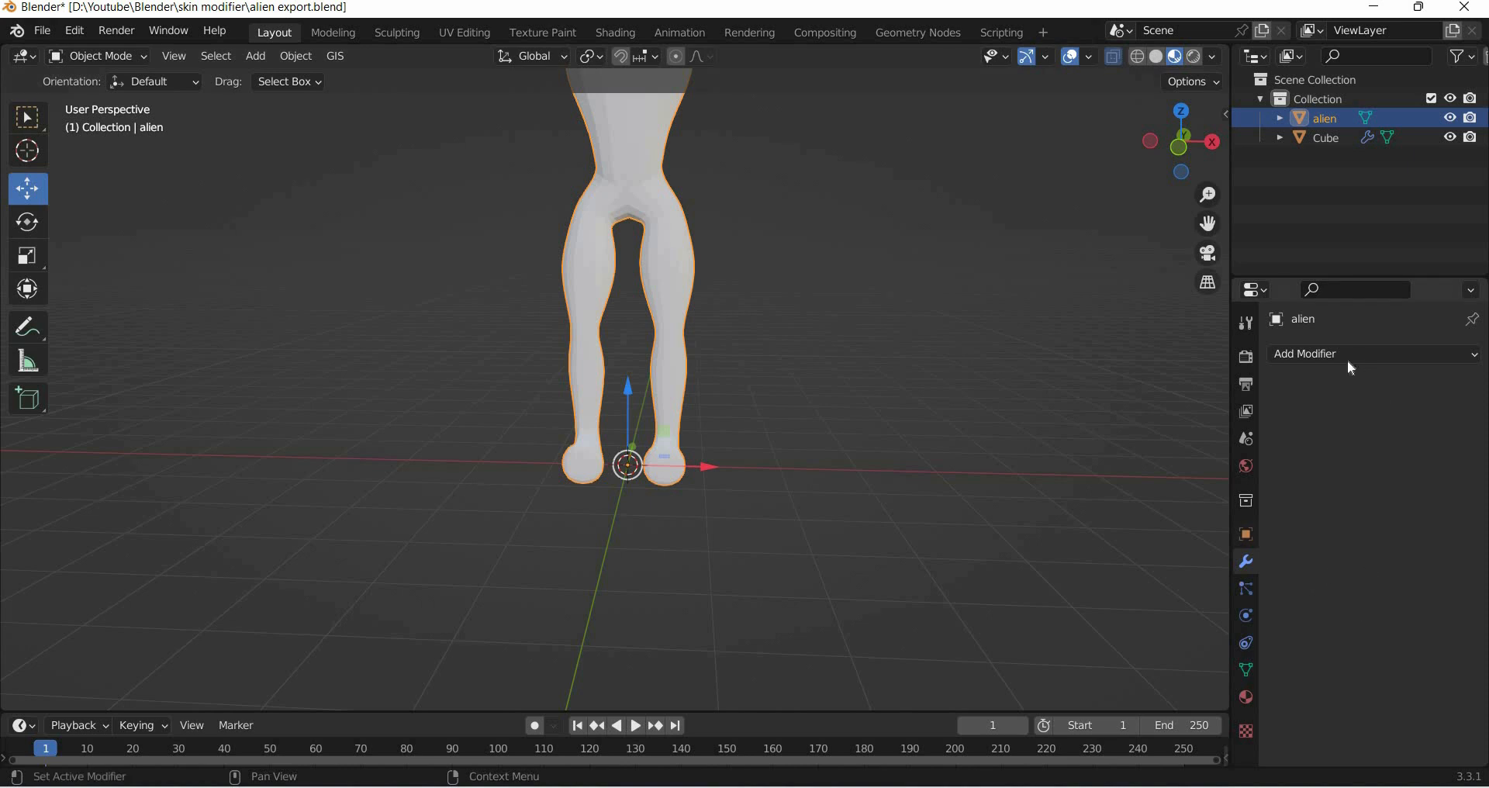
{"action": "scroll", "coordinate": [777, 472], "scroll_direction": "down", "scroll_amount": 3}
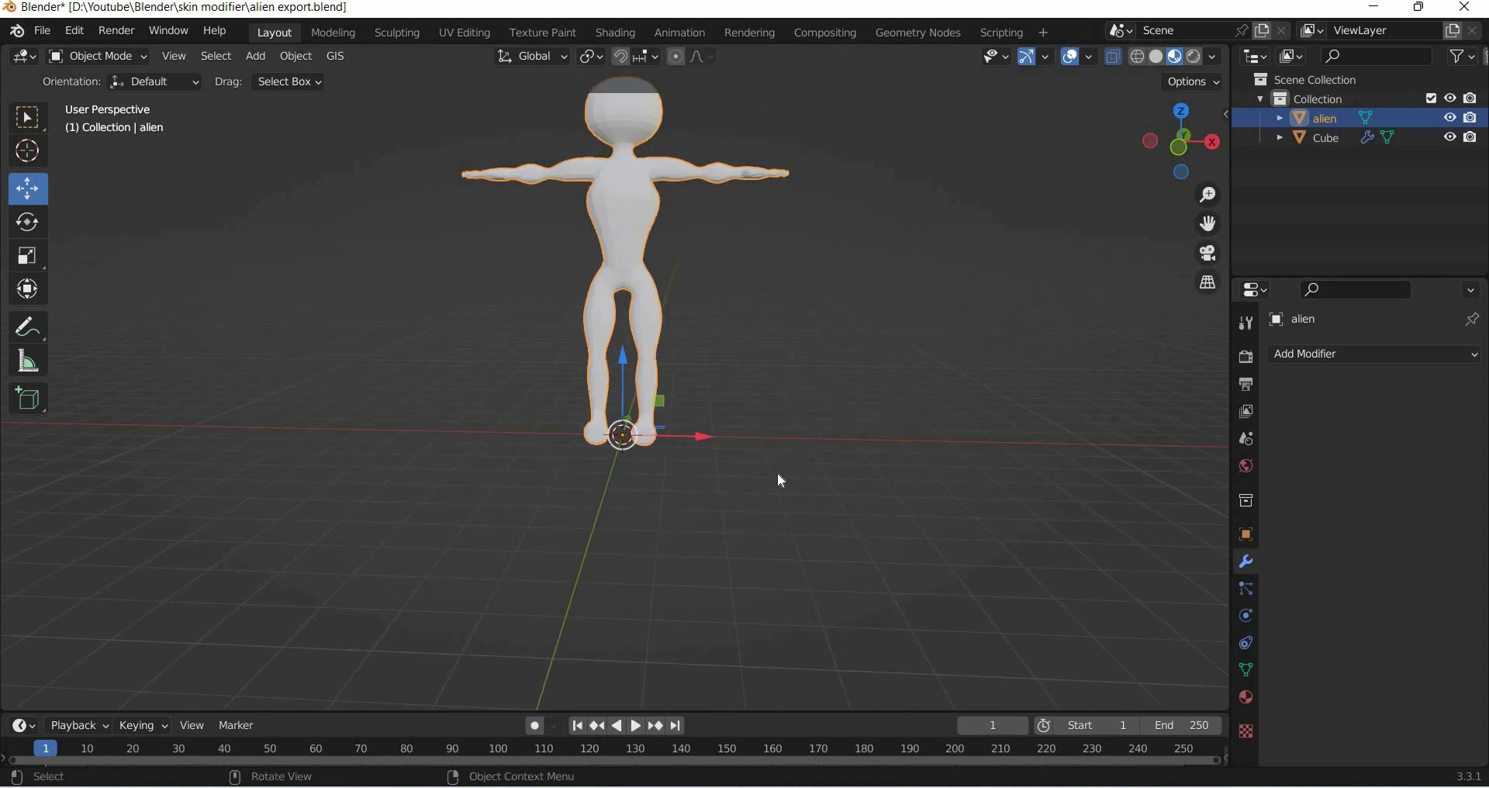
{"action": "key", "text": "Tab"}
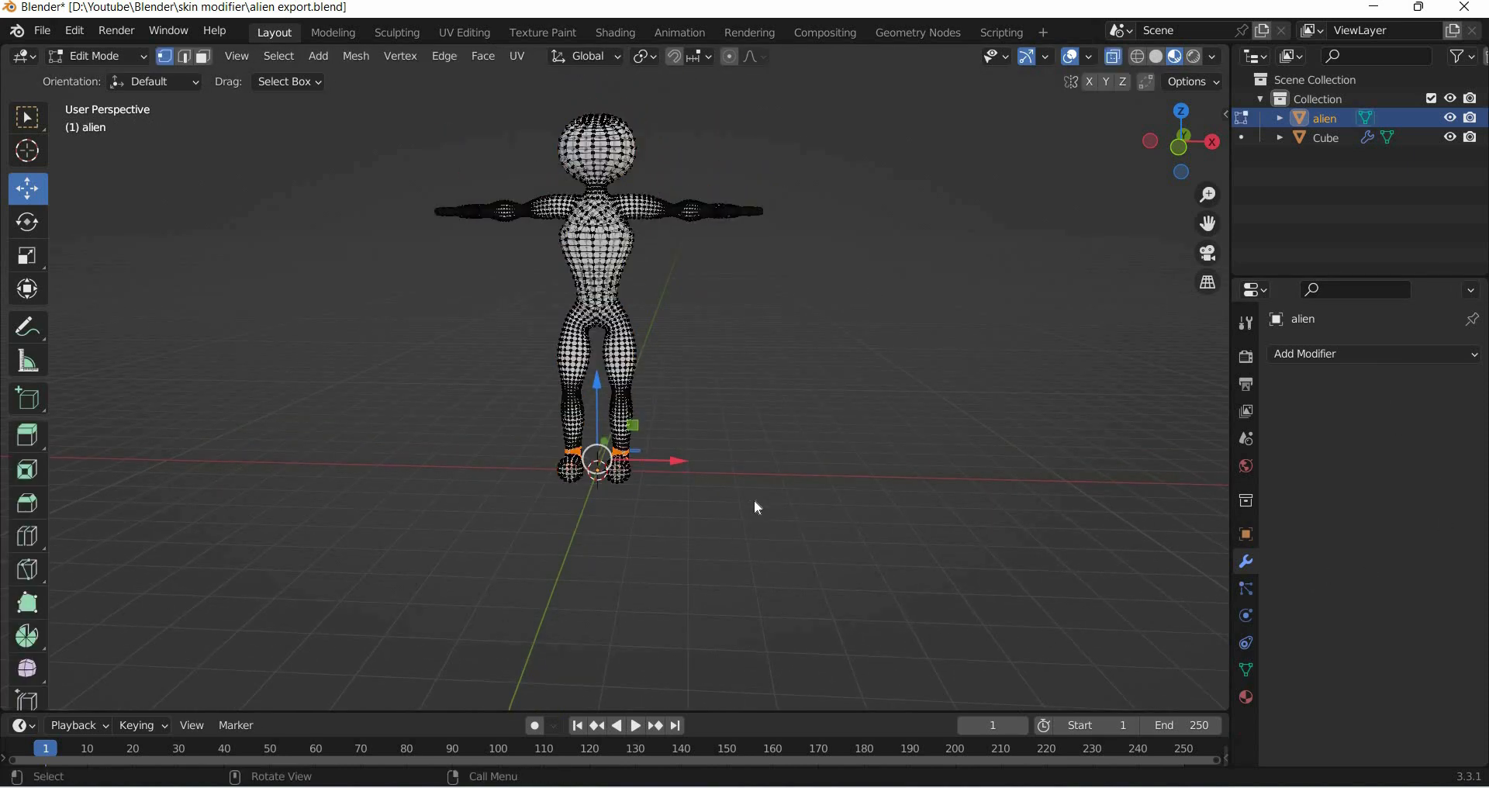
{"action": "key", "text": "Tab"}
{"action": "left_click", "coordinate": [42, 32]}
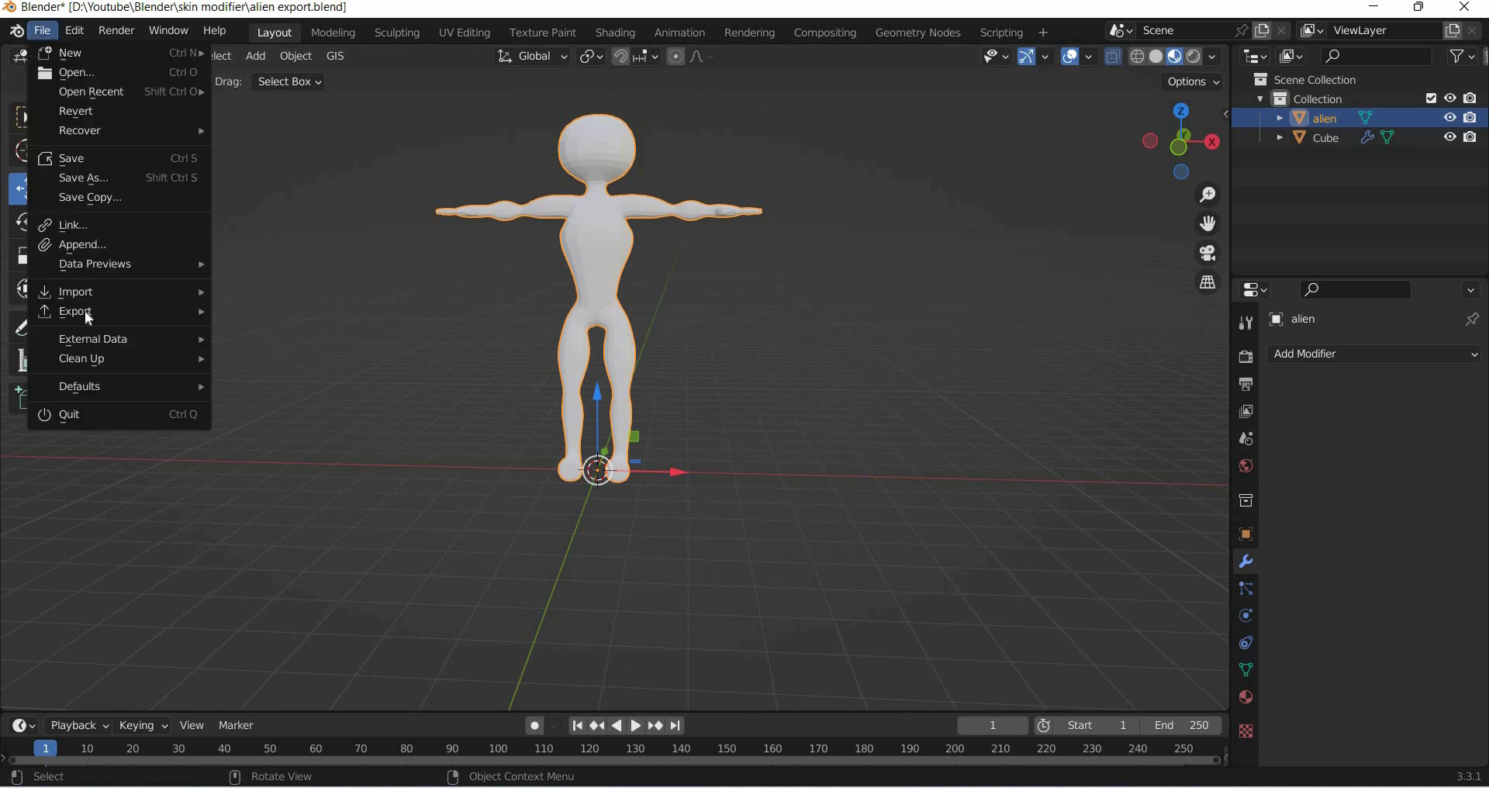
{"action": "mouse_move", "coordinate": [155, 312]}
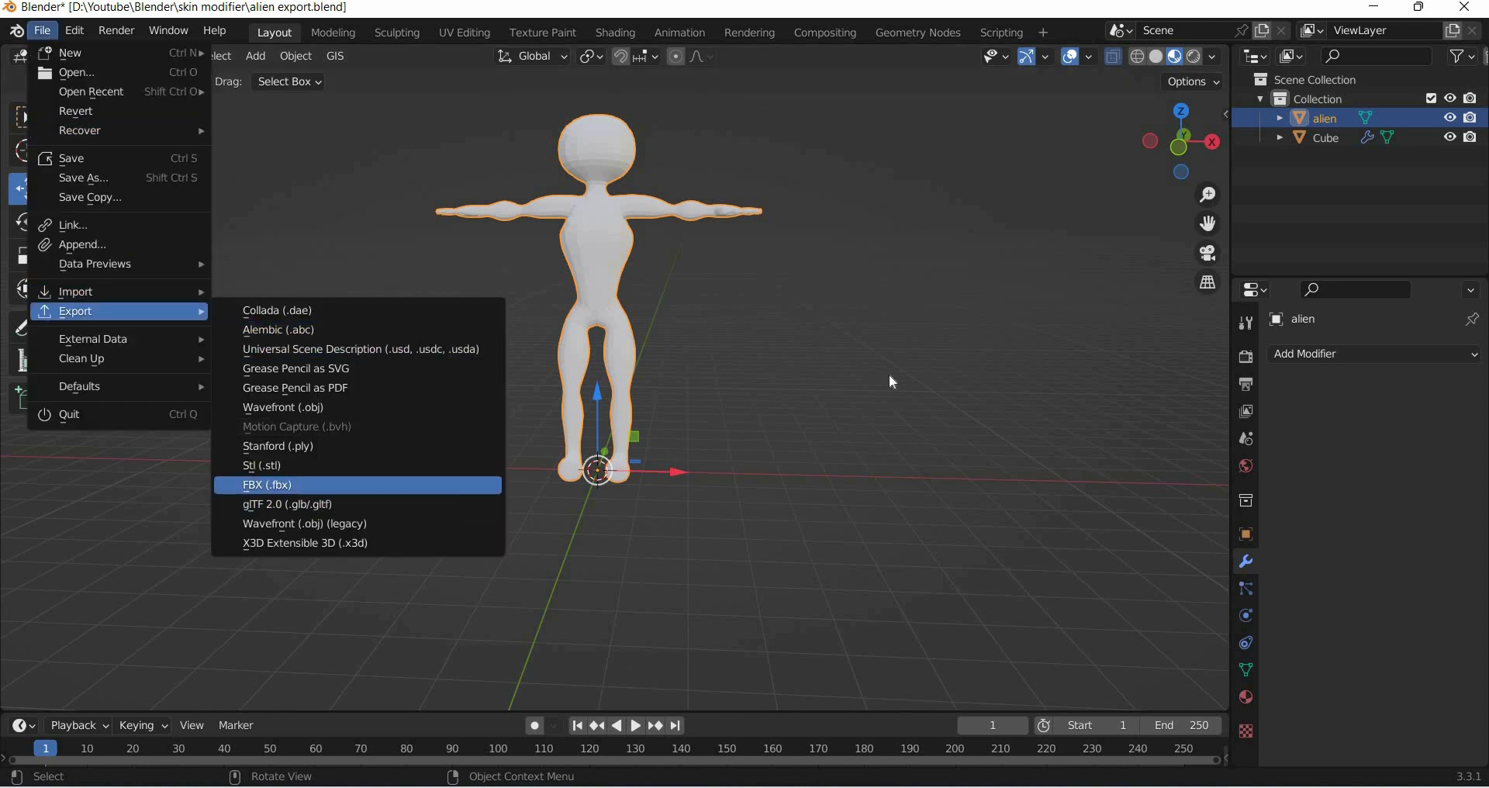
{"action": "left_click", "coordinate": [414, 484]}
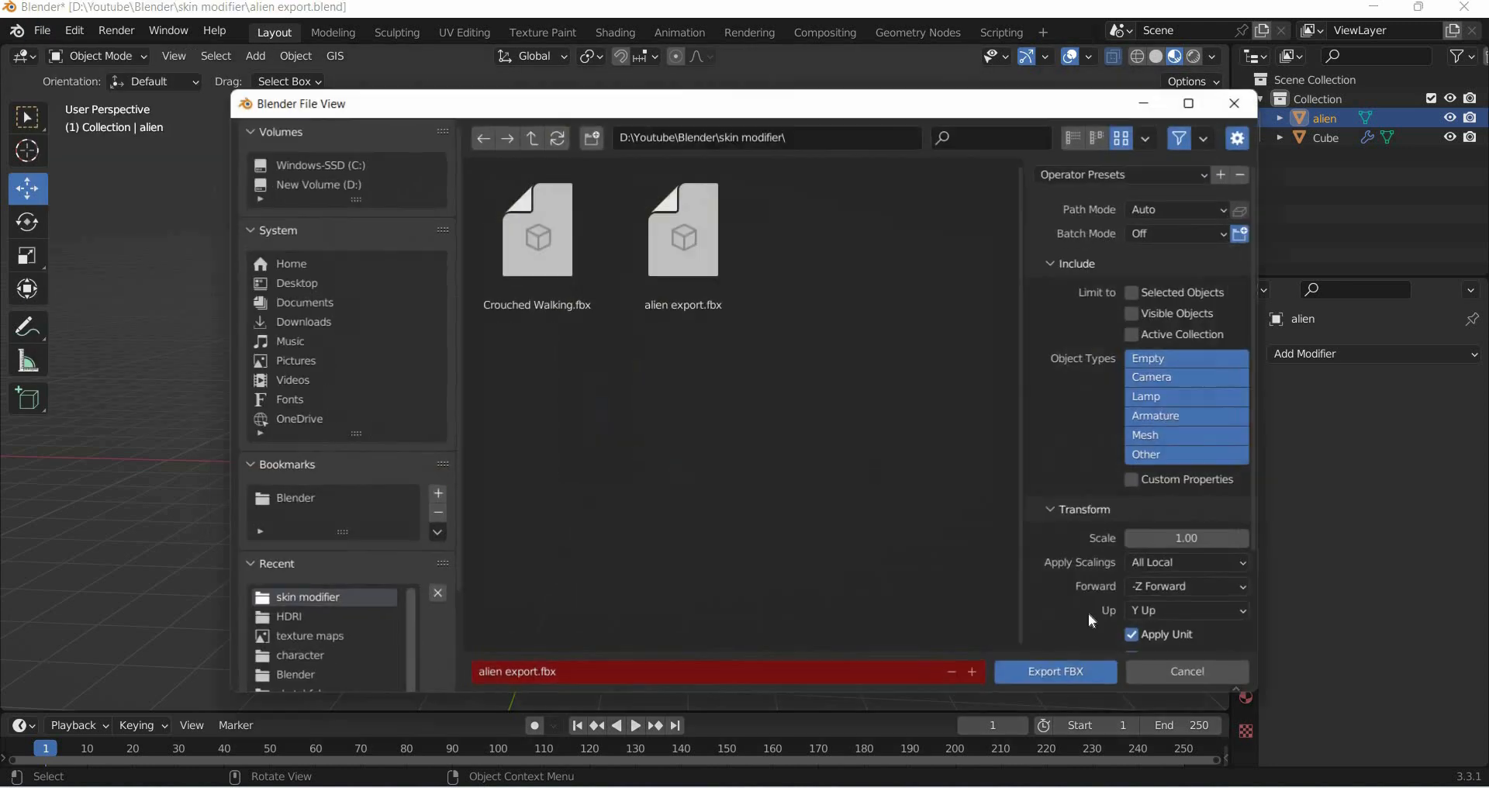
{"action": "left_click", "coordinate": [1140, 675]}
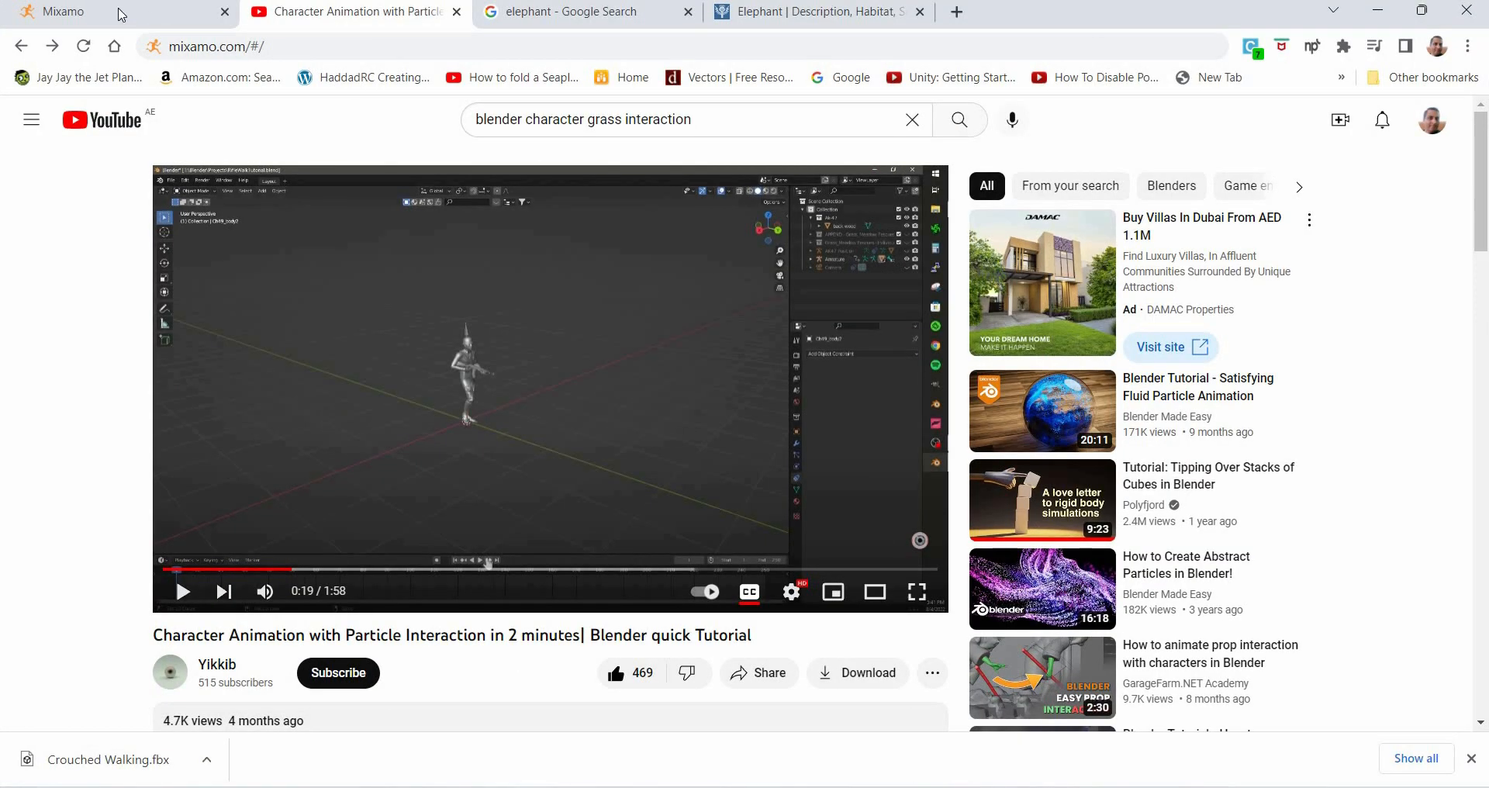
- Switch to Mixamo in the browser and upload the alien export FBX file as a new character
{"action": "left_click", "coordinate": [120, 14]}
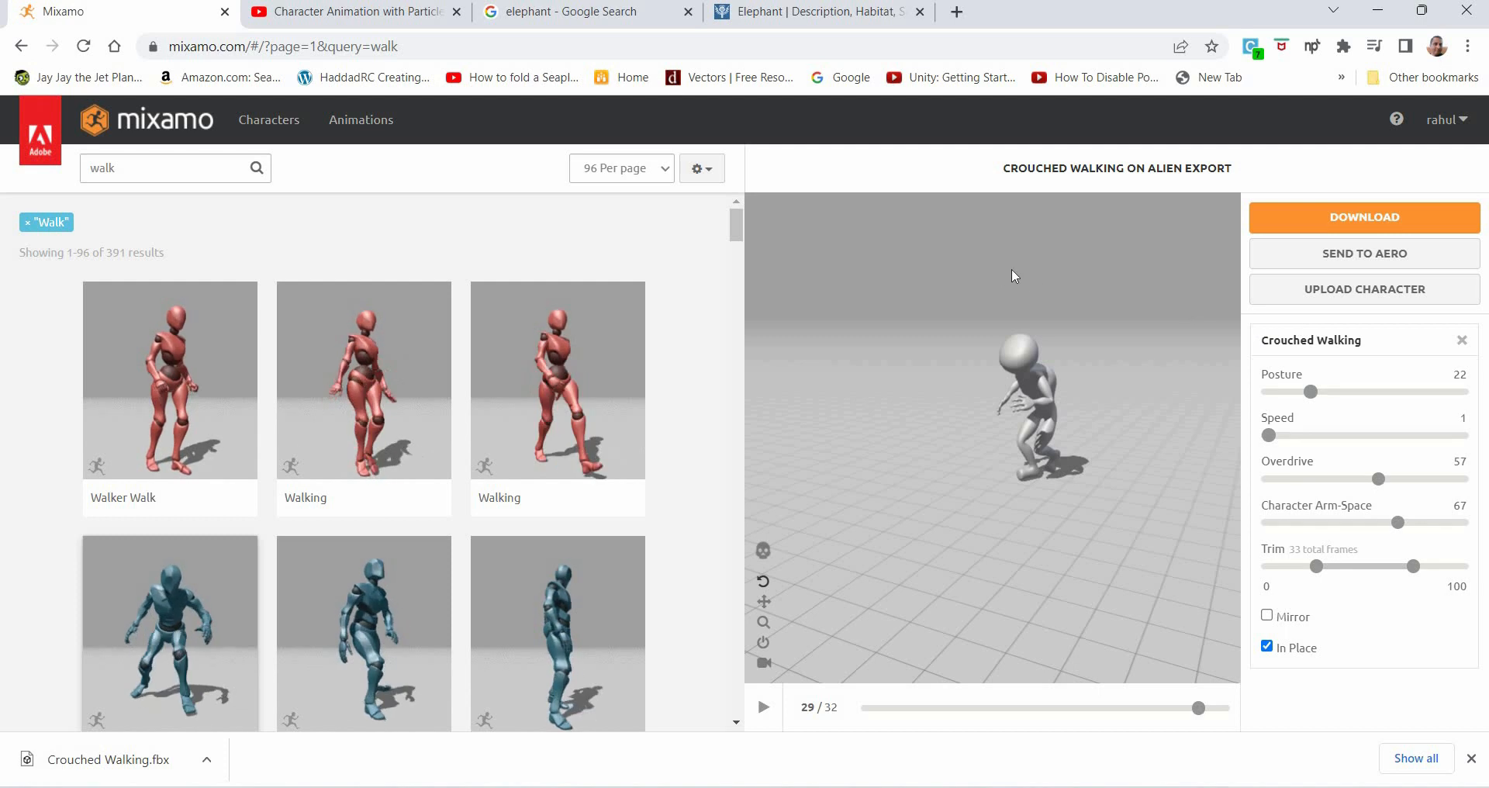
{"action": "left_click", "coordinate": [1396, 293]}
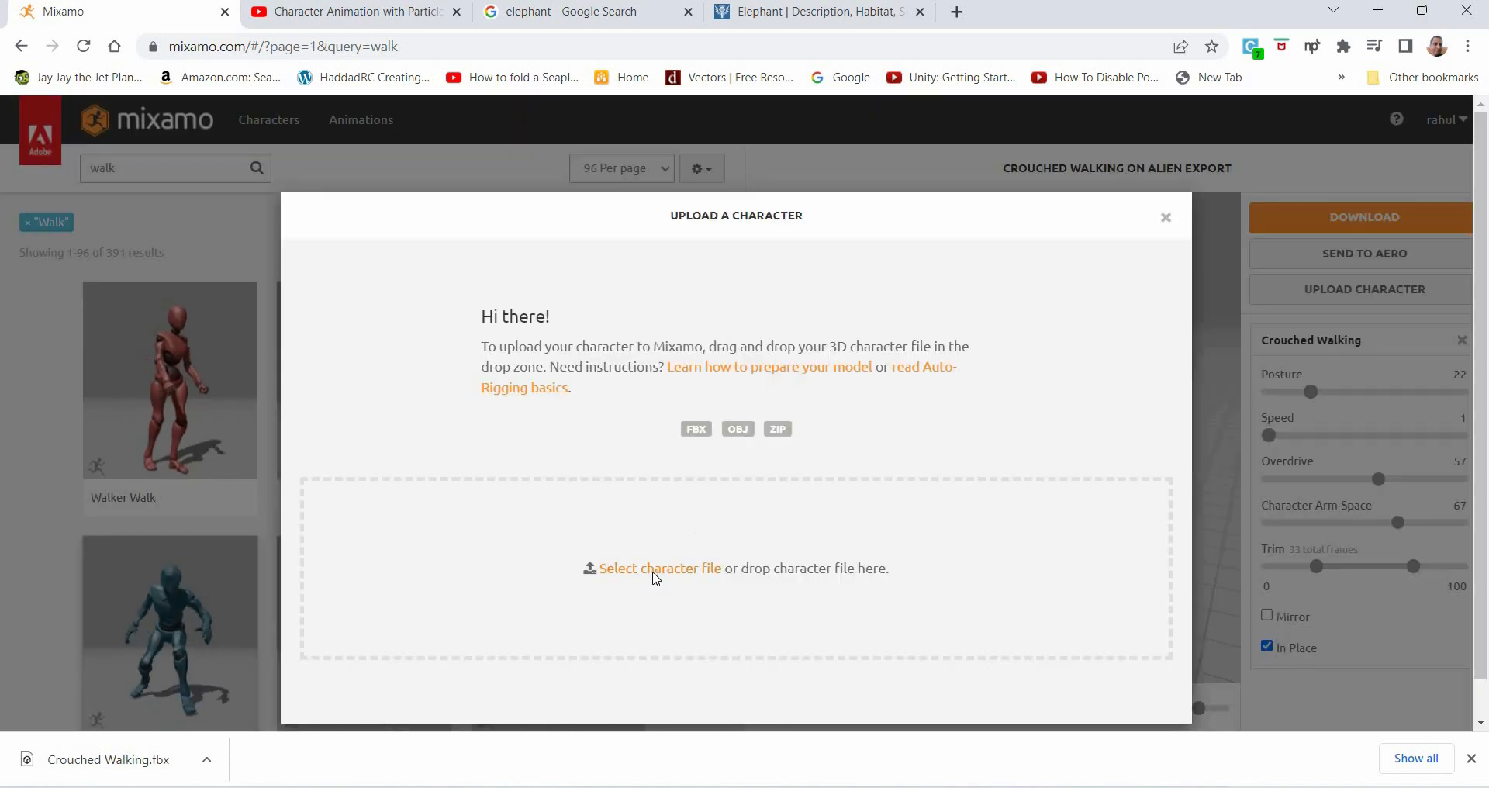
{"action": "left_click", "coordinate": [653, 572]}
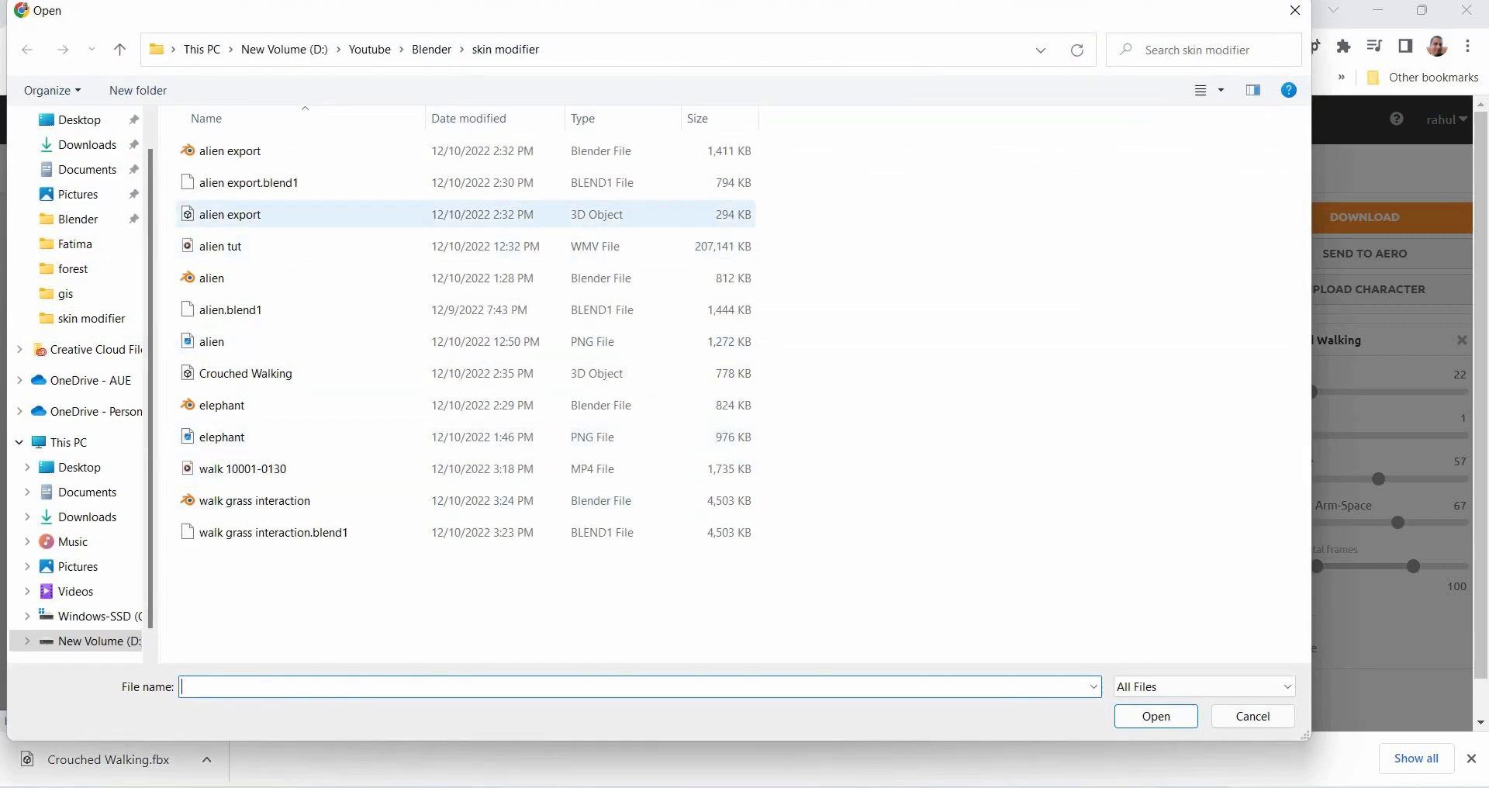
{"action": "left_click", "coordinate": [310, 214]}
{"action": "key", "text": "Return"}
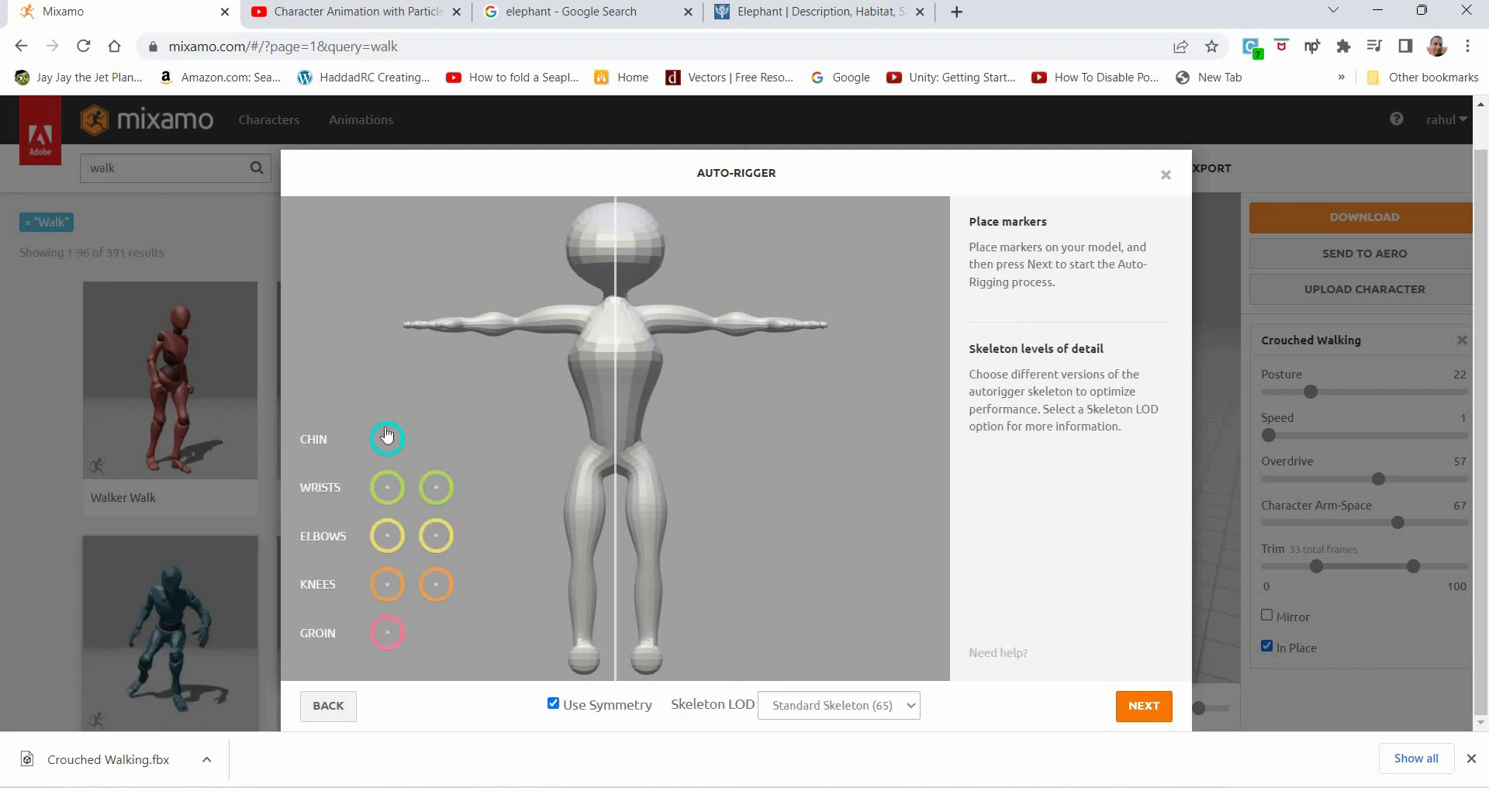
- Place the chin, wrist, elbow, knee and groin markers on the alien model and confirm the auto-rig
{"action": "mouse_move", "coordinate": [389, 438]}
{"action": "left_mouse_down"}
{"action": "mouse_move", "coordinate": [619, 282]}
{"action": "mouse_move", "coordinate": [620, 259]}
{"action": "left_mouse_up"}
{"action": "left_click_drag", "start_coordinate": [436, 487], "coordinate": [765, 321]}
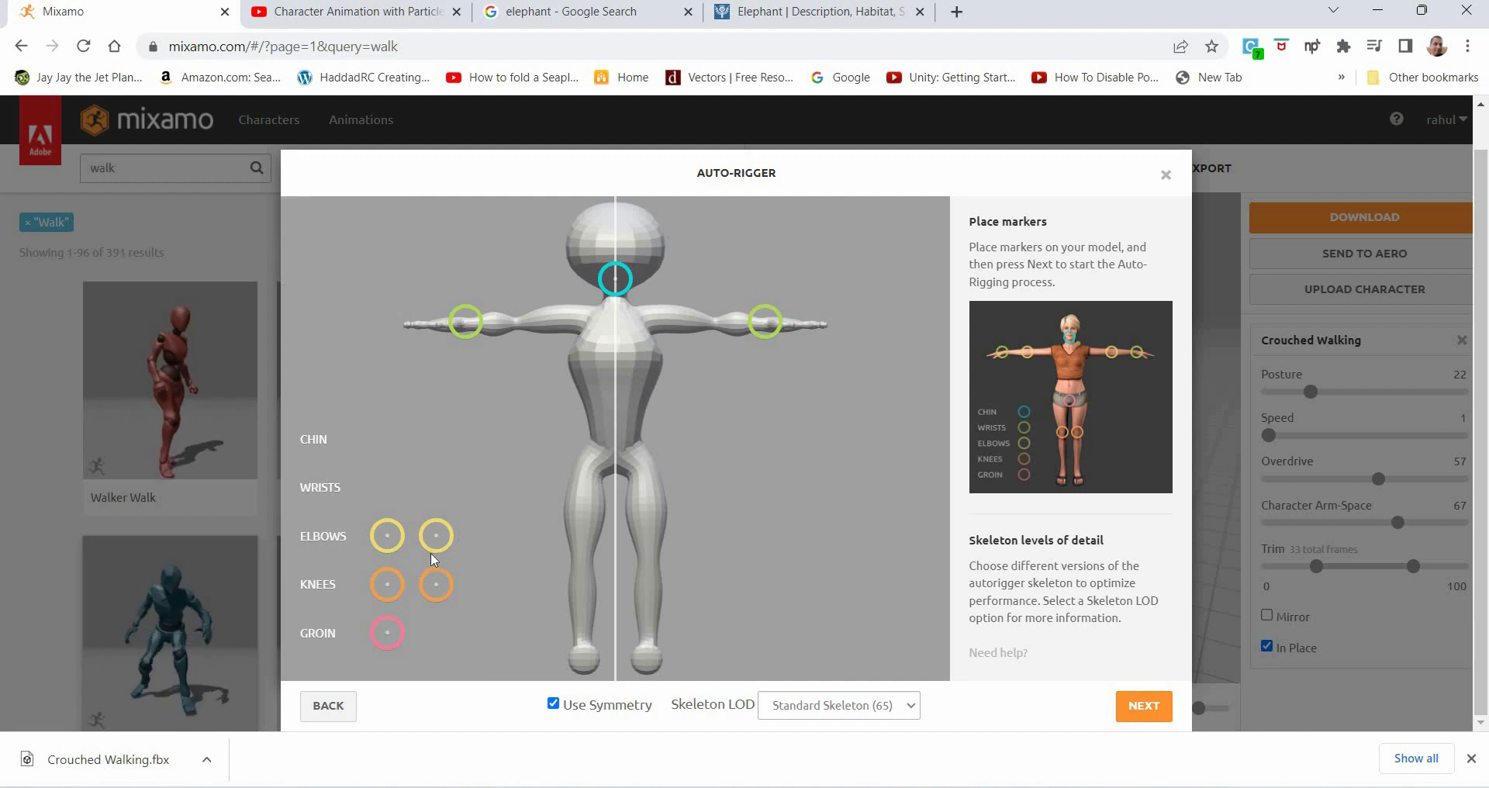
{"action": "left_click_drag", "start_coordinate": [435, 535], "coordinate": [711, 321]}
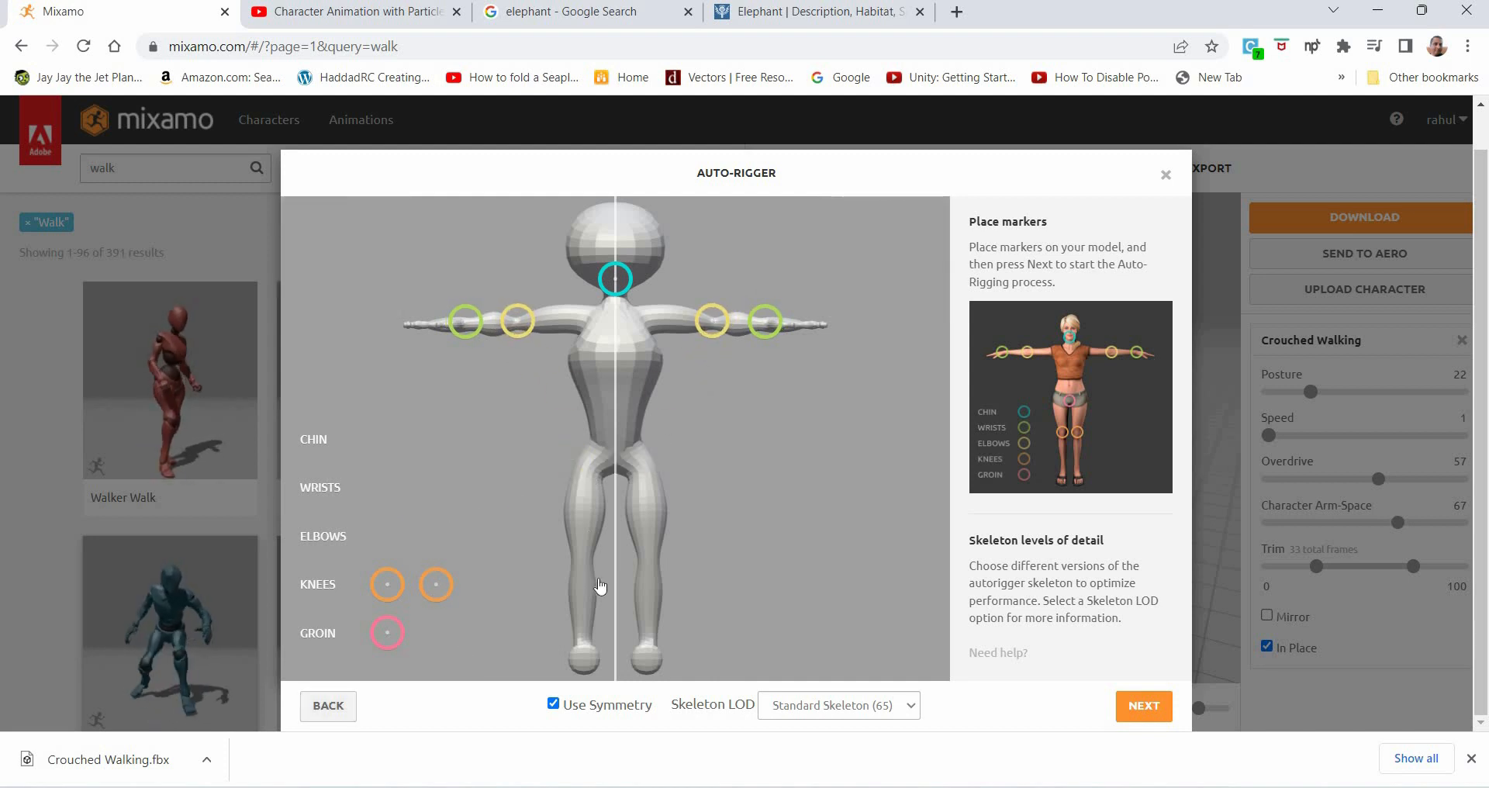
{"action": "left_click_drag", "start_coordinate": [436, 584], "coordinate": [649, 561]}
{"action": "left_click_drag", "start_coordinate": [388, 635], "coordinate": [560, 528]}
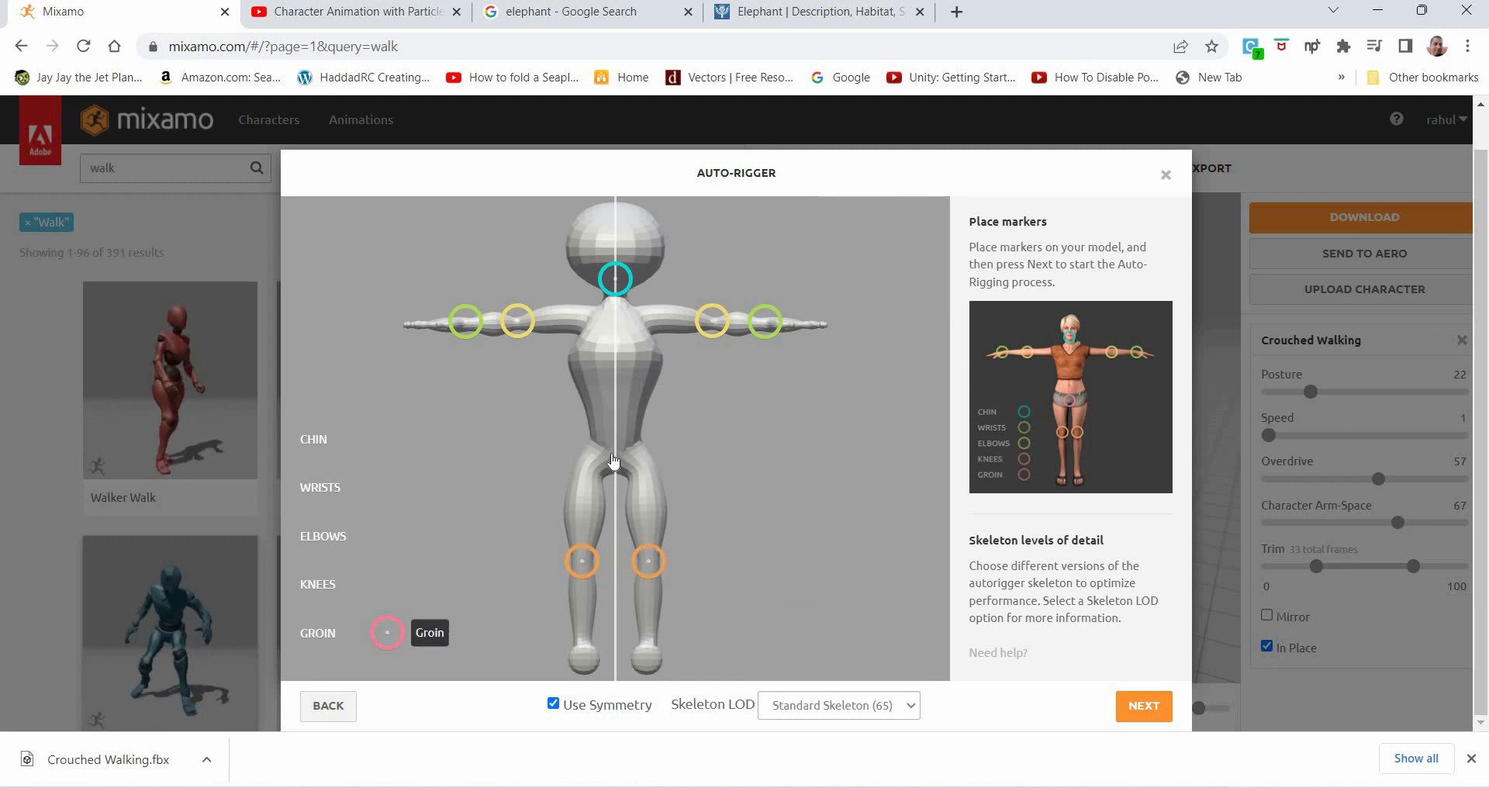
{"action": "mouse_move", "coordinate": [614, 462]}
{"action": "left_mouse_down"}
{"action": "mouse_move", "coordinate": [593, 474]}
{"action": "mouse_move", "coordinate": [615, 462]}
{"action": "left_mouse_up"}
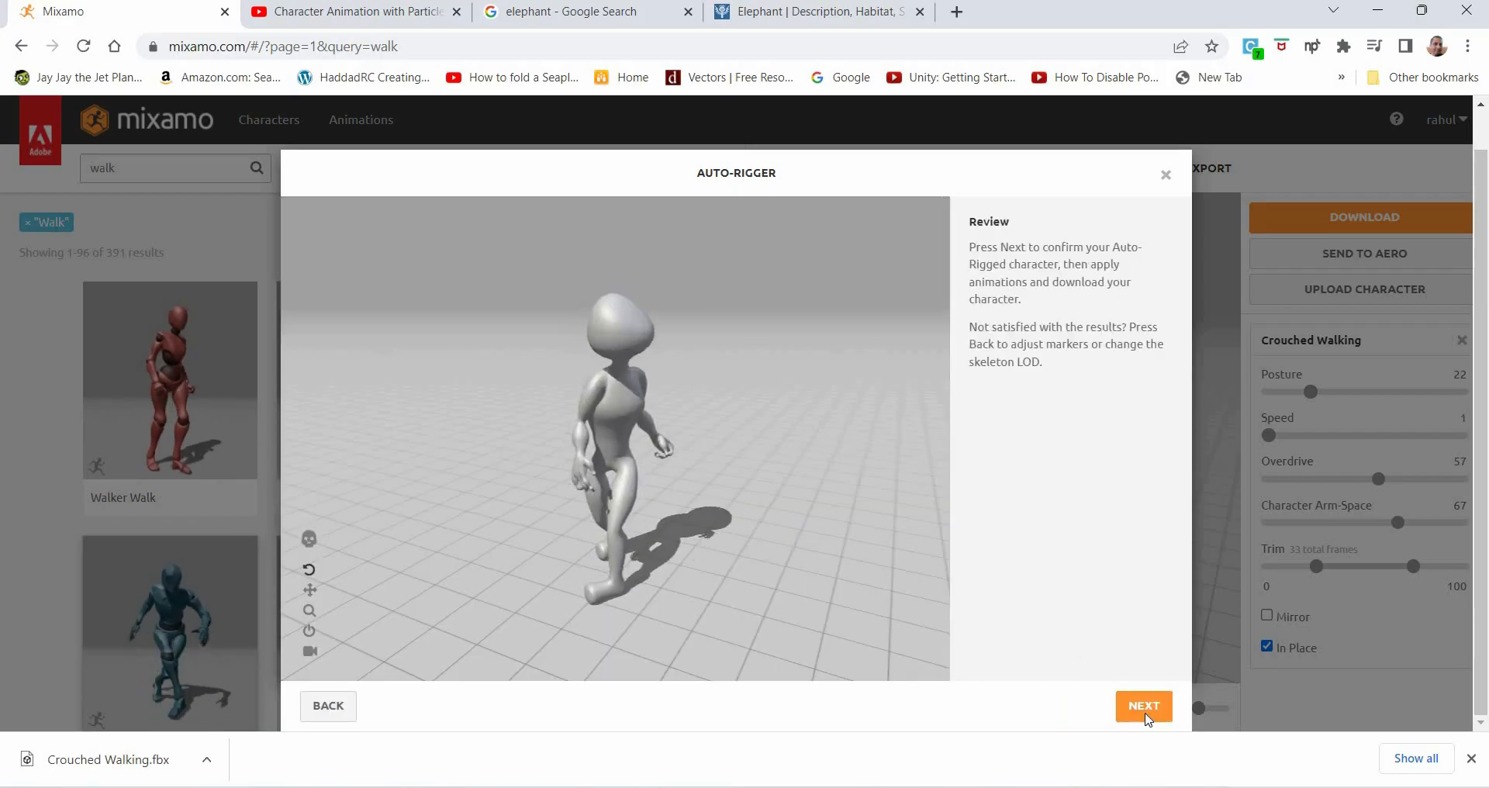
{"action": "left_click", "coordinate": [1144, 706]}
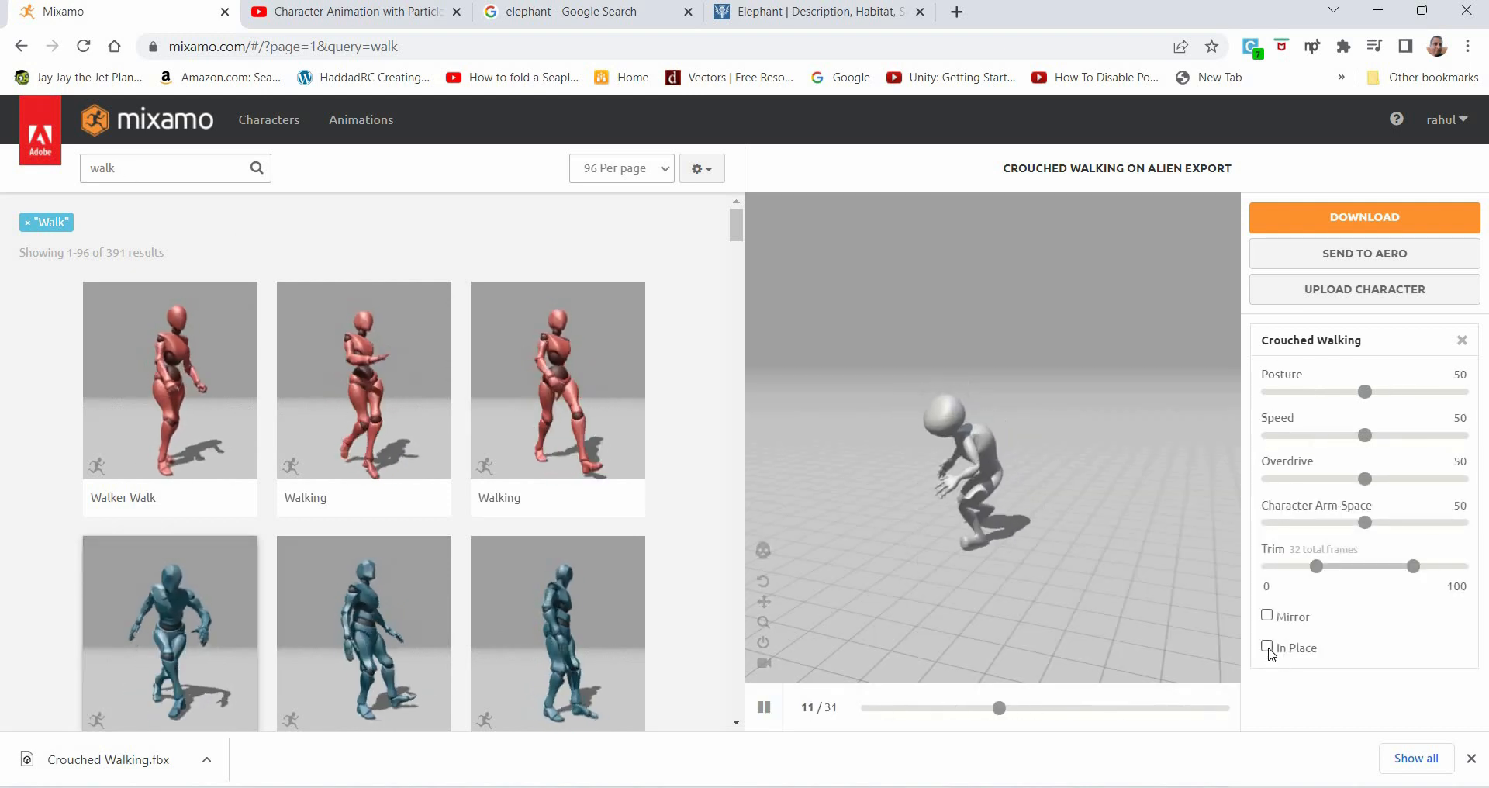
- Enable In Place, set Posture 29, Speed 14, Overdrive 64 and Character Arm-Space 65, and download the Crouched Walking animation
{"action": "left_click", "coordinate": [1267, 647]}
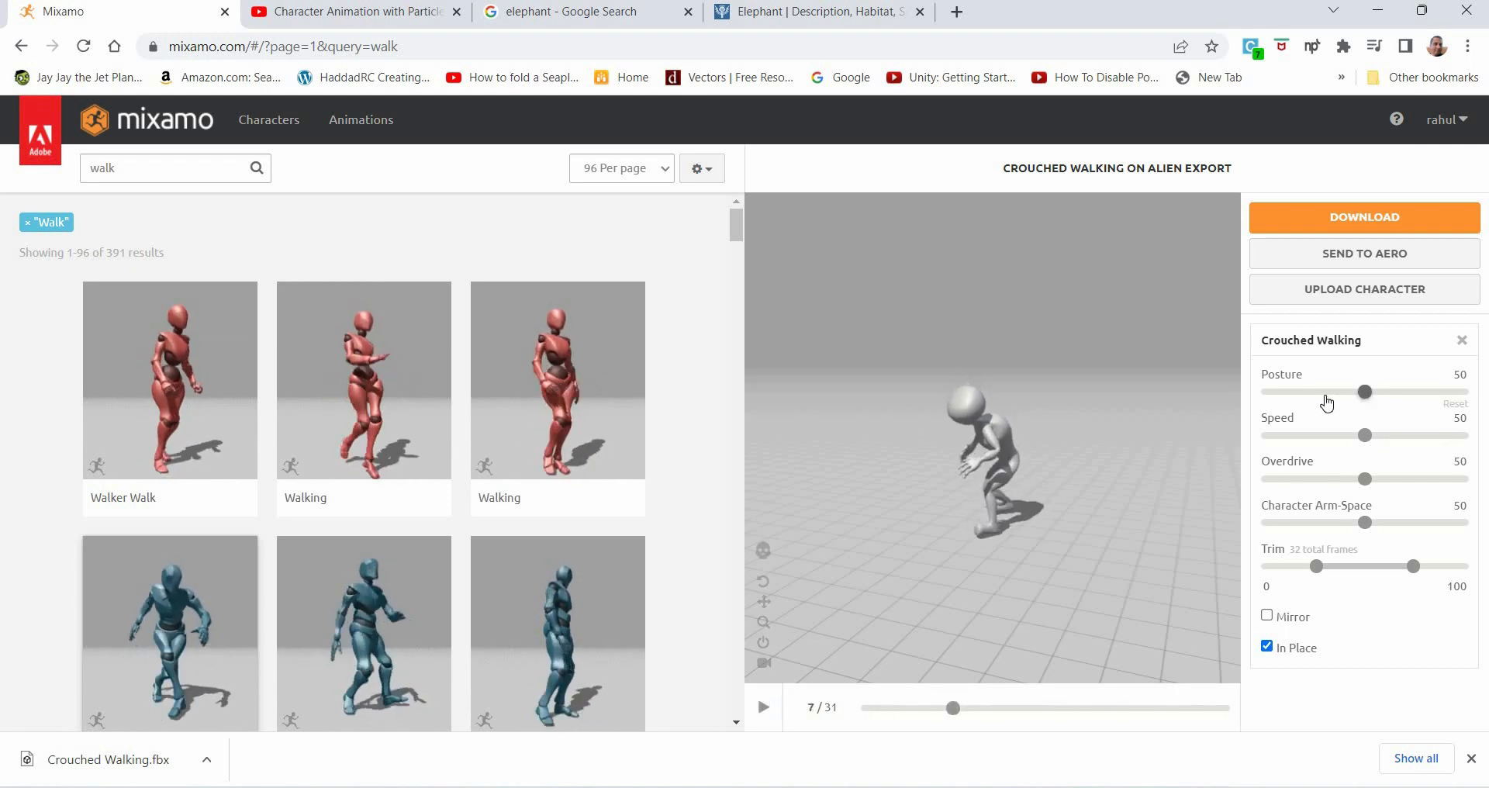
{"action": "key", "text": "Left"}
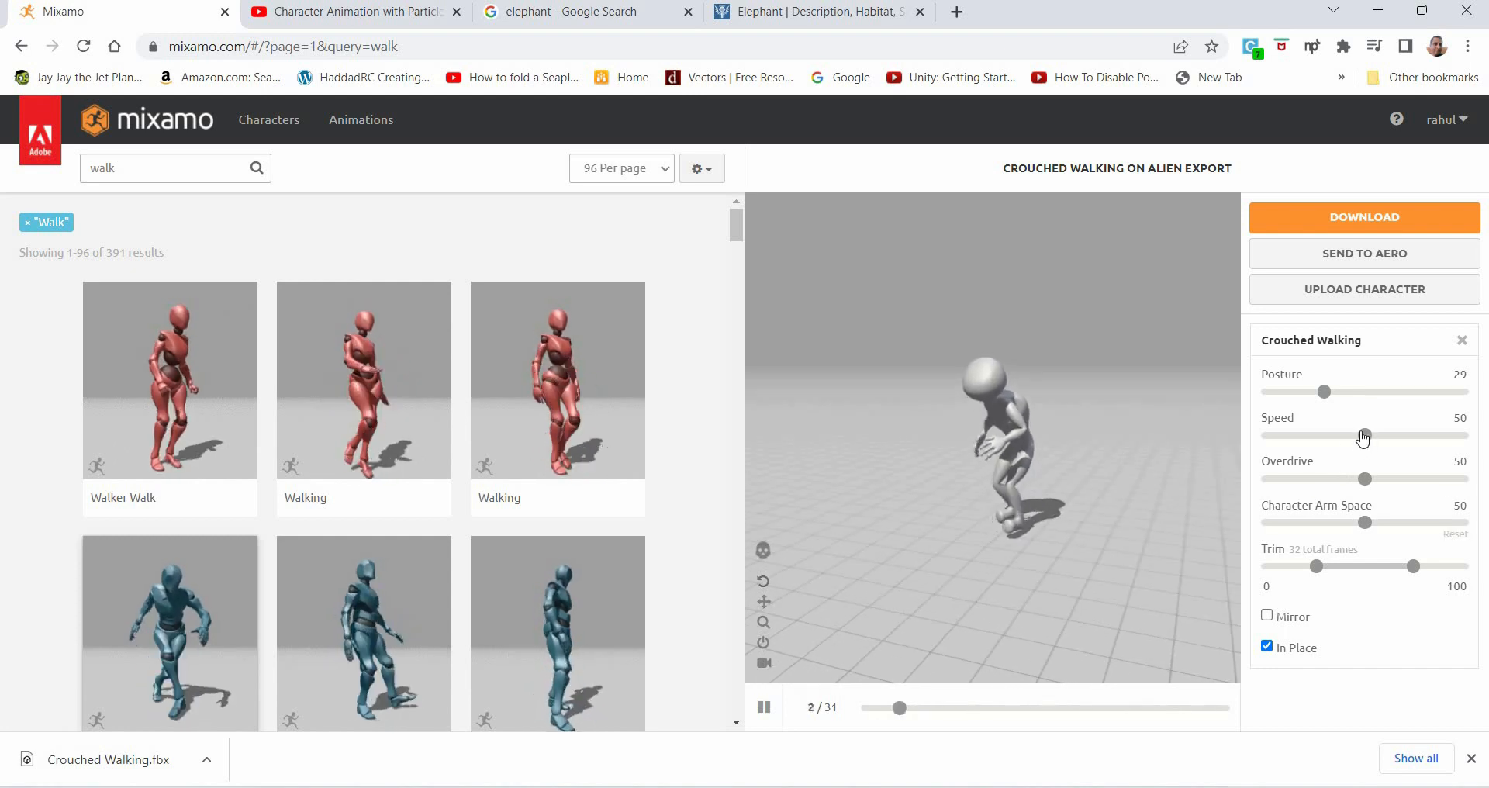
{"action": "left_click_drag", "start_coordinate": [1330, 436], "coordinate": [1295, 436]}
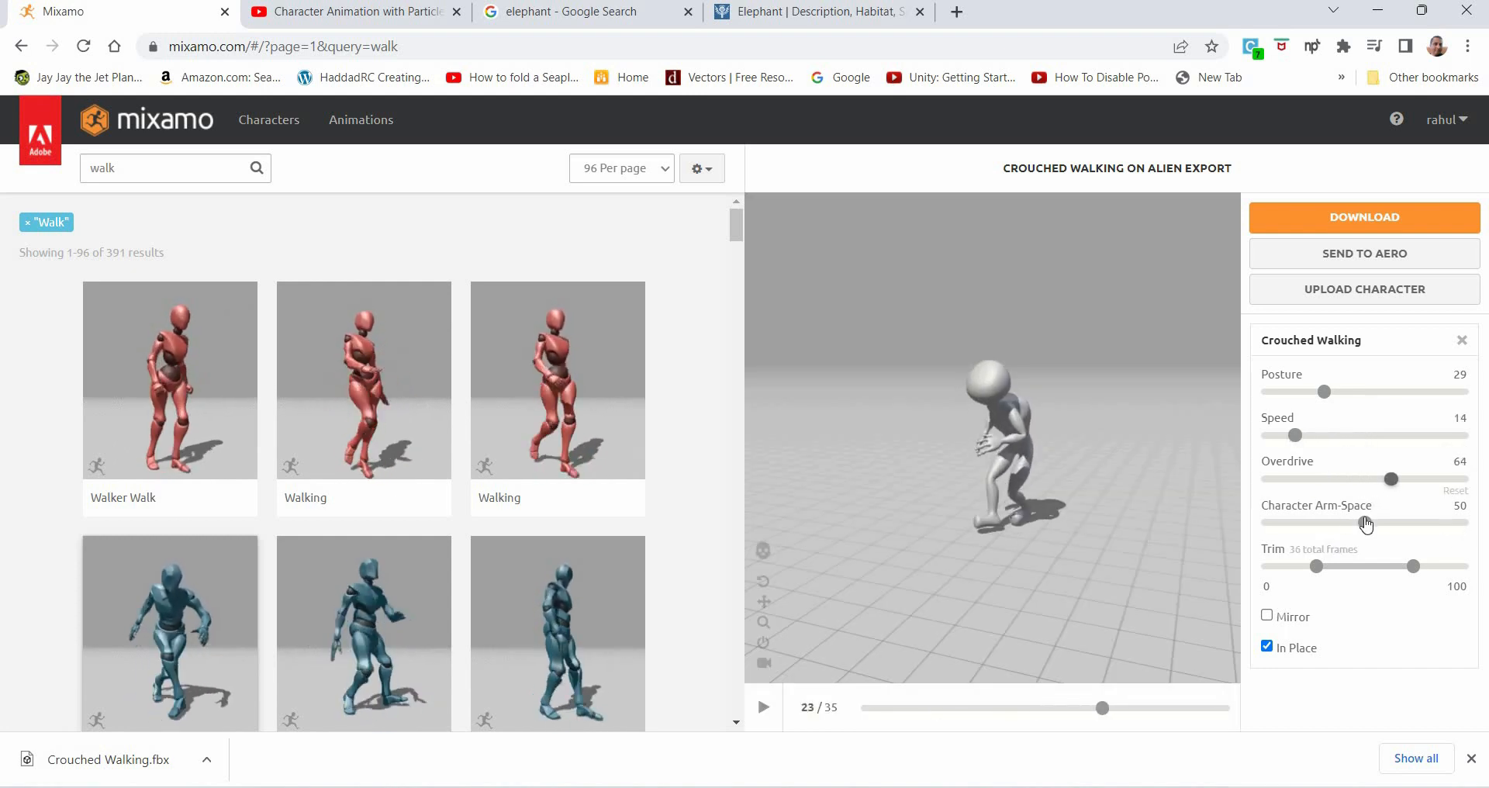
{"action": "left_click_drag", "start_coordinate": [1366, 523], "coordinate": [1396, 525]}
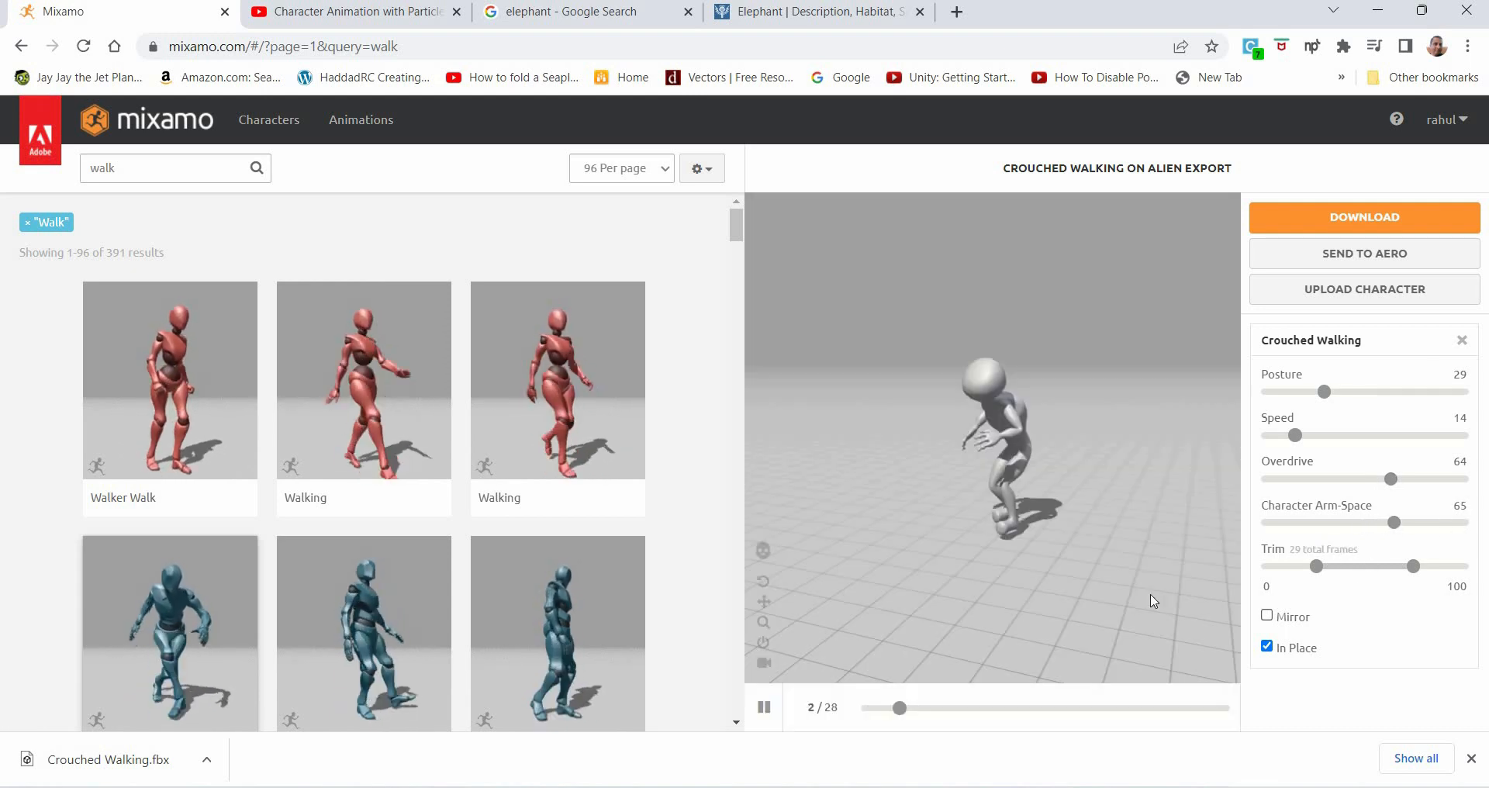
{"action": "left_click", "coordinate": [1376, 219]}
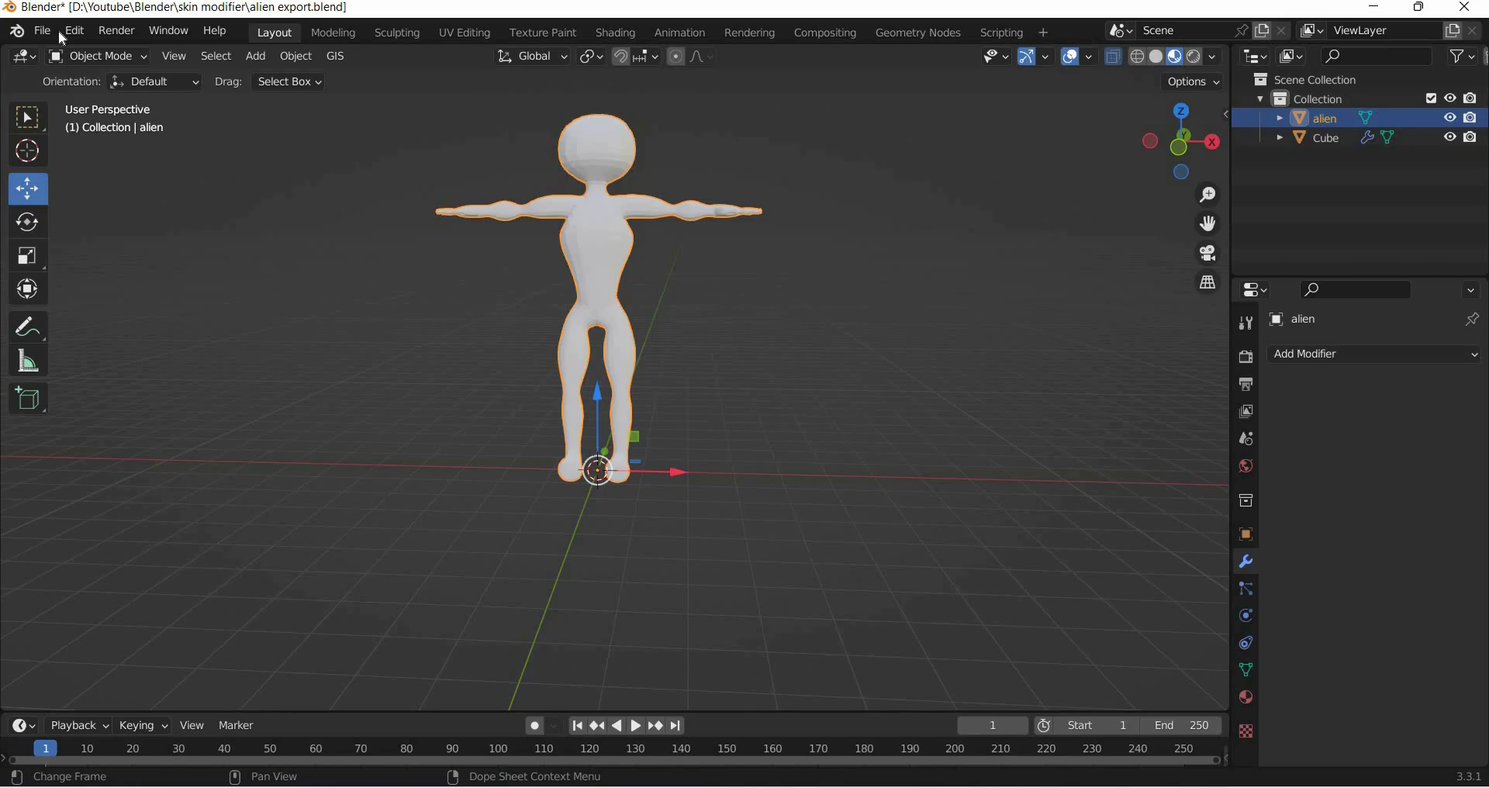
- Start a new General Blender file
{"action": "left_click", "coordinate": [42, 30]}
{"action": "mouse_move", "coordinate": [62, 53]}
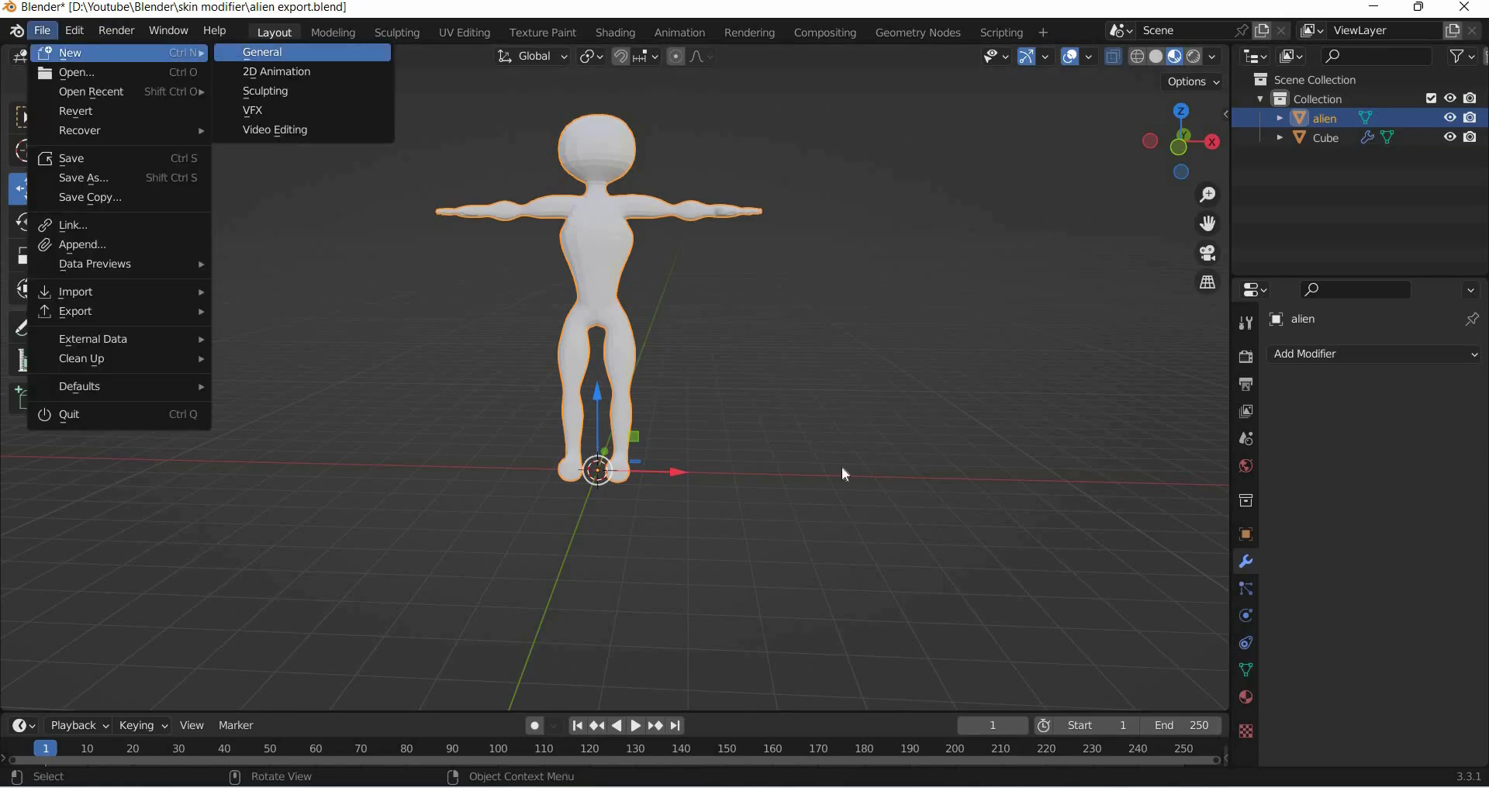
{"action": "left_click", "coordinate": [266, 53]}
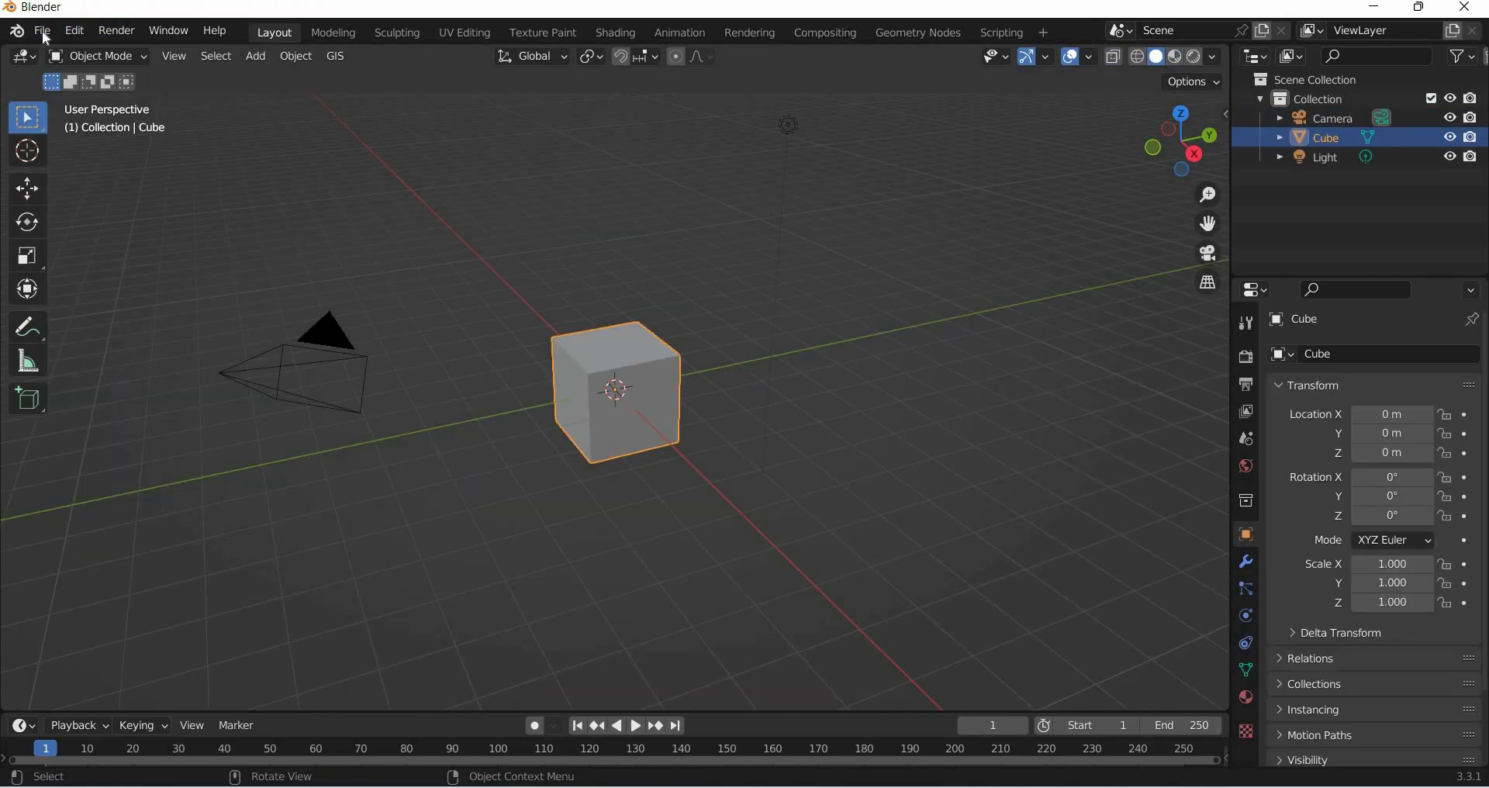
- Import Crouched Walking.fbx from the skin modifier folder
{"action": "left_click", "coordinate": [42, 30]}
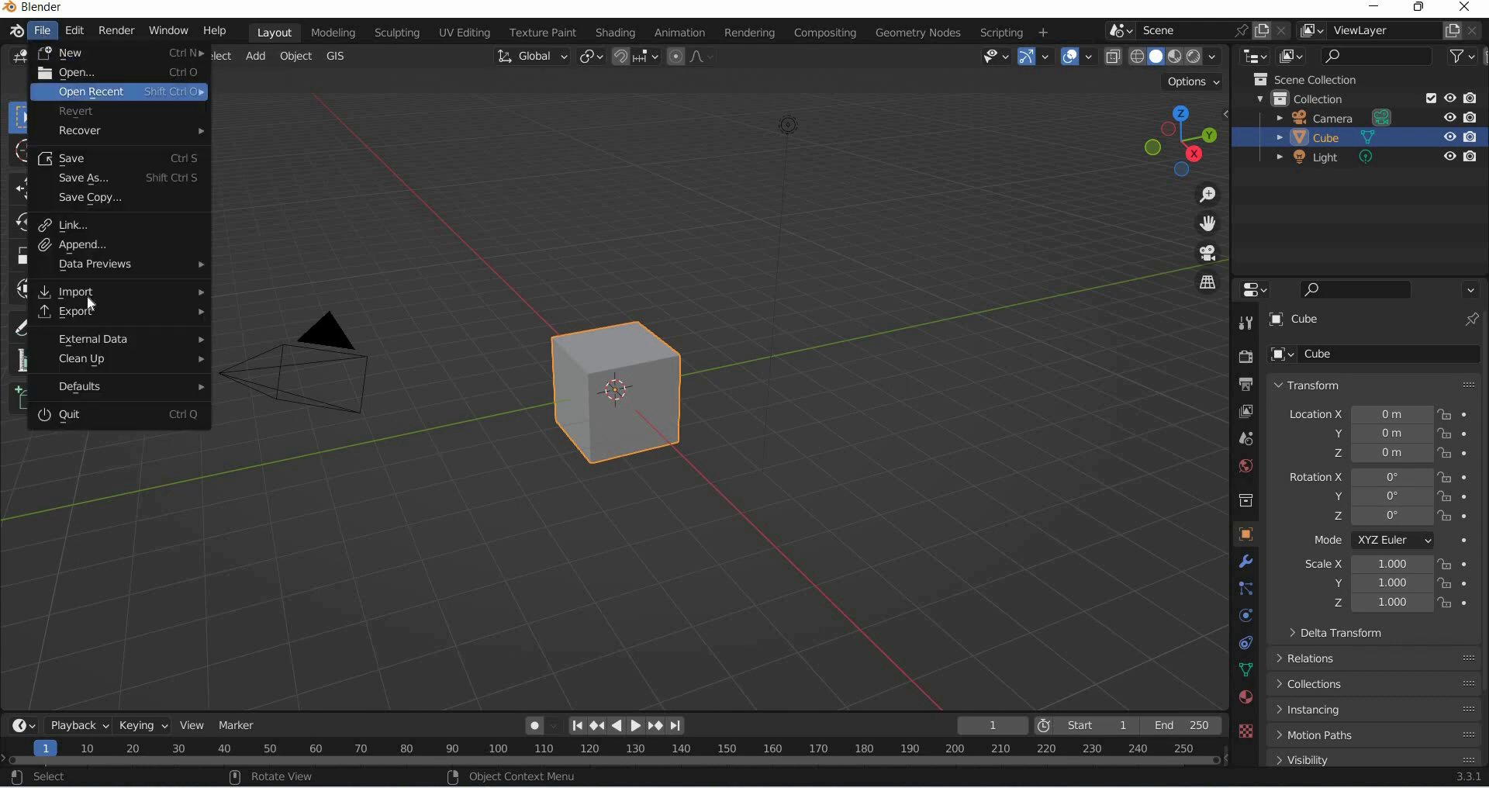
{"action": "mouse_move", "coordinate": [159, 293]}
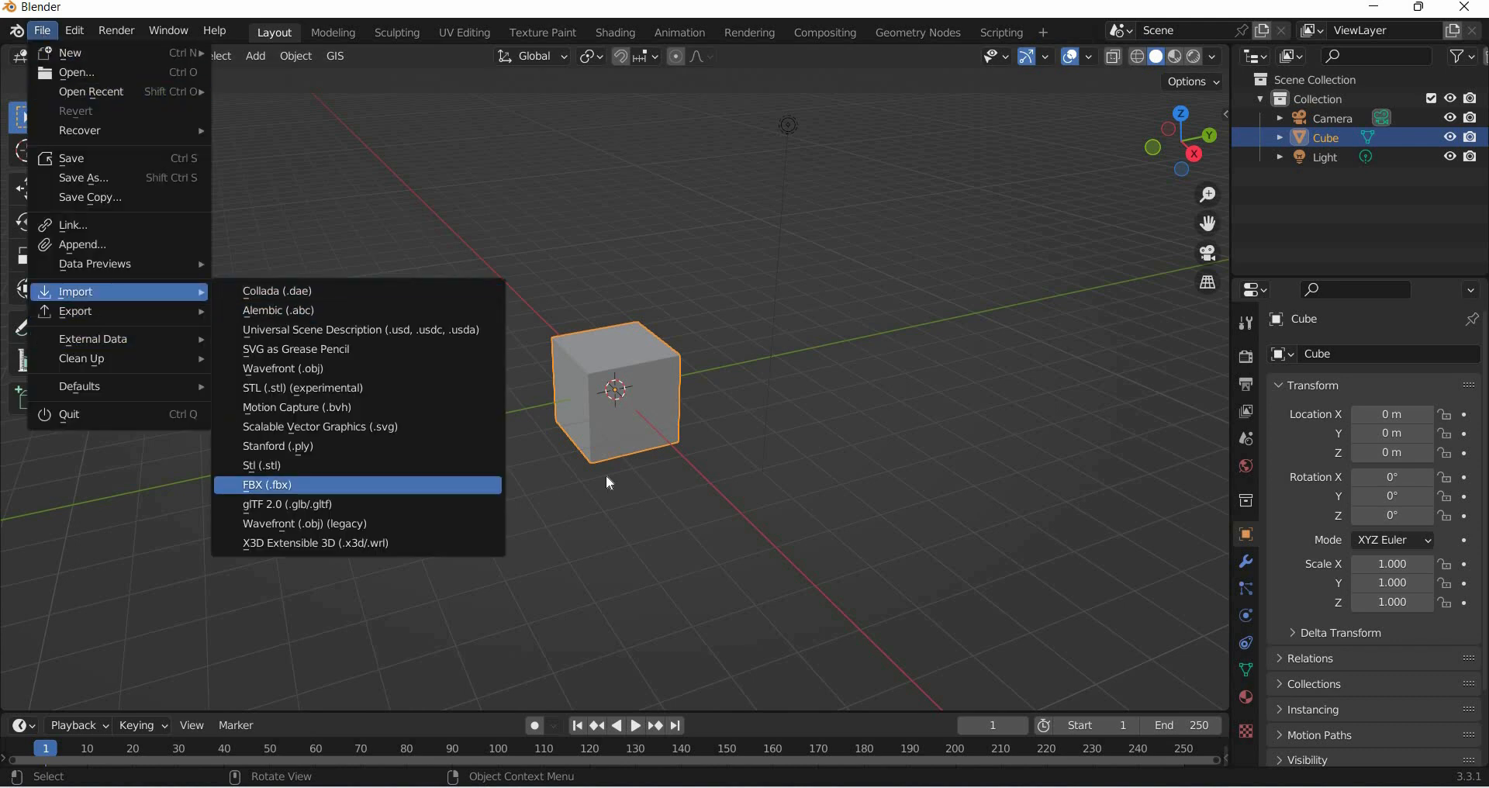
{"action": "left_click", "coordinate": [477, 487]}
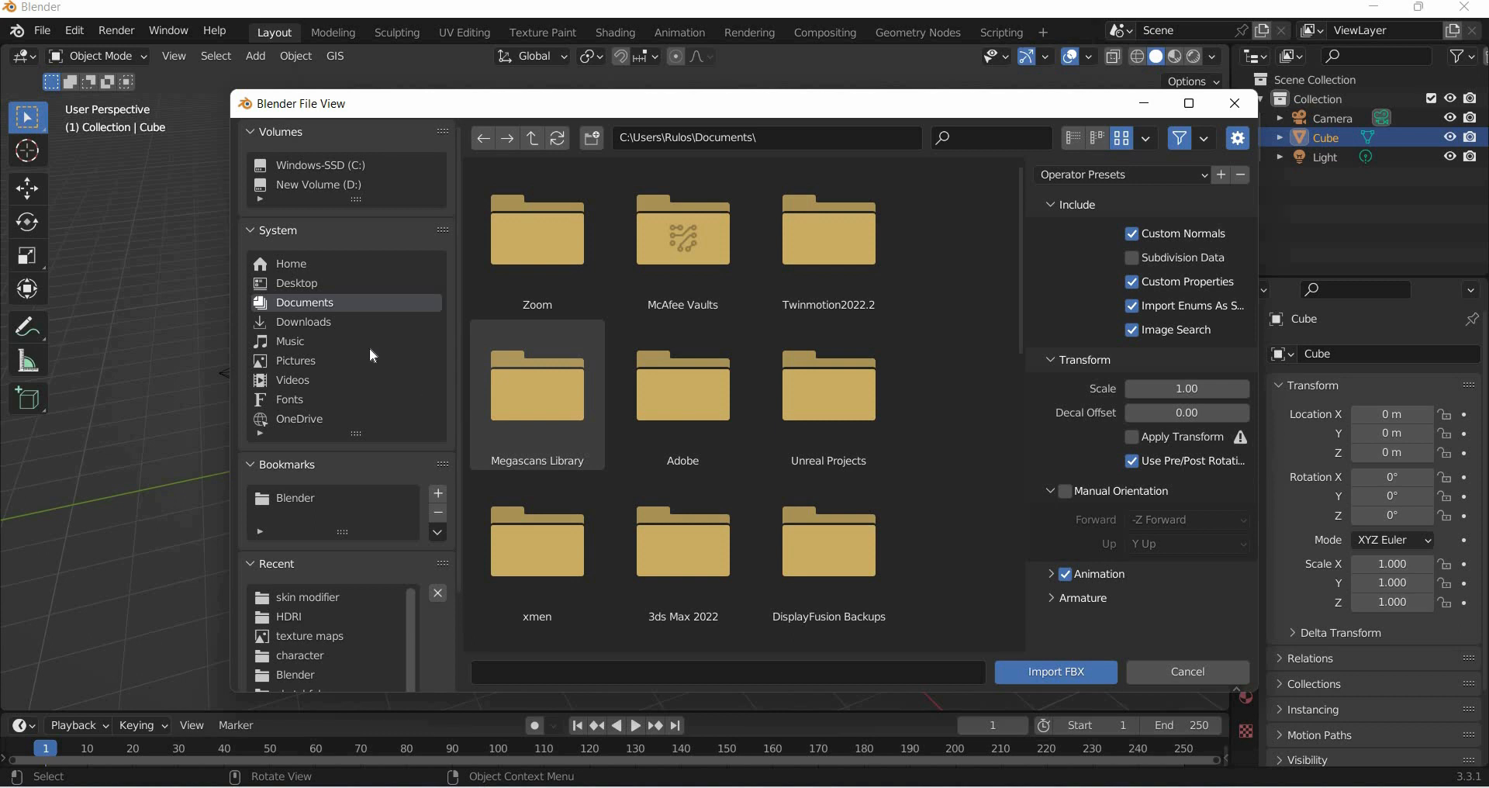
{"action": "left_click", "coordinate": [307, 500]}
{"action": "key", "text": "Return"}
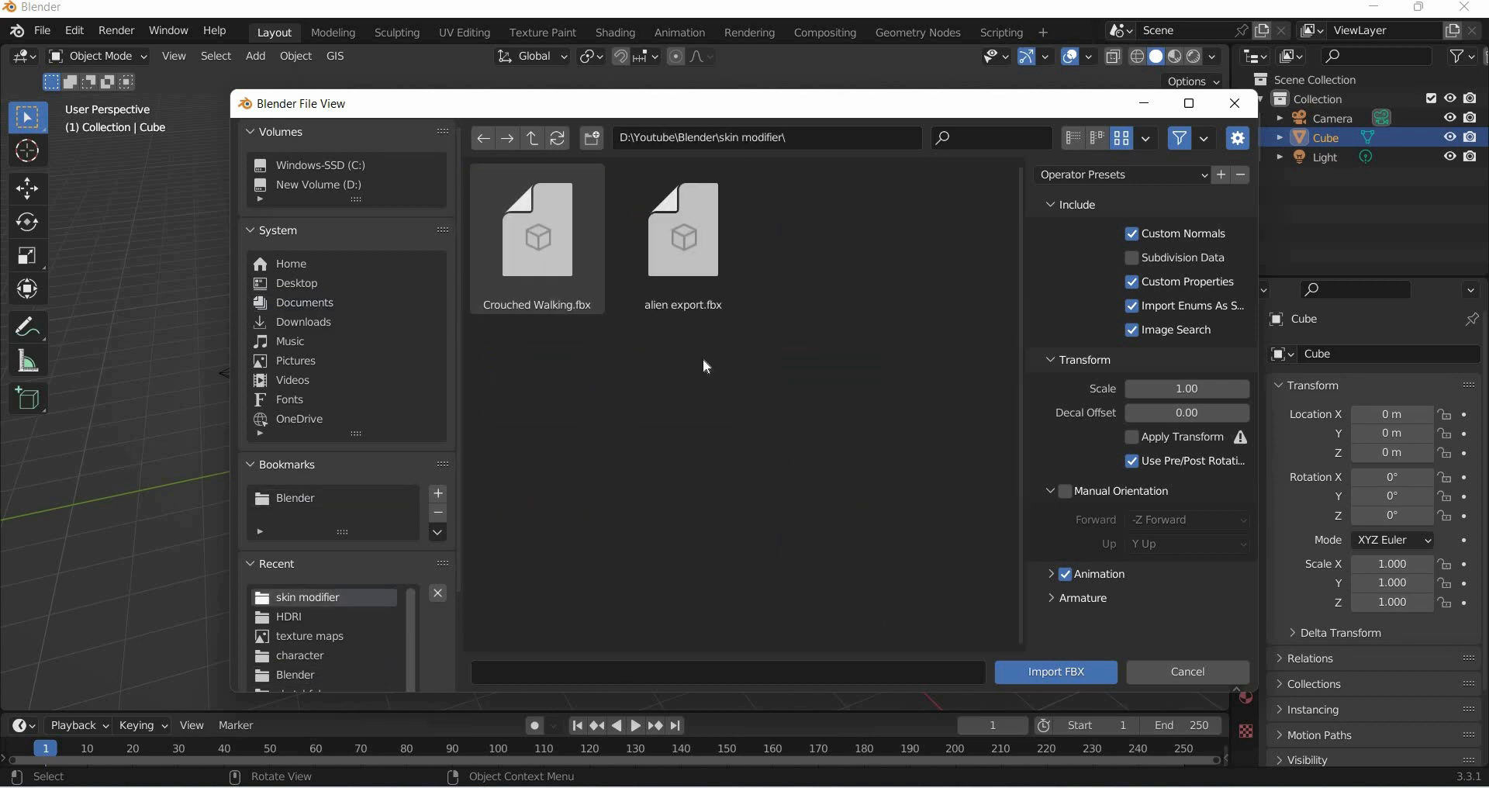
{"action": "left_click", "coordinate": [529, 309]}
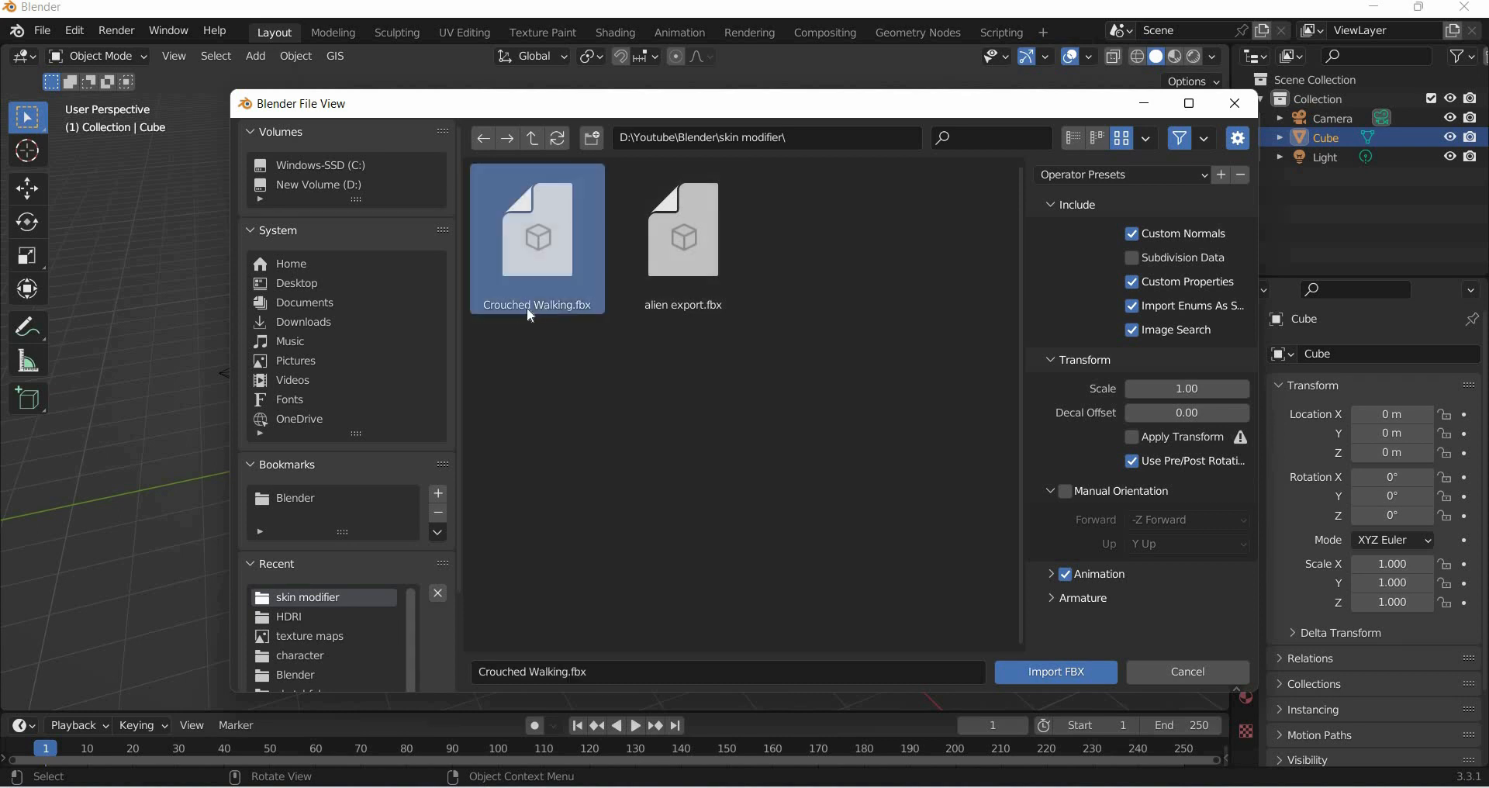
{"action": "key", "text": "Return"}
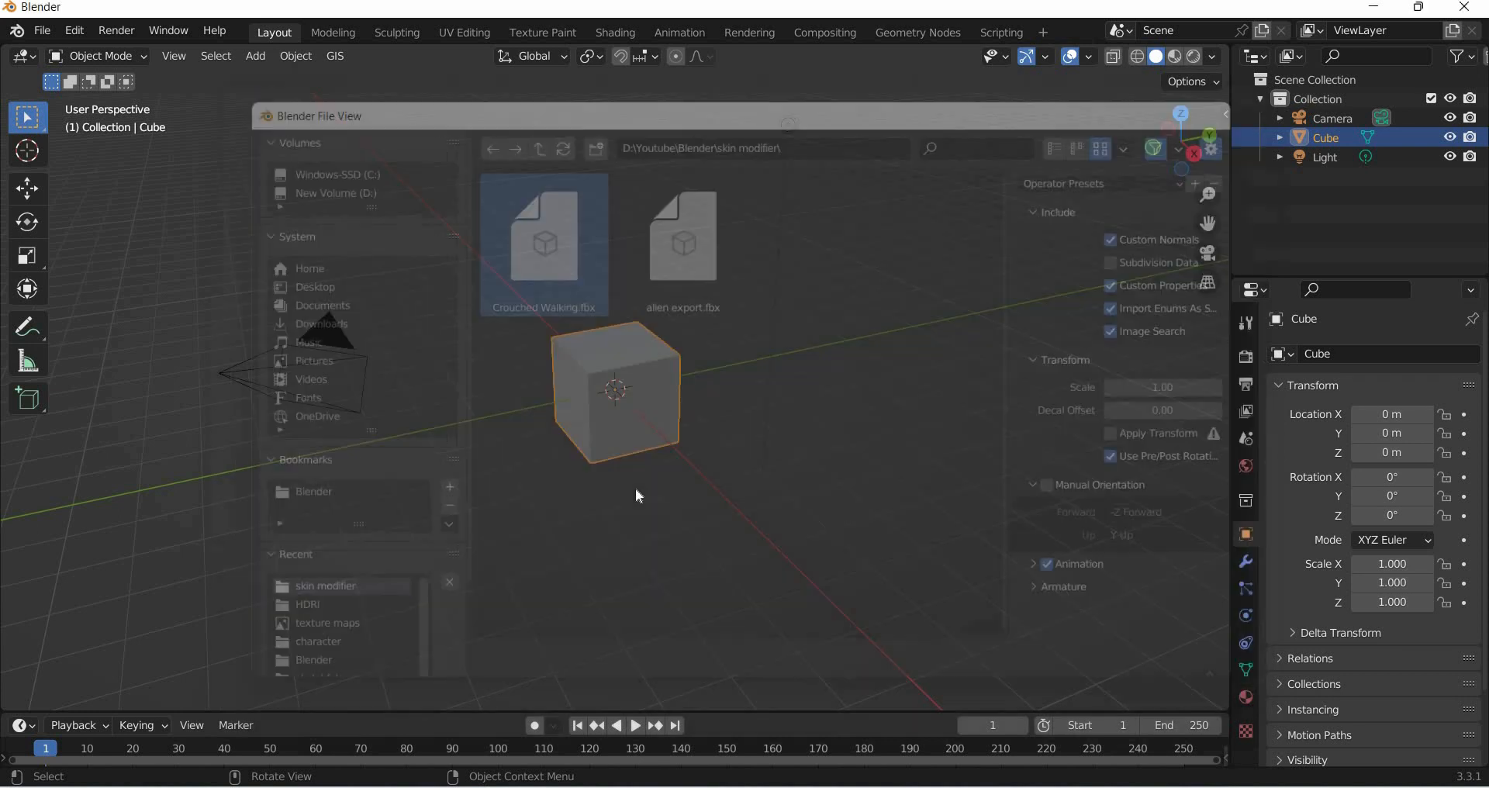
- Play the imported walking animation and stop it
{"action": "left_click", "coordinate": [637, 729]}
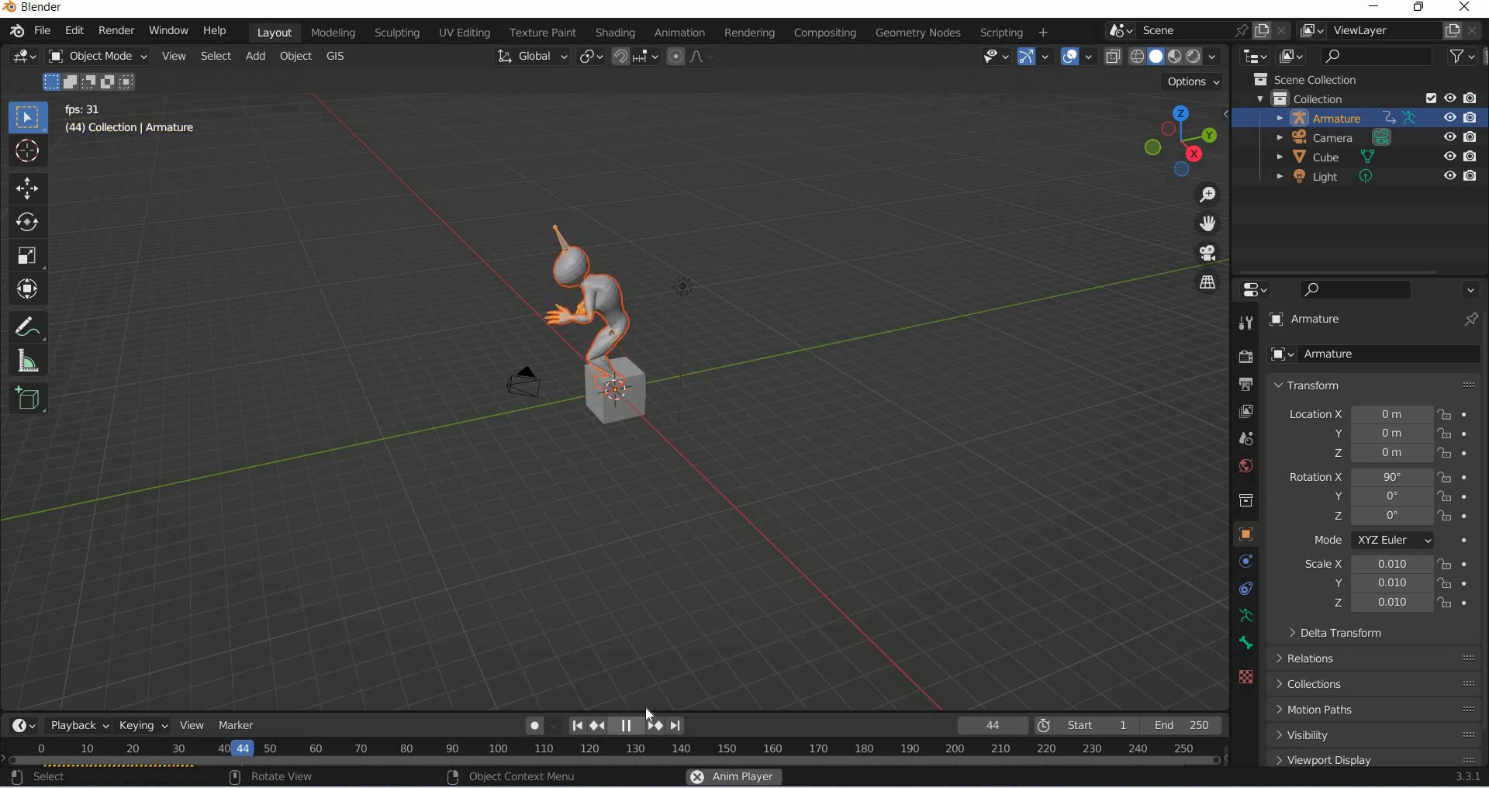
{"action": "left_click", "coordinate": [639, 728]}
- Select all the walk-cycle keyframes in the enlarged timeline and duplicate them right after the original cycle
{"action": "left_click_drag", "start_coordinate": [668, 328], "coordinate": [668, 333]}
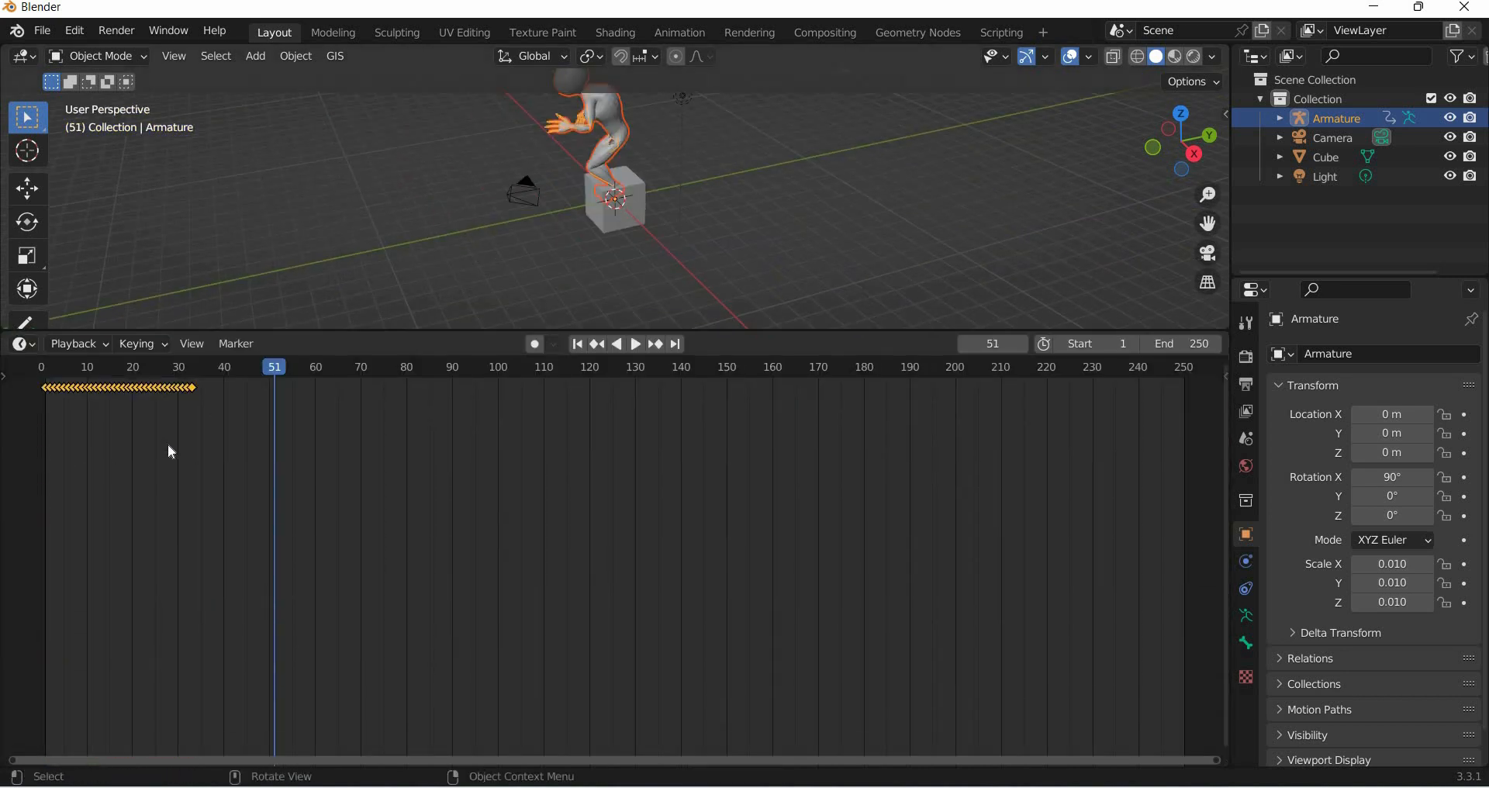
{"action": "scroll", "coordinate": [713, 573], "scroll_direction": "up", "scroll_amount": 2}
{"action": "middle_click_drag", "start_coordinate": [713, 573], "coordinate": [1210, 547]}
{"action": "scroll", "coordinate": [493, 504], "scroll_direction": "up", "scroll_amount": 8}
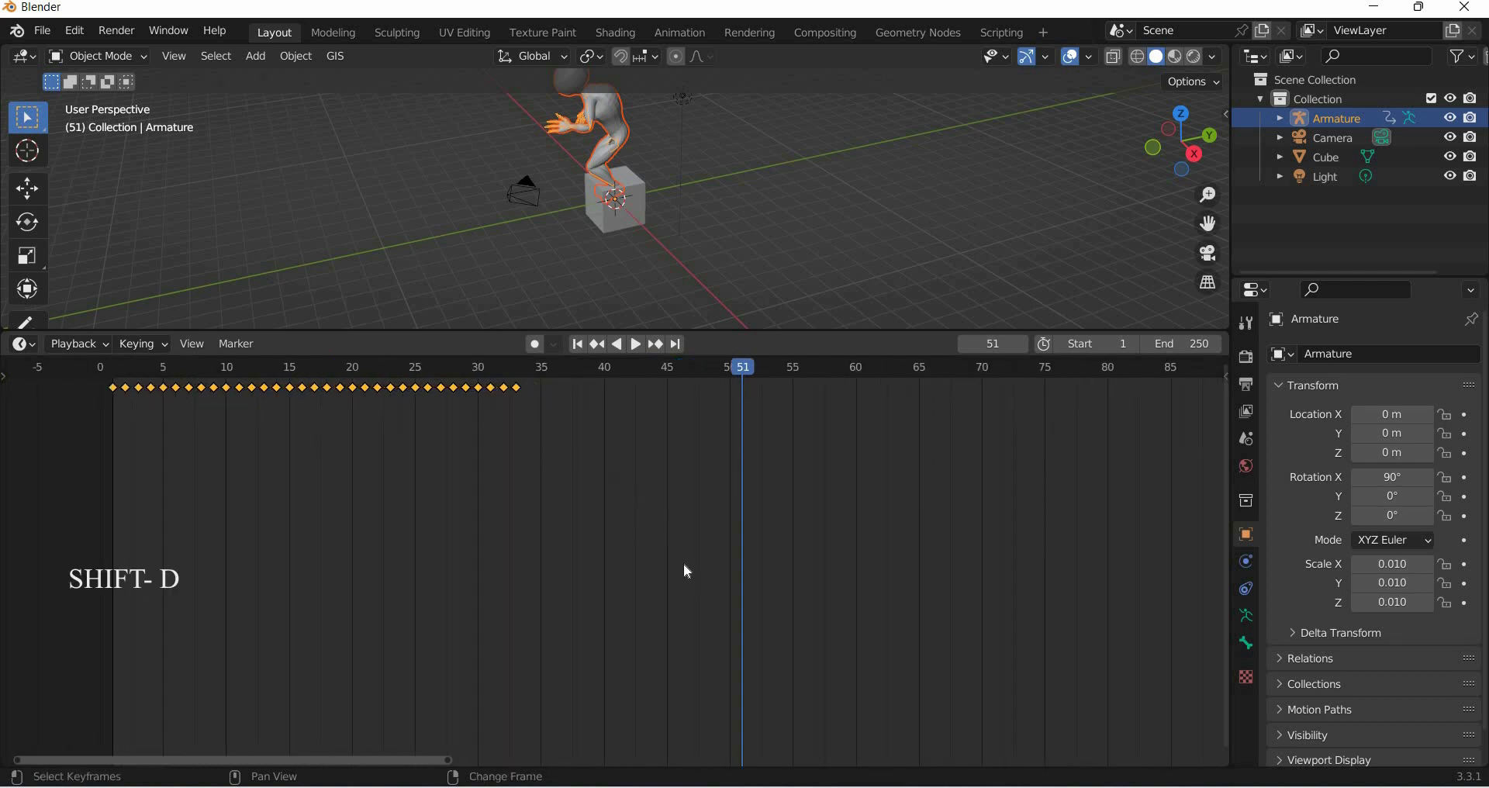
{"action": "left_click_drag", "start_coordinate": [701, 577], "coordinate": [78, 375]}
{"action": "key", "text": "shift+d"}
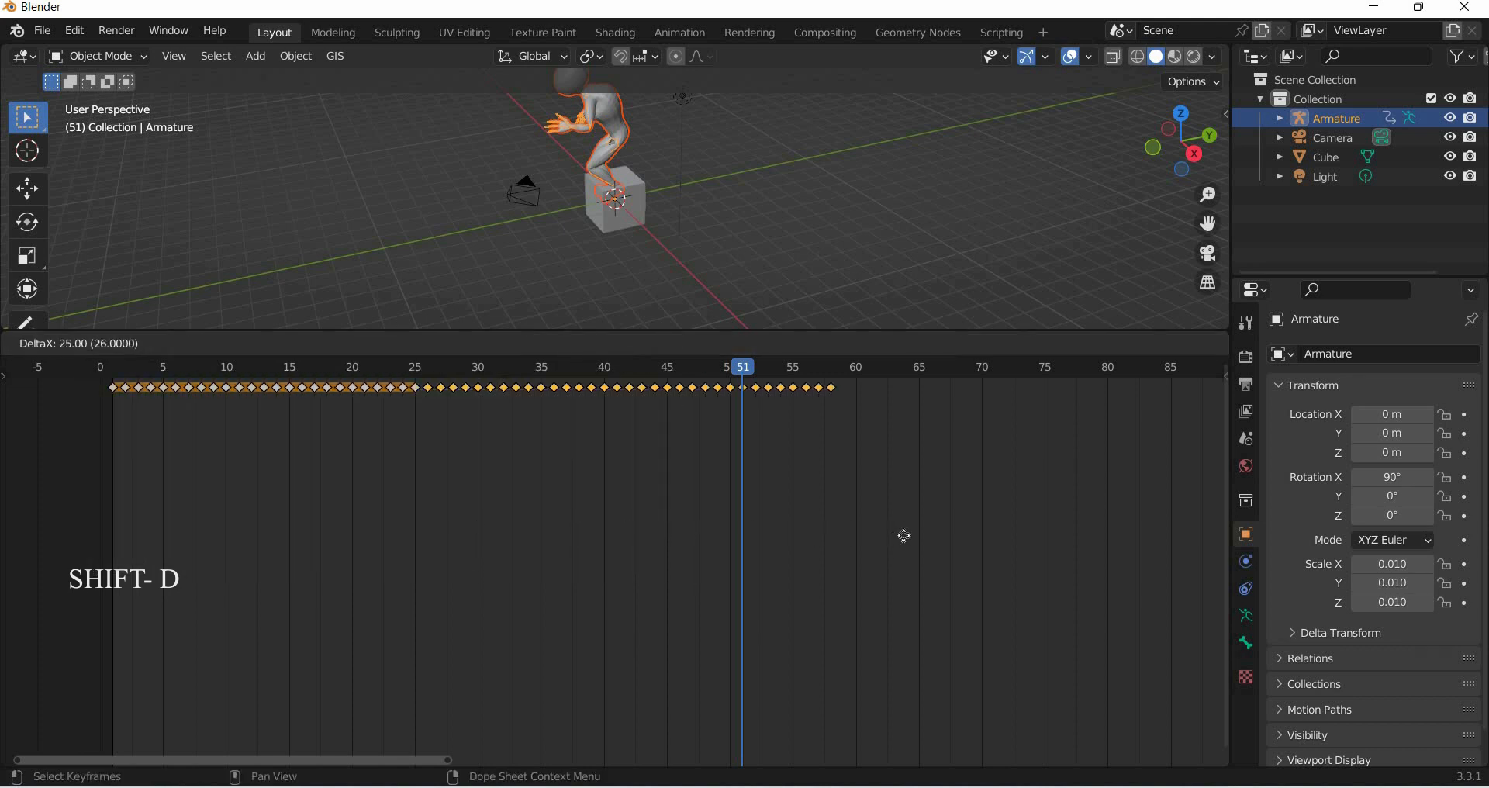
{"action": "left_click", "coordinate": [880, 538]}
- Select all keyframes again and duplicate them once more after the existing ones to extend the walk
{"action": "left_click_drag", "start_coordinate": [1044, 600], "coordinate": [42, 377]}
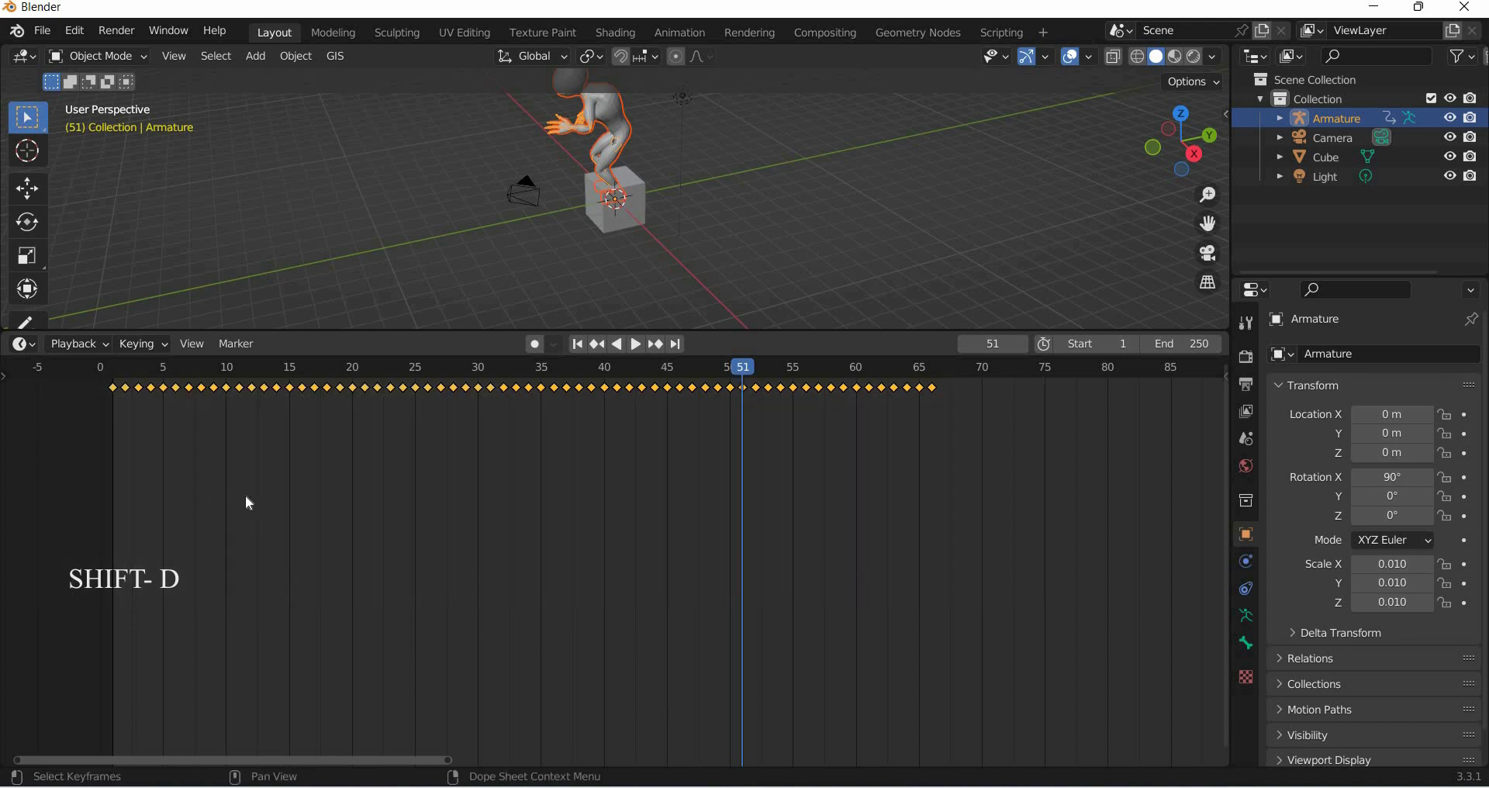
{"action": "key", "text": "shift+d"}
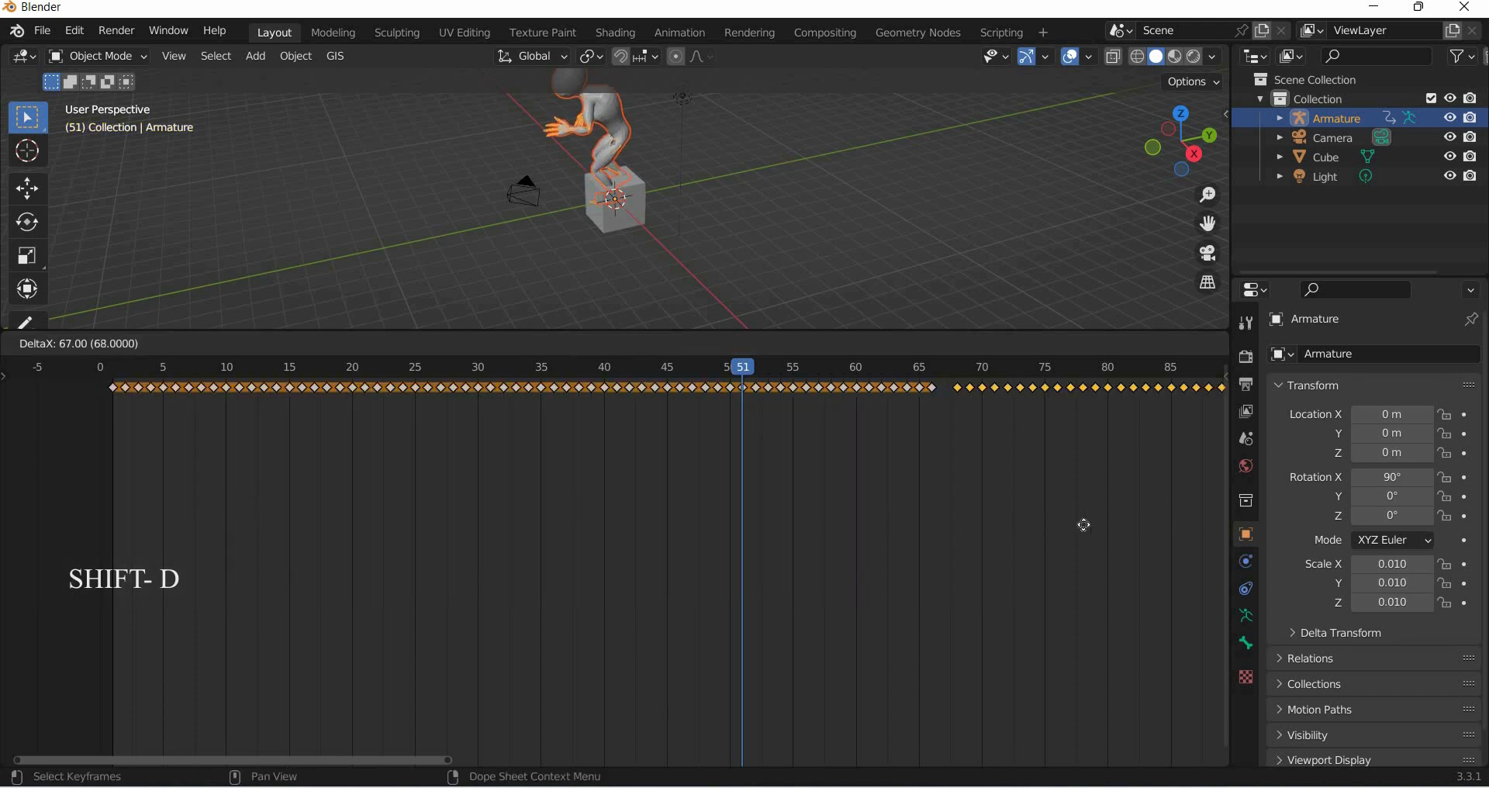
{"action": "left_click", "coordinate": [911, 584]}
{"action": "scroll", "coordinate": [900, 585], "scroll_direction": "down", "scroll_amount": 6}
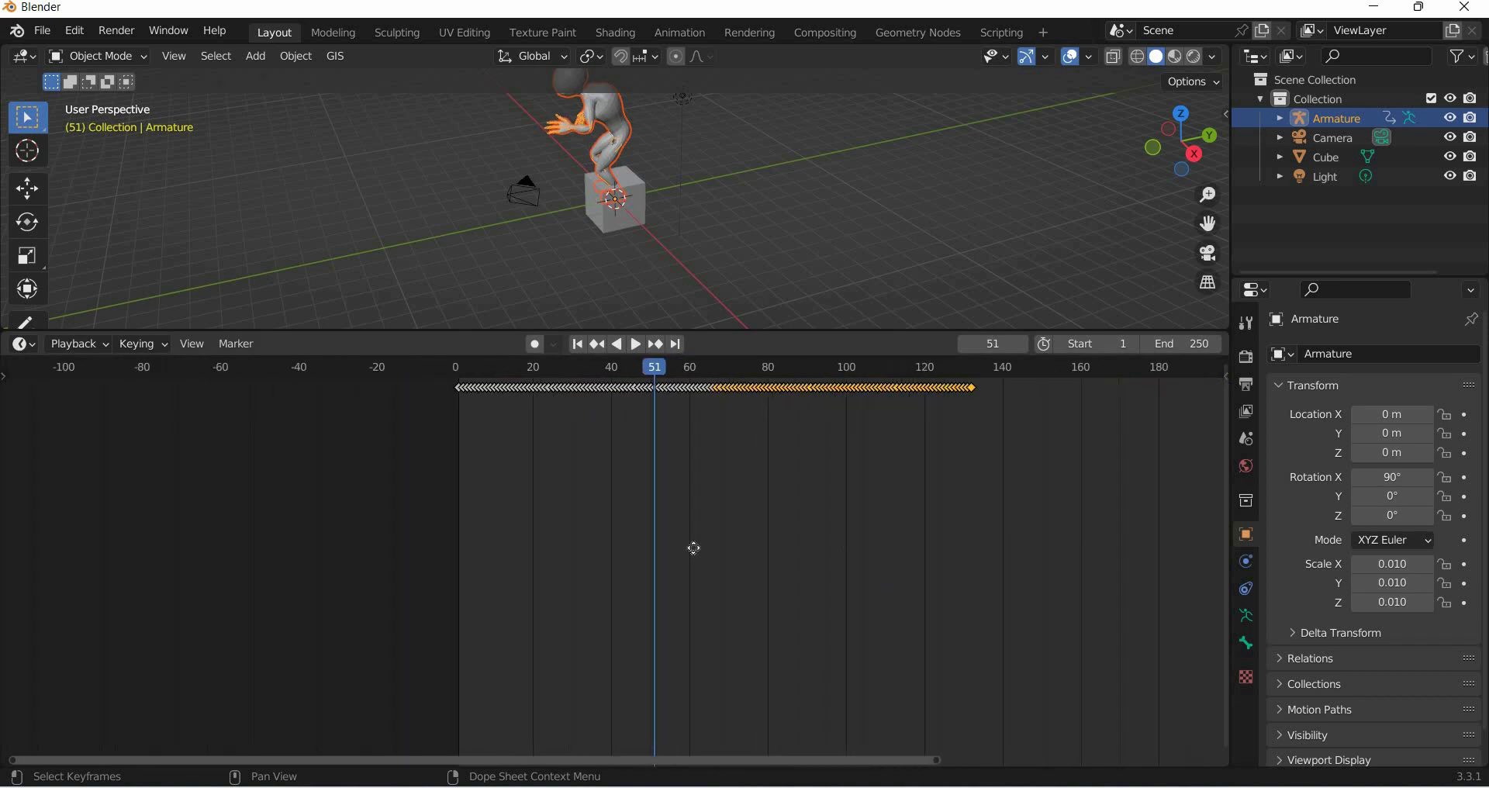
- Duplicate the selected keyframes again and place the copy right after the last cycle in the timeline
{"action": "scroll", "coordinate": [636, 555], "scroll_direction": "up", "scroll_amount": 3}
{"action": "scroll", "coordinate": [575, 551], "scroll_direction": "down", "scroll_amount": 5, "text": "ctrl"}
{"action": "scroll", "coordinate": [576, 552], "scroll_direction": "up", "scroll_amount": 3}
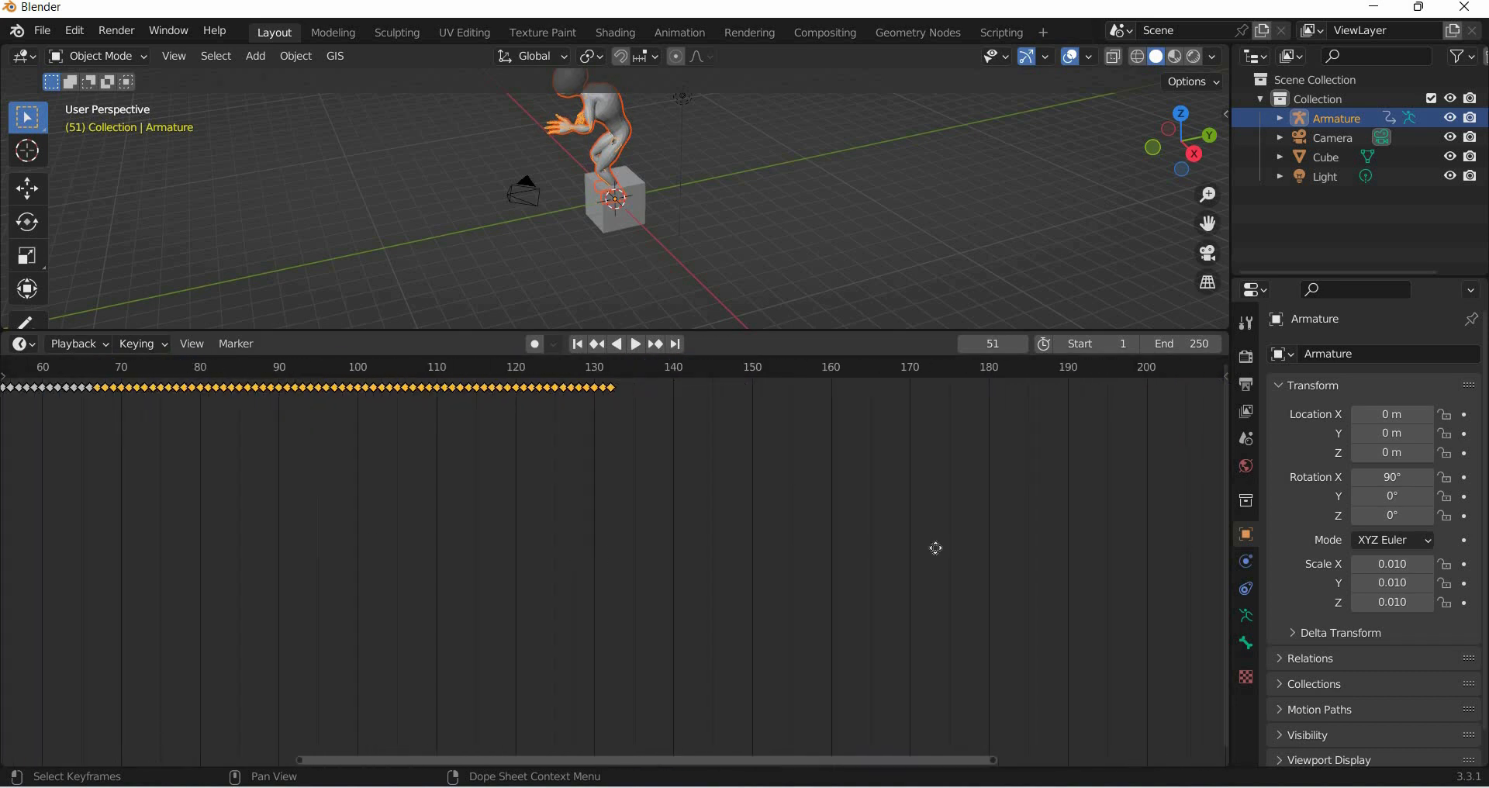
{"action": "key", "text": "shift+d"}
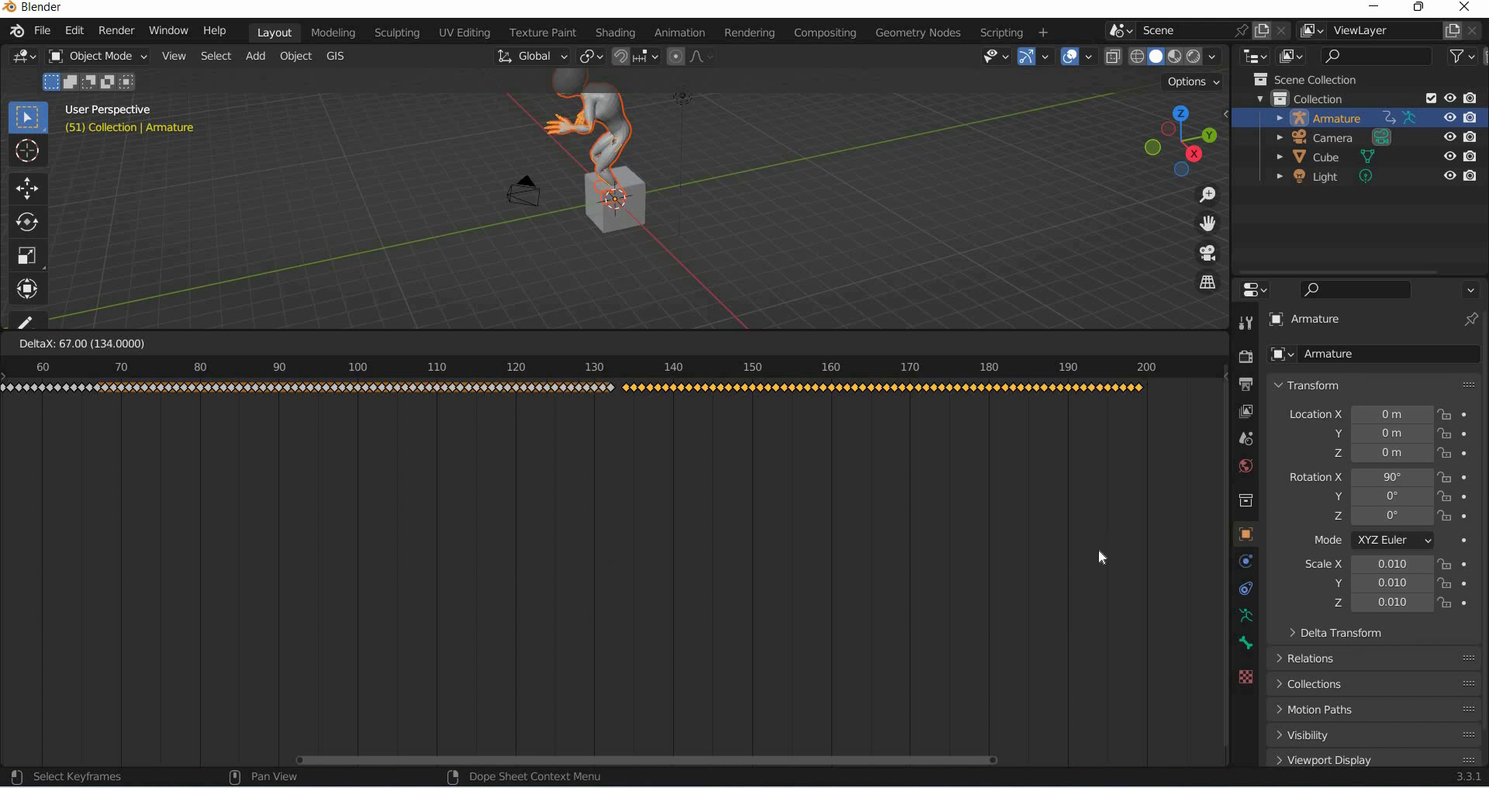
{"action": "left_click", "coordinate": [816, 683]}
- Jump to the start of the timeline, play the extended walk animation and stop it
{"action": "scroll", "coordinate": [791, 729], "scroll_direction": "down", "scroll_amount": 3}
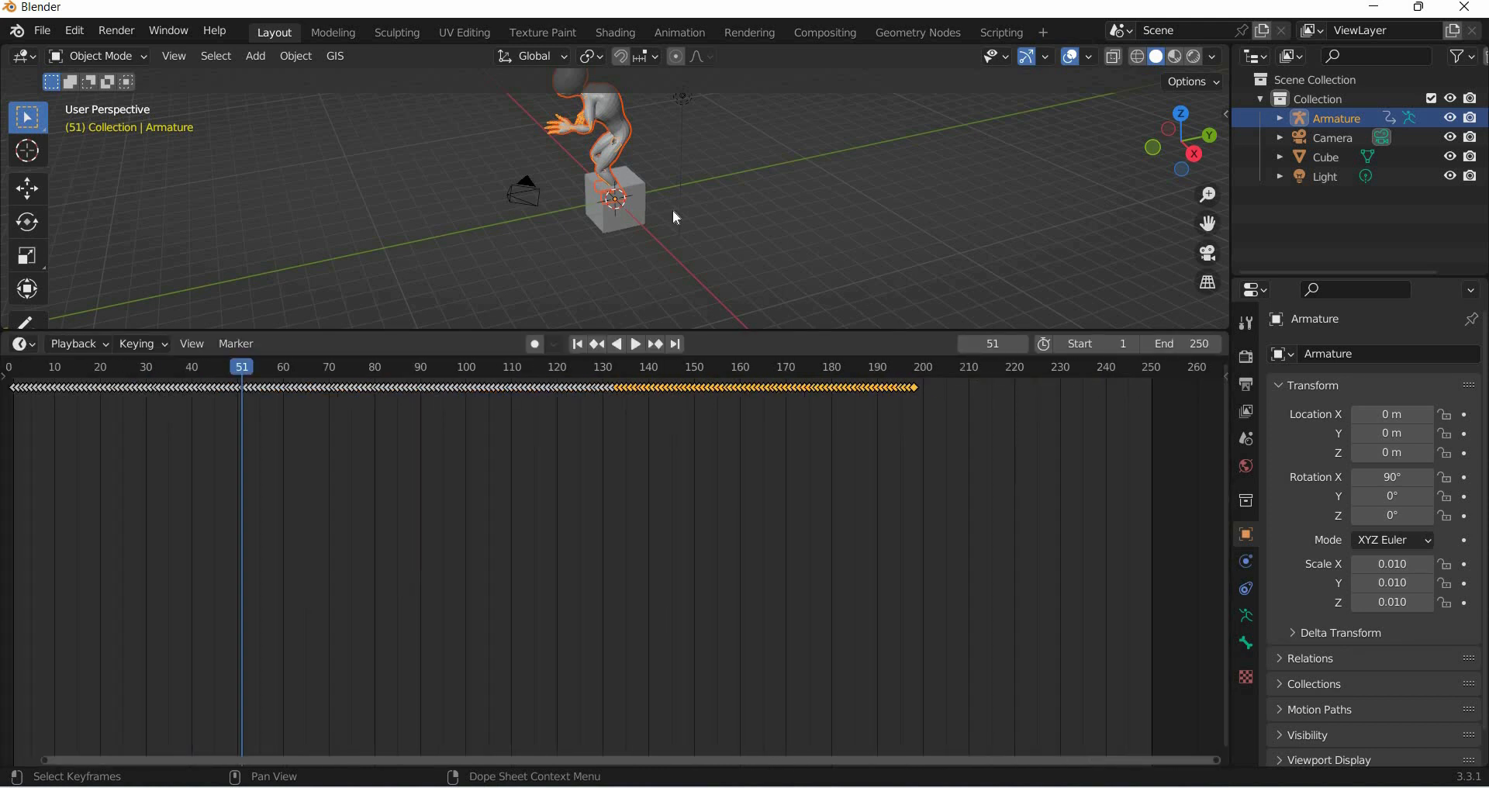
{"action": "scroll", "coordinate": [638, 240], "scroll_direction": "down", "scroll_amount": 5}
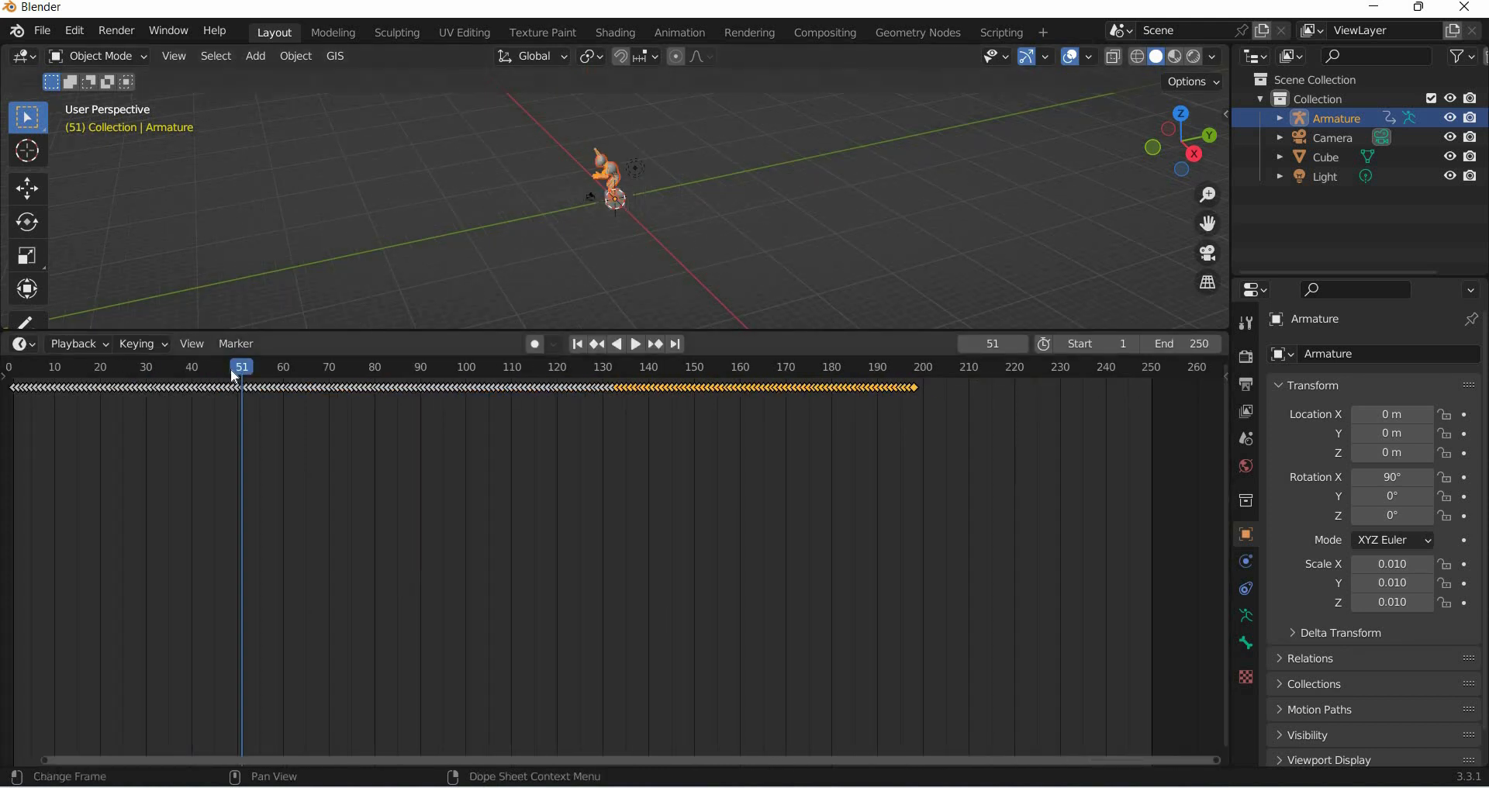
{"action": "scroll", "coordinate": [411, 531], "scroll_direction": "down", "scroll_amount": 3}
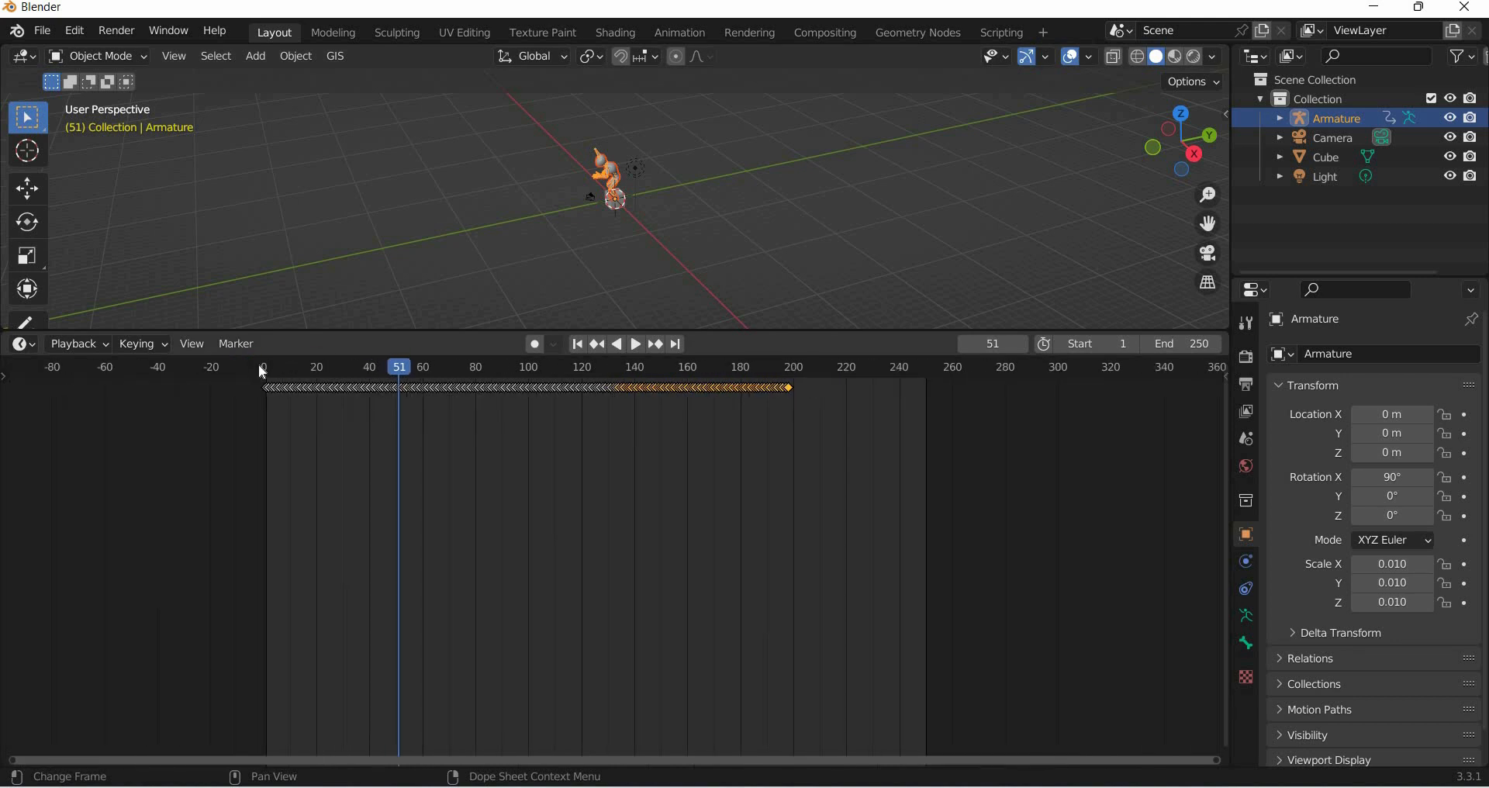
{"action": "left_click", "coordinate": [263, 366]}
{"action": "key", "text": "space"}
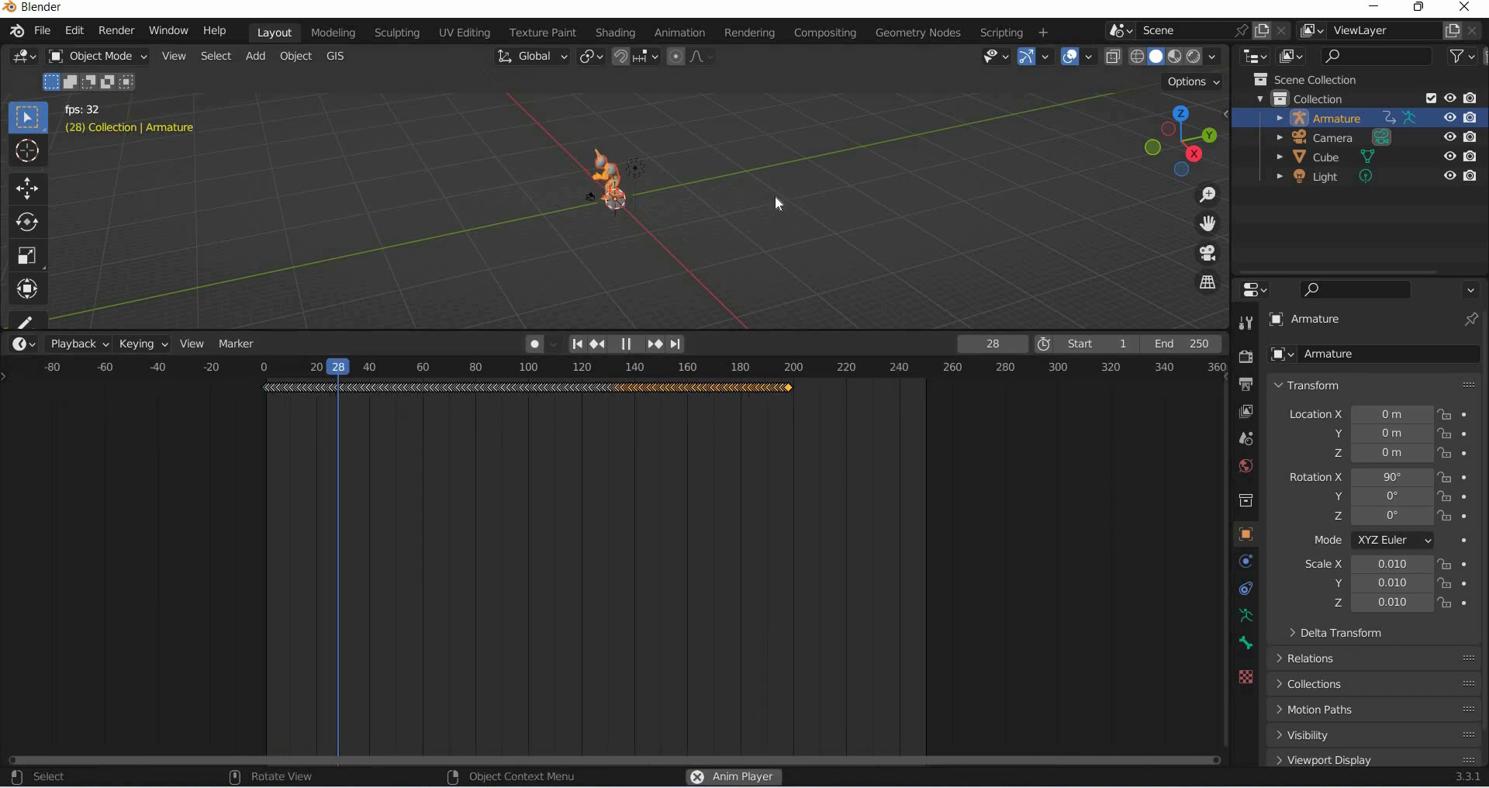
{"action": "key", "text": "space"}
- Select the armature and the cube and parent the armature to the cube
{"action": "scroll", "coordinate": [704, 241], "scroll_direction": "up", "scroll_amount": 4}
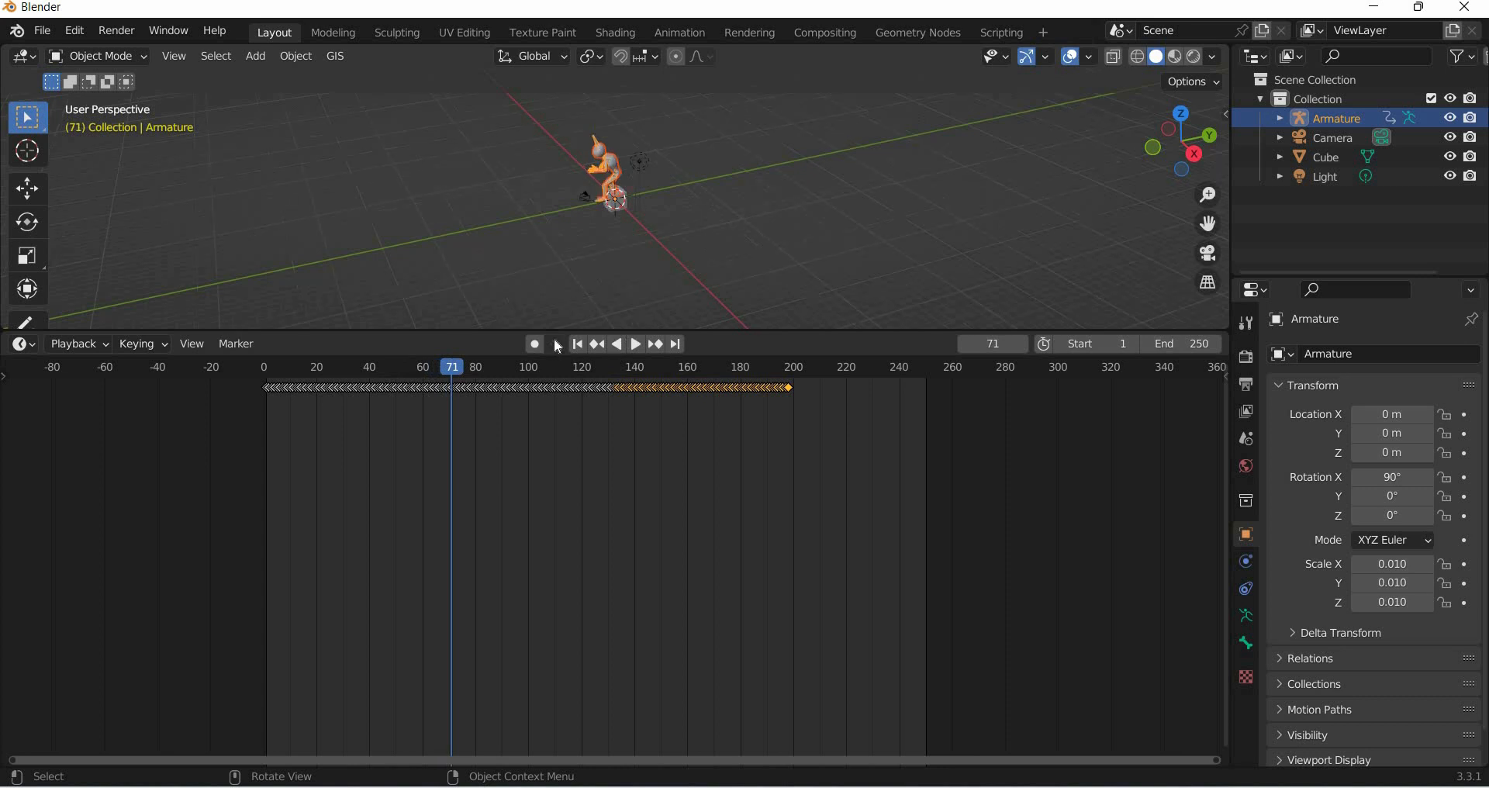
{"action": "left_click_drag", "start_coordinate": [556, 331], "coordinate": [573, 656]}
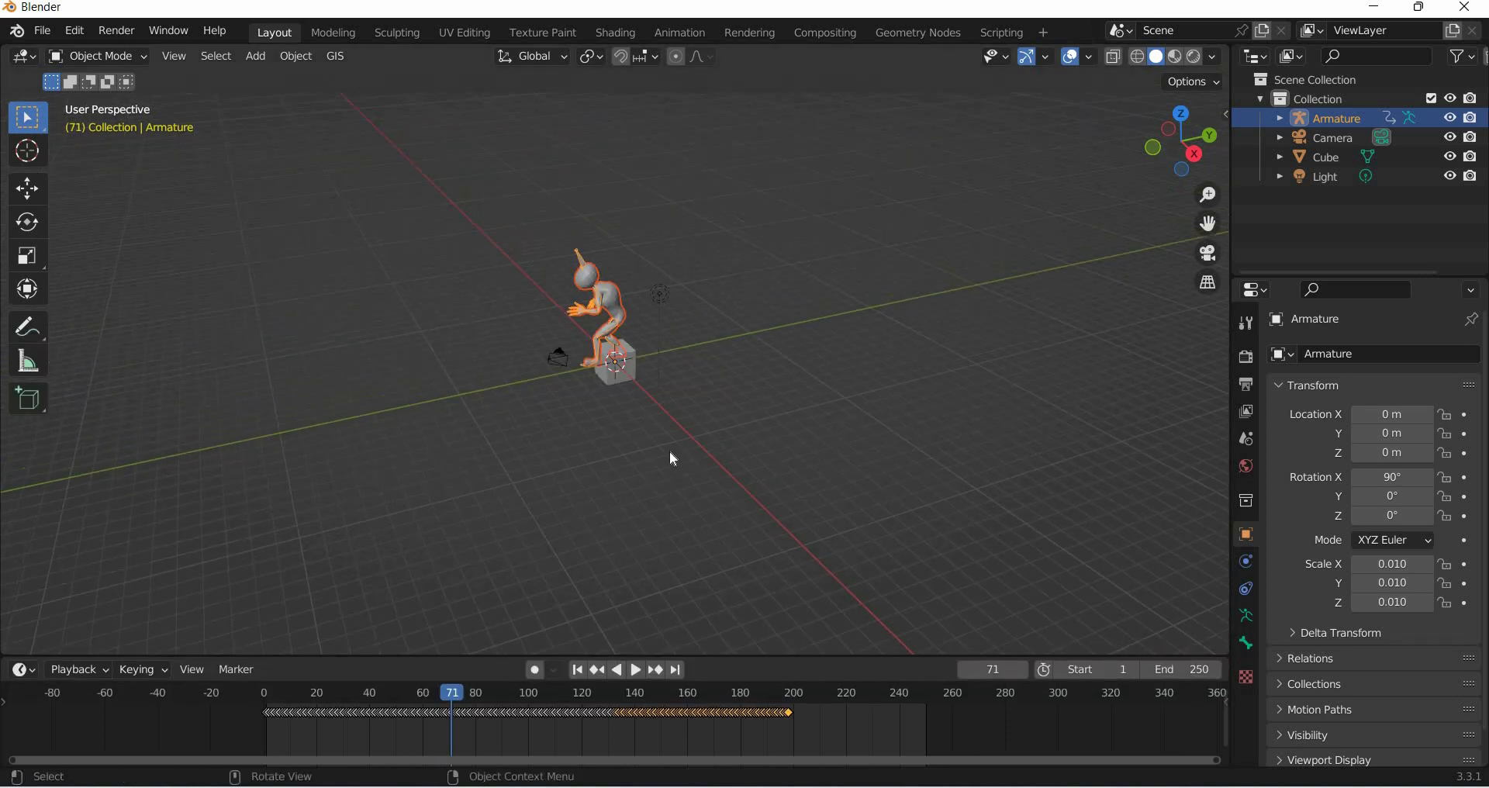
{"action": "middle_click_drag", "start_coordinate": [450, 502], "coordinate": [501, 486]}
{"action": "scroll", "coordinate": [758, 492], "scroll_direction": "up", "scroll_amount": 6}
{"action": "middle_click_drag", "start_coordinate": [762, 500], "coordinate": [537, 444]}
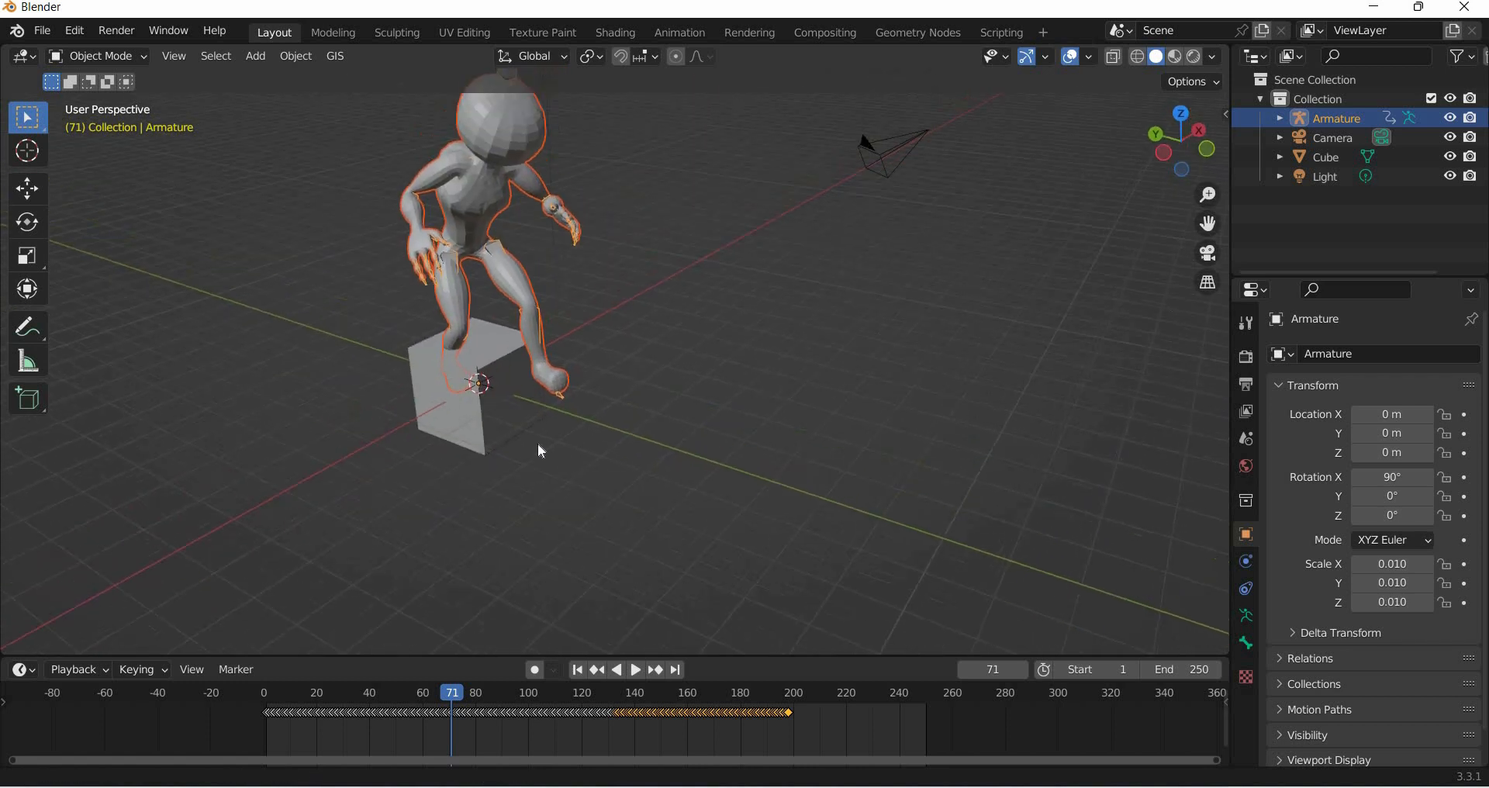
{"action": "left_click", "coordinate": [489, 411]}
{"action": "scroll", "coordinate": [488, 411], "scroll_direction": "down", "scroll_amount": 5}
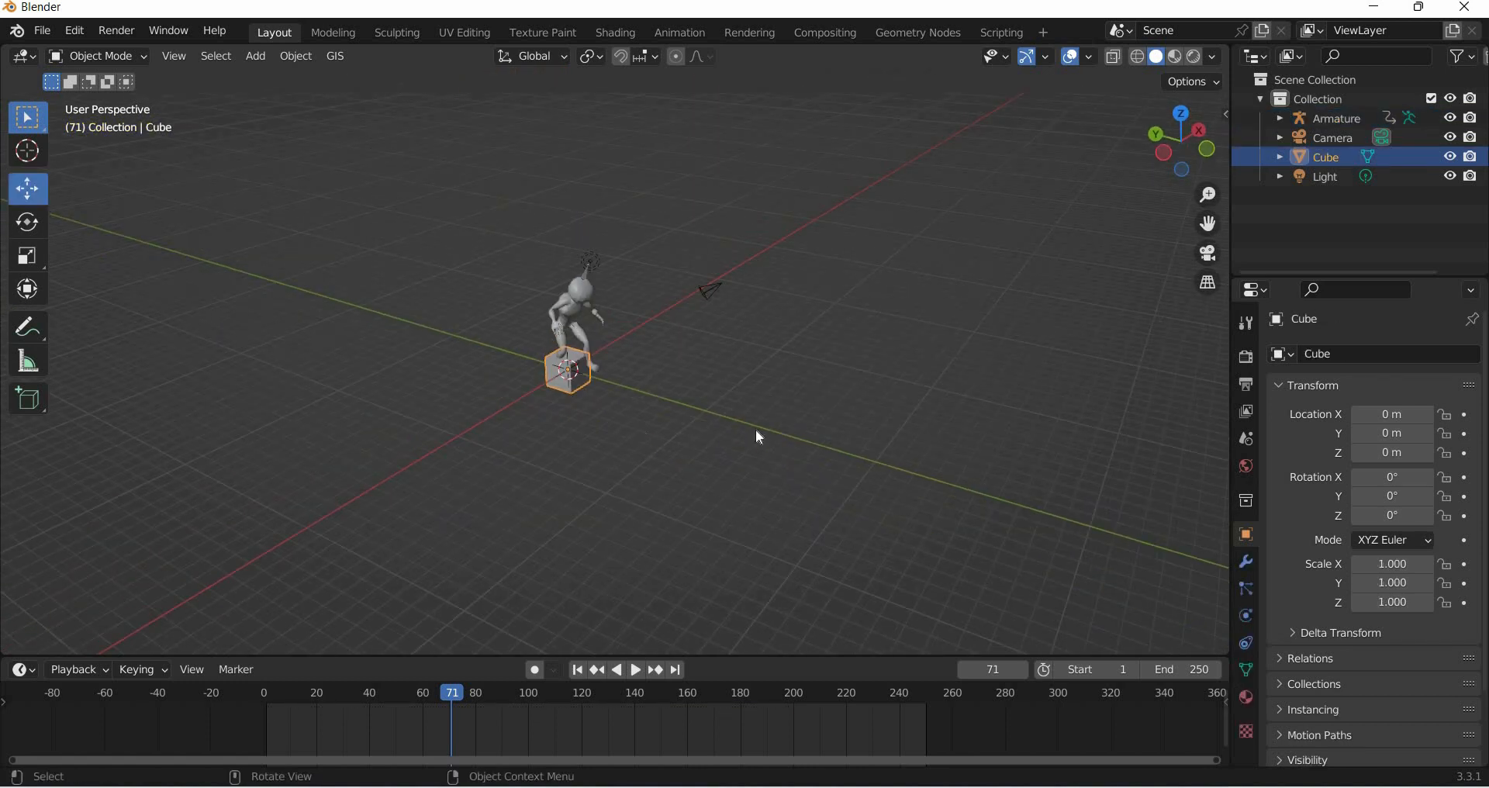
{"action": "scroll", "coordinate": [760, 439], "scroll_direction": "up", "scroll_amount": 4}
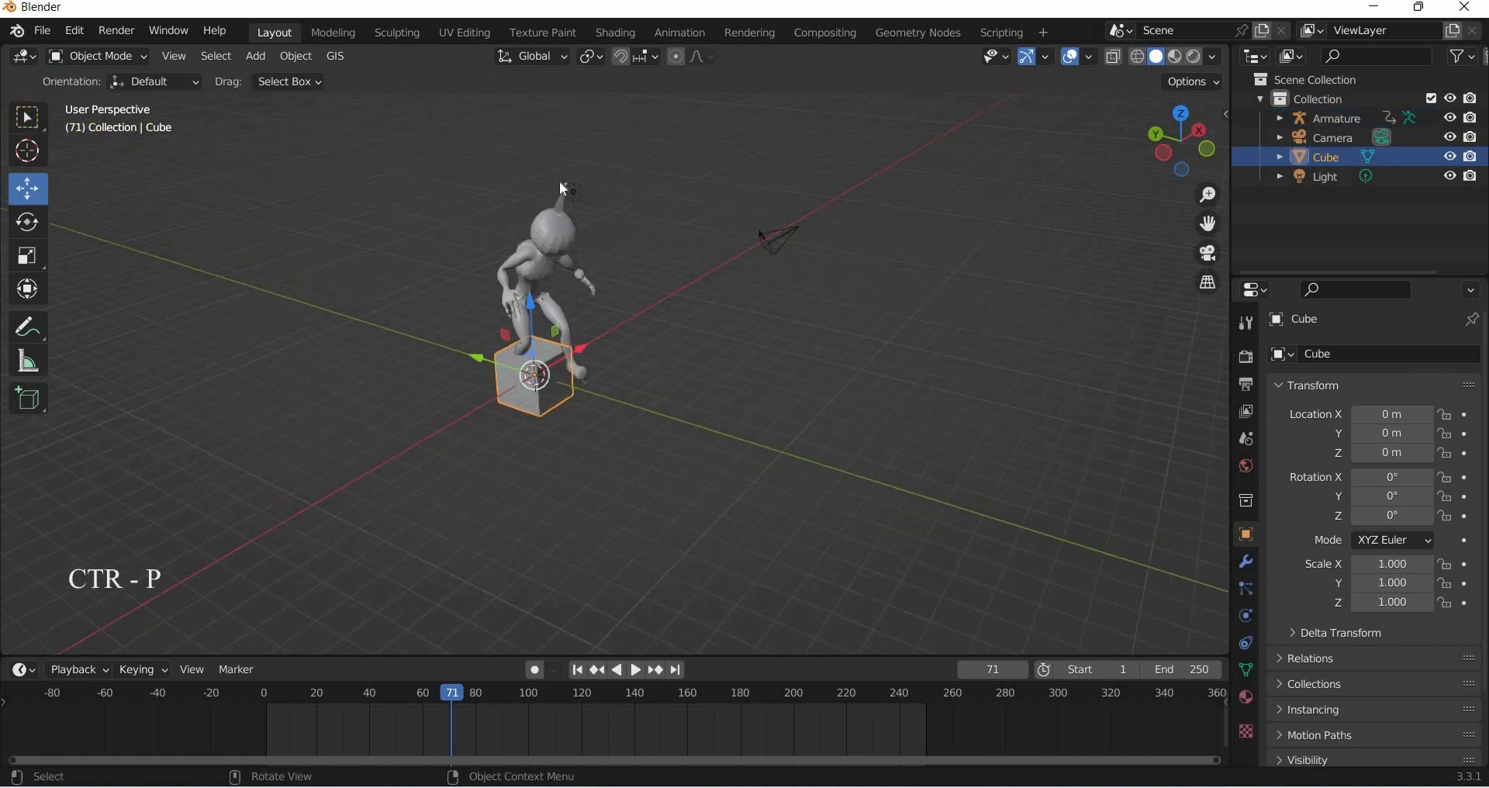
{"action": "left_click", "coordinate": [532, 411], "text": "shift"}
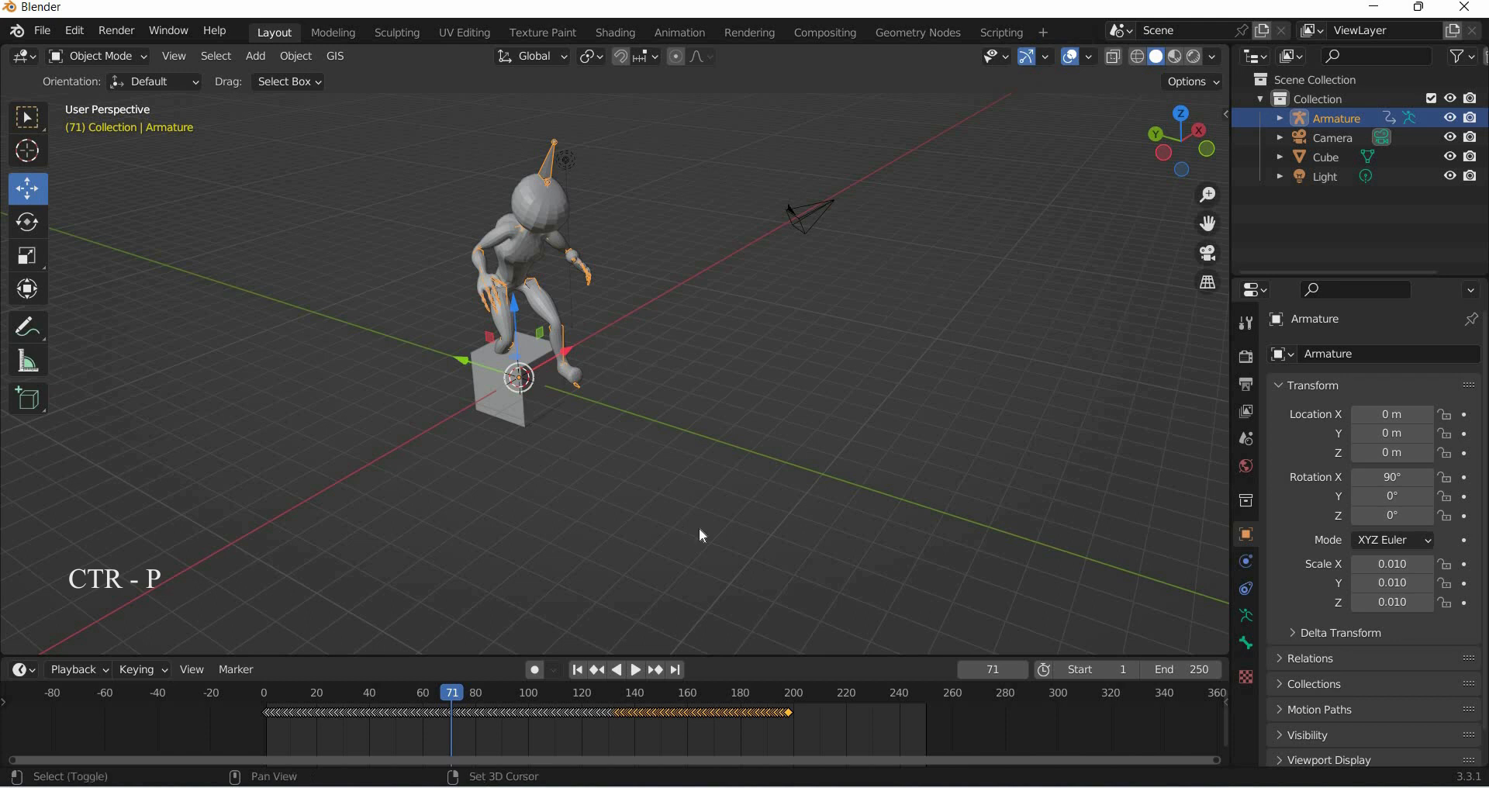
{"action": "key", "text": "ctrl+p"}
{"action": "left_click", "coordinate": [635, 523]}
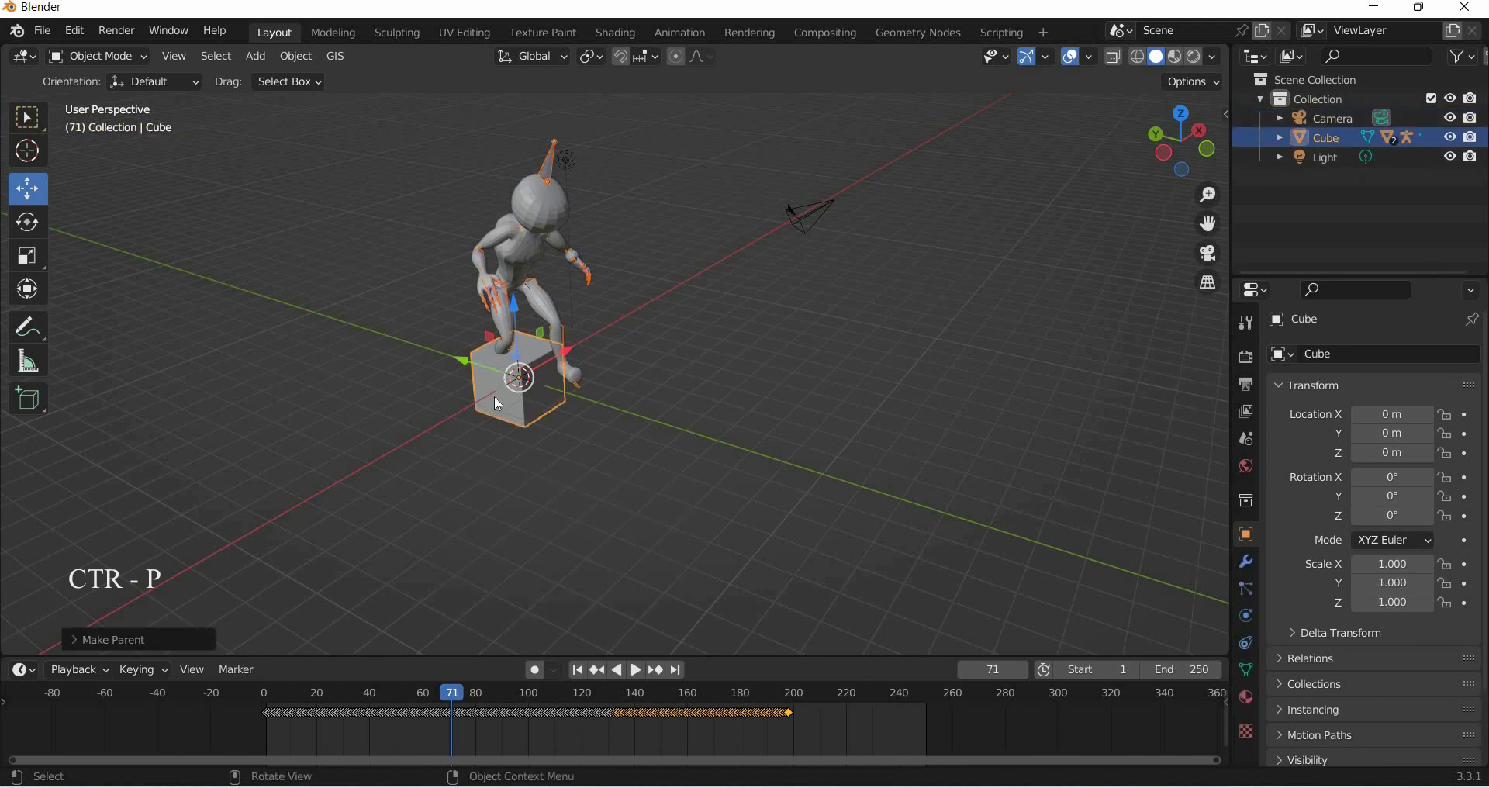
- Move the cube along the Y axis to about 0.36 m, playing the animation to check the walk
{"action": "left_click_drag", "start_coordinate": [463, 362], "coordinate": [211, 310]}
{"action": "key", "text": "space"}
{"action": "key", "text": "space"}
{"action": "key", "text": "space"}
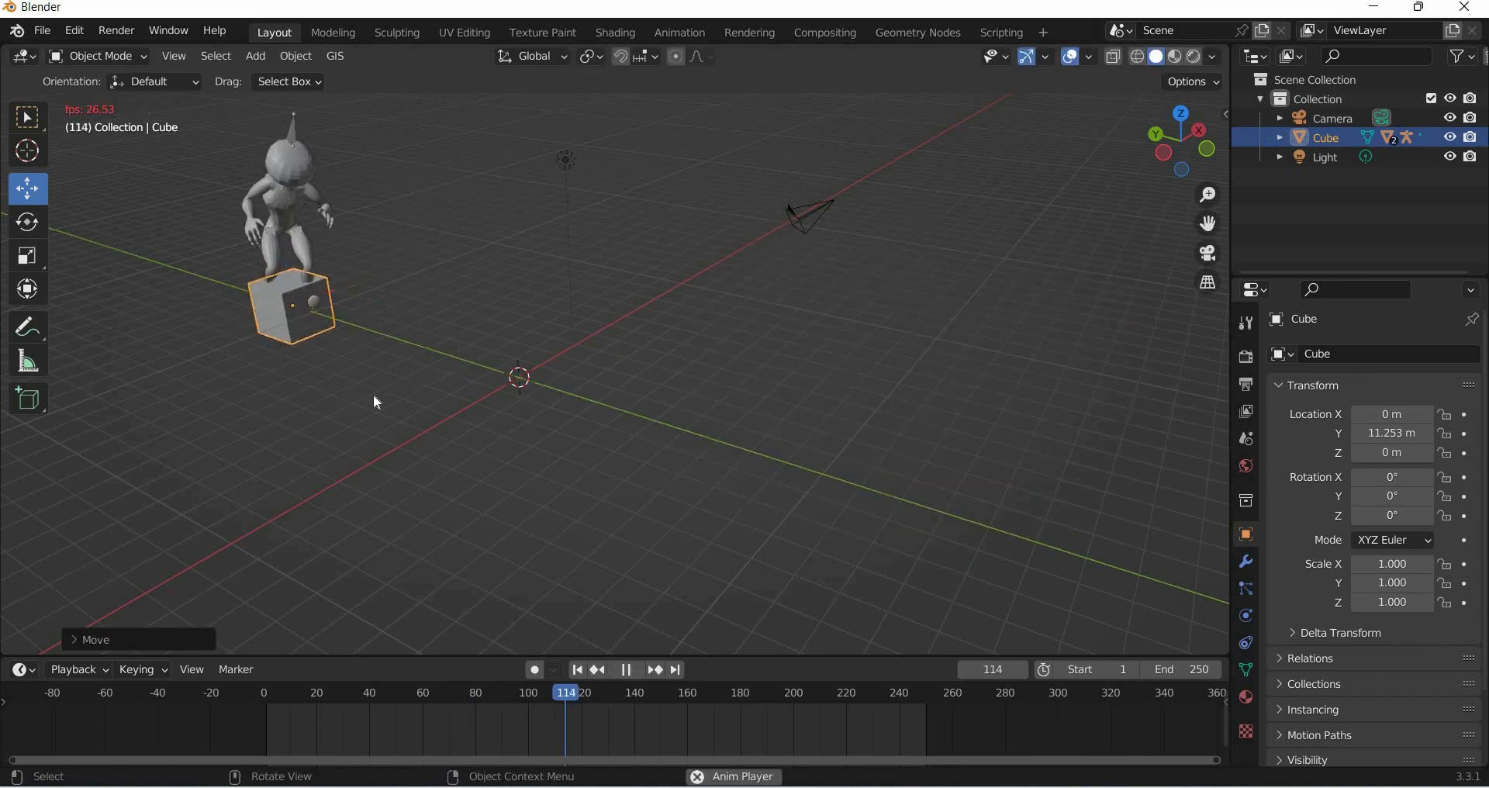
{"action": "key", "text": "space"}
{"action": "left_click_drag", "start_coordinate": [246, 292], "coordinate": [474, 376]}
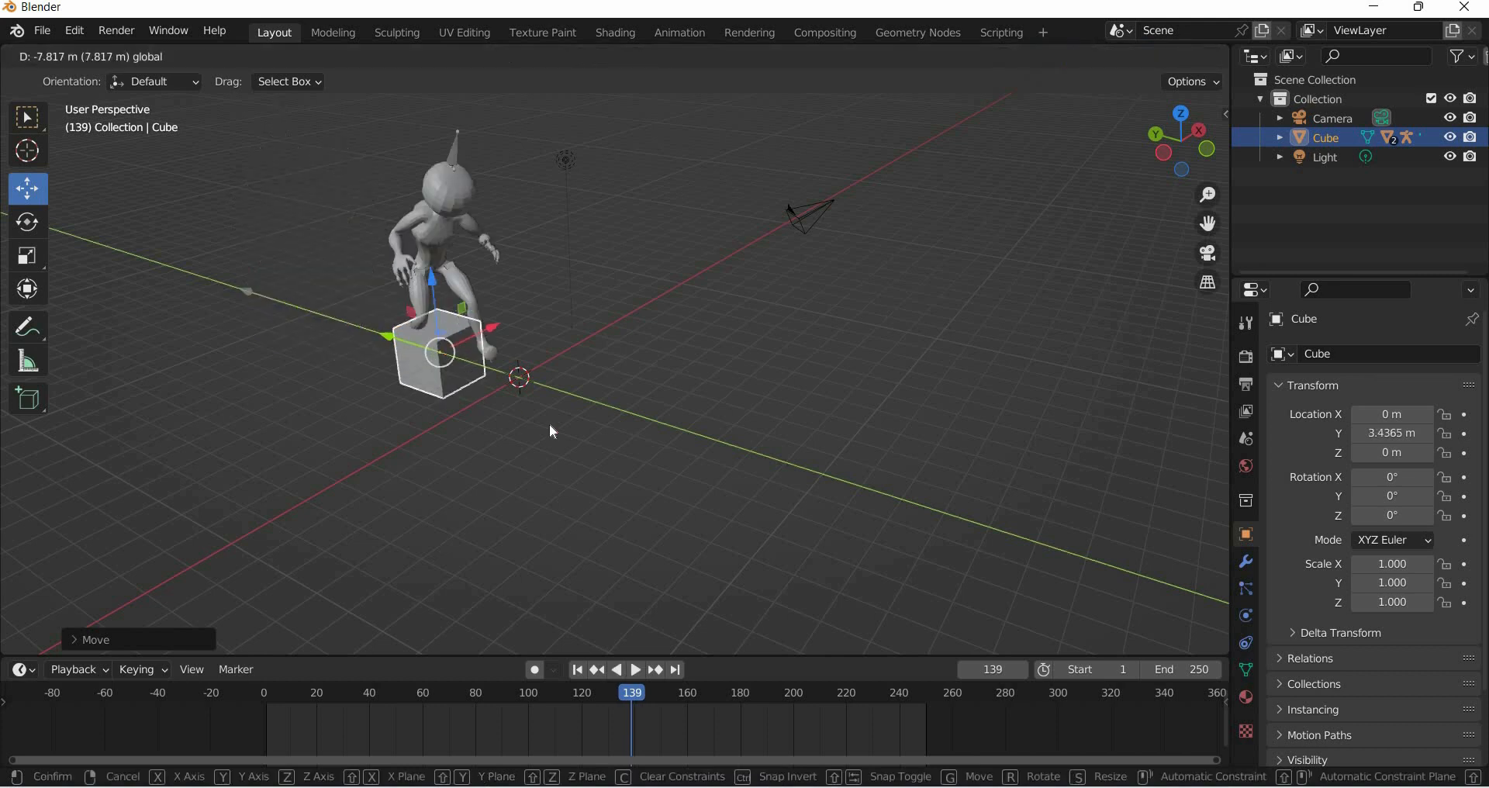
{"action": "scroll", "coordinate": [650, 453], "scroll_direction": "down", "scroll_amount": 4}
{"action": "middle_click_drag", "start_coordinate": [650, 453], "coordinate": [601, 453]}
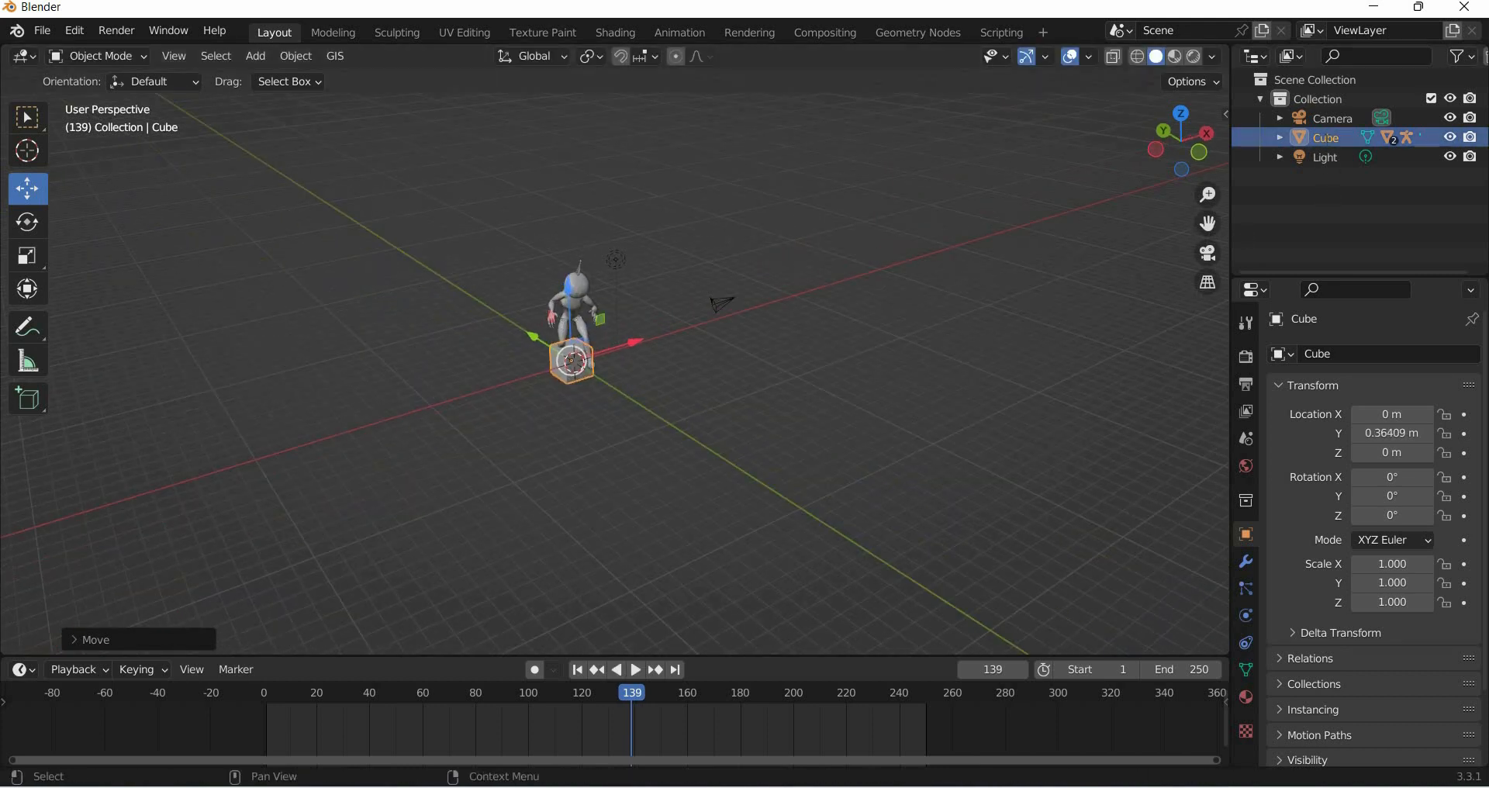
- Rename the cube to dummy and expand it in the outliner to show its children
{"action": "double_click", "coordinate": [1330, 143]}
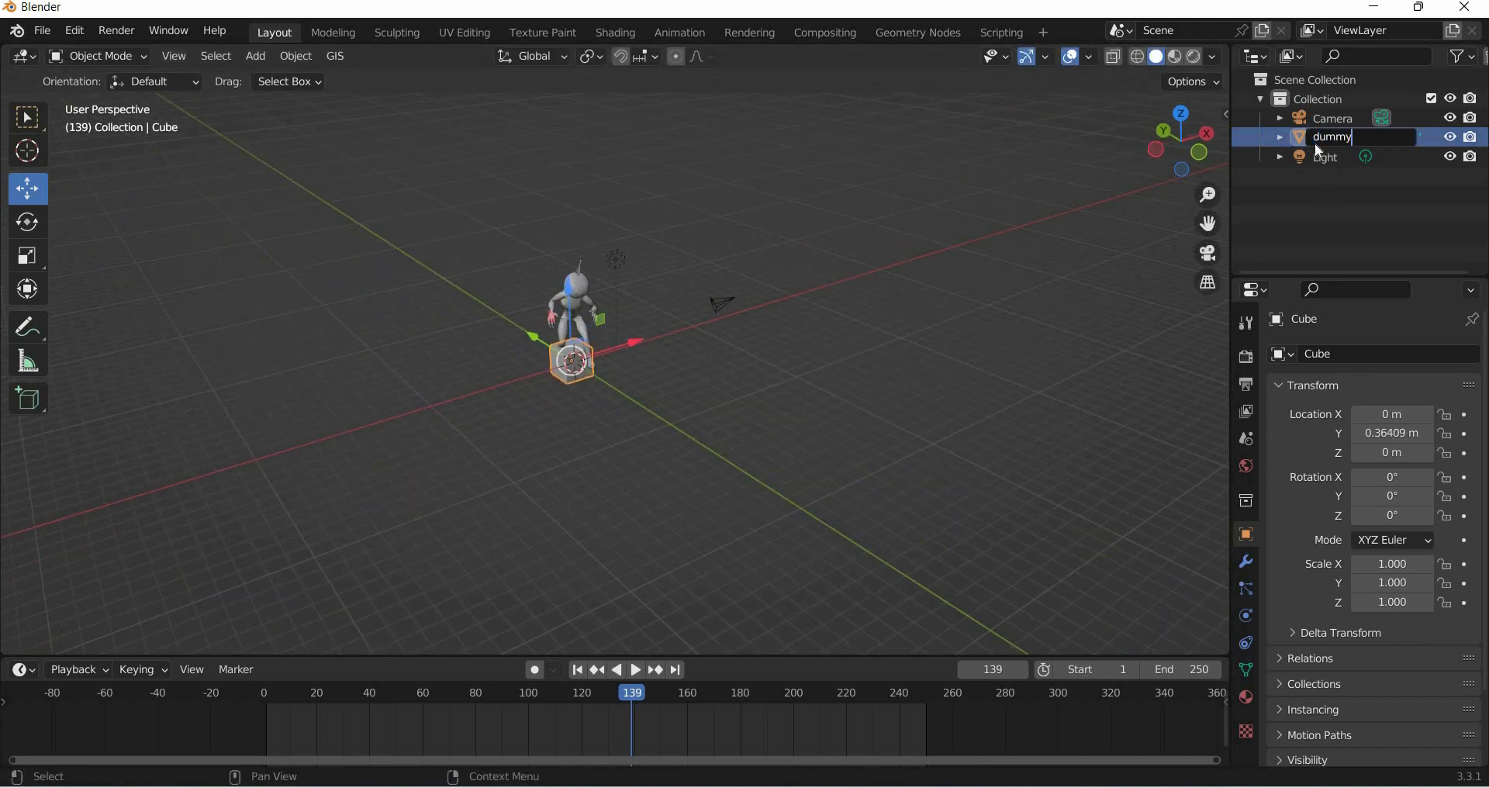
{"action": "left_click", "coordinate": [574, 453]}
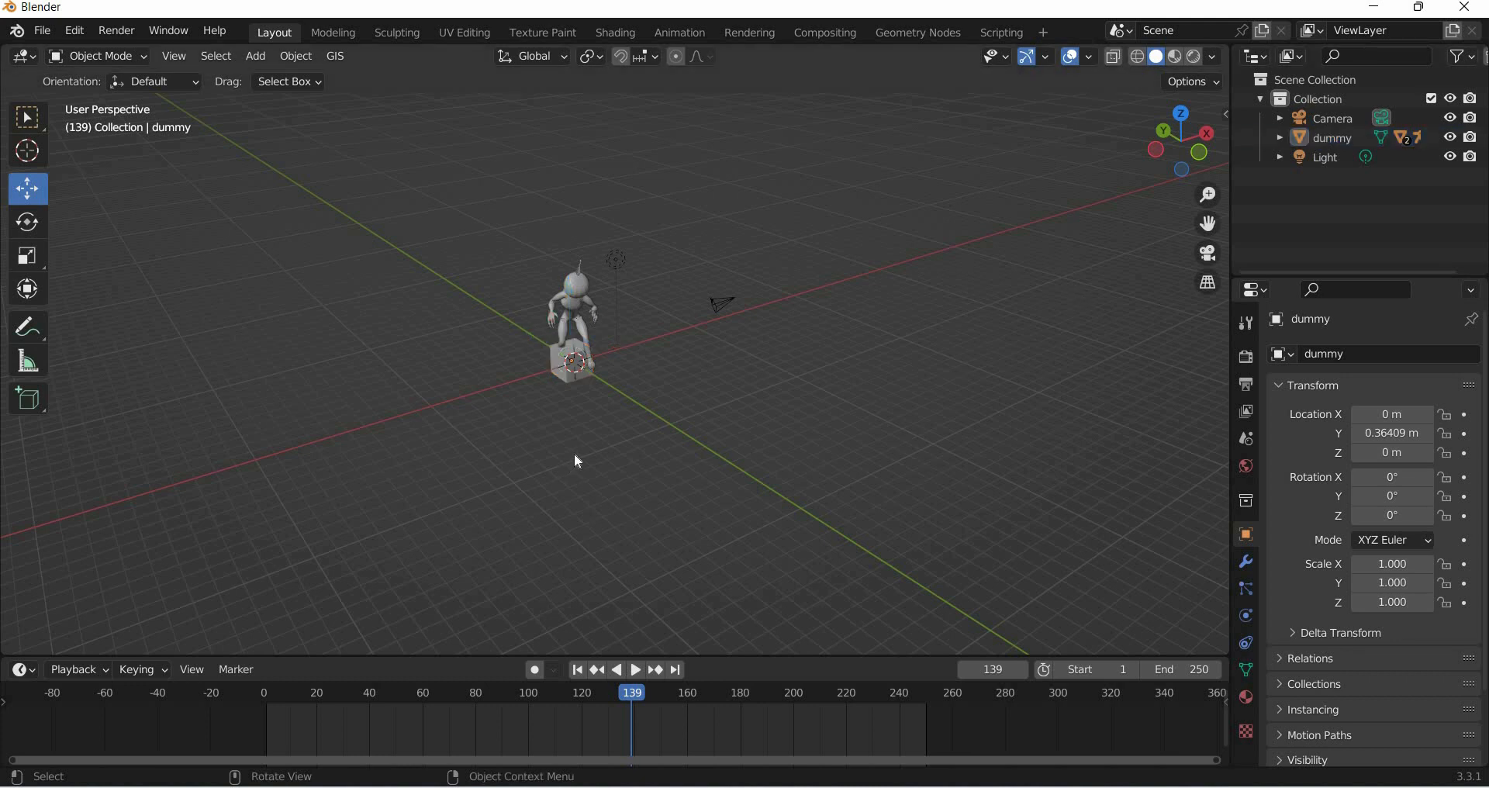
{"action": "scroll", "coordinate": [574, 453], "scroll_direction": "up", "scroll_amount": 2}
{"action": "left_click", "coordinate": [1279, 138]}
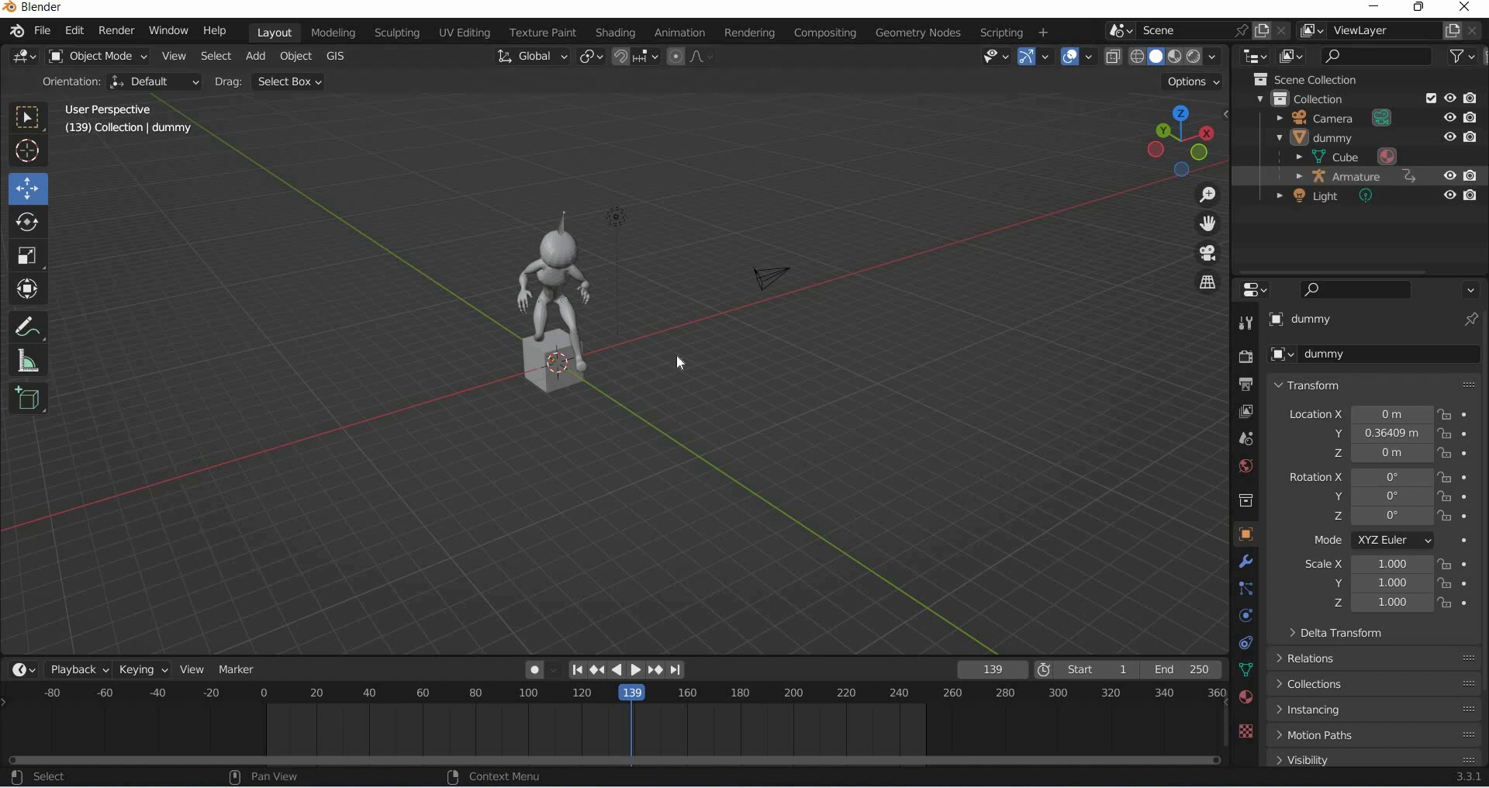
- Add a plane mesh to the scene at the origin
{"action": "middle_click_drag", "start_coordinate": [680, 363], "coordinate": [496, 295]}
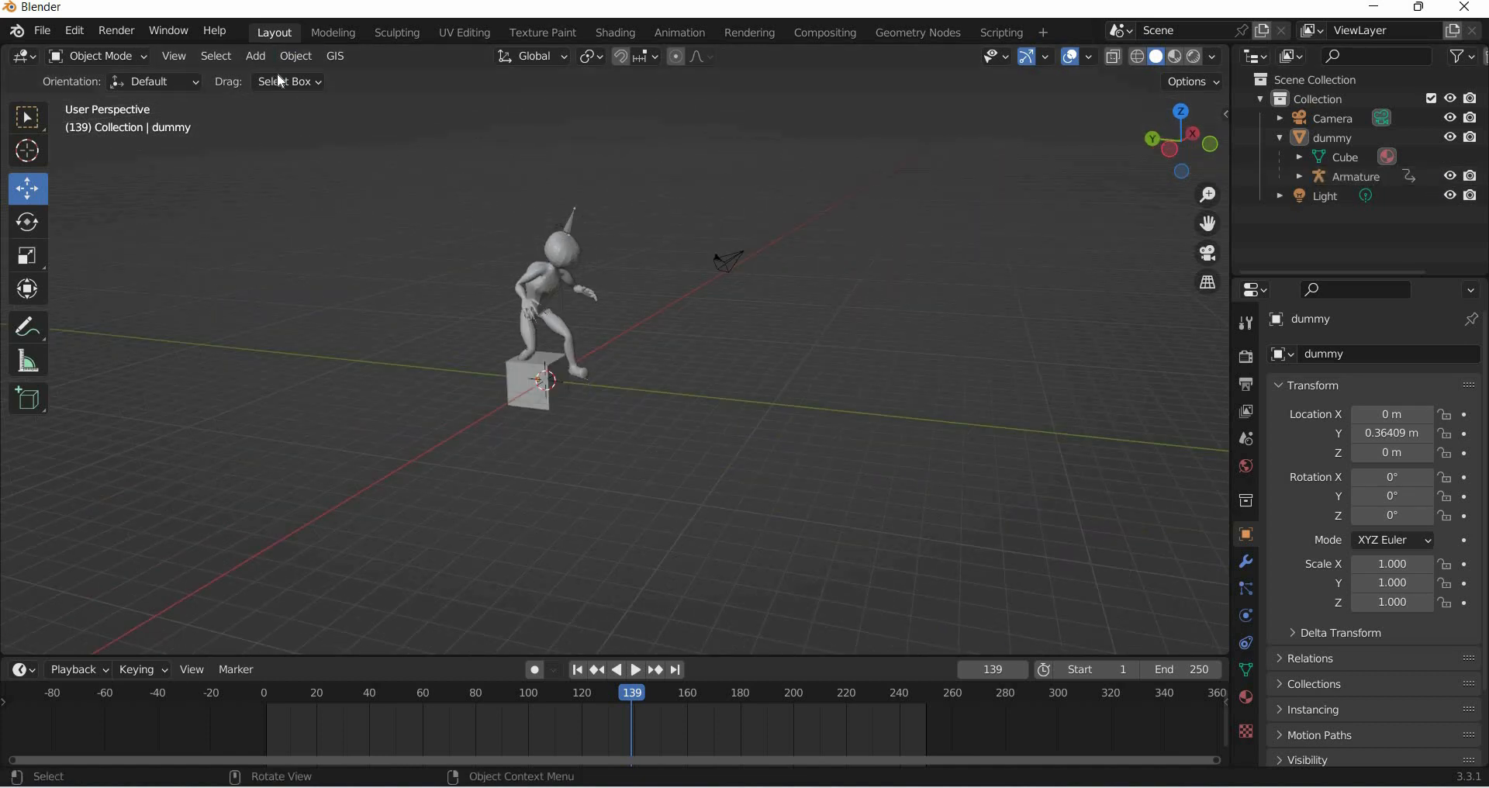
{"action": "left_click", "coordinate": [258, 55]}
{"action": "mouse_move", "coordinate": [287, 76]}
{"action": "left_click", "coordinate": [431, 76]}
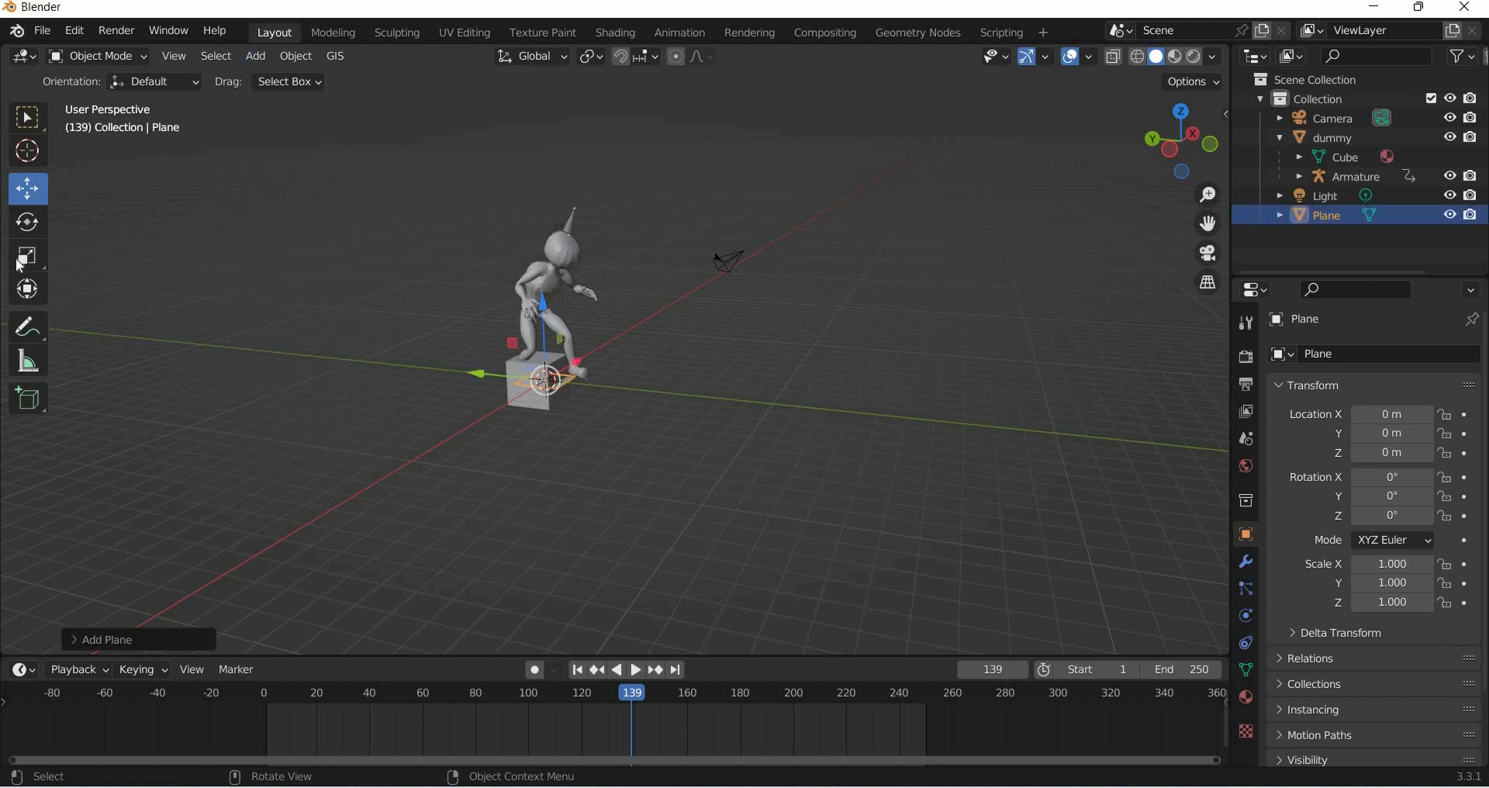
- Scale the plane uniformly to about 48 times its size
{"action": "key", "text": "shift+space"}
{"action": "key", "text": "s"}
{"action": "left_click_drag", "start_coordinate": [601, 432], "coordinate": [634, 368]}
{"action": "scroll", "coordinate": [640, 403], "scroll_direction": "down", "scroll_amount": 3}
{"action": "middle_click_drag", "start_coordinate": [645, 434], "coordinate": [656, 322]}
{"action": "left_click_drag", "start_coordinate": [654, 429], "coordinate": [811, 512]}
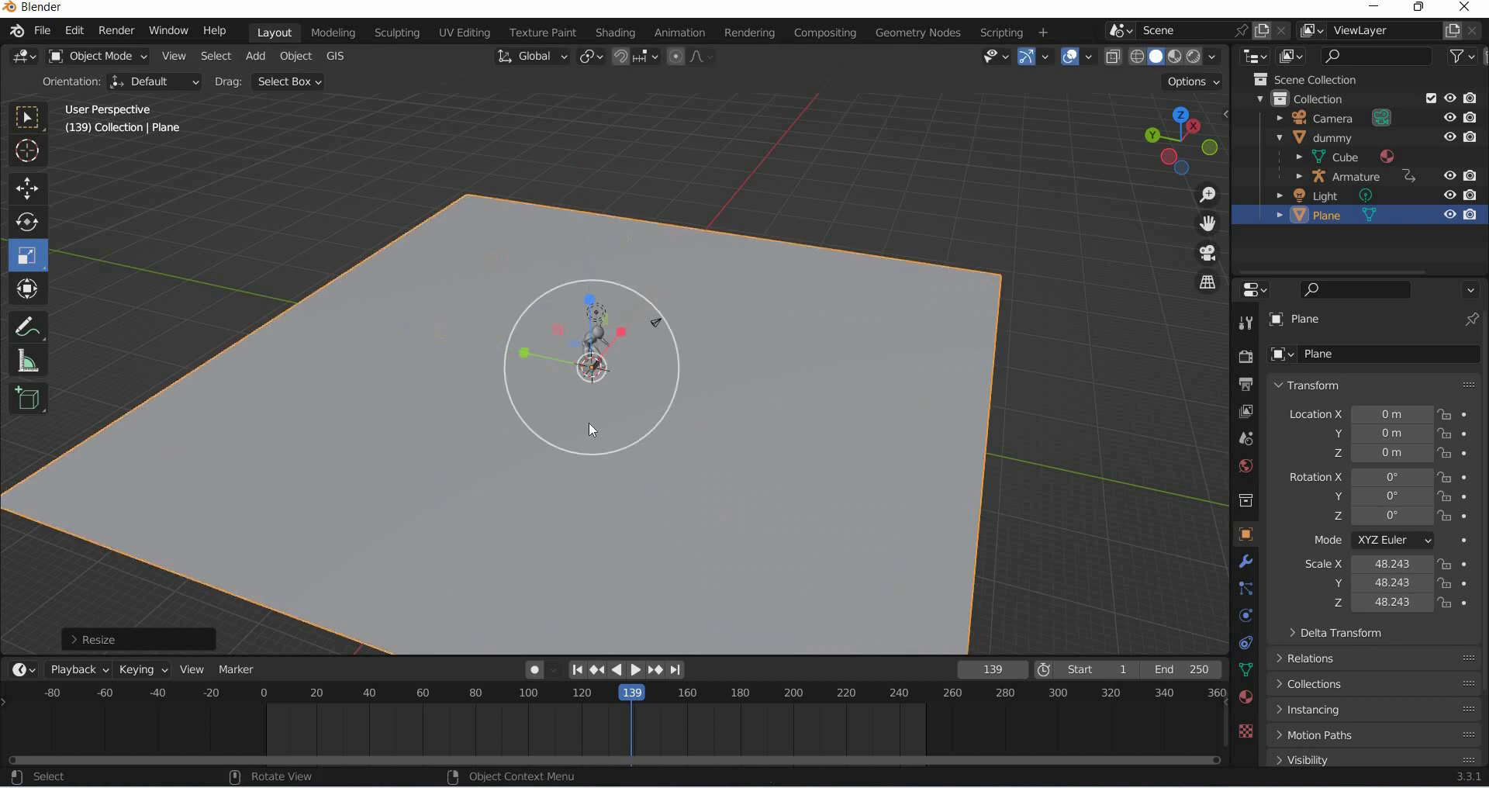
- Apply the scale transform to the plane
{"action": "left_click", "coordinate": [298, 55]}
{"action": "key", "text": "Up"}
{"action": "key", "text": "Right"}
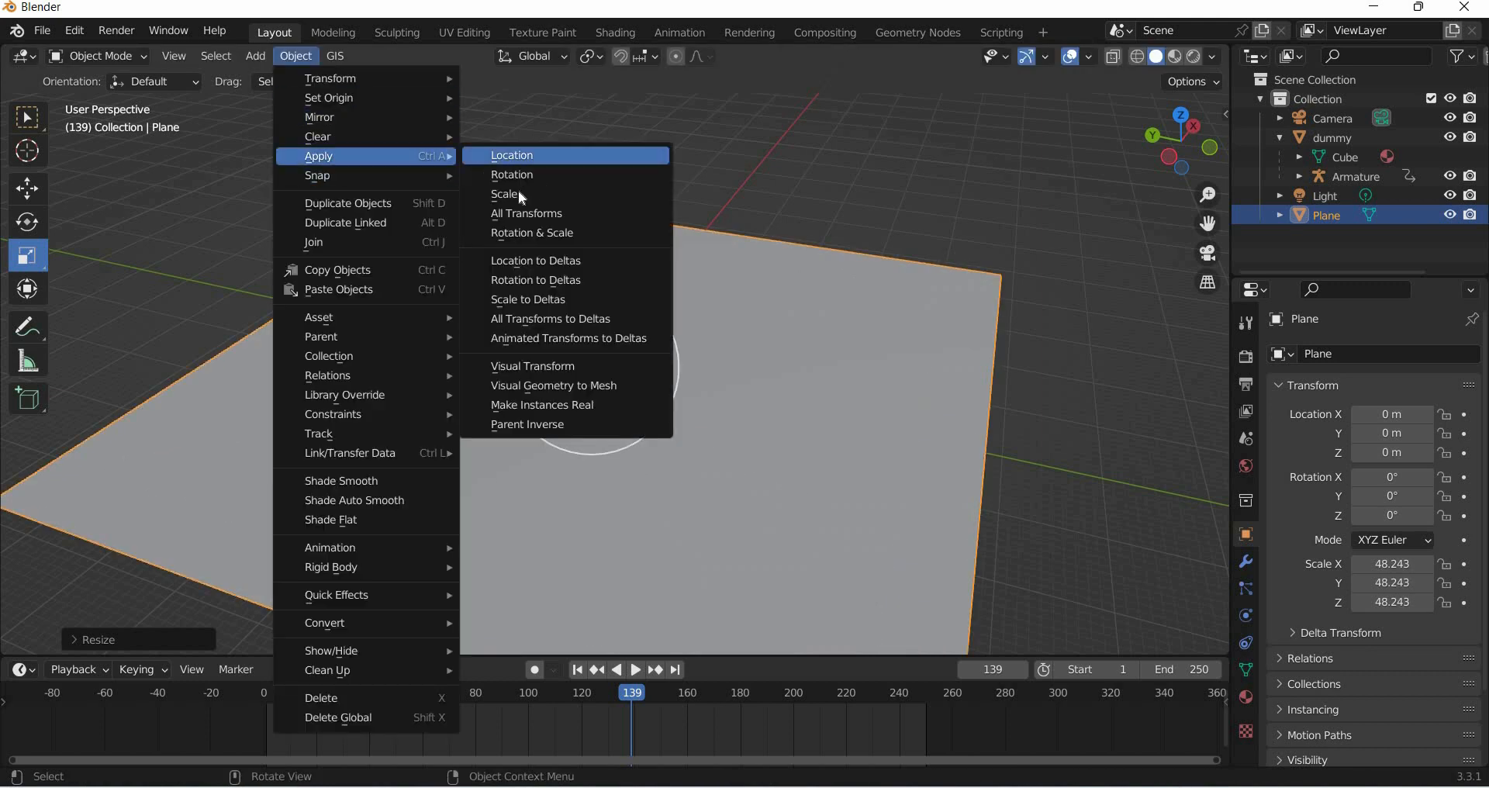
{"action": "key", "text": "Down"}
{"action": "key", "text": "Down"}
{"action": "key", "text": "Return"}
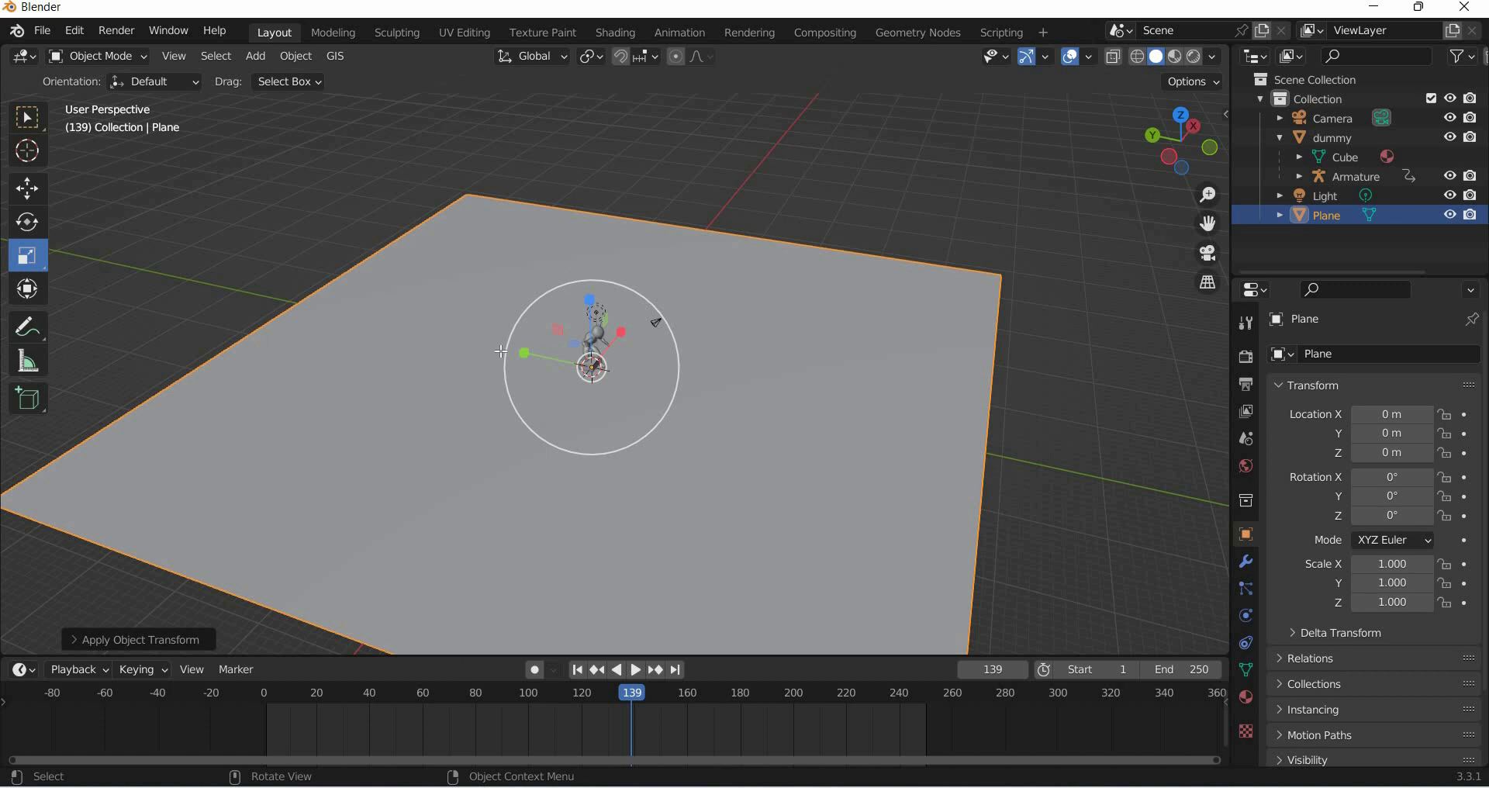
- In edit mode, subdivide the whole plane with 6 cuts
{"action": "key", "text": "Tab"}
{"action": "right_click", "coordinate": [422, 105]}
{"action": "key", "text": "Up"}
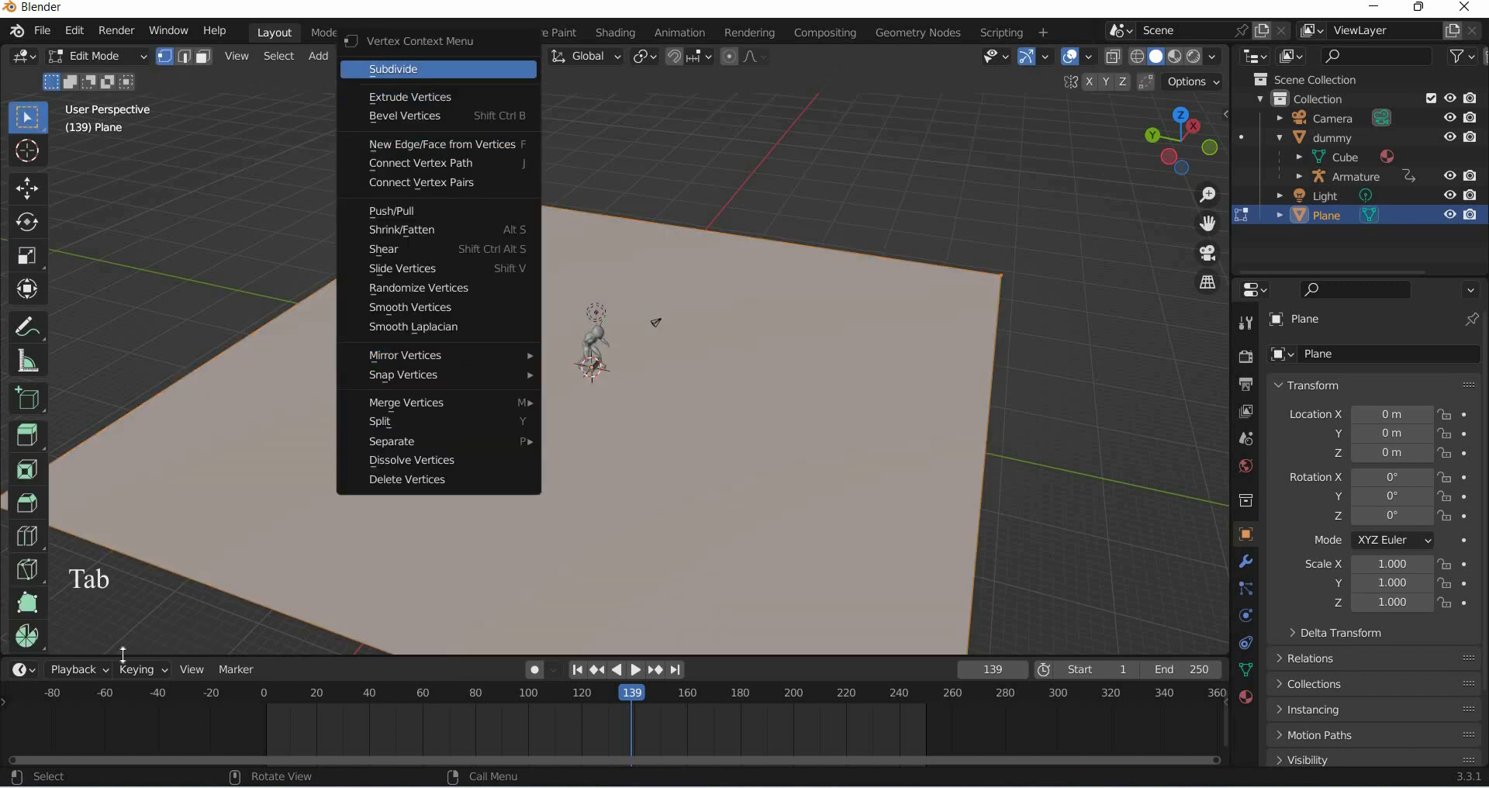
{"action": "key", "text": "Return"}
{"action": "left_click", "coordinate": [245, 510]}
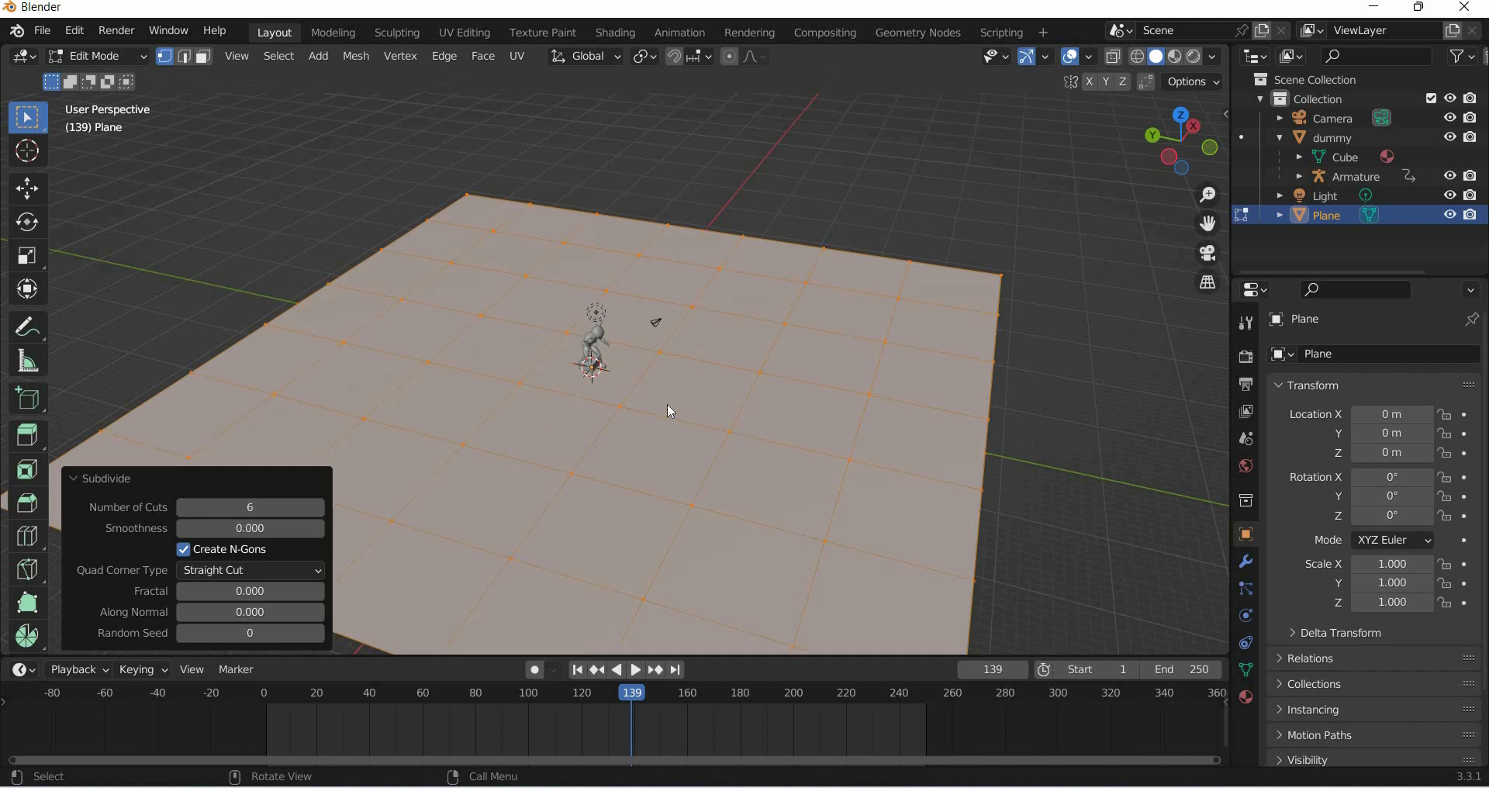
{"action": "key", "text": "Tab"}
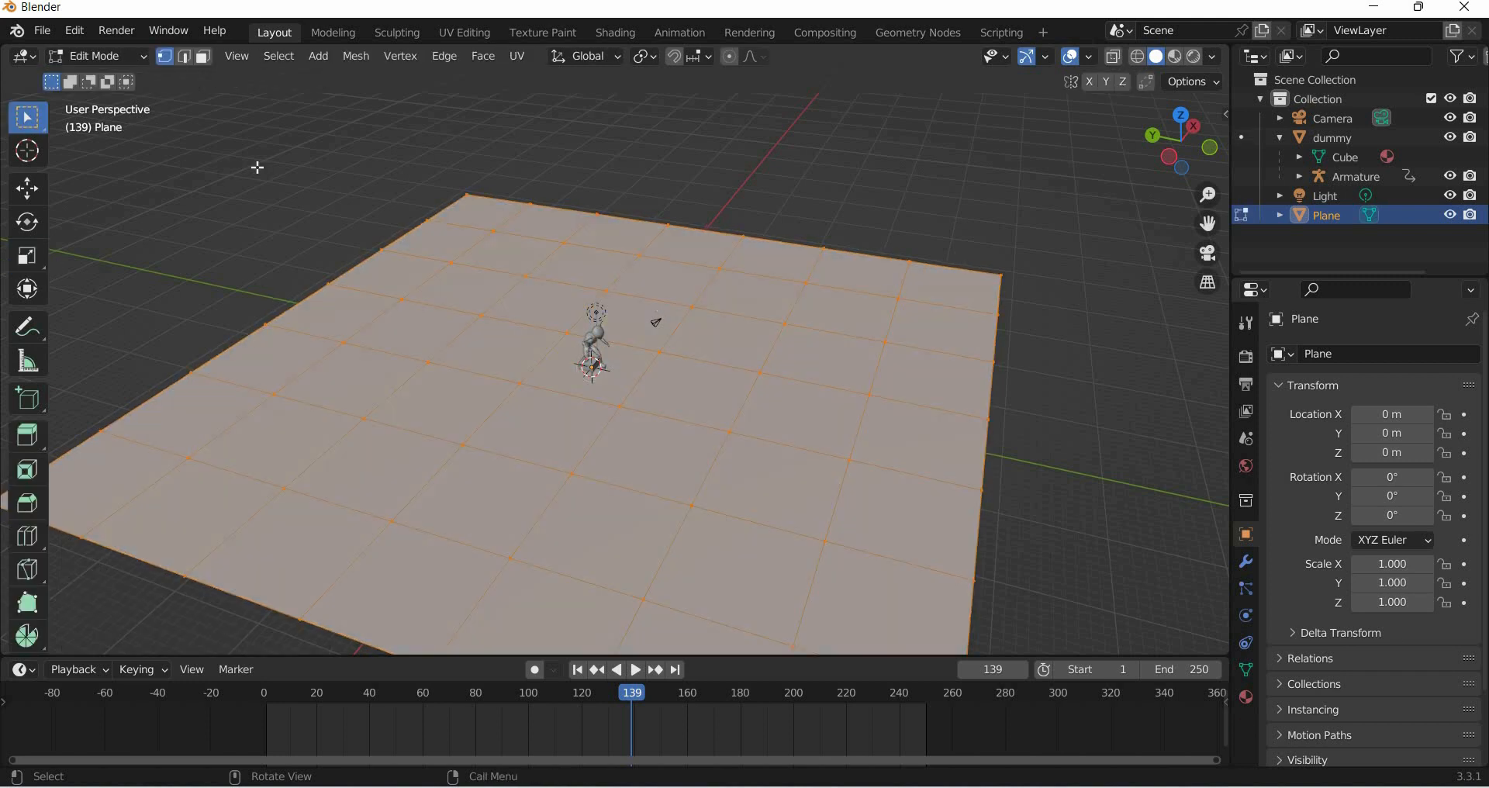
- Deselect everything and select a single vertex near the plane's far edge
{"action": "key", "text": "alt+a"}
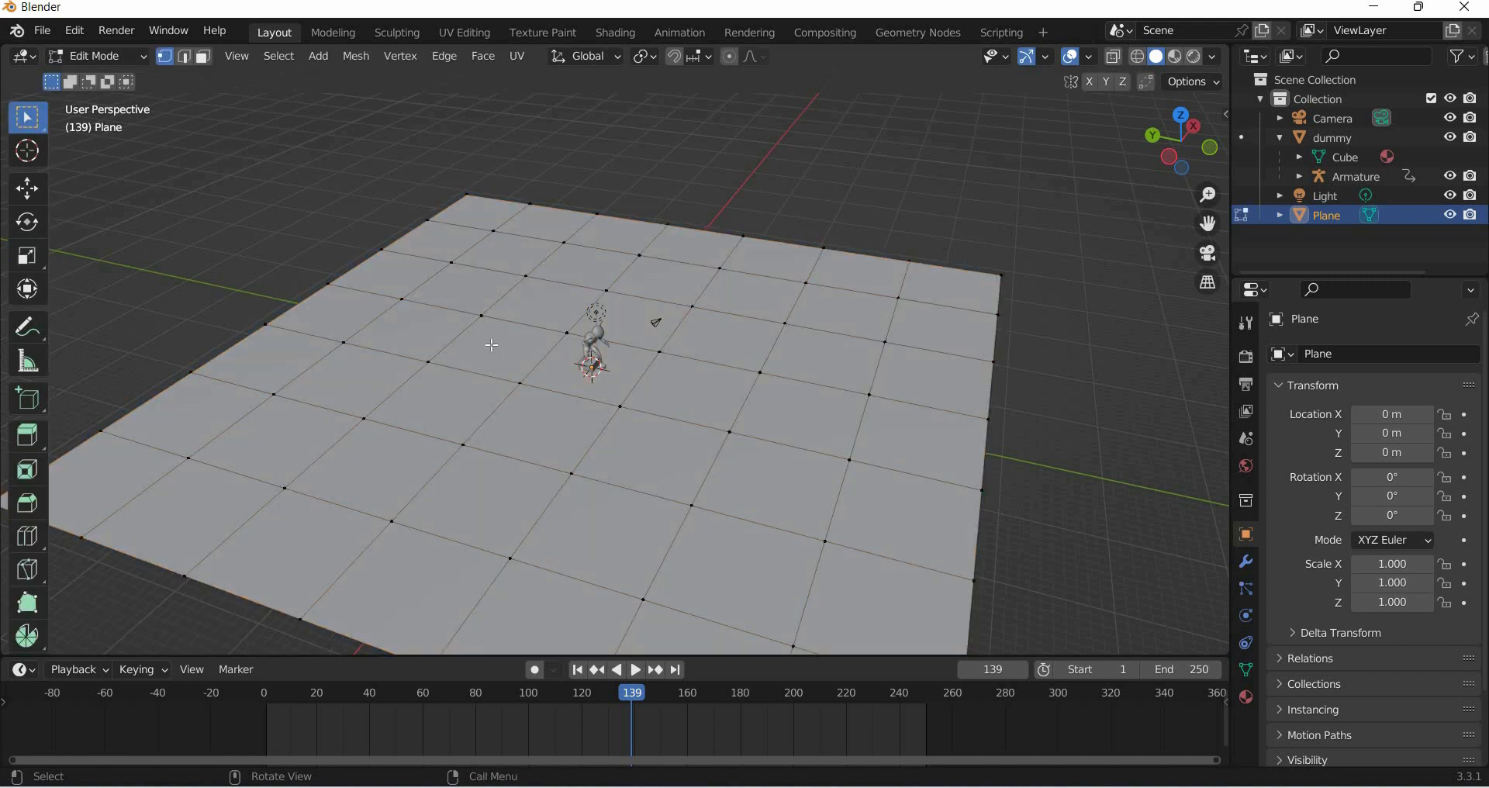
{"action": "middle_click_drag", "start_coordinate": [493, 345], "coordinate": [494, 357]}
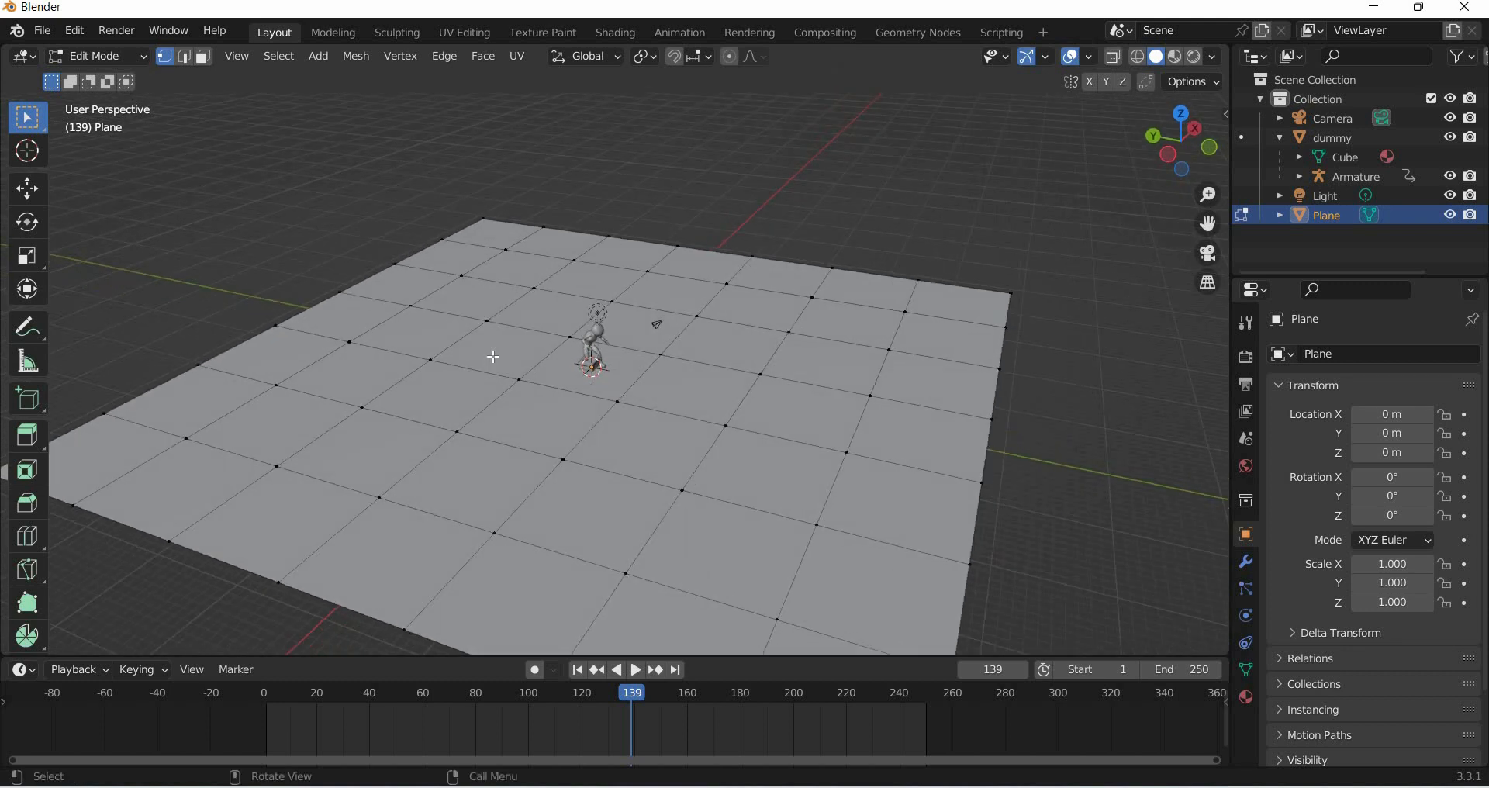
{"action": "key", "text": "ctrl+i"}
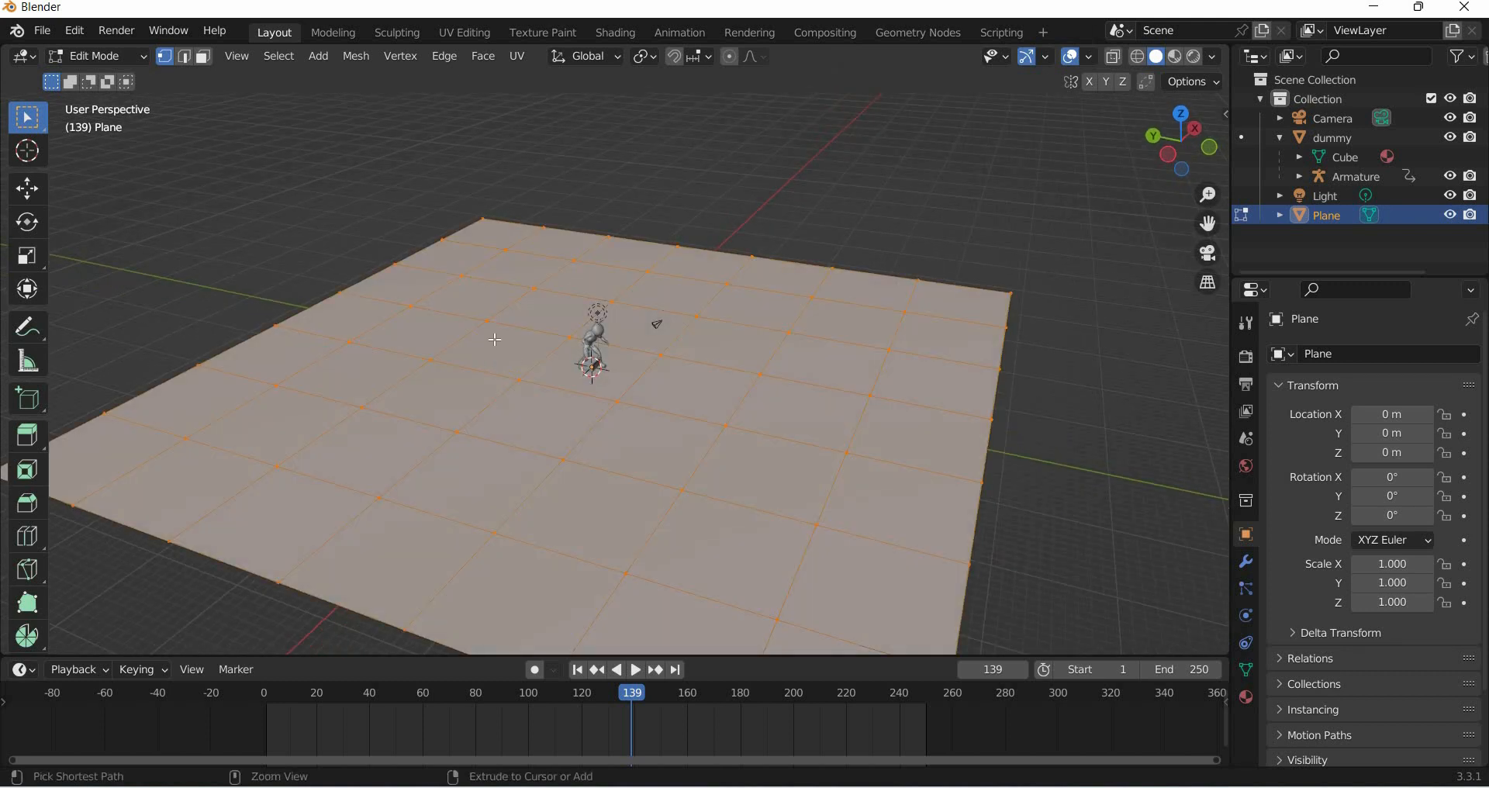
{"action": "key", "text": "ctrl+i"}
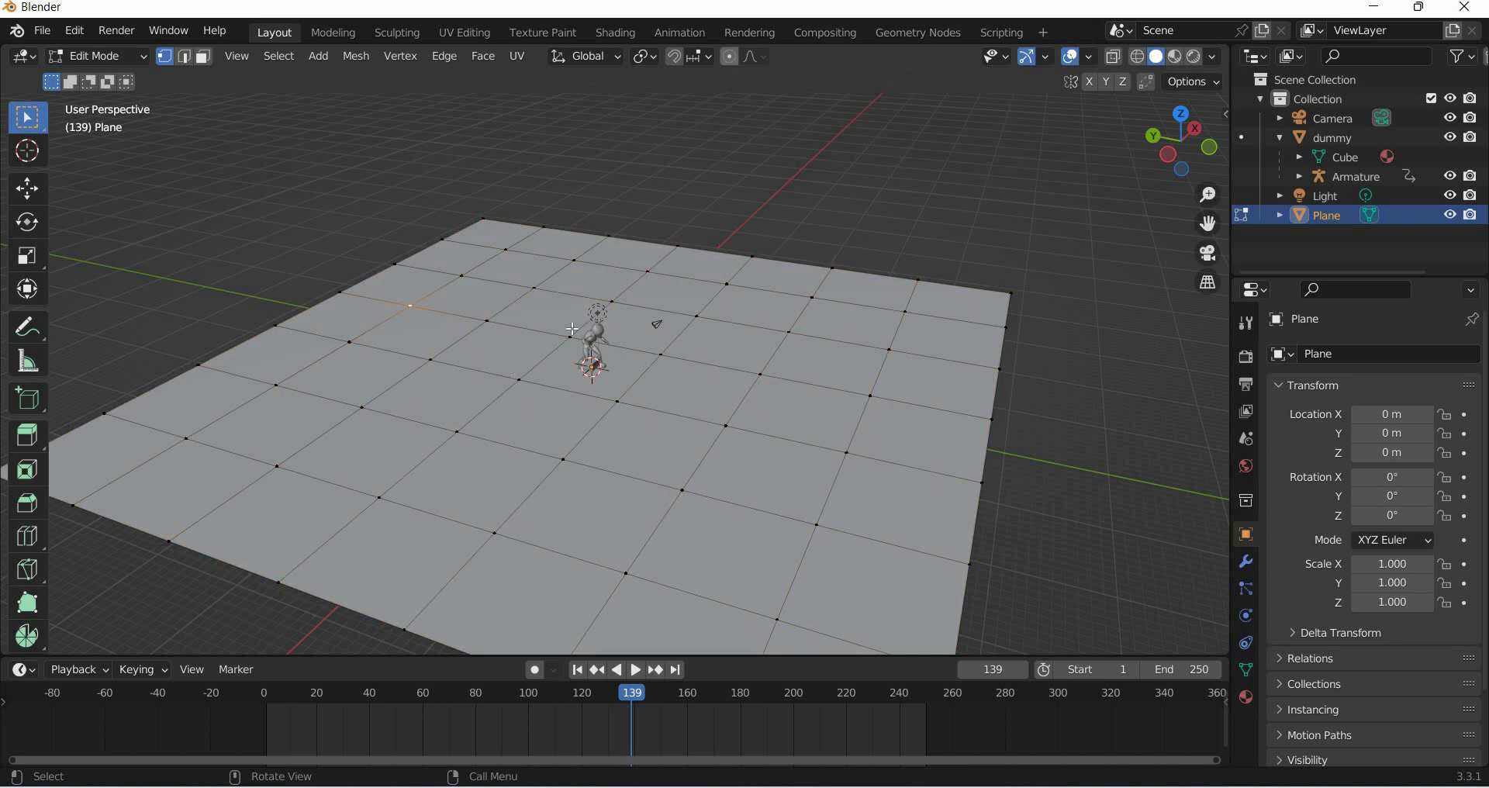
- Enable proportional editing and raise the vertex 18.88 m with a proportional size of about 54.8
{"action": "left_click", "coordinate": [731, 57]}
{"action": "left_click", "coordinate": [27, 188]}
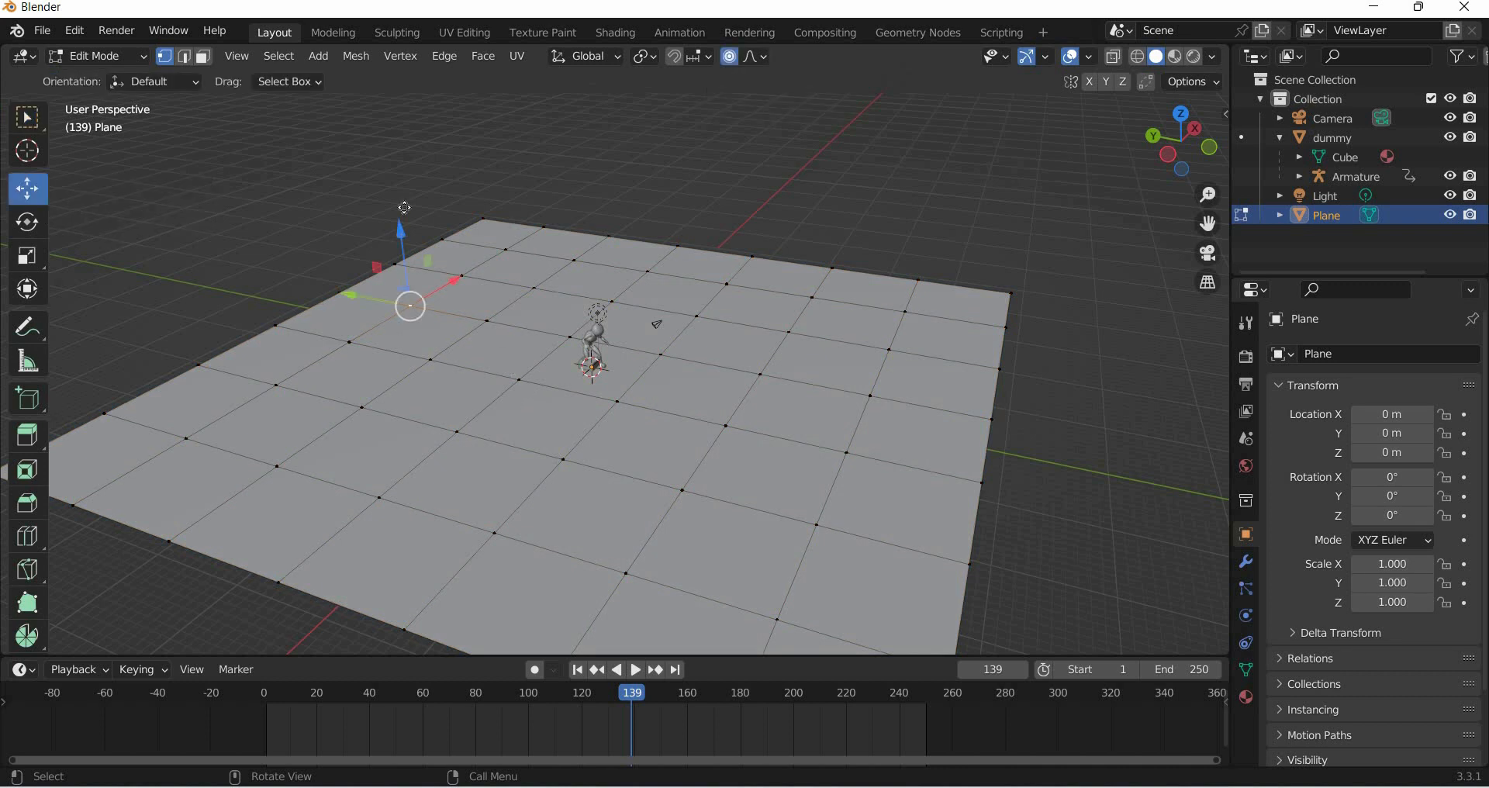
{"action": "left_click_drag", "start_coordinate": [400, 206], "coordinate": [434, 109]}
{"action": "scroll", "coordinate": [435, 111], "scroll_direction": "down", "scroll_amount": 3}
{"action": "scroll", "coordinate": [434, 109], "scroll_direction": "down", "scroll_amount": 20}
{"action": "scroll", "coordinate": [434, 109], "scroll_direction": "down", "scroll_amount": 2}
{"action": "scroll", "coordinate": [435, 109], "scroll_direction": "down", "scroll_amount": 2}
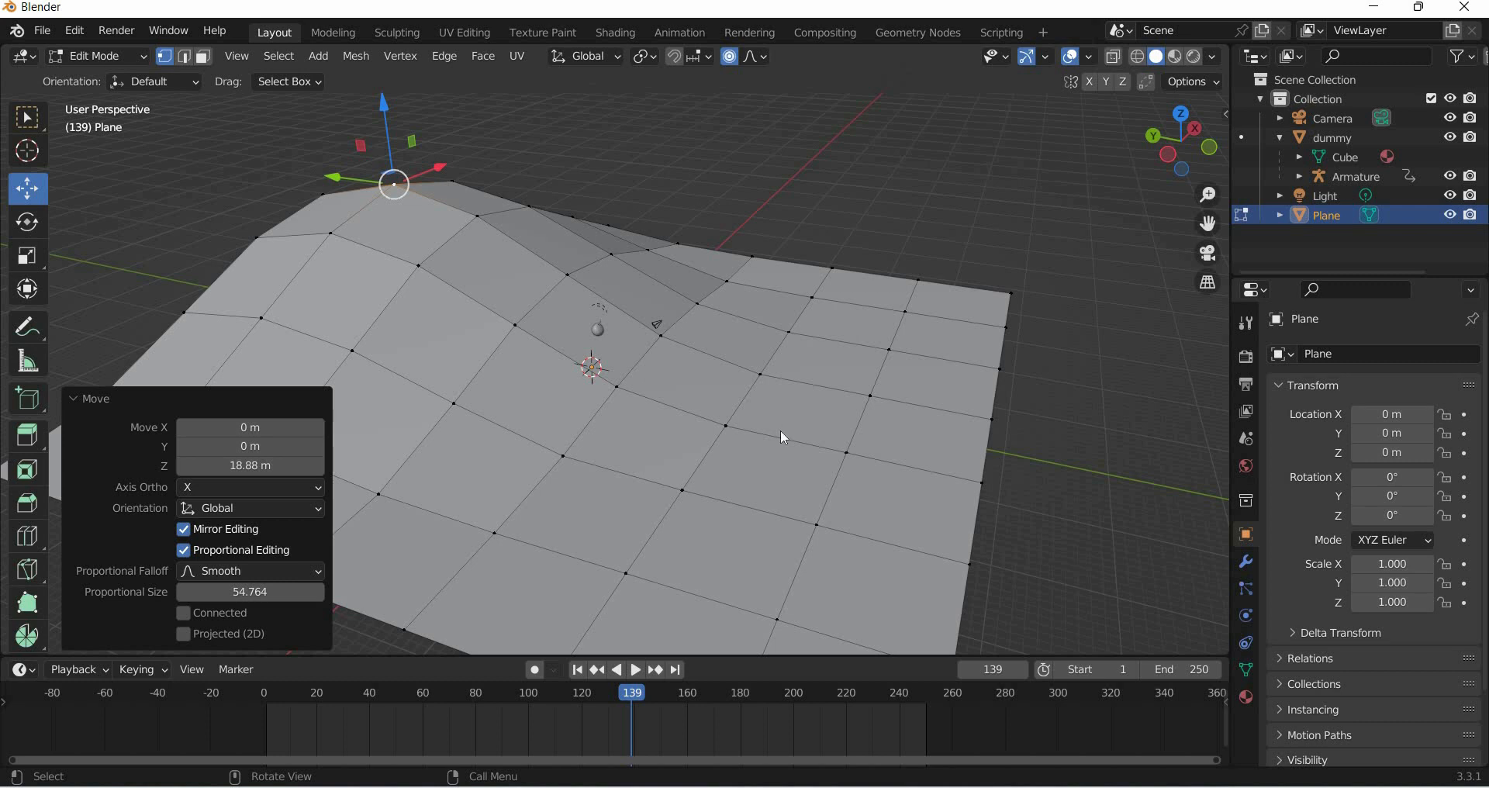
- Leave edit mode and add a Subdivision Surface modifier to the plane
{"action": "key", "text": "Tab"}
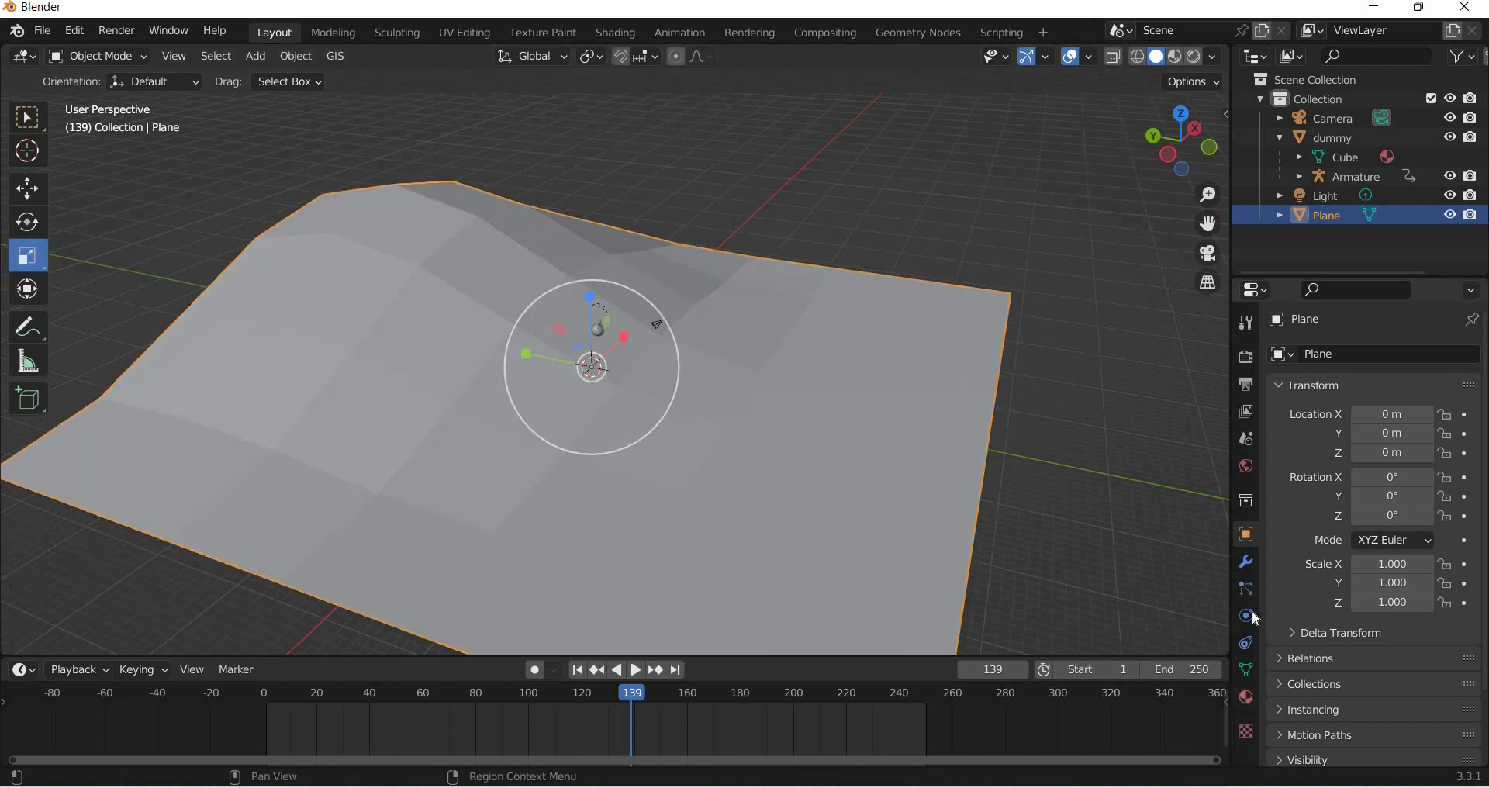
{"action": "left_click", "coordinate": [1247, 562]}
{"action": "left_click", "coordinate": [1334, 354]}
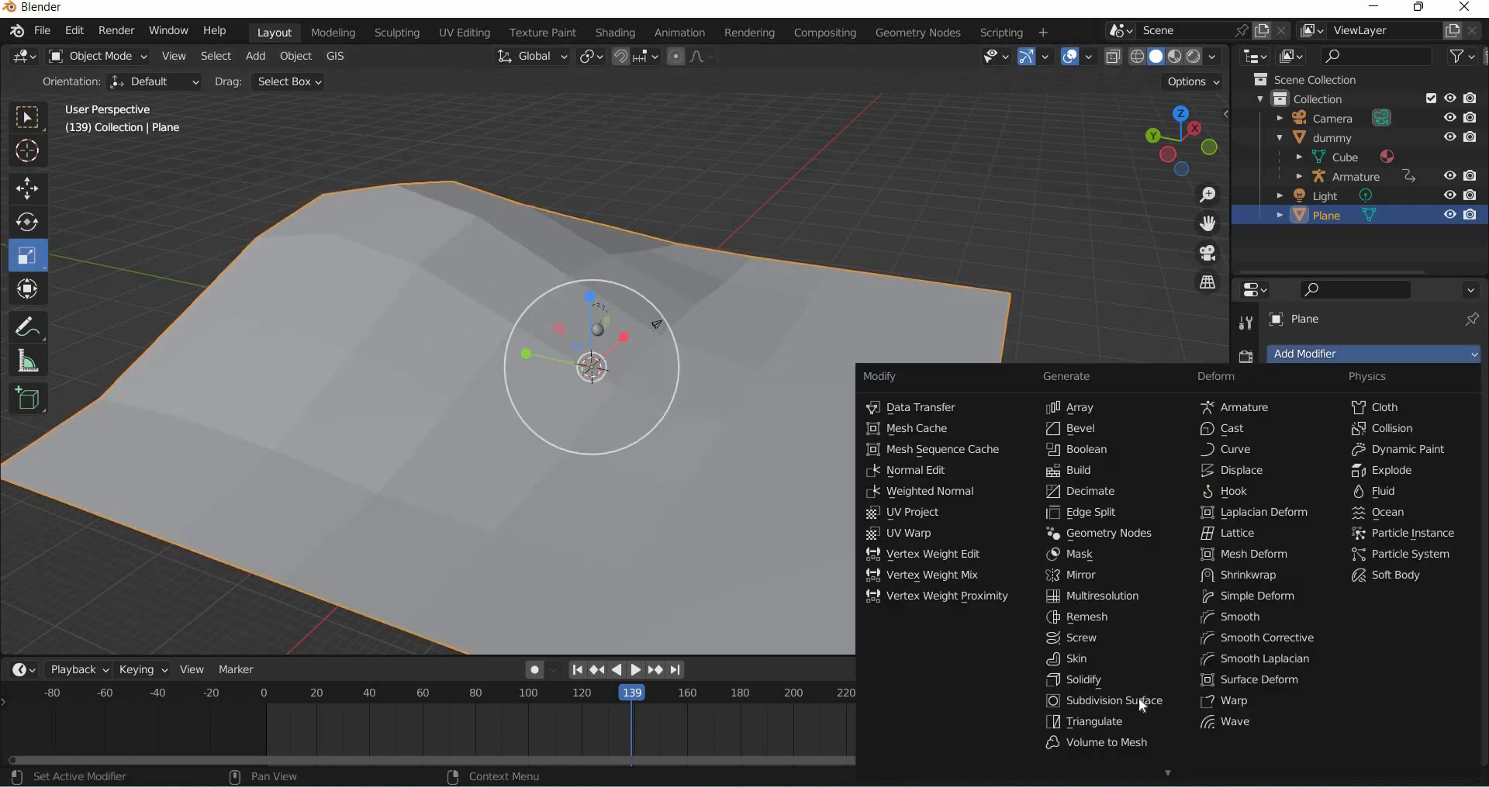
{"action": "left_click", "coordinate": [1109, 698]}
- Shade the plane smooth
{"action": "left_click", "coordinate": [303, 60]}
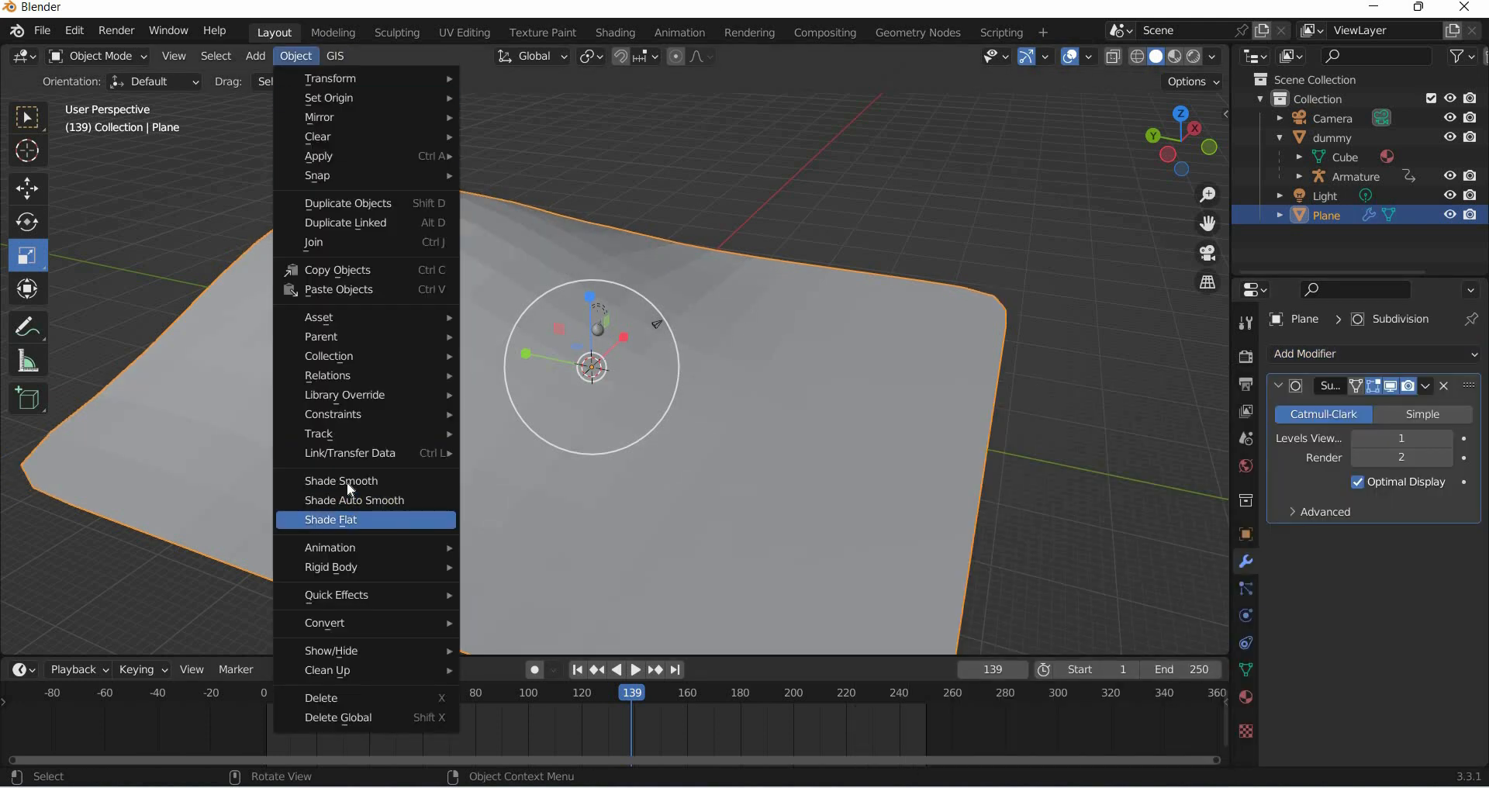
{"action": "left_click", "coordinate": [347, 481]}
{"action": "key", "text": "shift+space"}
{"action": "key", "text": "g"}
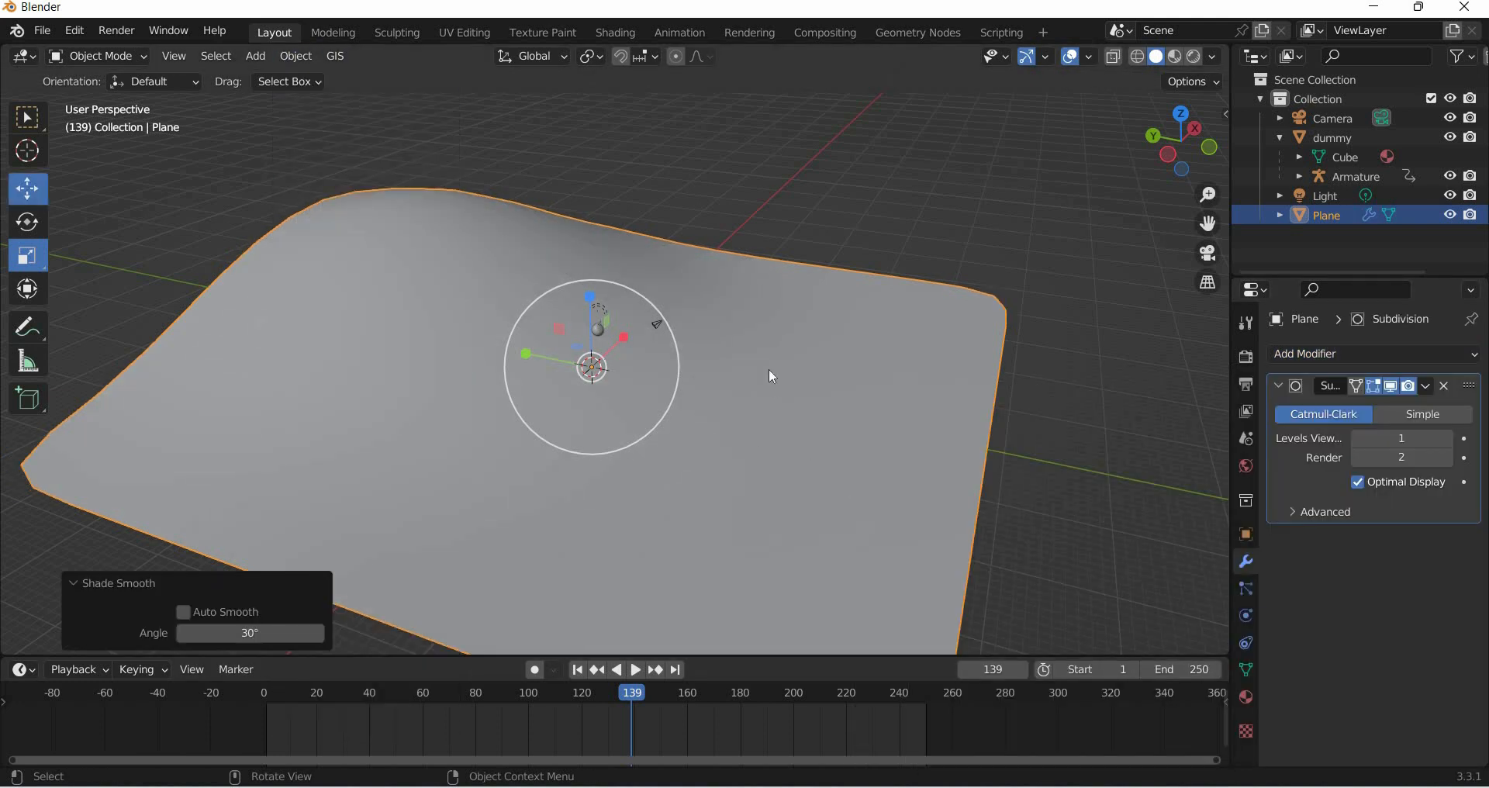
{"action": "middle_click_drag", "start_coordinate": [771, 342], "coordinate": [721, 380]}
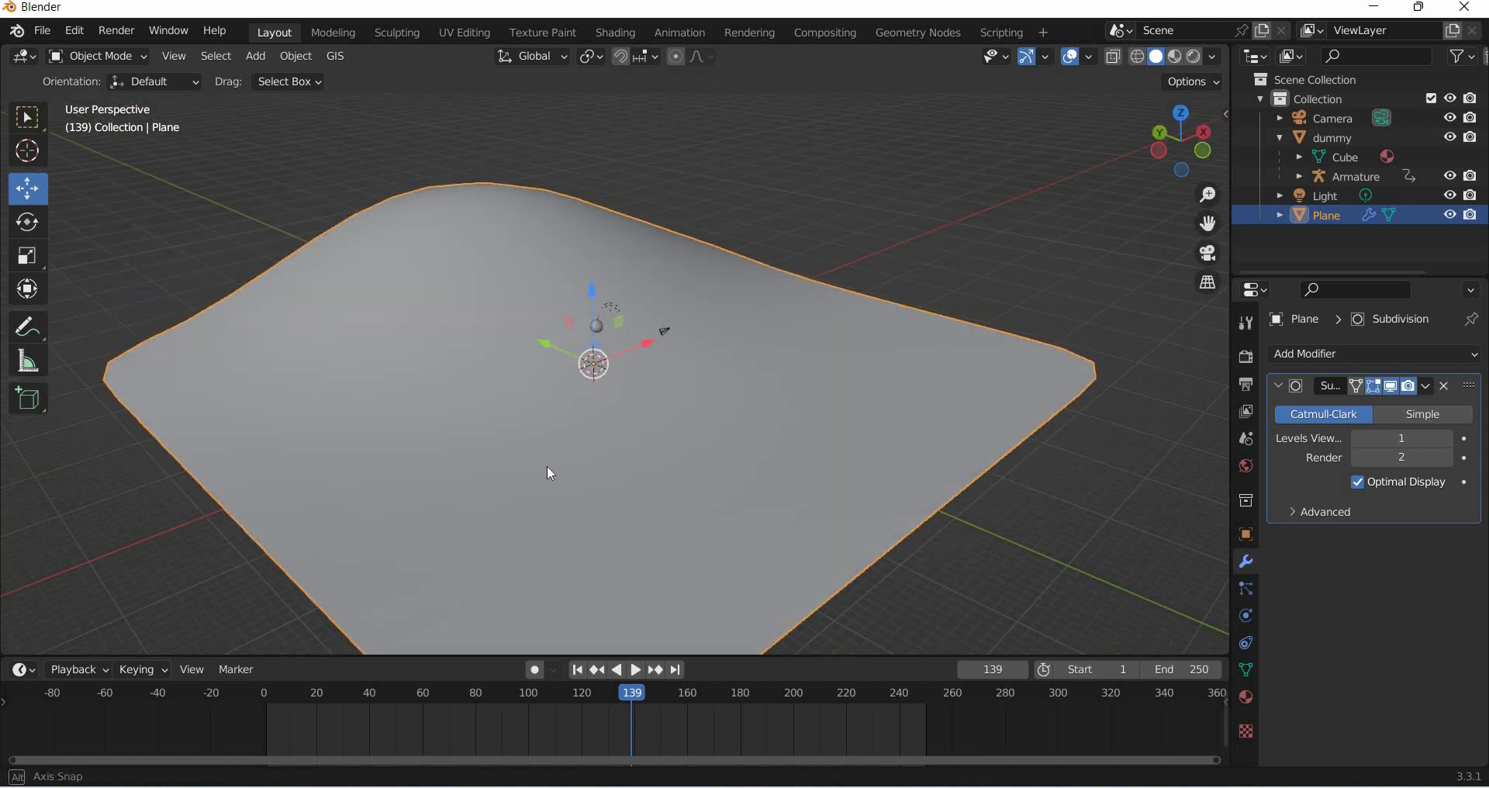
- In edge select mode, select the edge loop running over the hill and mark it as a seam
{"action": "key", "text": "Tab"}
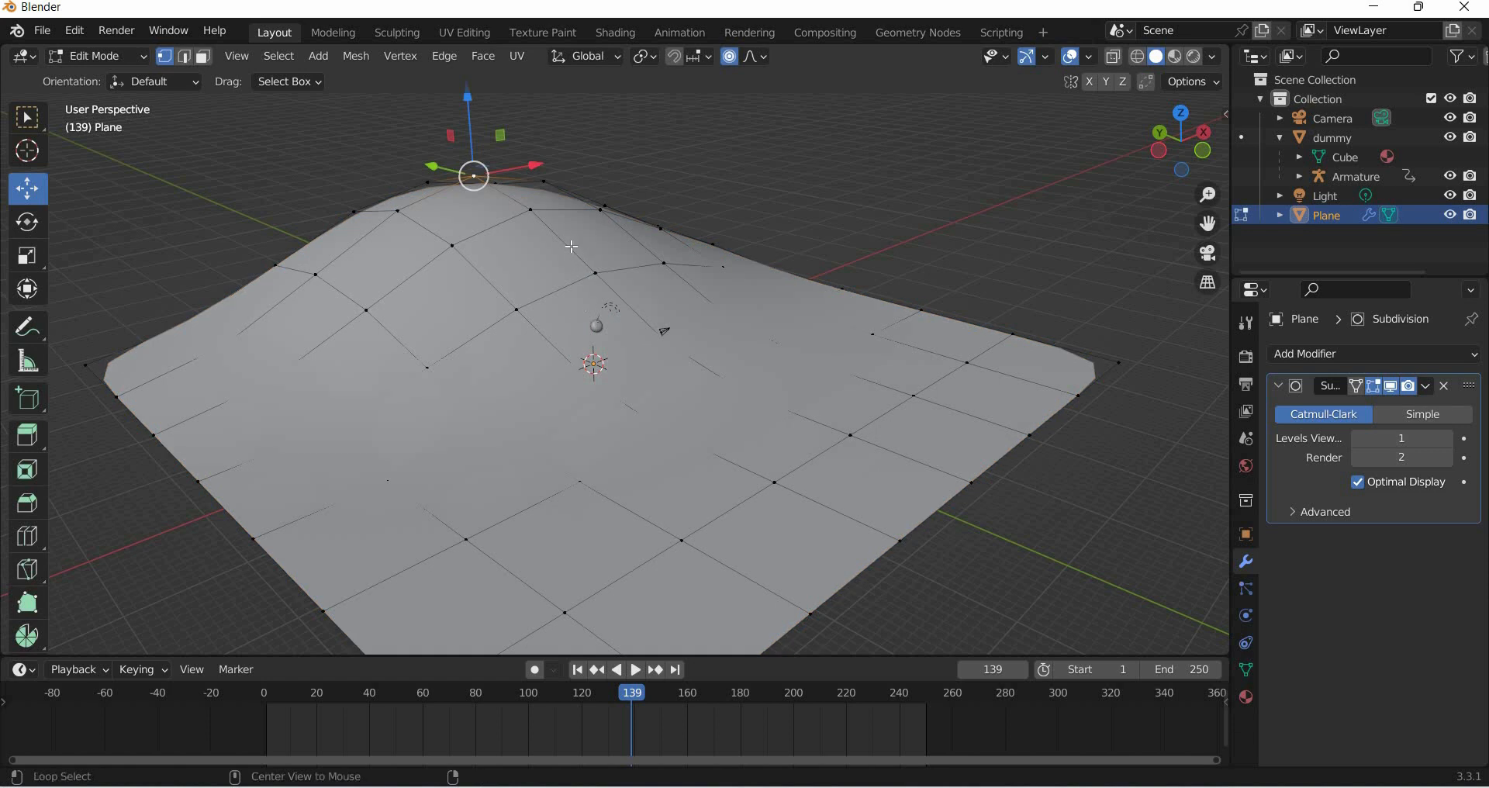
{"action": "left_click", "coordinate": [186, 57]}
{"action": "left_click", "coordinate": [567, 247], "text": "alt"}
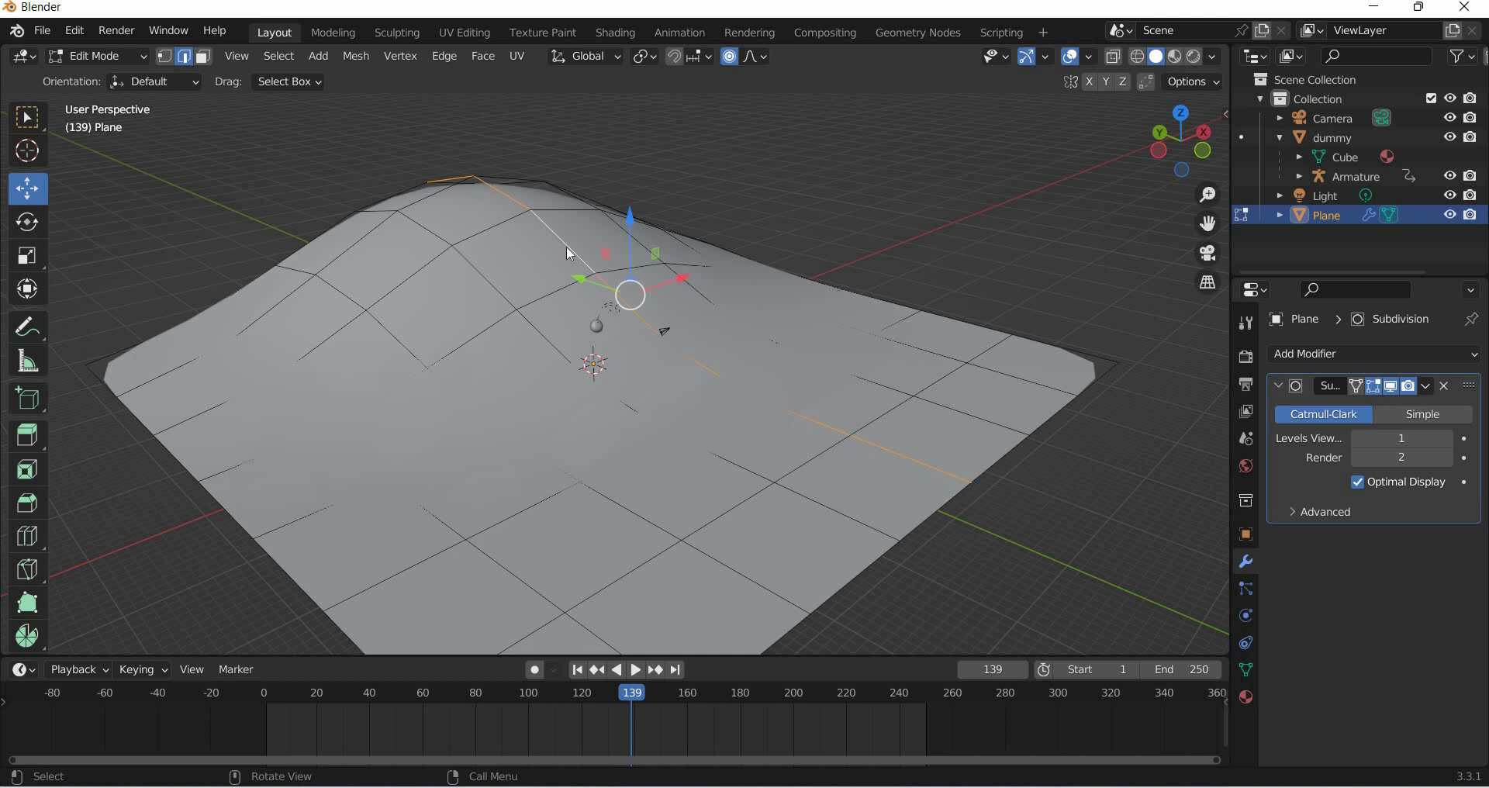
{"action": "right_click", "coordinate": [570, 253]}
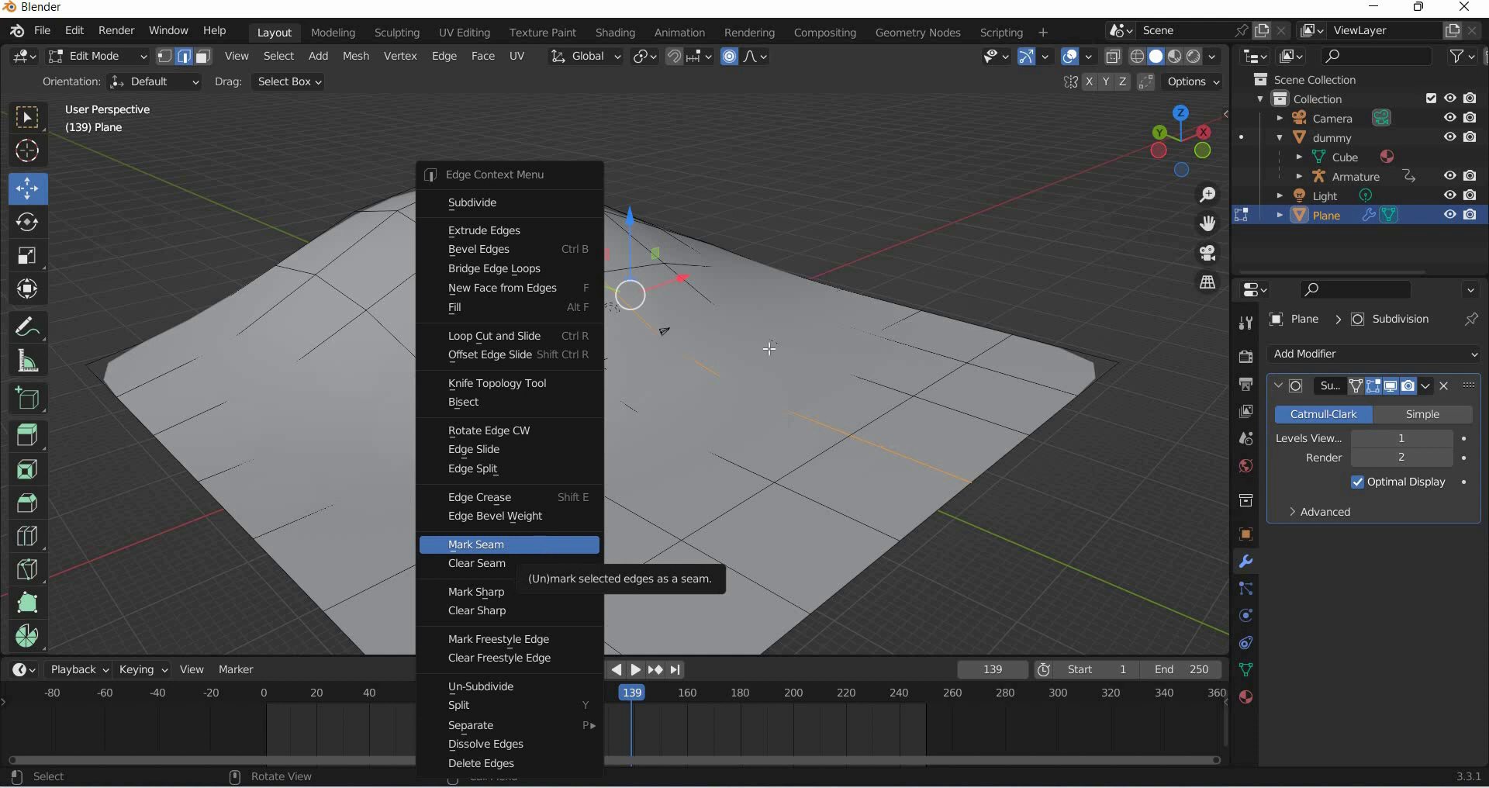
{"action": "left_click", "coordinate": [541, 545]}
- Separate the selected edge loop into its own object
{"action": "right_click", "coordinate": [585, 264]}
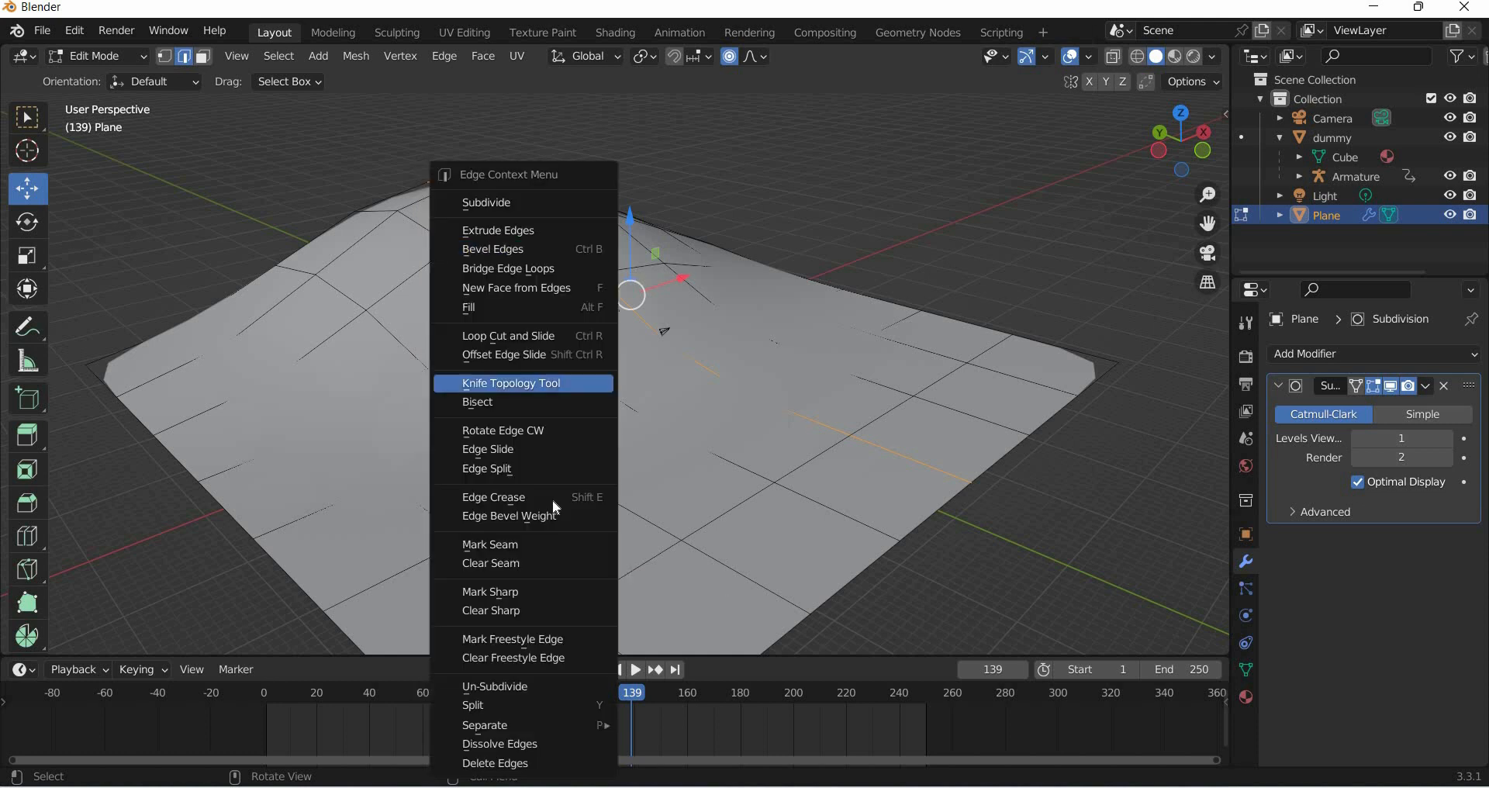
{"action": "mouse_move", "coordinate": [535, 725]}
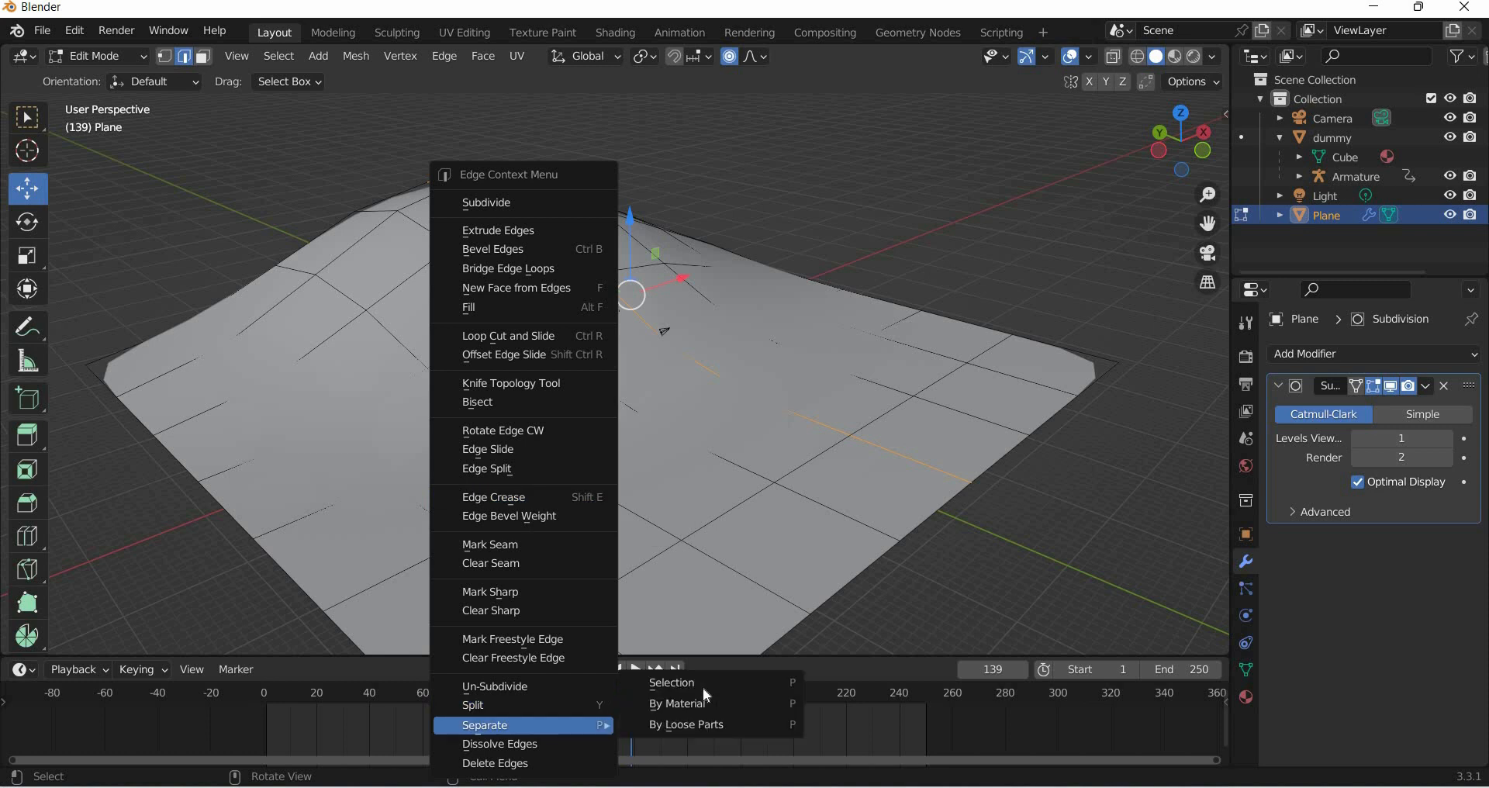
{"action": "left_click", "coordinate": [705, 682]}
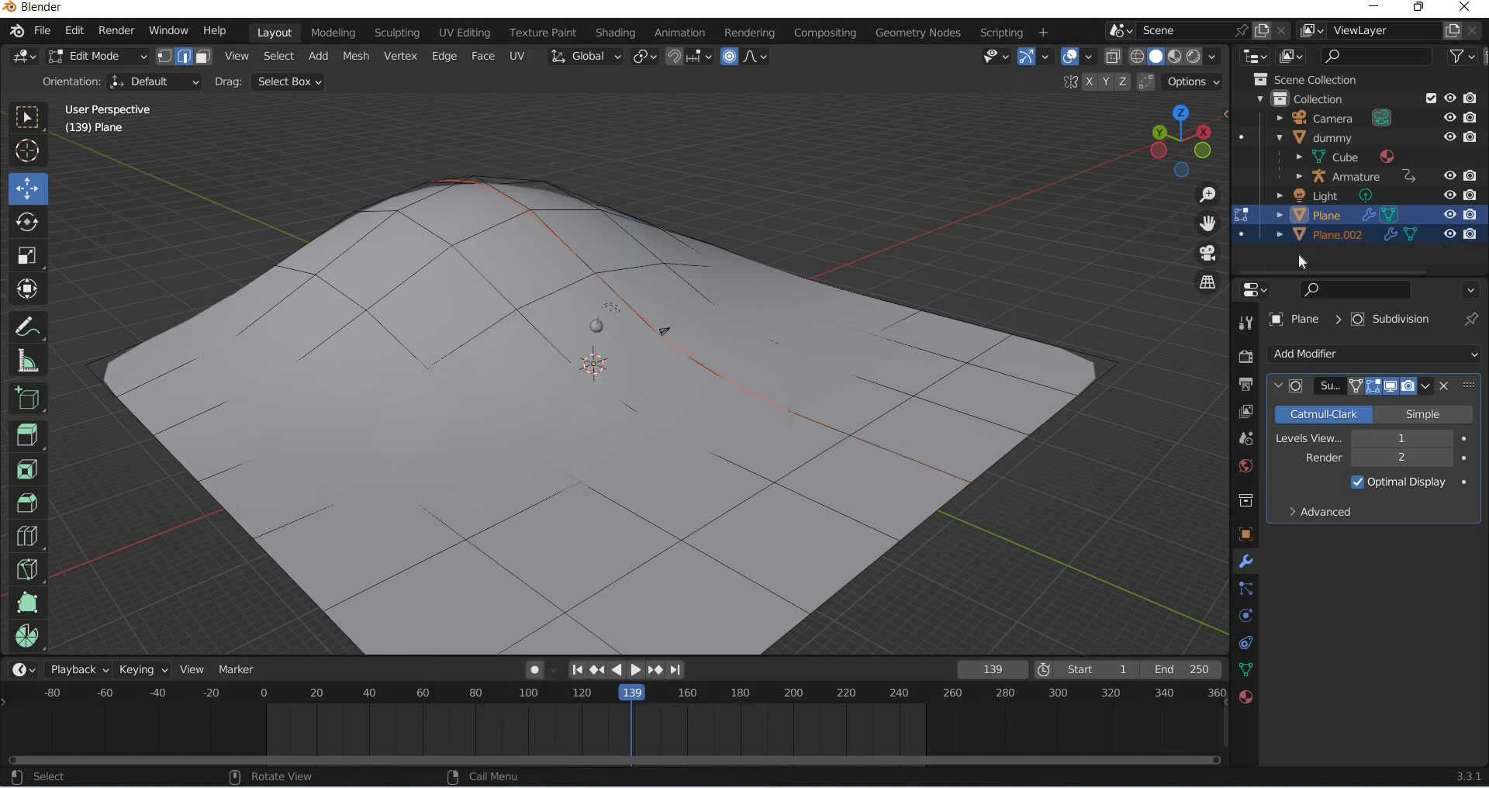
- Rename the plane object as curve path
{"action": "double_click", "coordinate": [1335, 224]}
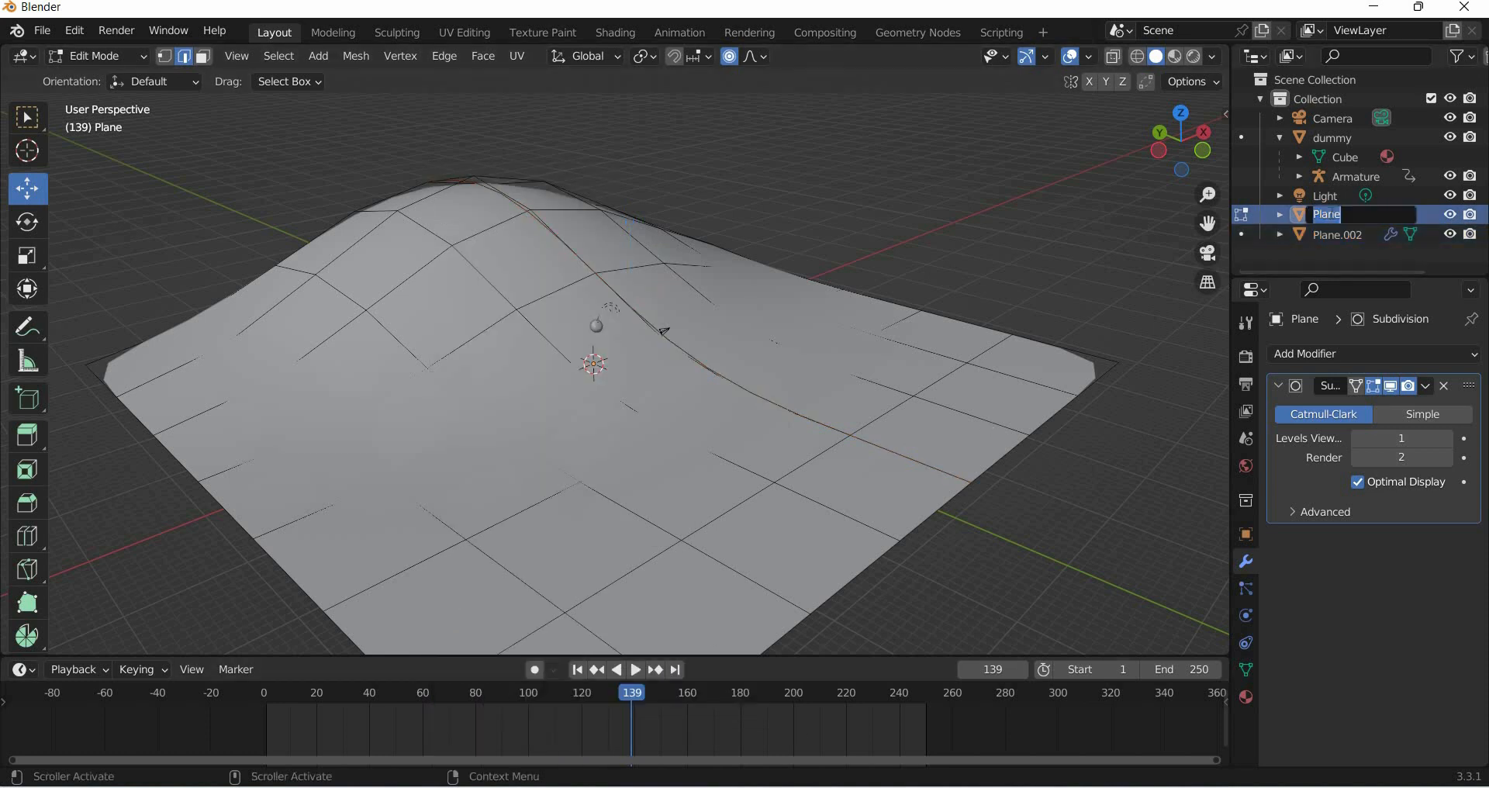
{"action": "type", "text": "curve path"}
{"action": "key", "text": "Return"}
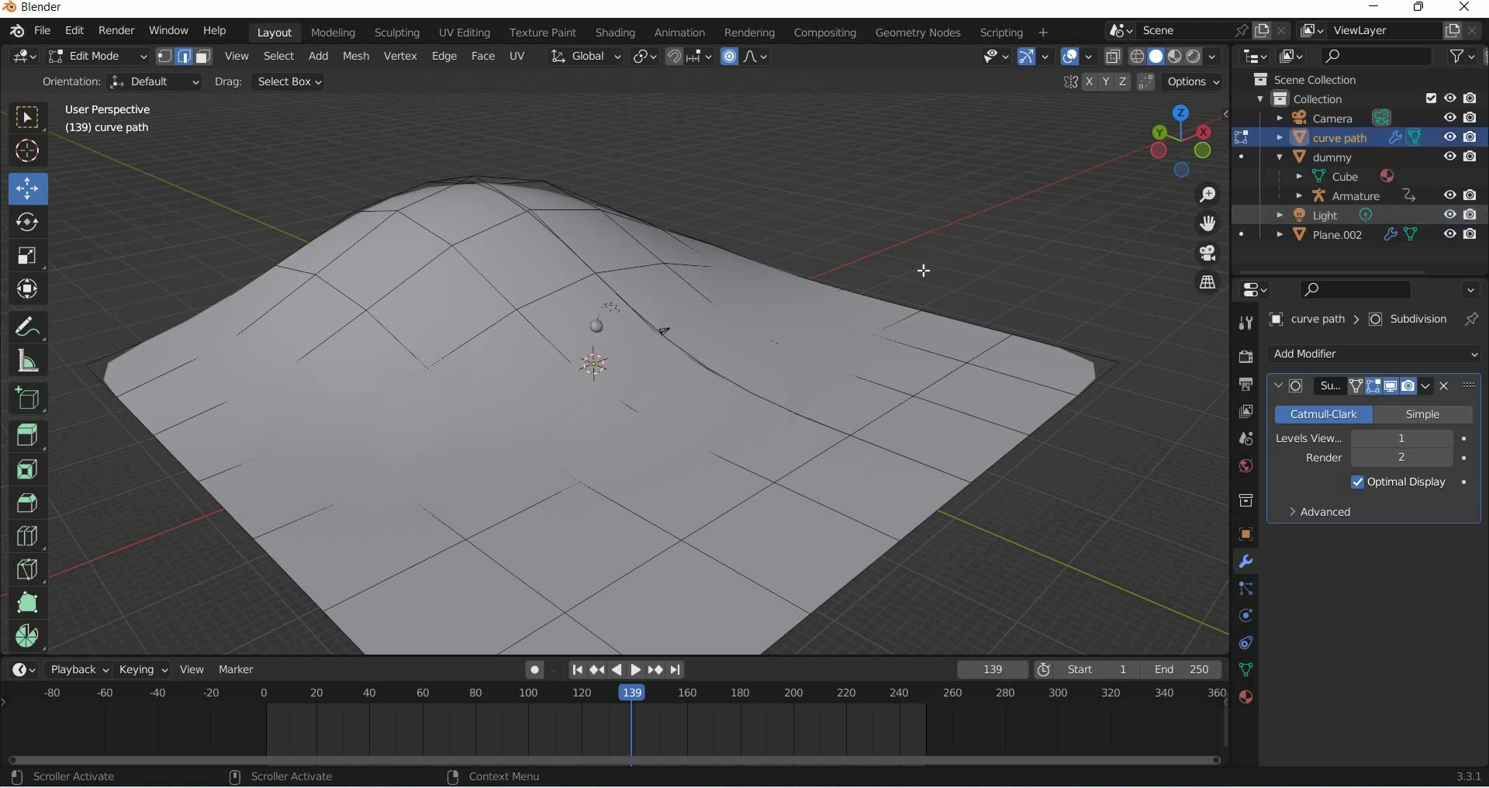
- Leave edit mode and rename the plane object as ground
{"action": "key", "text": "Tab"}
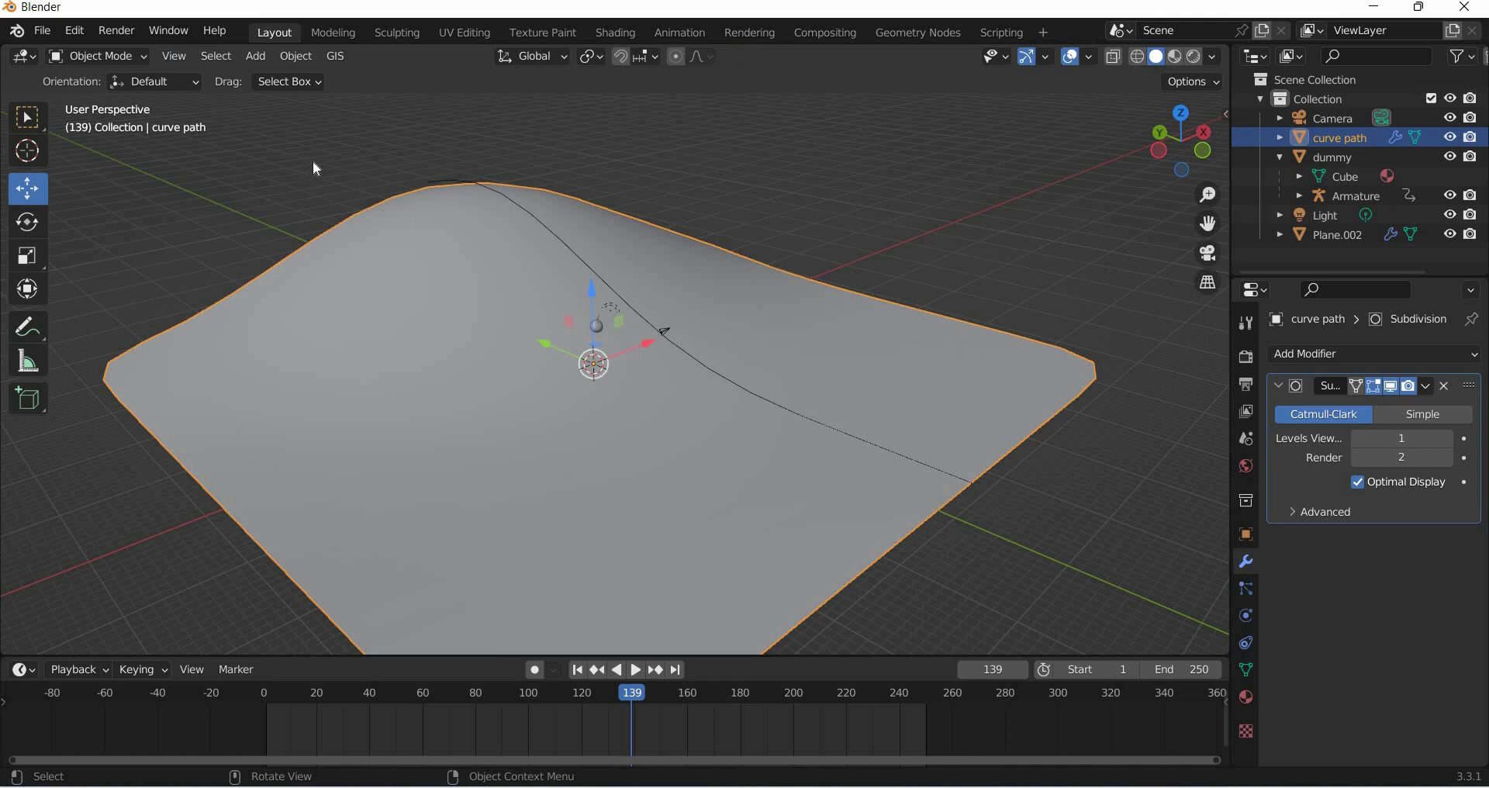
{"action": "middle_click_drag", "start_coordinate": [313, 160], "coordinate": [266, 173]}
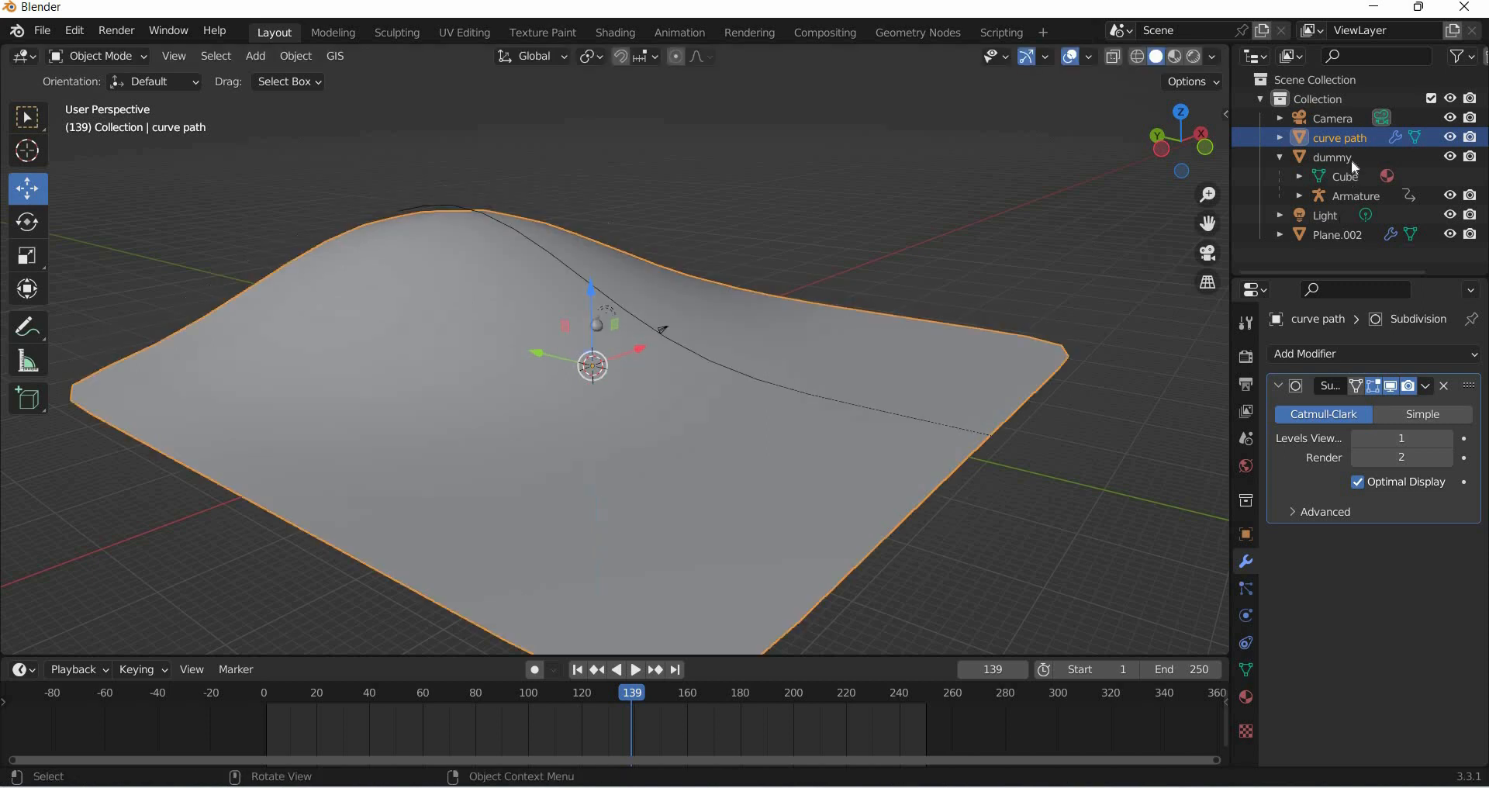
{"action": "double_click", "coordinate": [1339, 137]}
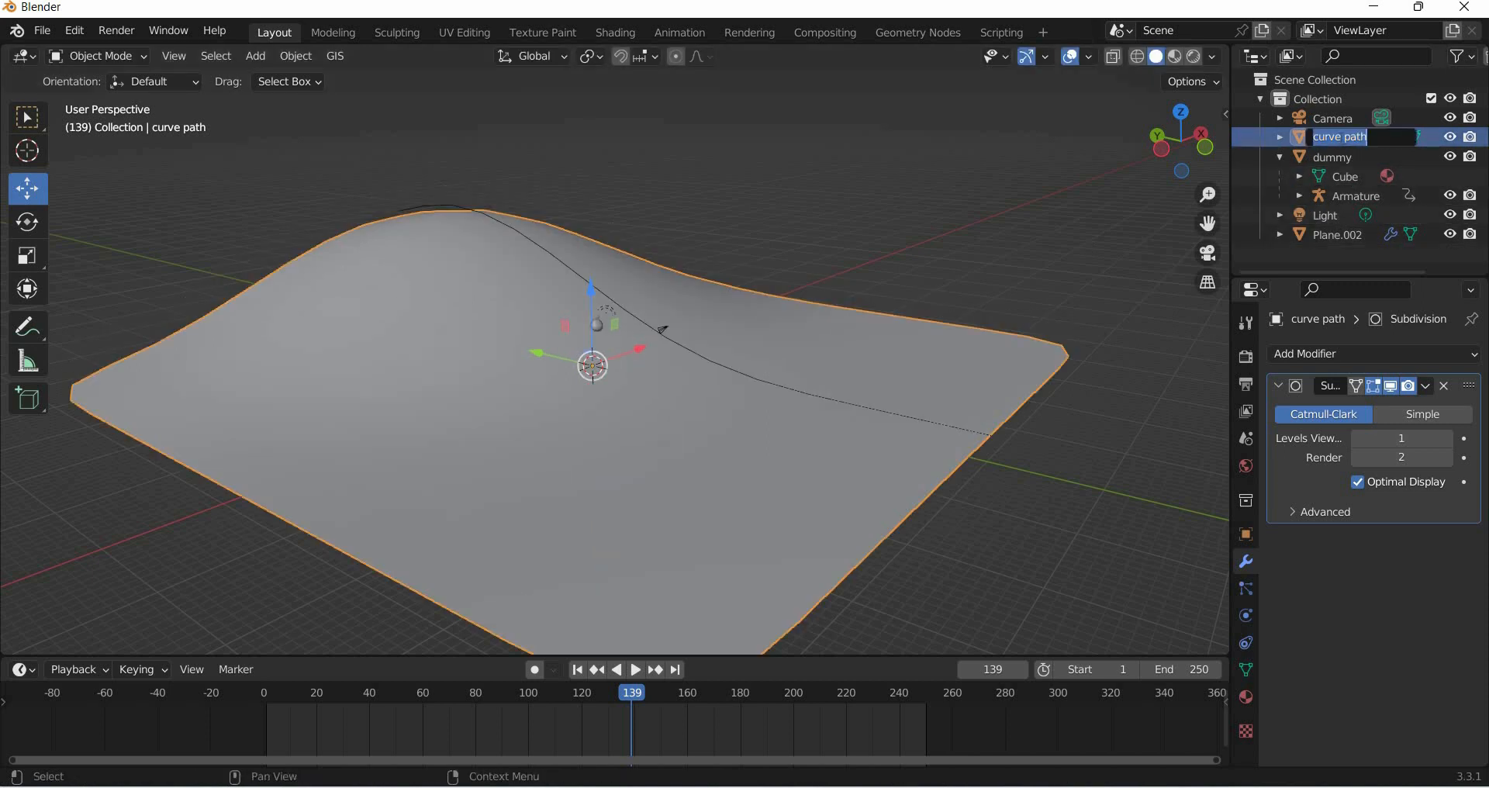
{"action": "type", "text": "ground"}
{"action": "key", "text": "Return"}
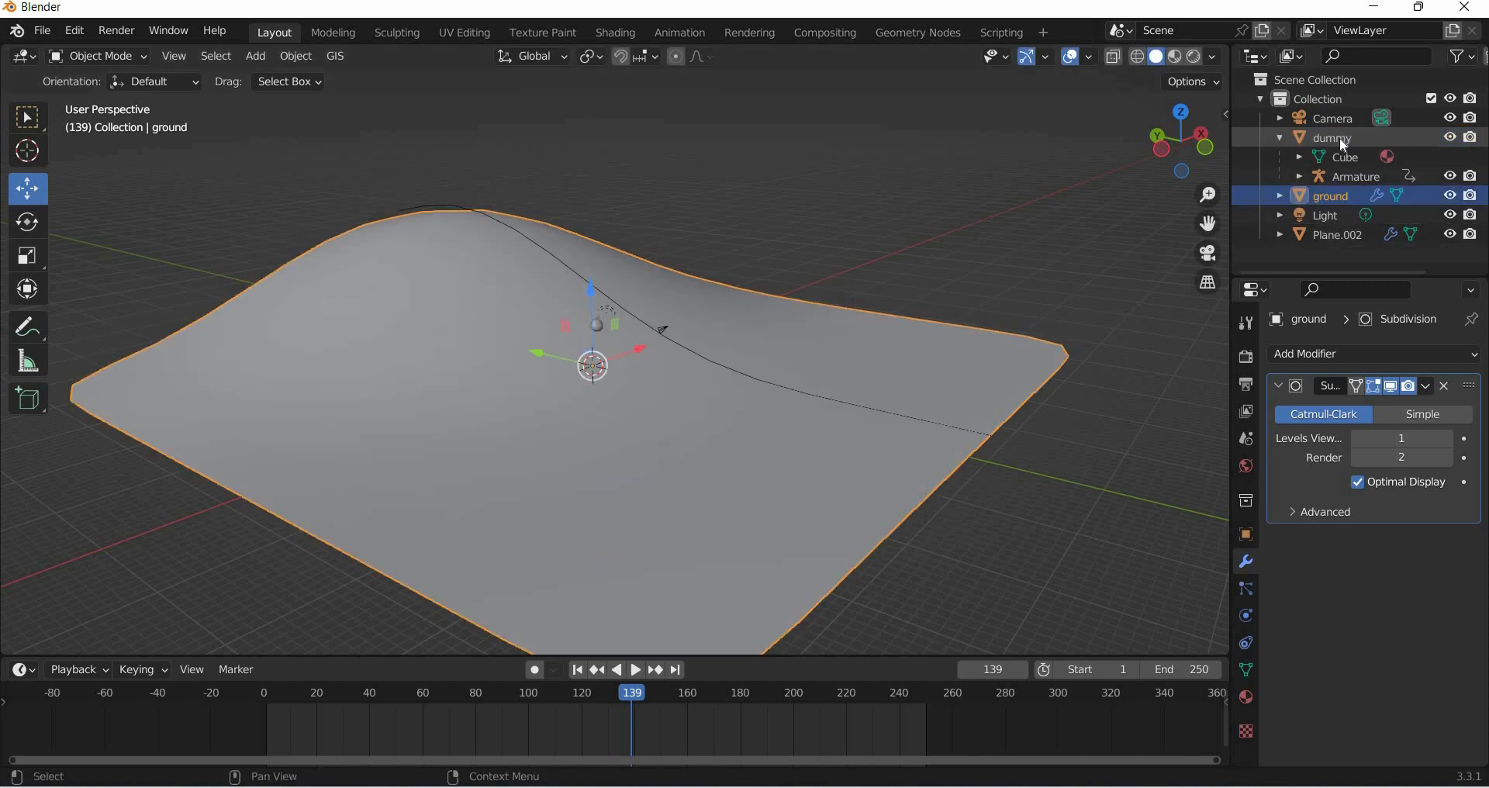
- Rename the separated edge object Plane.002 as curve path
{"action": "double_click", "coordinate": [1340, 234]}
{"action": "type", "text": "c"}
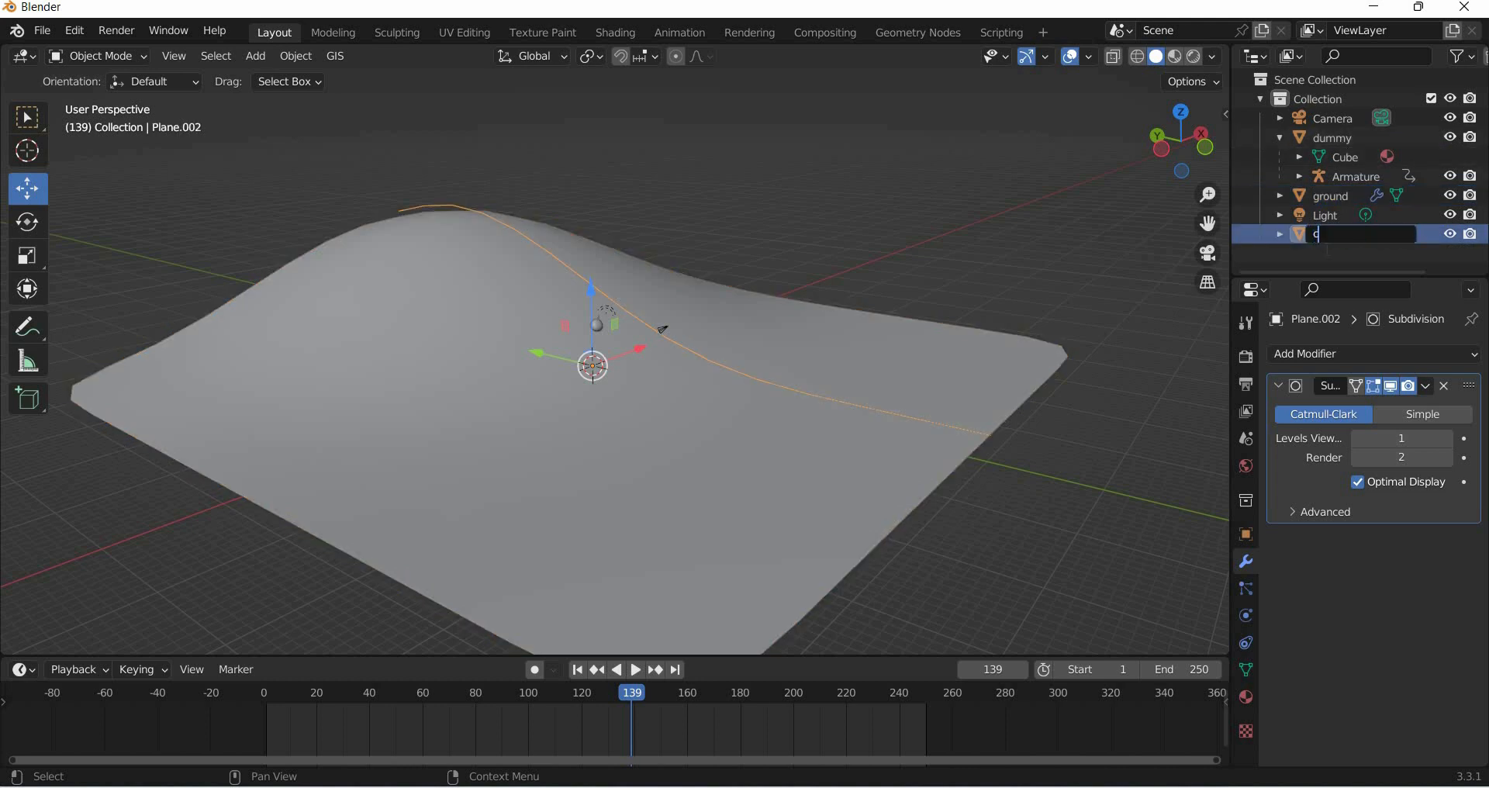
{"action": "type", "text": "urve path"}
{"action": "key", "text": "Return"}
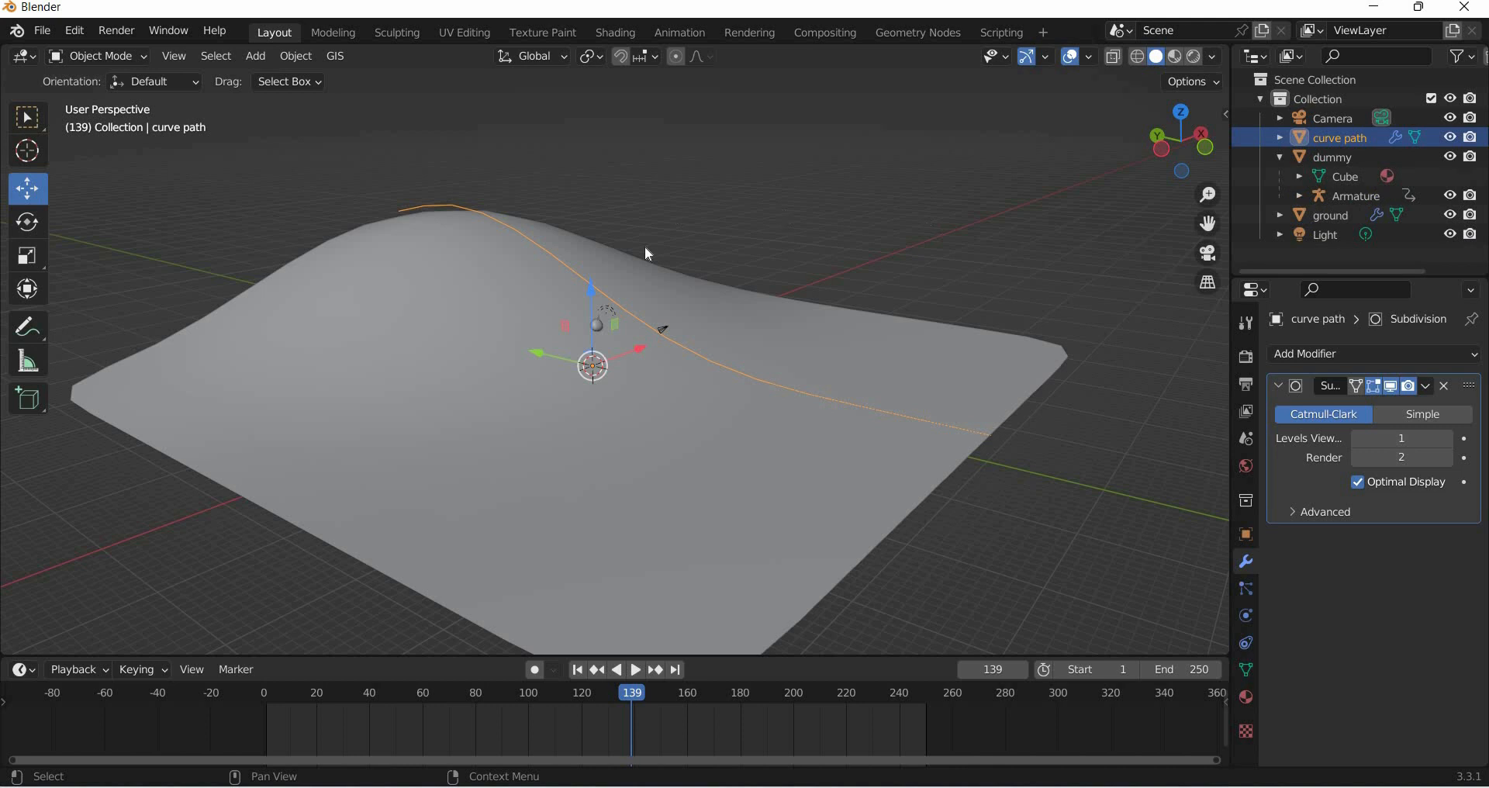
- Convert the curve path object to a curve
{"action": "right_click", "coordinate": [572, 276]}
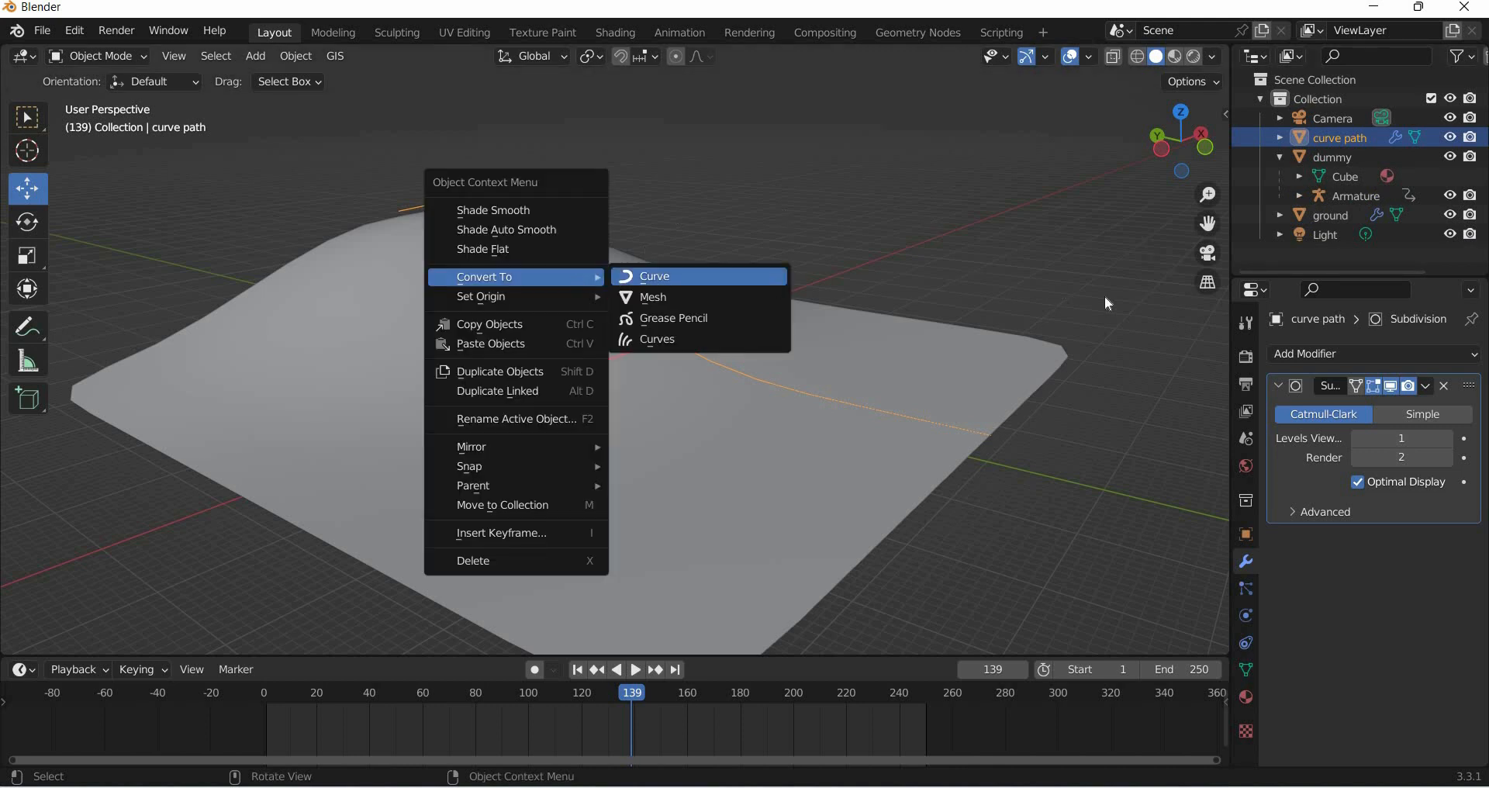
{"action": "left_click", "coordinate": [664, 277]}
{"action": "middle_click_drag", "start_coordinate": [839, 369], "coordinate": [255, 242]}
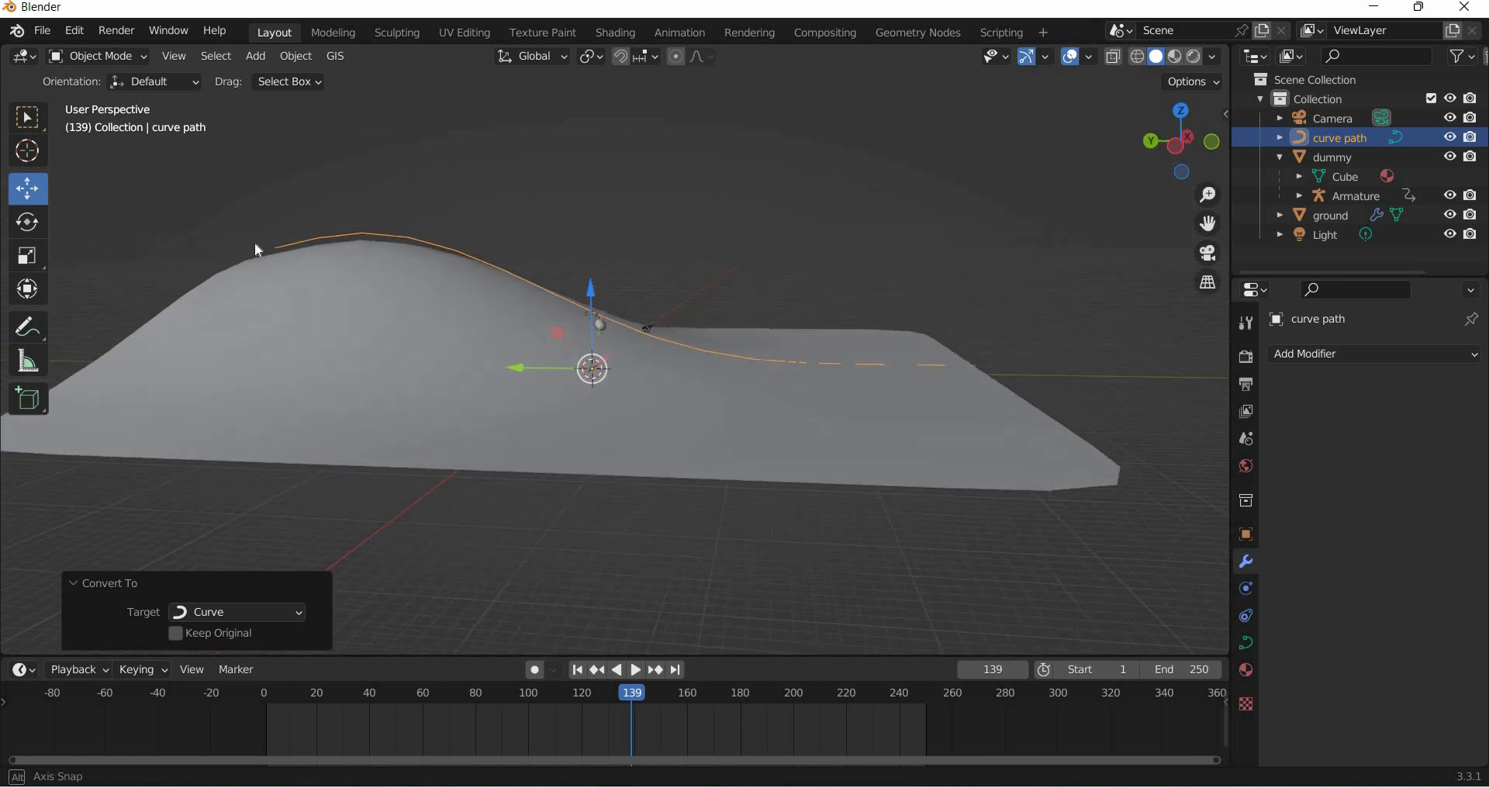
{"action": "scroll", "coordinate": [546, 323], "scroll_direction": "up", "scroll_amount": 3}
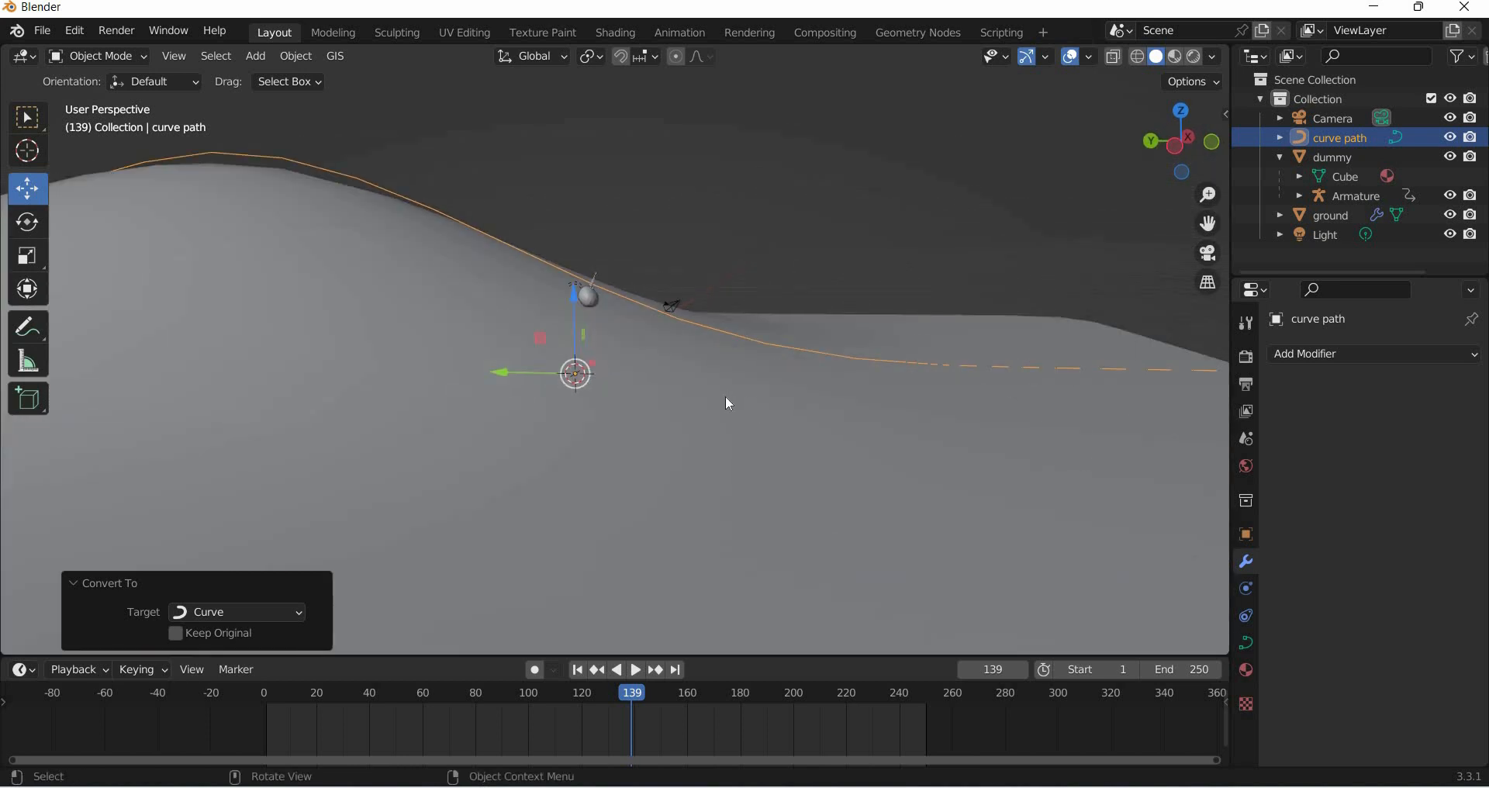
{"action": "scroll", "coordinate": [585, 419], "scroll_direction": "down", "scroll_amount": 5}
{"action": "middle_click_drag", "start_coordinate": [588, 421], "coordinate": [515, 444]}
{"action": "scroll", "coordinate": [700, 374], "scroll_direction": "up", "scroll_amount": 3}
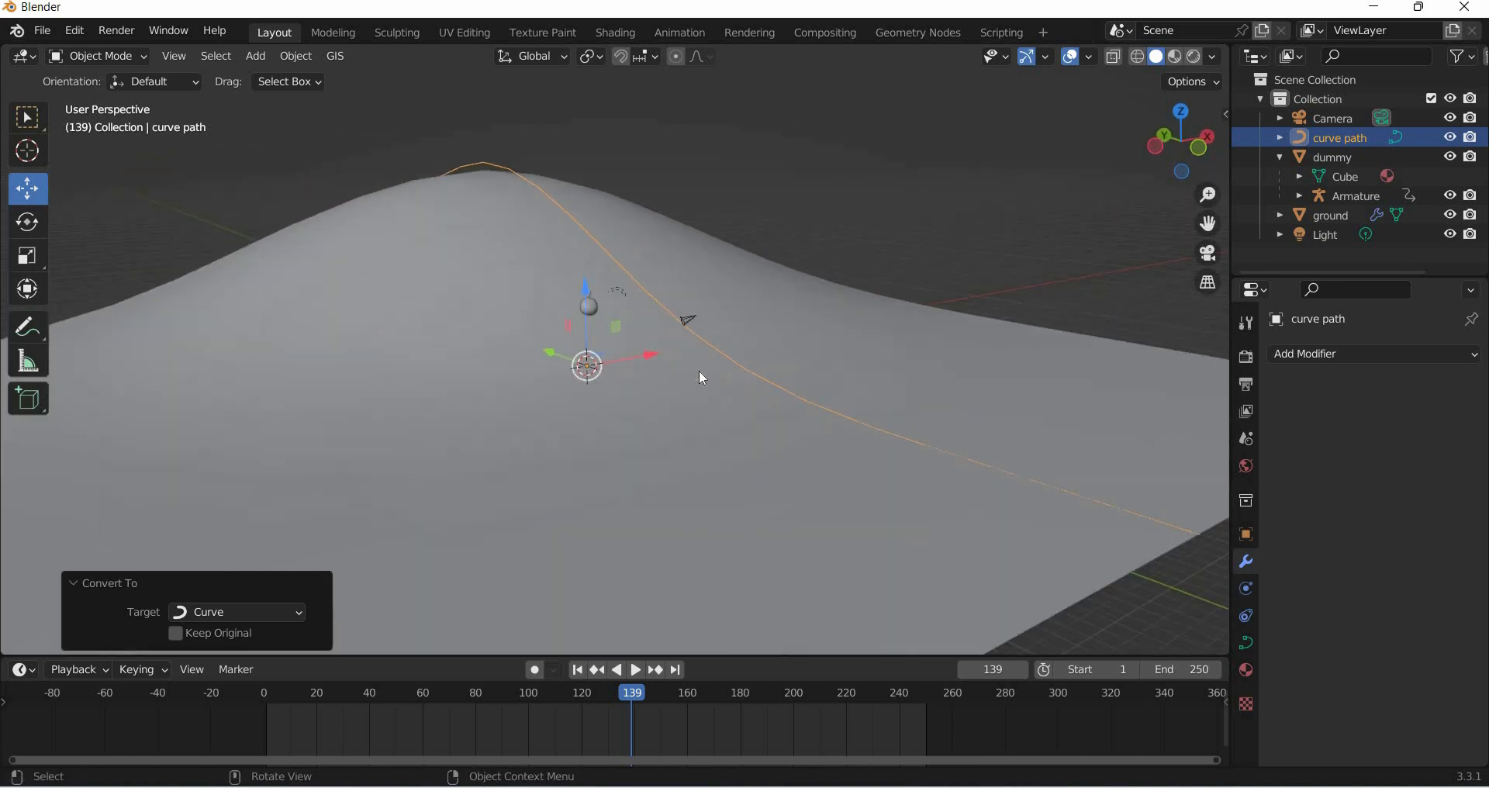
{"action": "middle_click_drag", "start_coordinate": [597, 595], "coordinate": [574, 391]}
{"action": "left_click", "coordinate": [574, 382]}
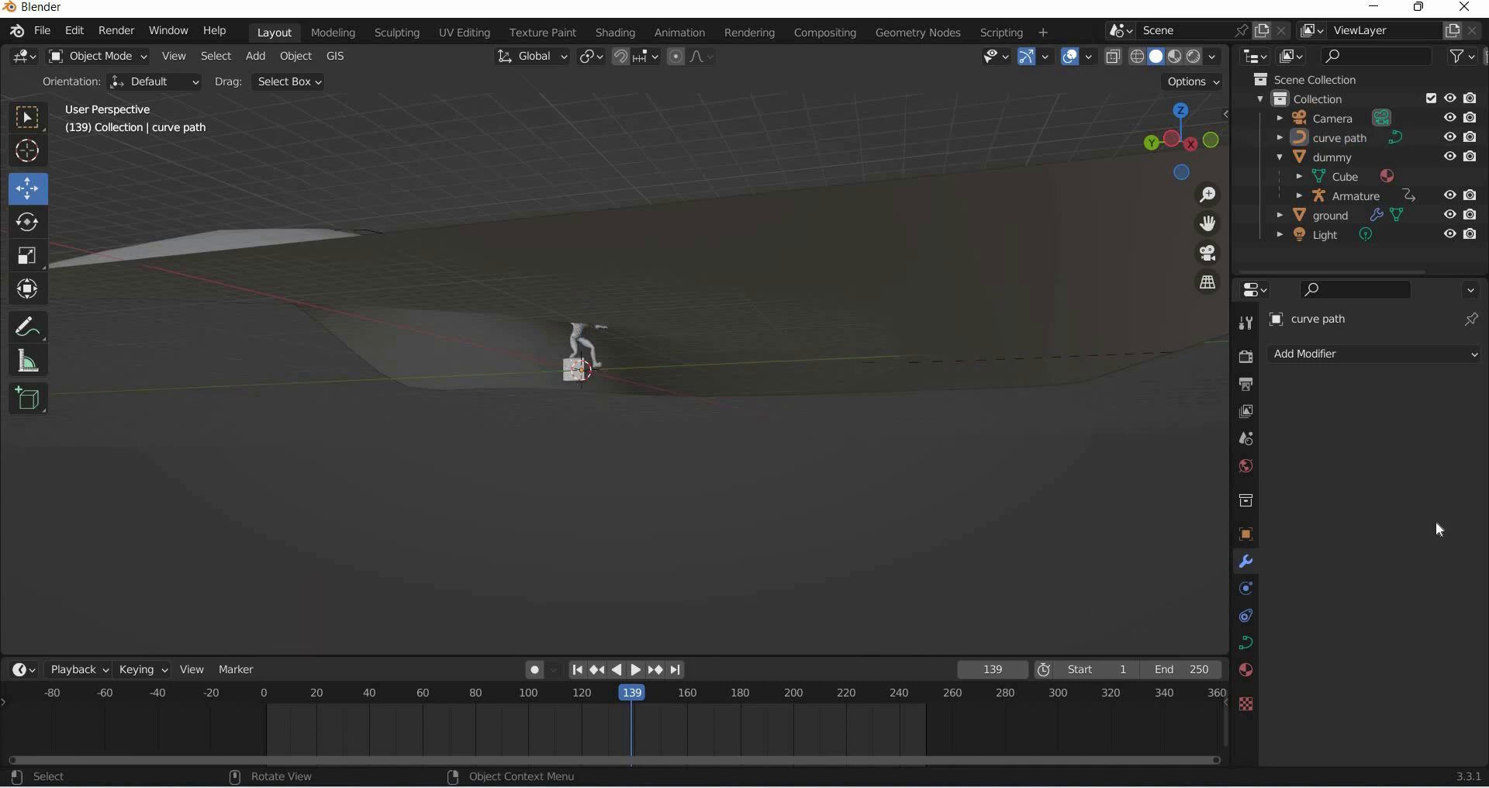
- Add a Follow Path constraint to the dummy with curve path as its target
{"action": "left_click", "coordinate": [1334, 157]}
{"action": "left_click", "coordinate": [1311, 354]}
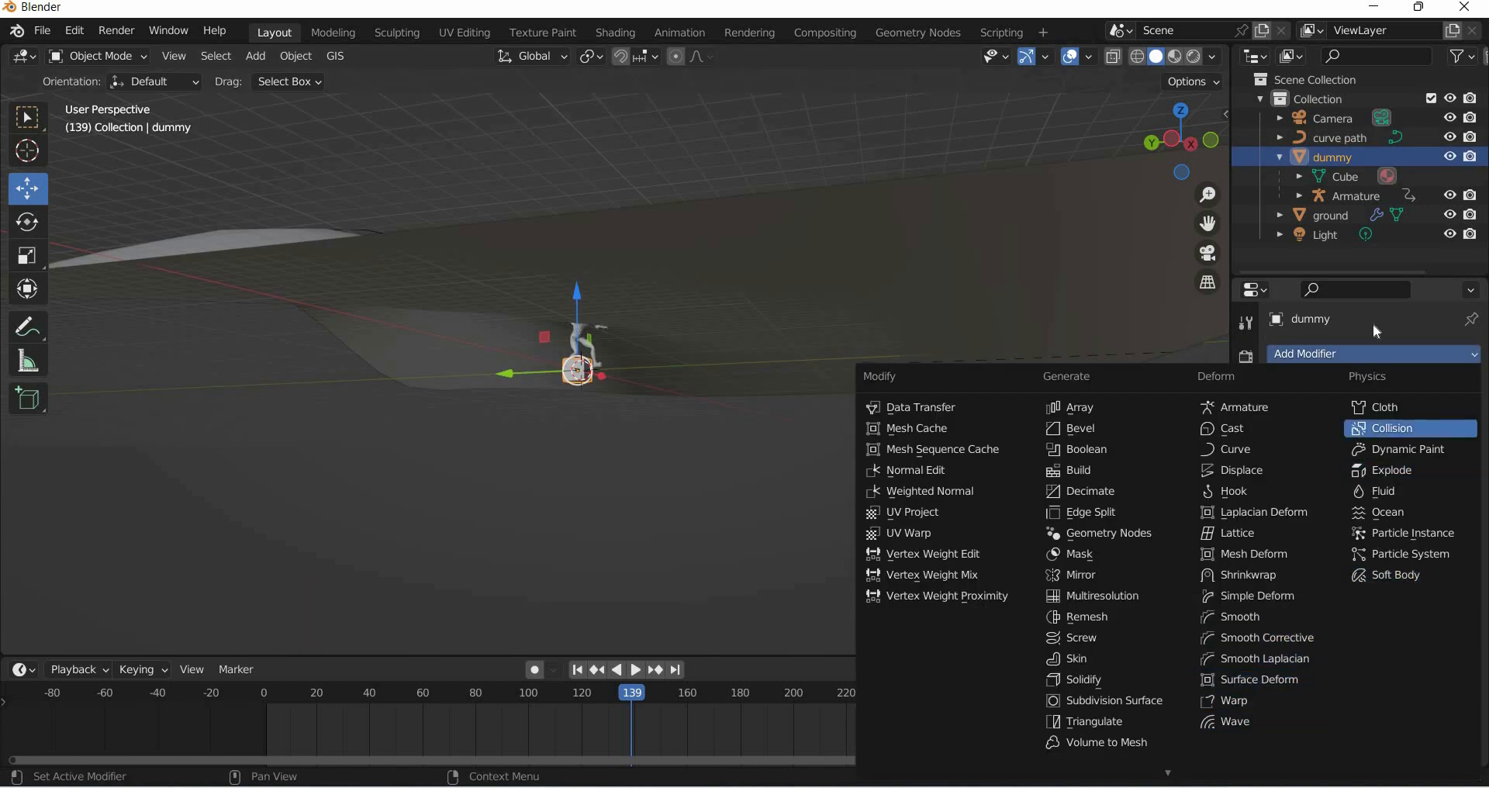
{"action": "left_click", "coordinate": [1250, 641]}
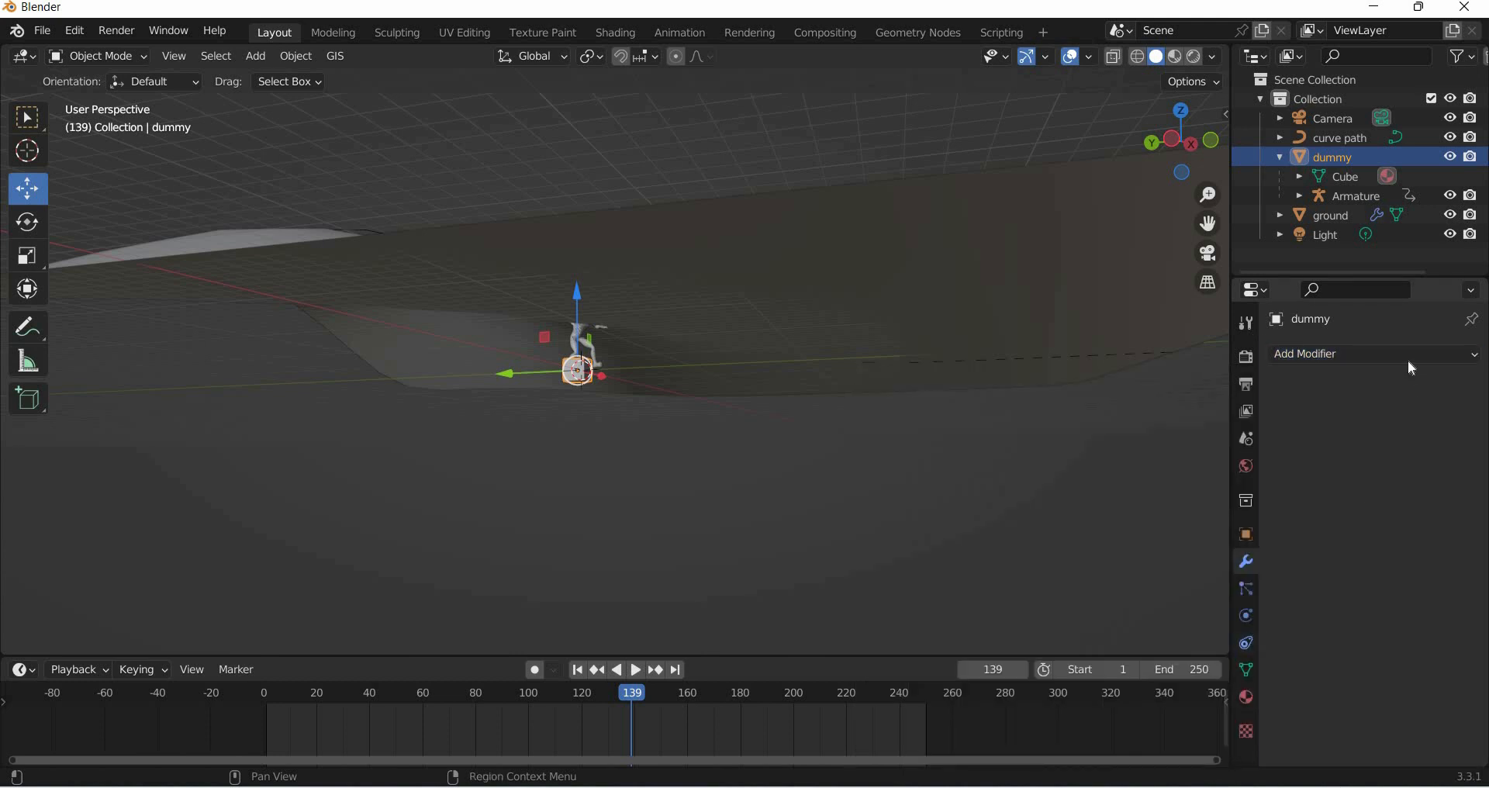
{"action": "left_click", "coordinate": [1410, 357]}
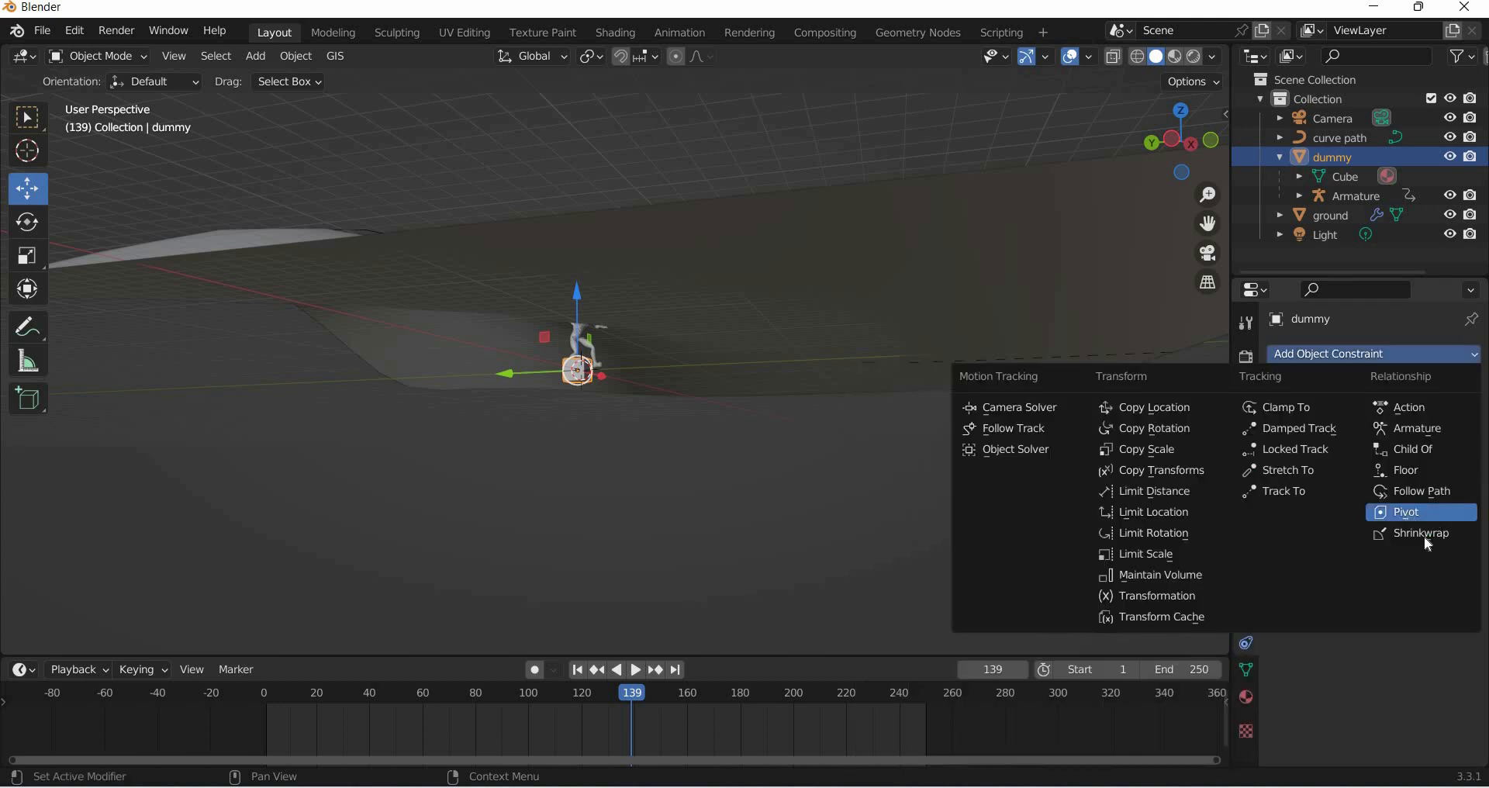
{"action": "left_click", "coordinate": [1432, 496]}
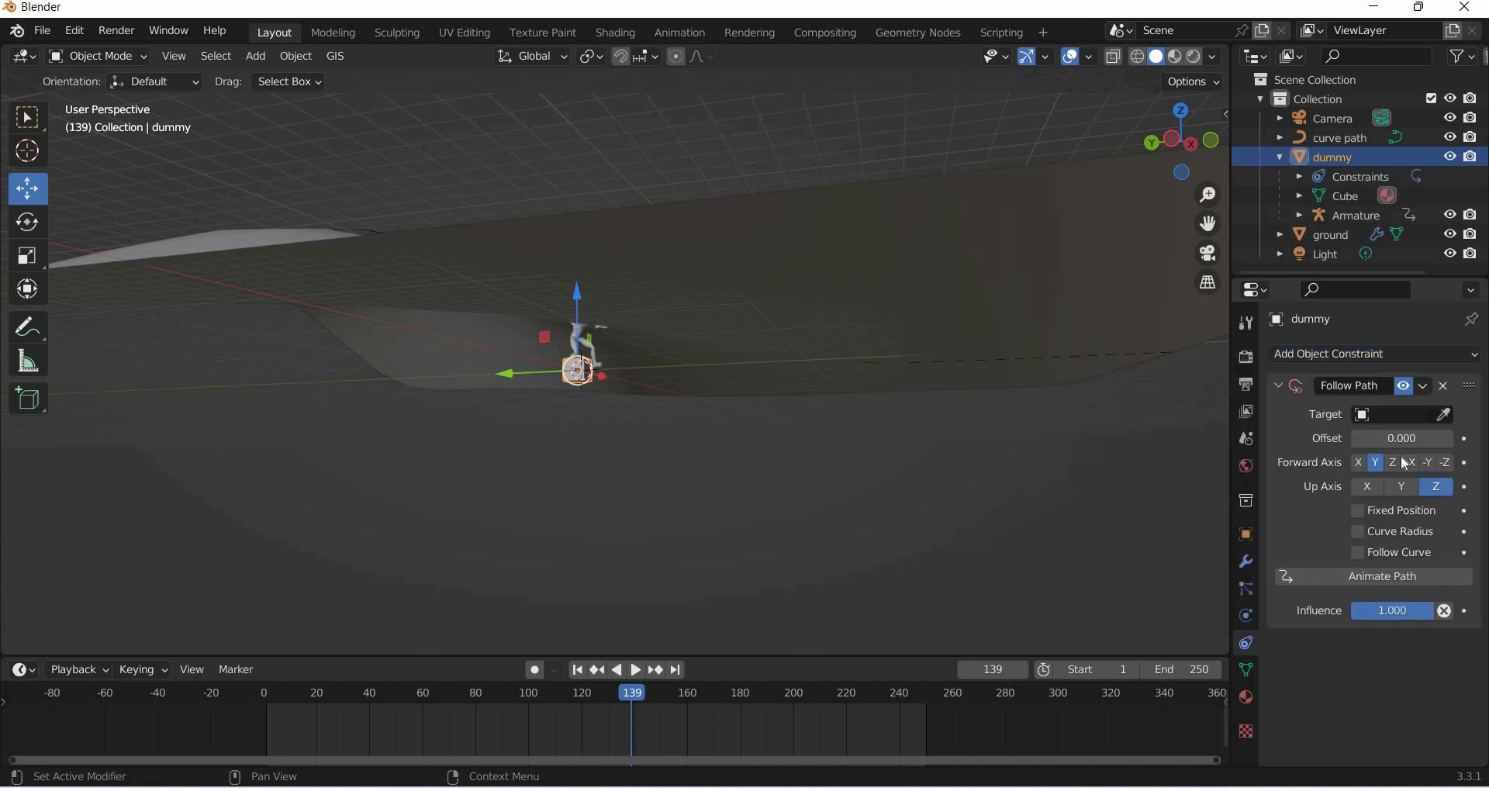
{"action": "left_click", "coordinate": [1391, 415]}
{"action": "left_click", "coordinate": [1319, 440]}
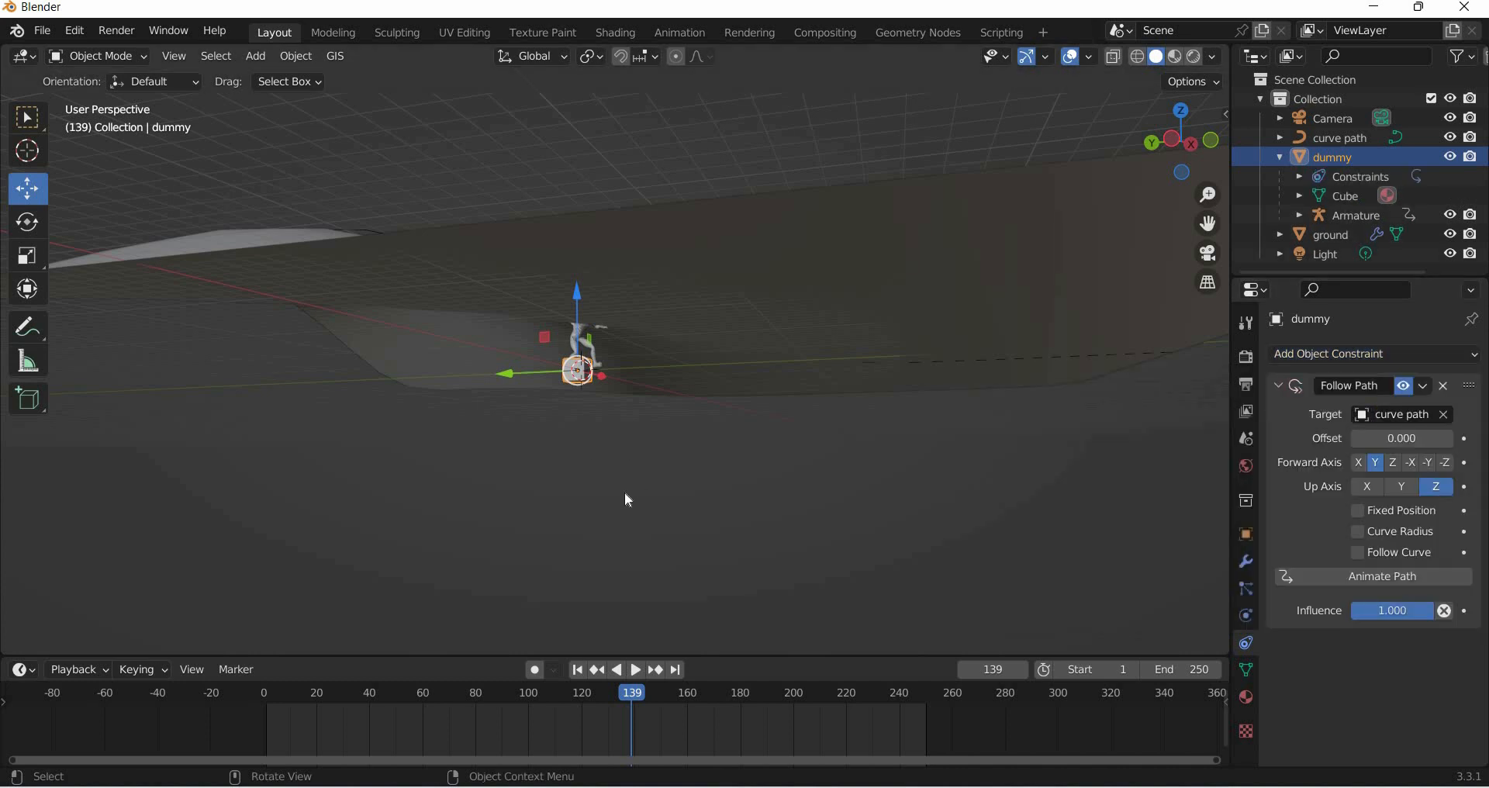
- Move the dummy along the Z axis so it sits on the curve path over the hill
{"action": "middle_click_drag", "start_coordinate": [620, 509], "coordinate": [641, 482]}
{"action": "middle_click_drag", "start_coordinate": [607, 347], "coordinate": [577, 300]}
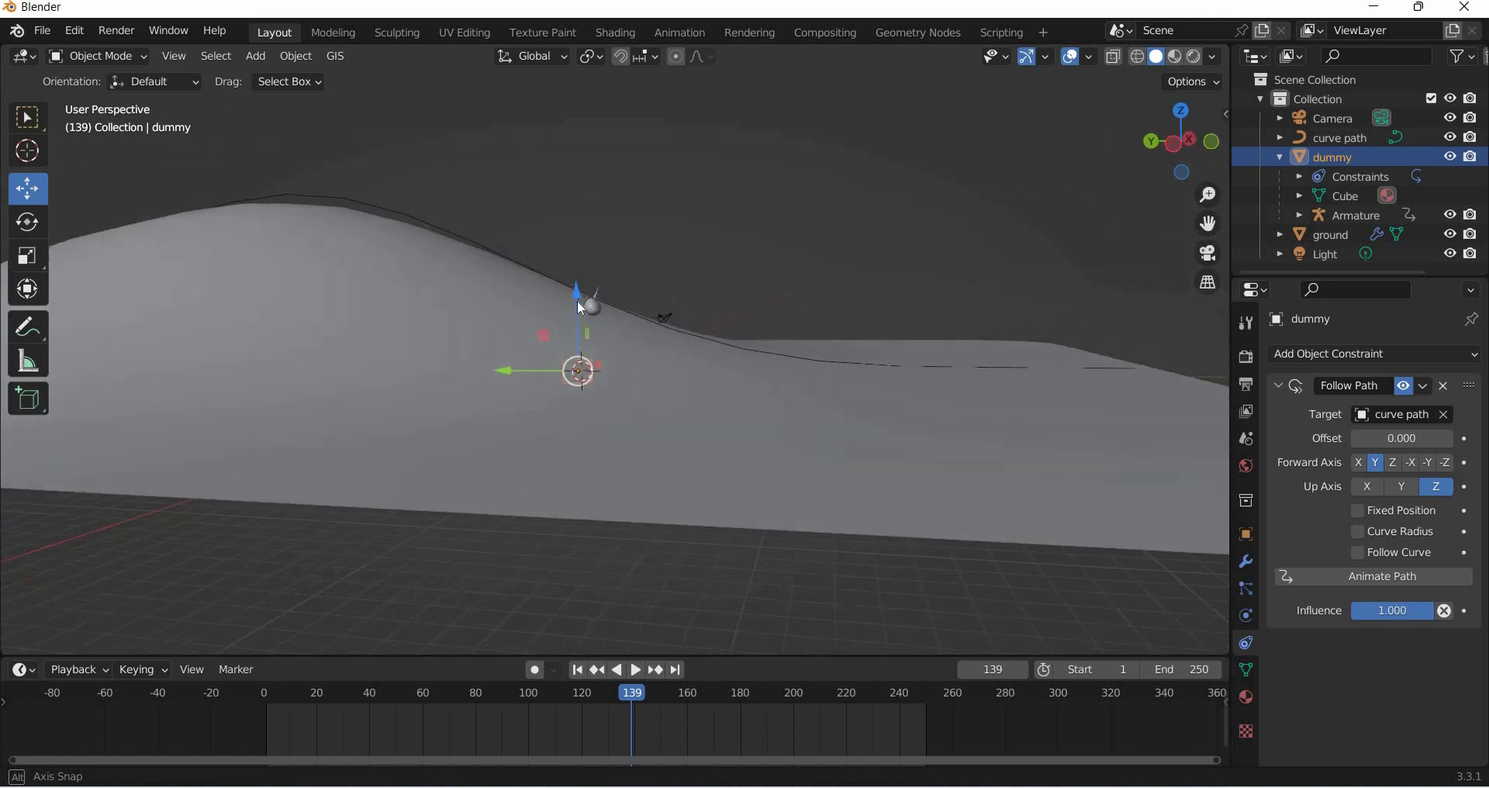
{"action": "key", "text": "g"}
{"action": "key", "text": "z"}
{"action": "left_click", "coordinate": [619, 430]}
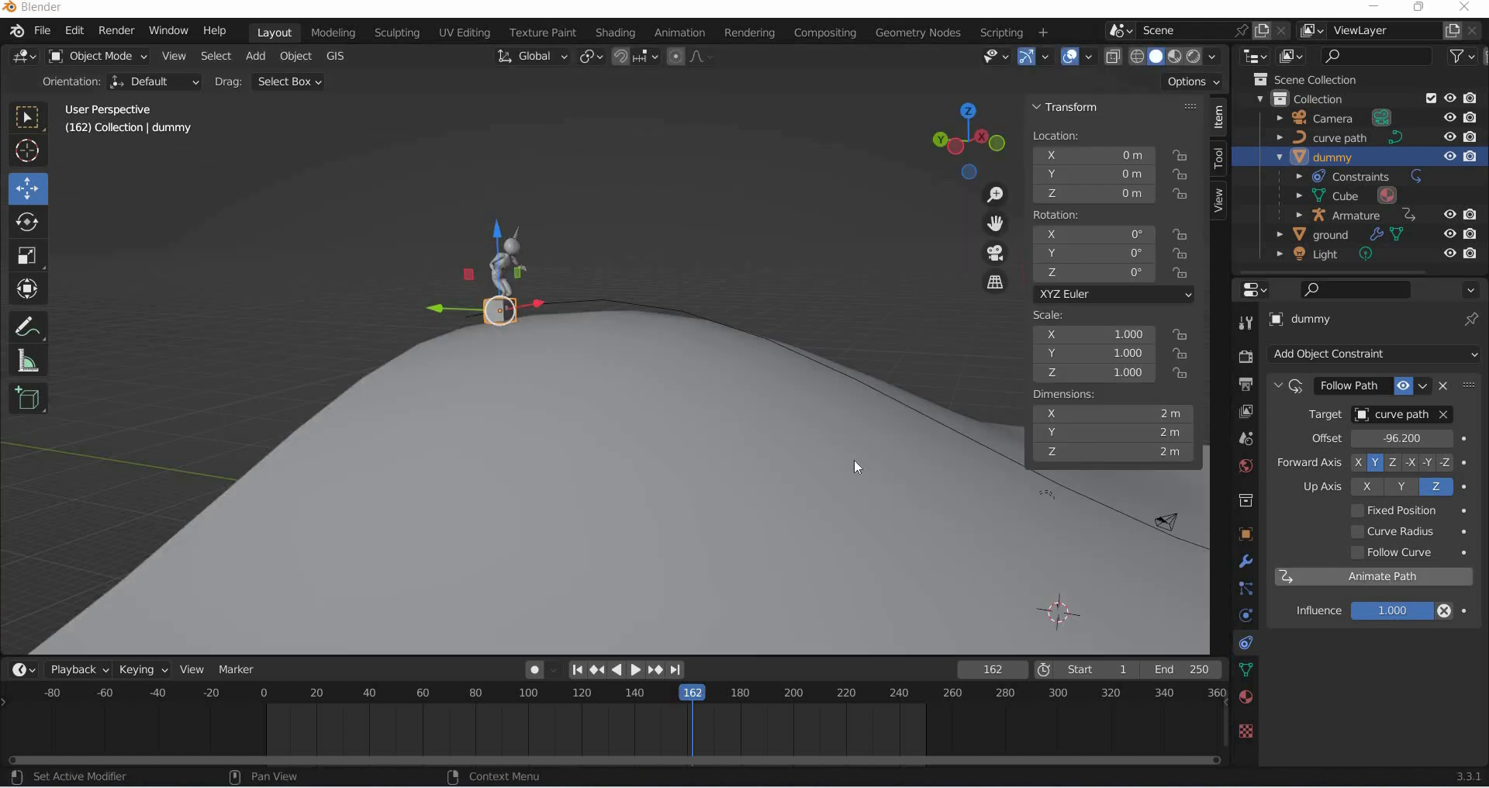
- Play the animation to watch the dummy travel along the path
{"action": "middle_click_drag", "start_coordinate": [668, 426], "coordinate": [760, 314]}
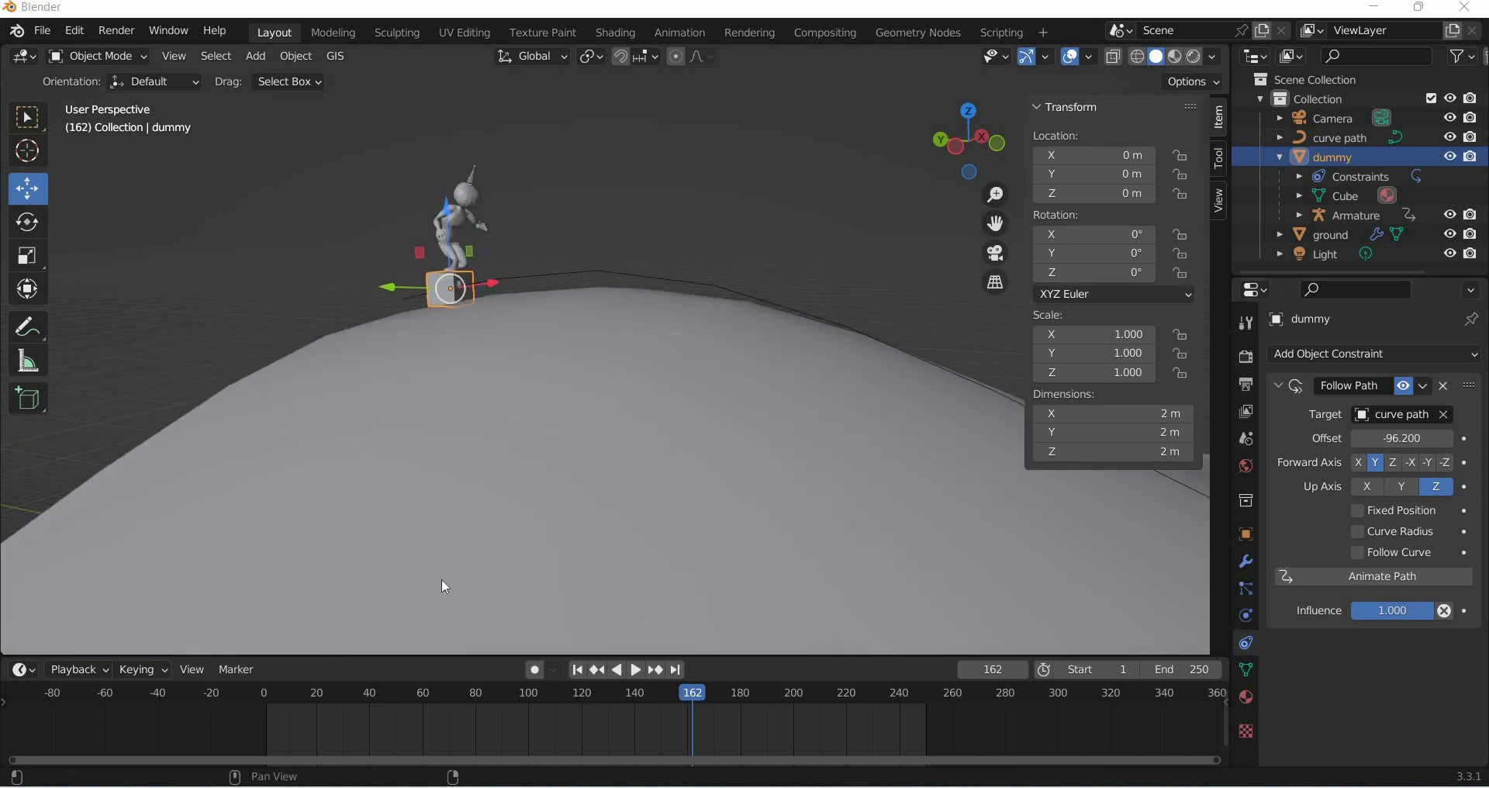
{"action": "key", "text": "space"}
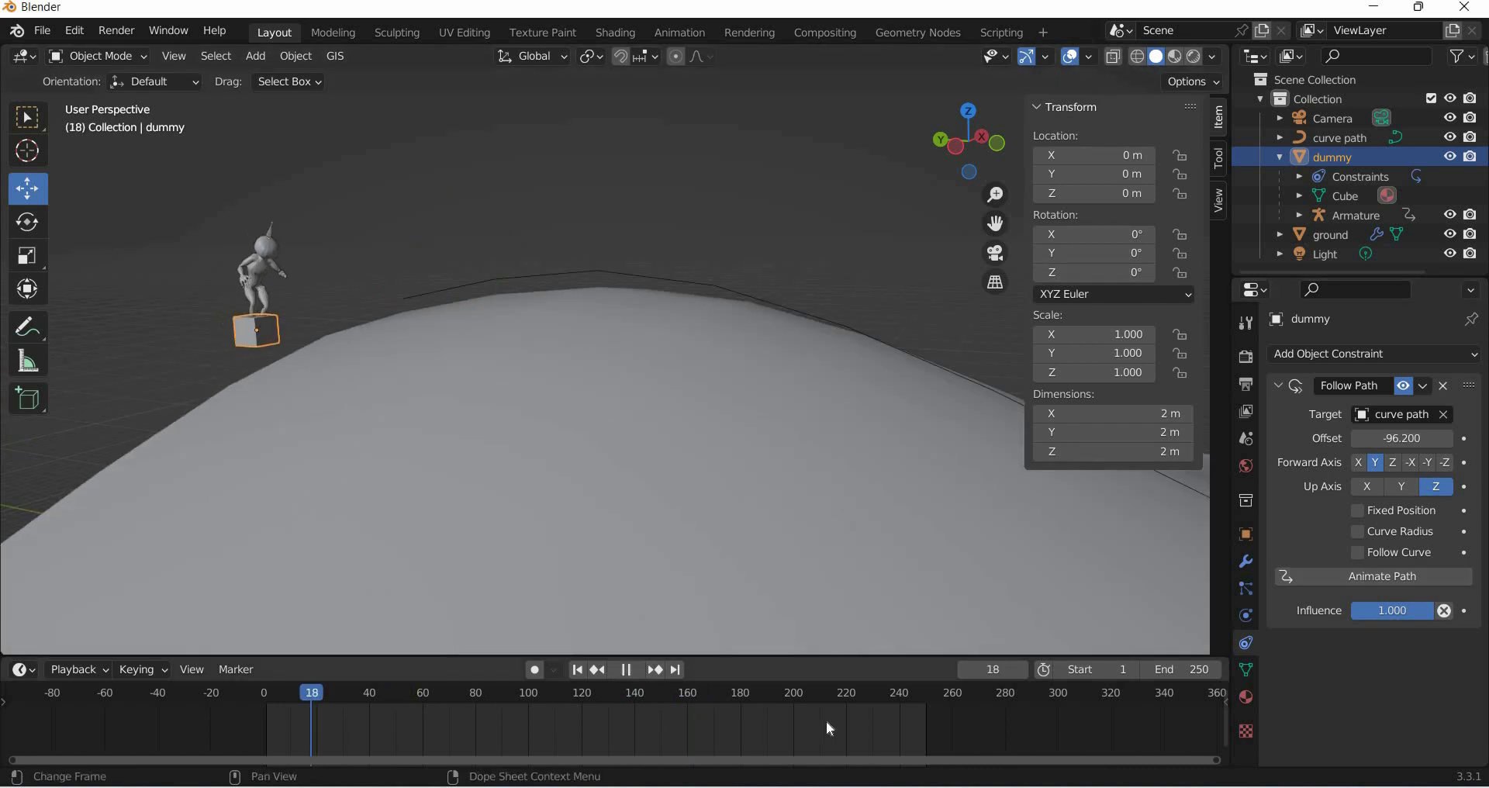
- At frame 0, set the Follow Path offset to -64.3
{"action": "left_click", "coordinate": [261, 729]}
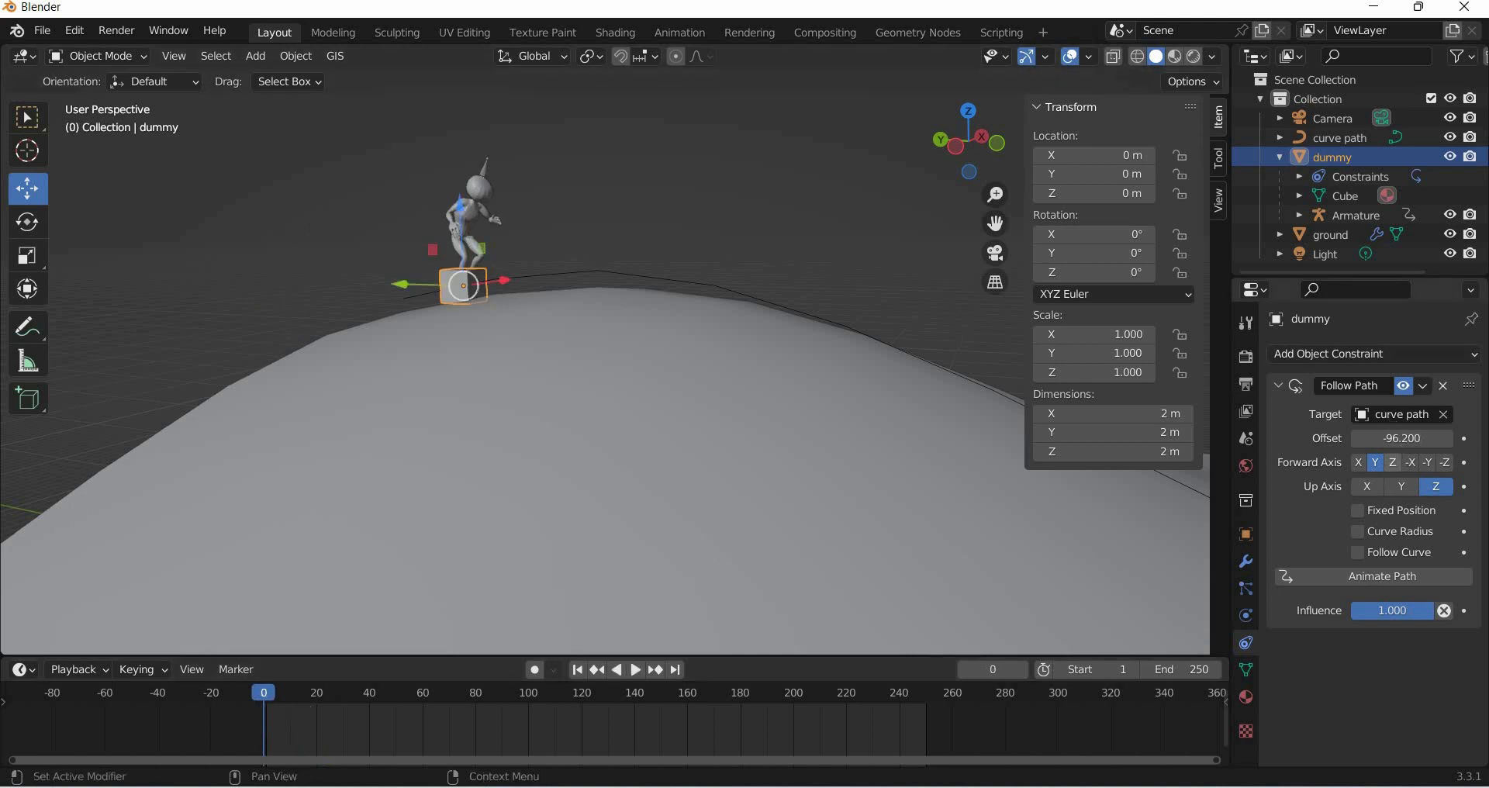
{"action": "left_click_drag", "start_coordinate": [1396, 440], "coordinate": [1457, 440]}
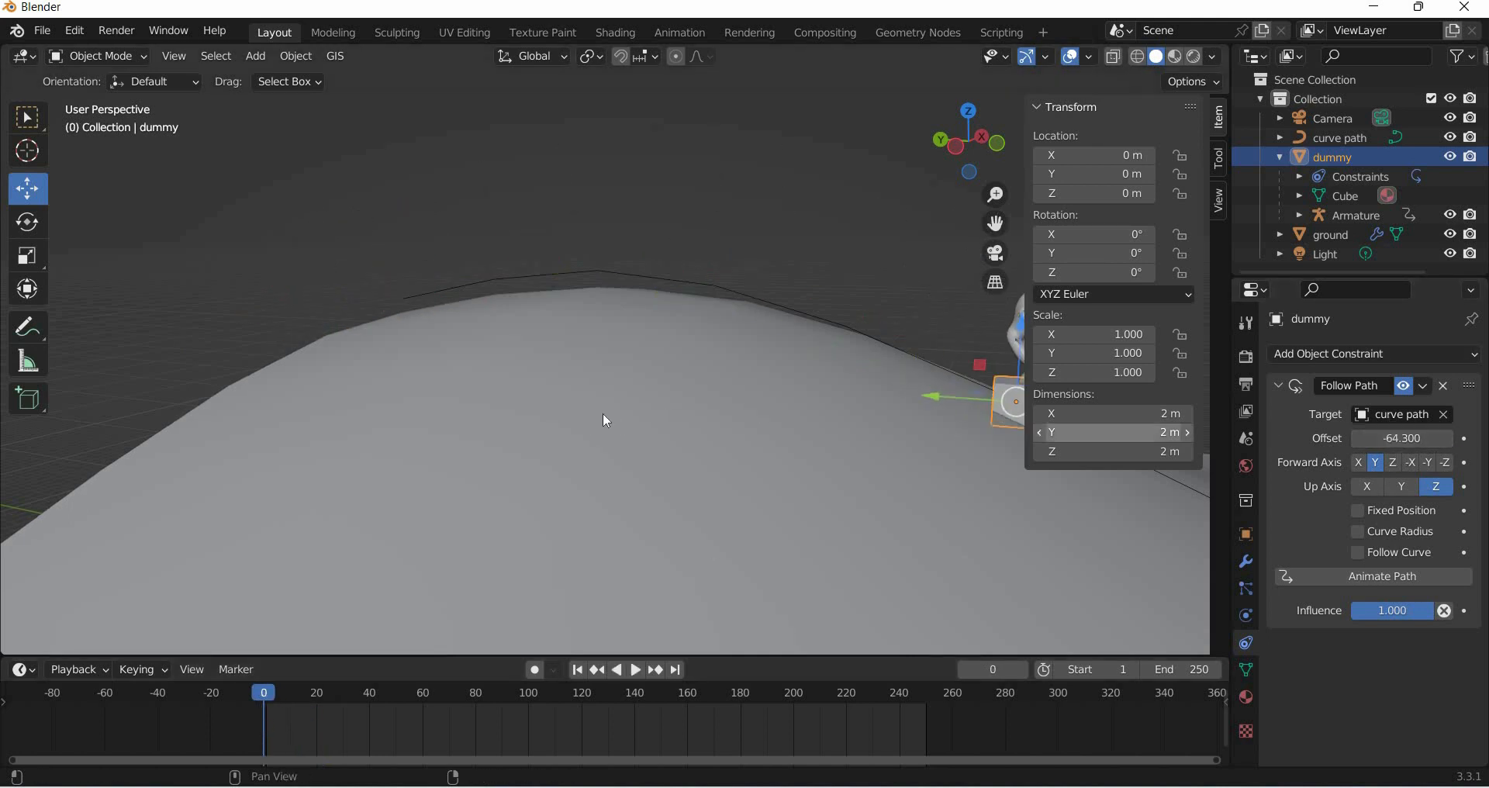
- At frame 0, set the Follow Path offset to -96.3 and insert a keyframe on it
{"action": "middle_click_drag", "start_coordinate": [1057, 269], "coordinate": [1118, 189], "text": "shift"}
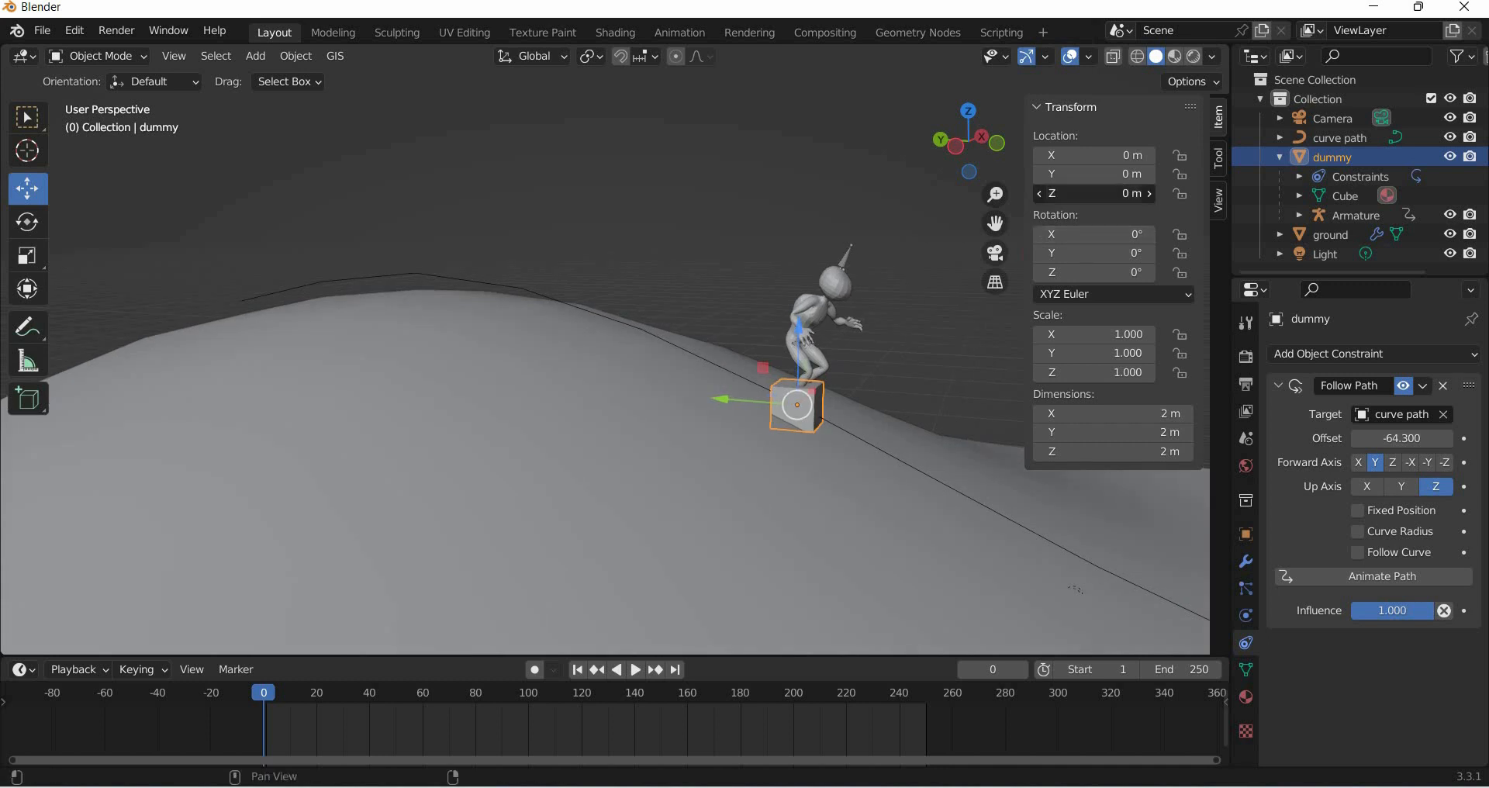
{"action": "mouse_move", "coordinate": [1118, 193]}
{"action": "left_mouse_down"}
{"action": "mouse_move", "coordinate": [1072, 193]}
{"action": "mouse_move", "coordinate": [1118, 193]}
{"action": "left_mouse_up"}
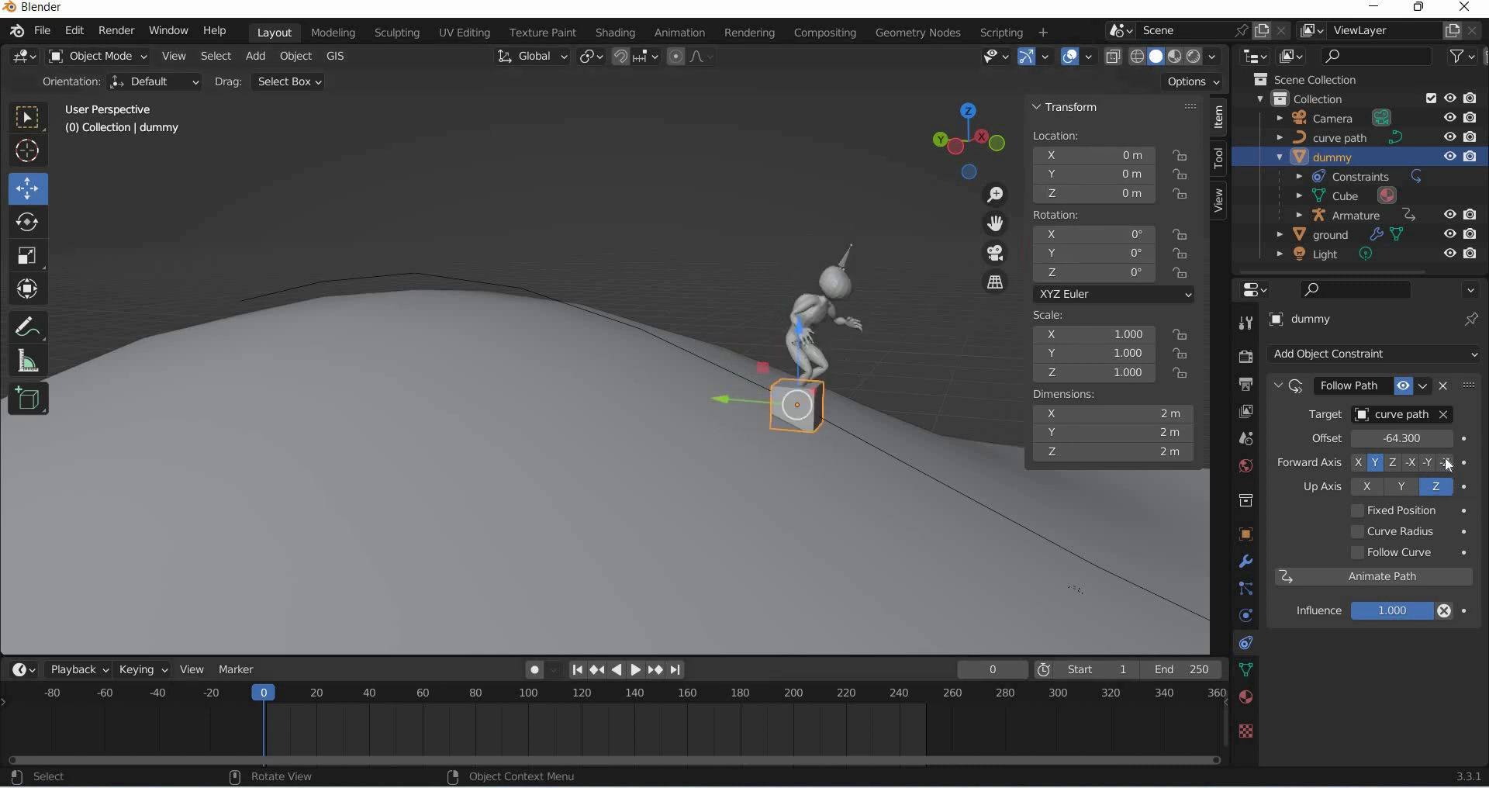
{"action": "left_click_drag", "start_coordinate": [1402, 438], "coordinate": [1353, 438]}
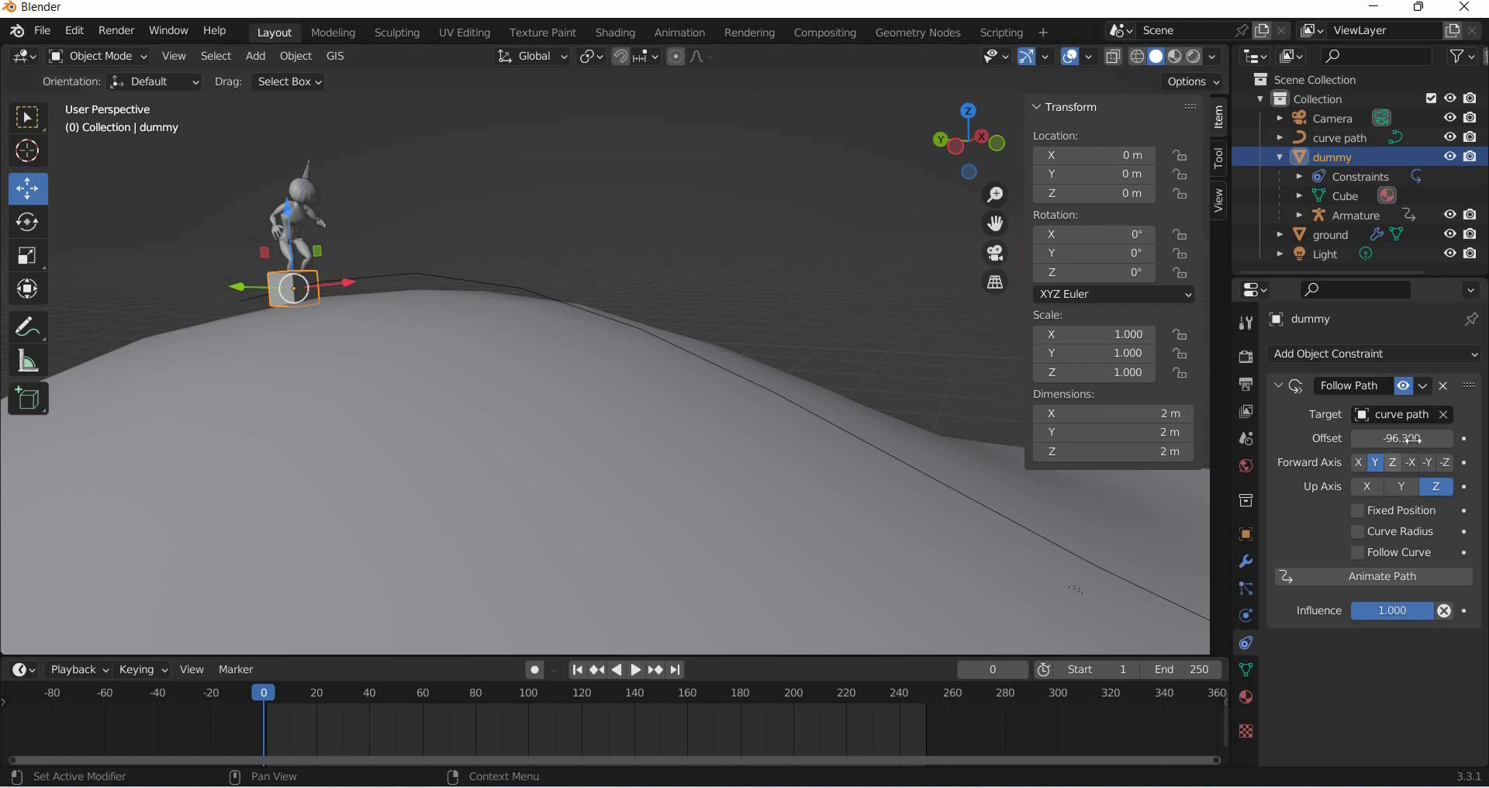
{"action": "key", "text": "i"}
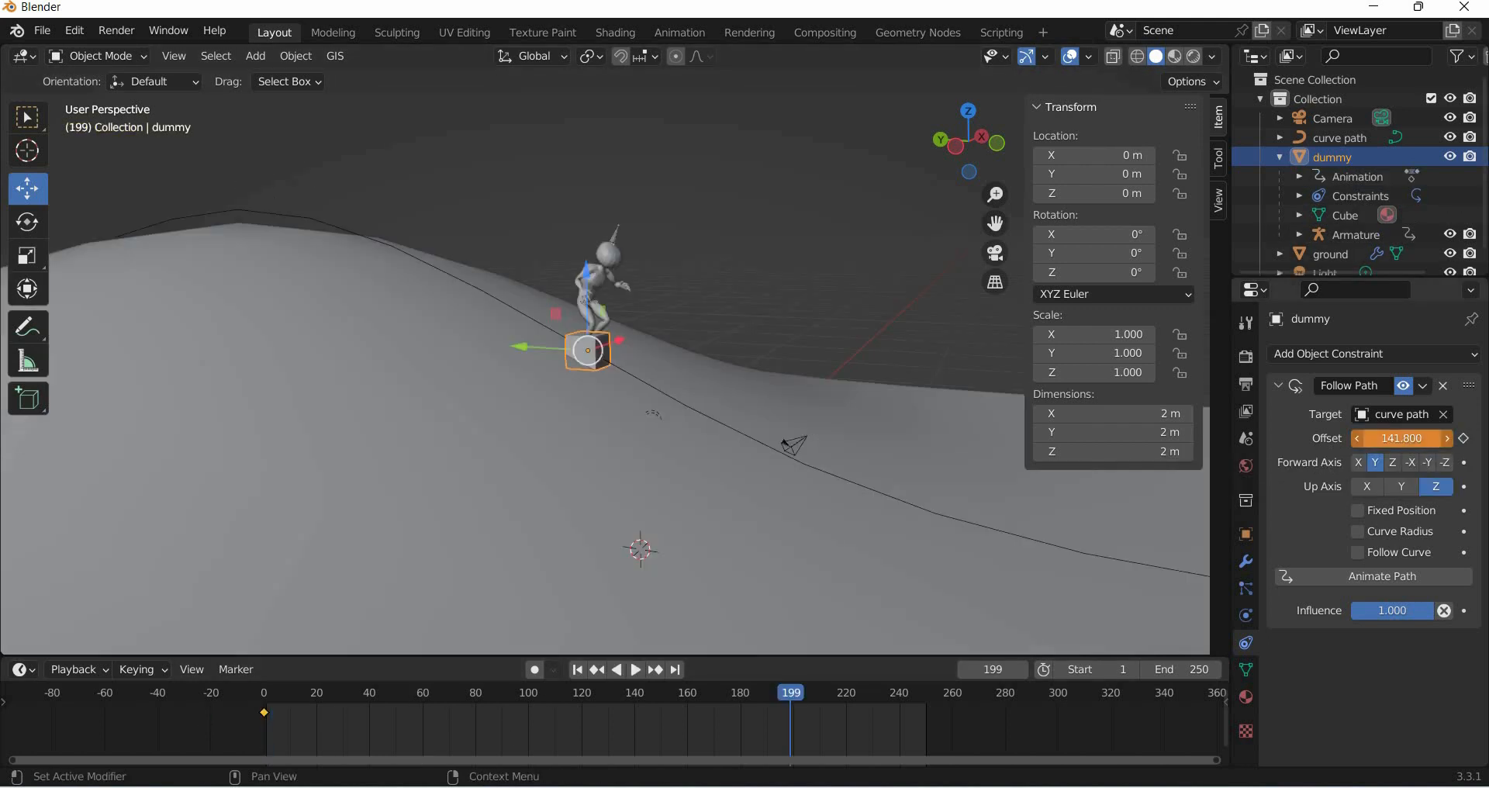
- At frame 199, set the Follow Path offset to 152.4 and keyframe it, keeping the dummy selected
{"action": "left_click_drag", "start_coordinate": [1403, 438], "coordinate": [1450, 438]}
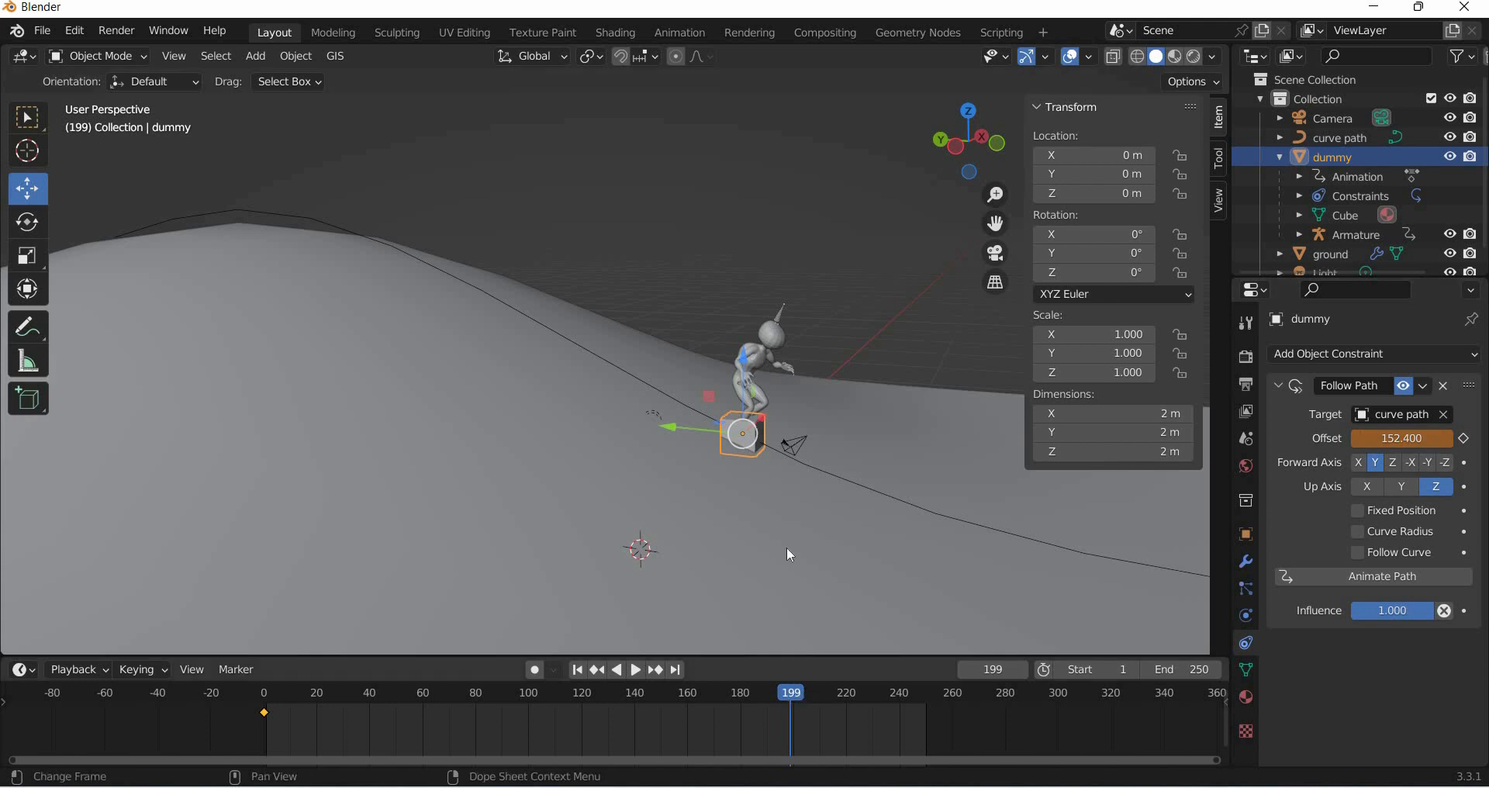
{"action": "left_click", "coordinate": [780, 349]}
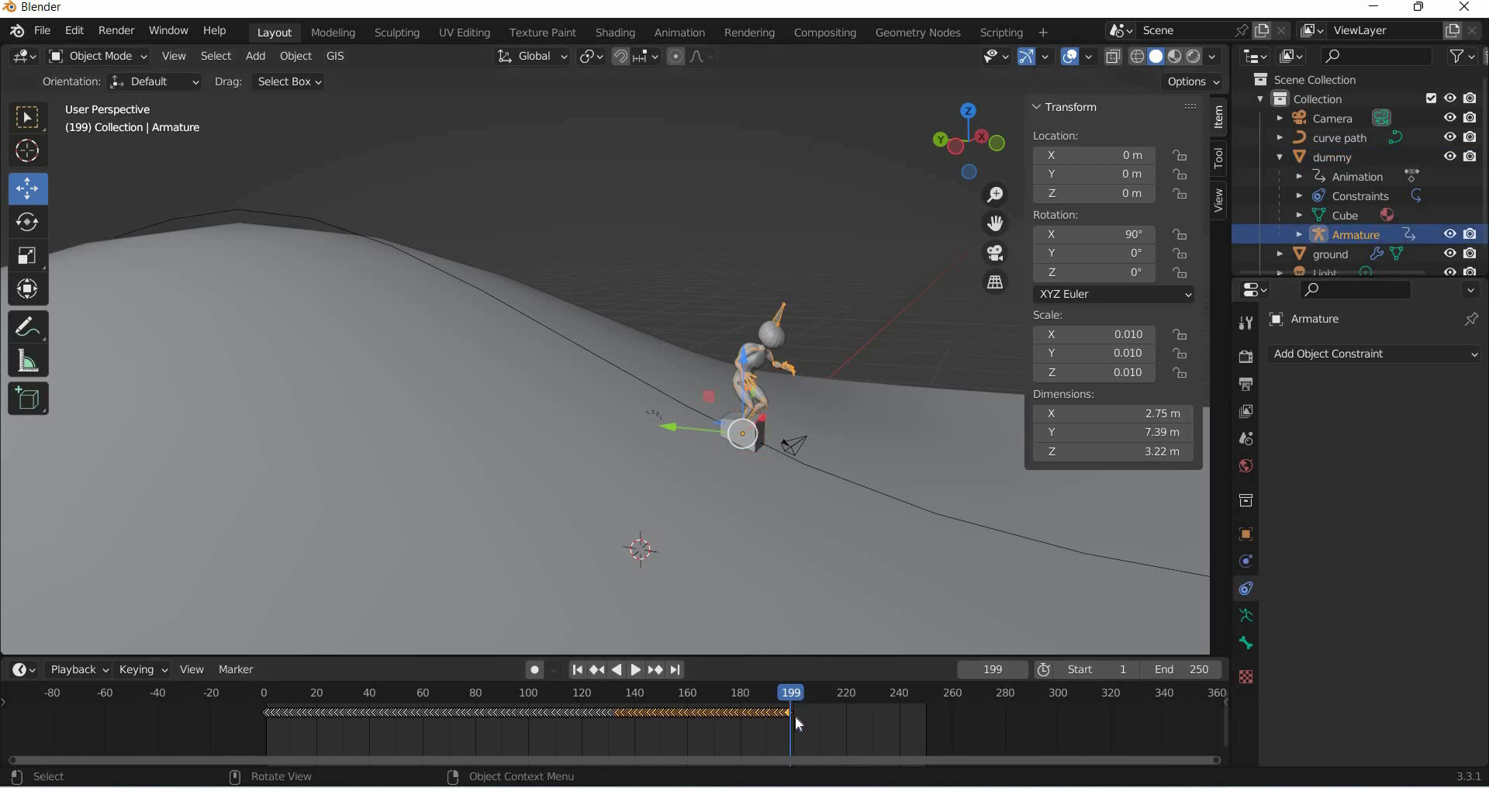
{"action": "scroll", "coordinate": [970, 728], "scroll_direction": "up", "scroll_amount": 5}
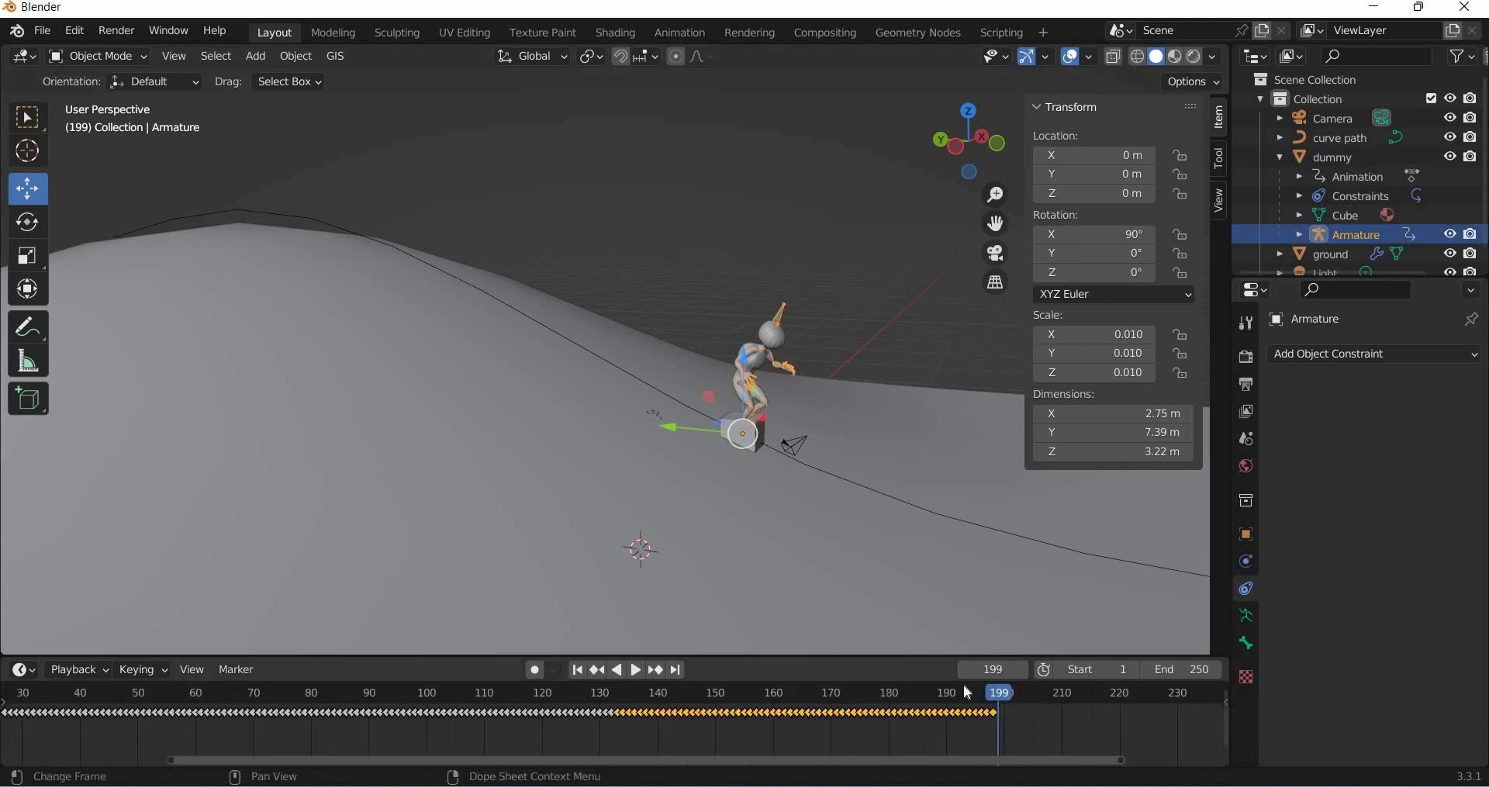
{"action": "scroll", "coordinate": [970, 725], "scroll_direction": "down", "scroll_amount": 3}
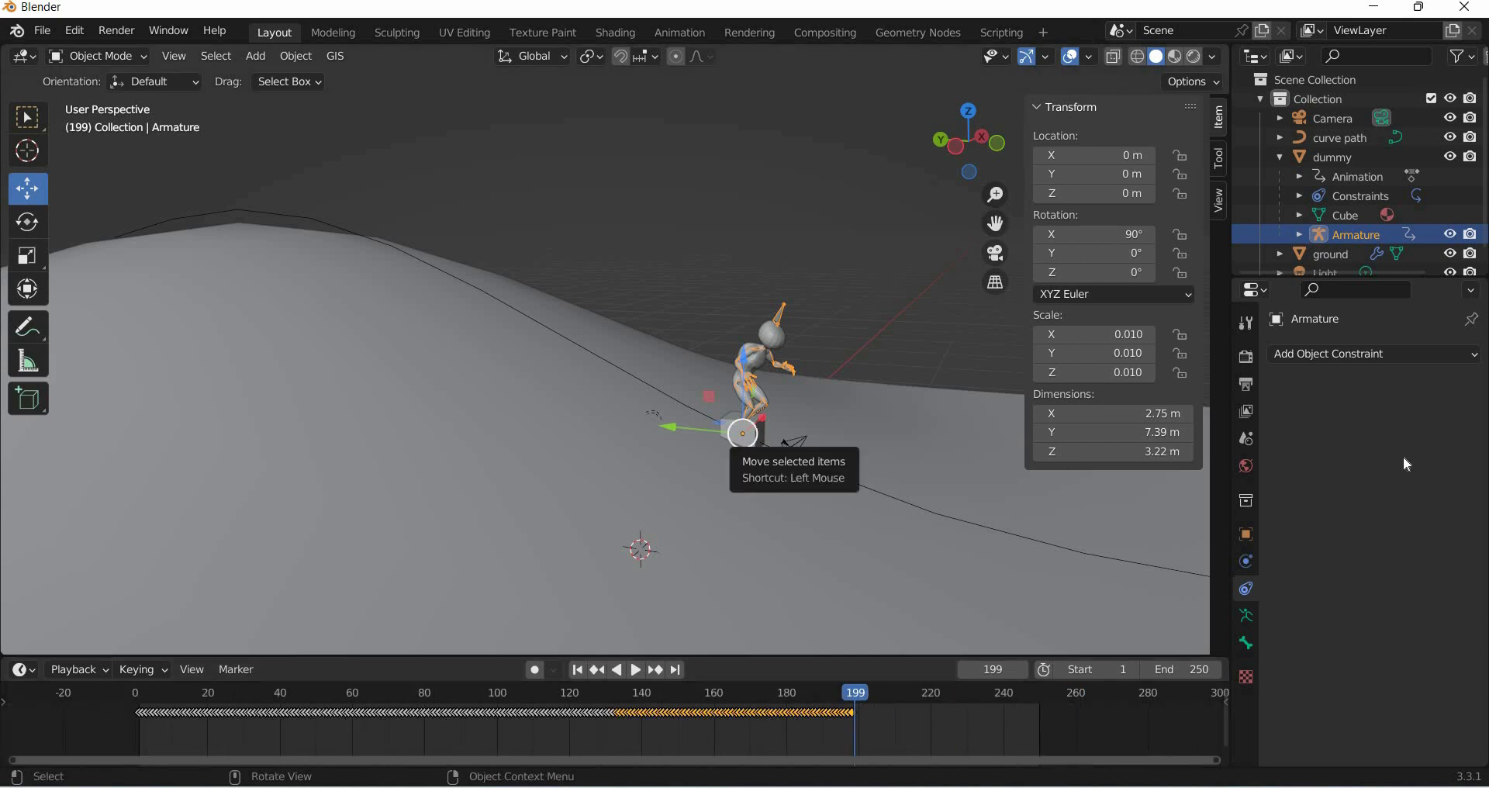
{"action": "left_click", "coordinate": [746, 435]}
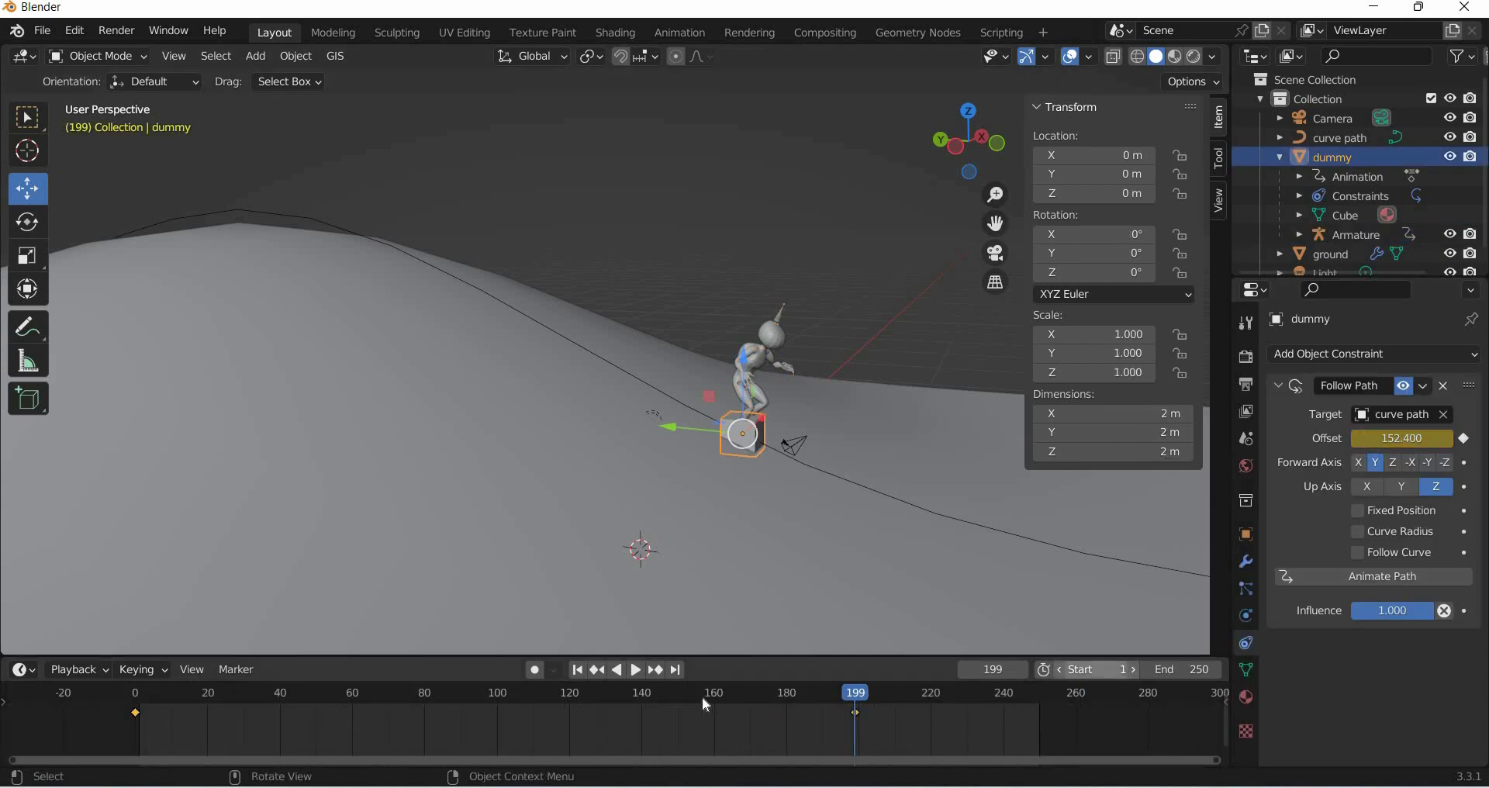
- Play the animation from frame 0
{"action": "mouse_move", "coordinate": [135, 694]}
{"action": "left_mouse_down"}
{"action": "mouse_move", "coordinate": [294, 694]}
{"action": "mouse_move", "coordinate": [135, 694]}
{"action": "left_mouse_up"}
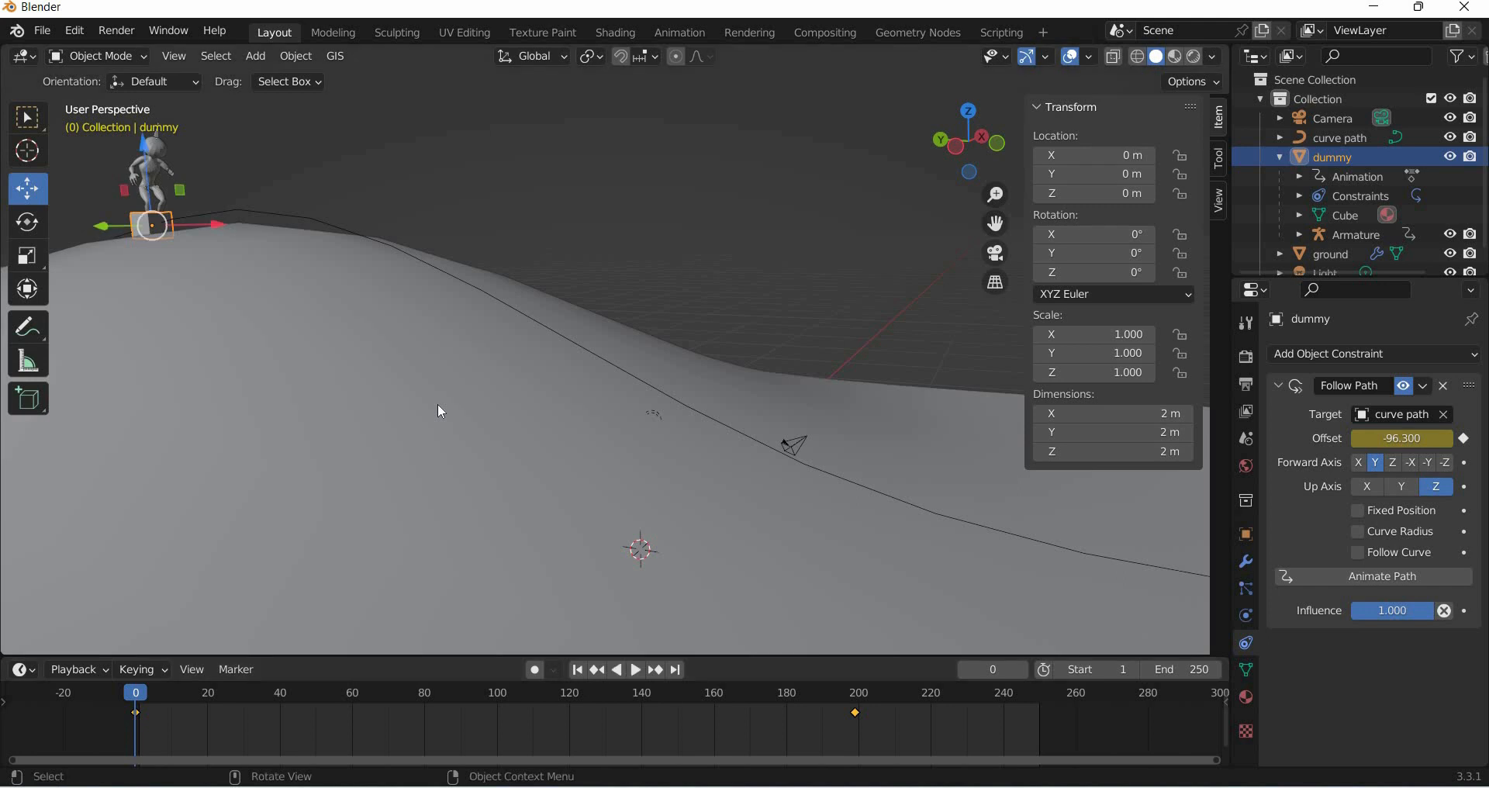
{"action": "key", "text": "space"}
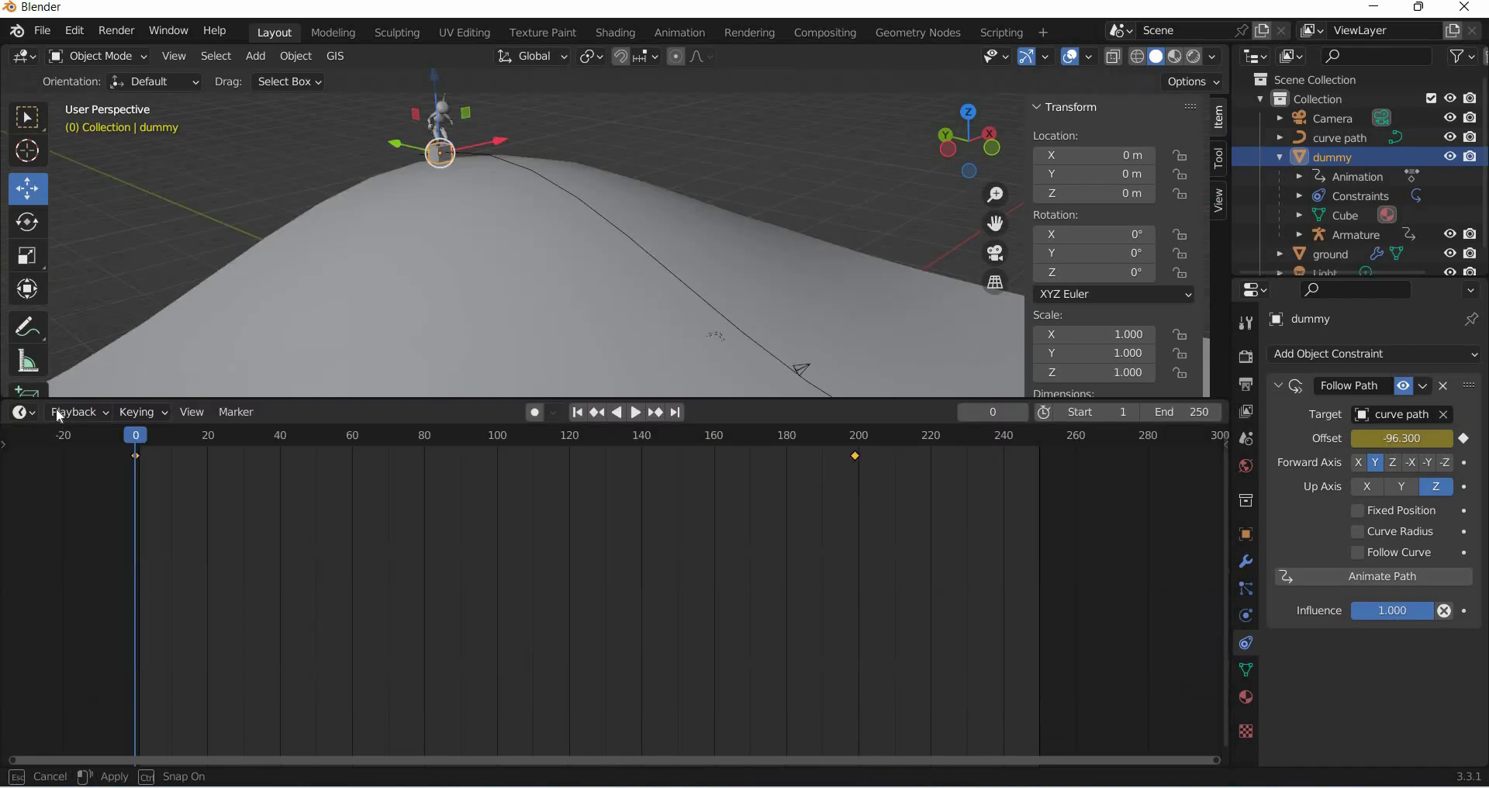
- Enlarge the timeline area, switch it to the Graph Editor and frame the whole offset curve
{"action": "left_click_drag", "start_coordinate": [57, 401], "coordinate": [57, 394]}
{"action": "left_click", "coordinate": [57, 408]}
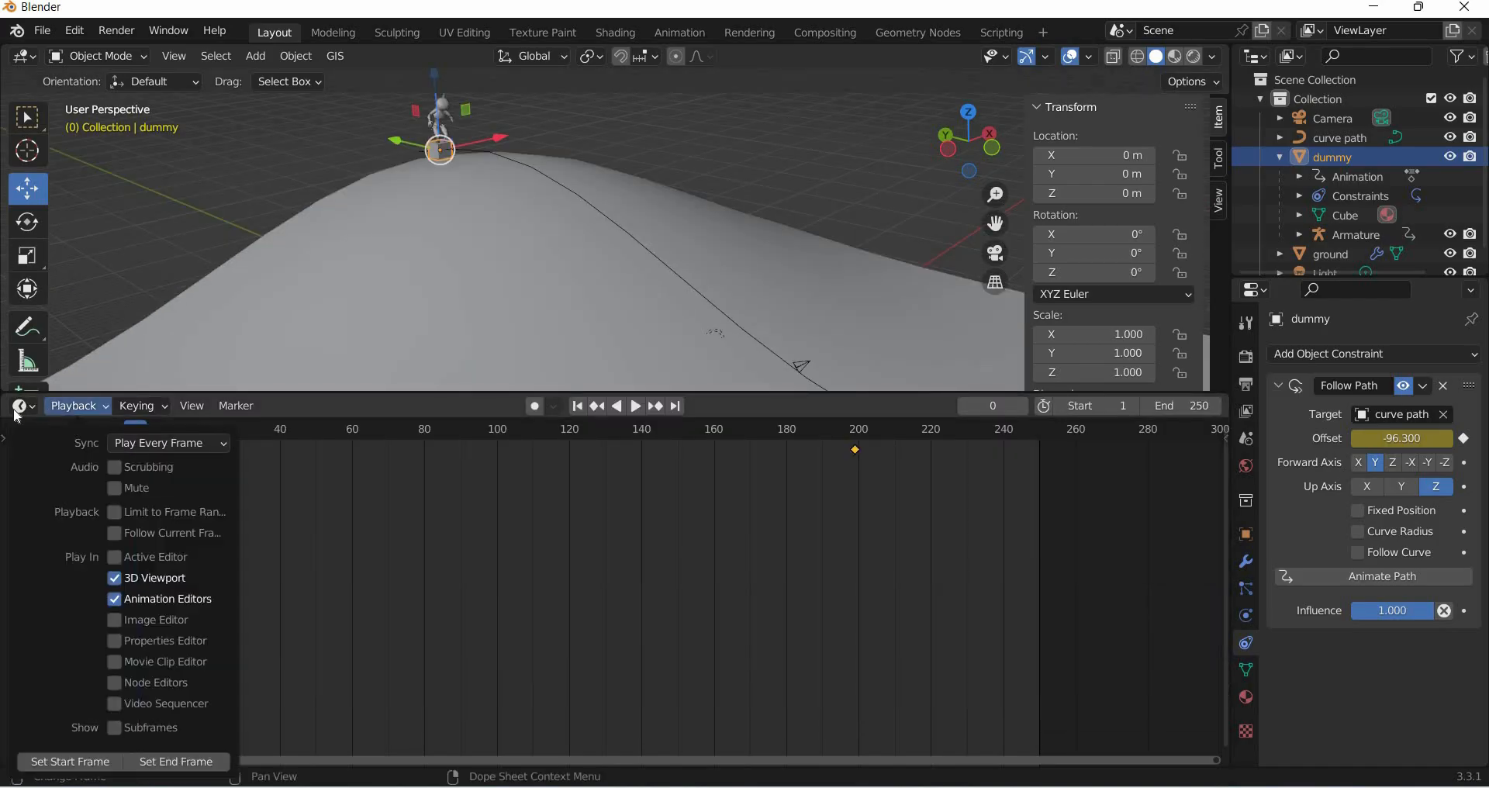
{"action": "left_click", "coordinate": [24, 405]}
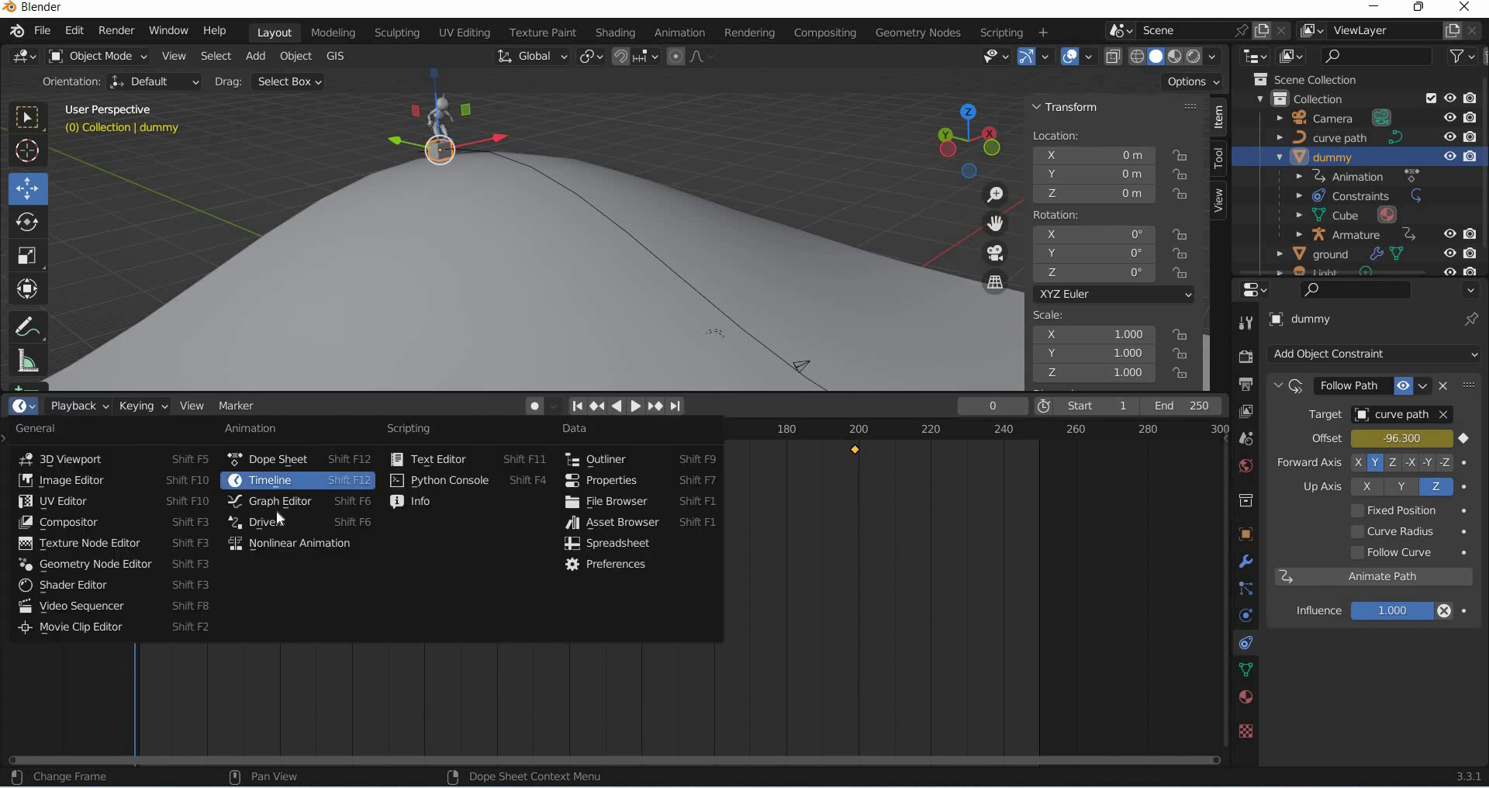
{"action": "left_click", "coordinate": [277, 506]}
{"action": "scroll", "coordinate": [597, 639], "scroll_direction": "down", "scroll_amount": 18}
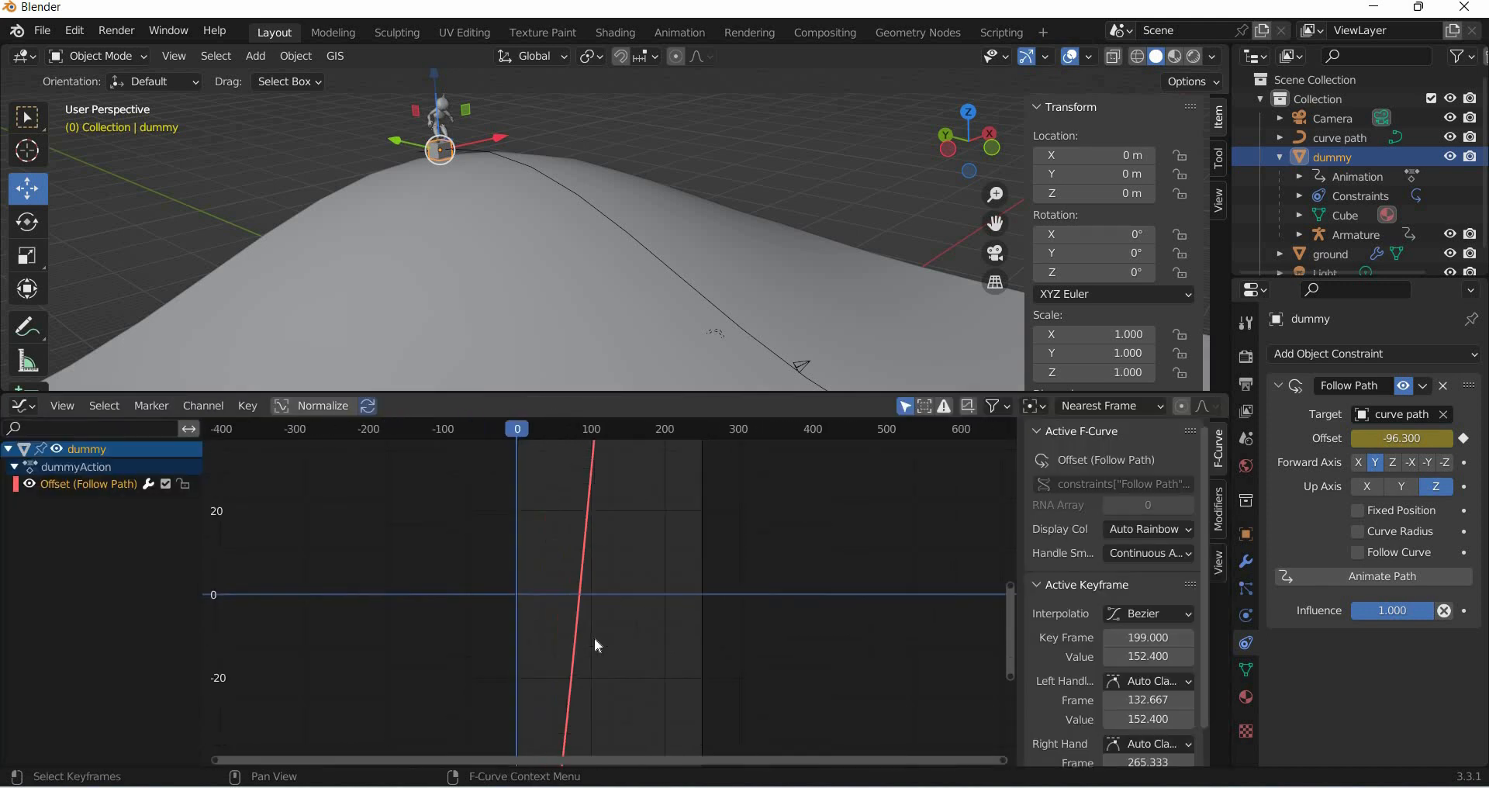
{"action": "left_click", "coordinate": [59, 406]}
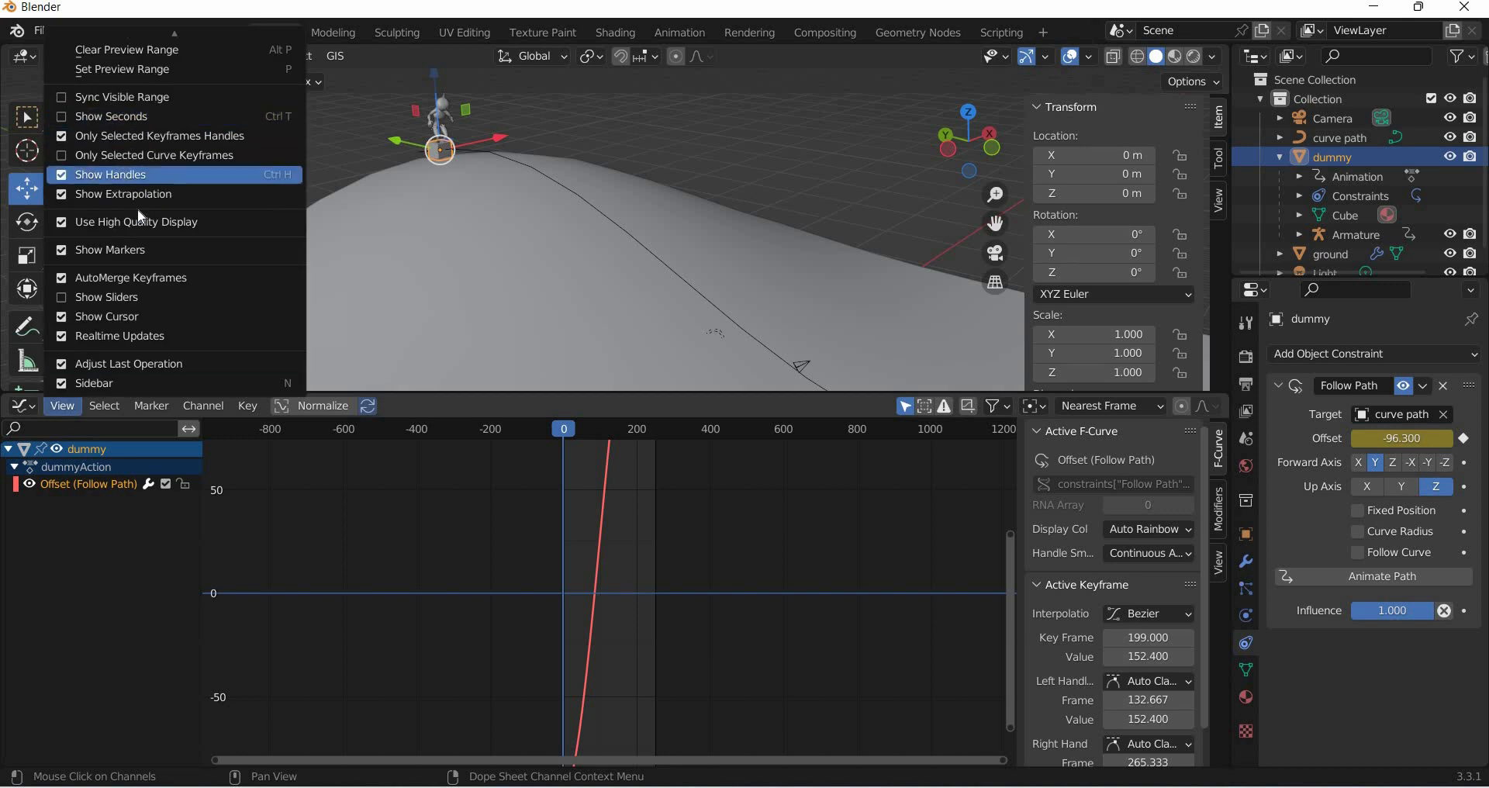
{"action": "scroll", "coordinate": [139, 210], "scroll_direction": "up", "scroll_amount": 13}
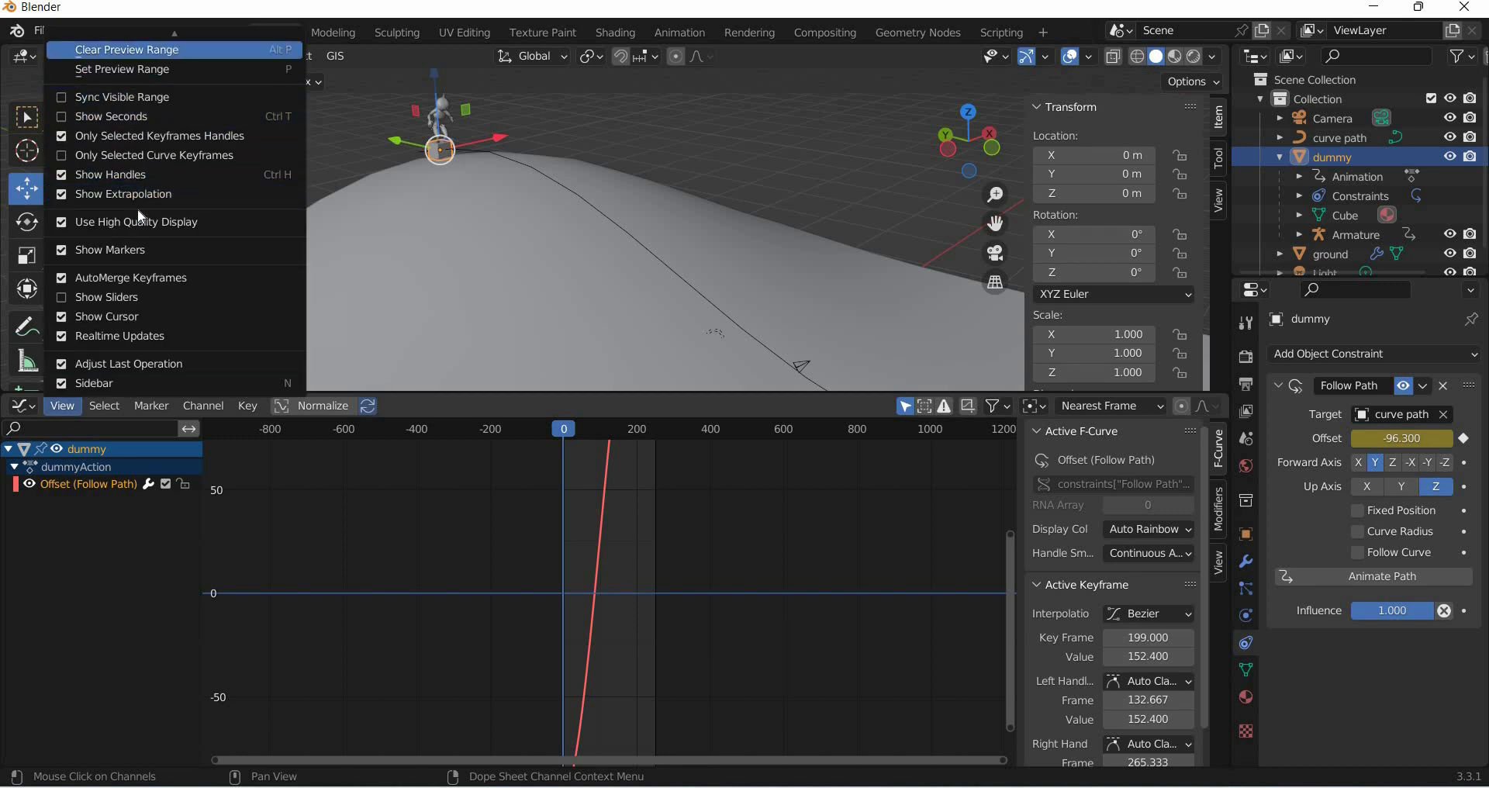
{"action": "scroll", "coordinate": [139, 210], "scroll_direction": "down", "scroll_amount": 10}
{"action": "scroll", "coordinate": [139, 208], "scroll_direction": "up", "scroll_amount": 12}
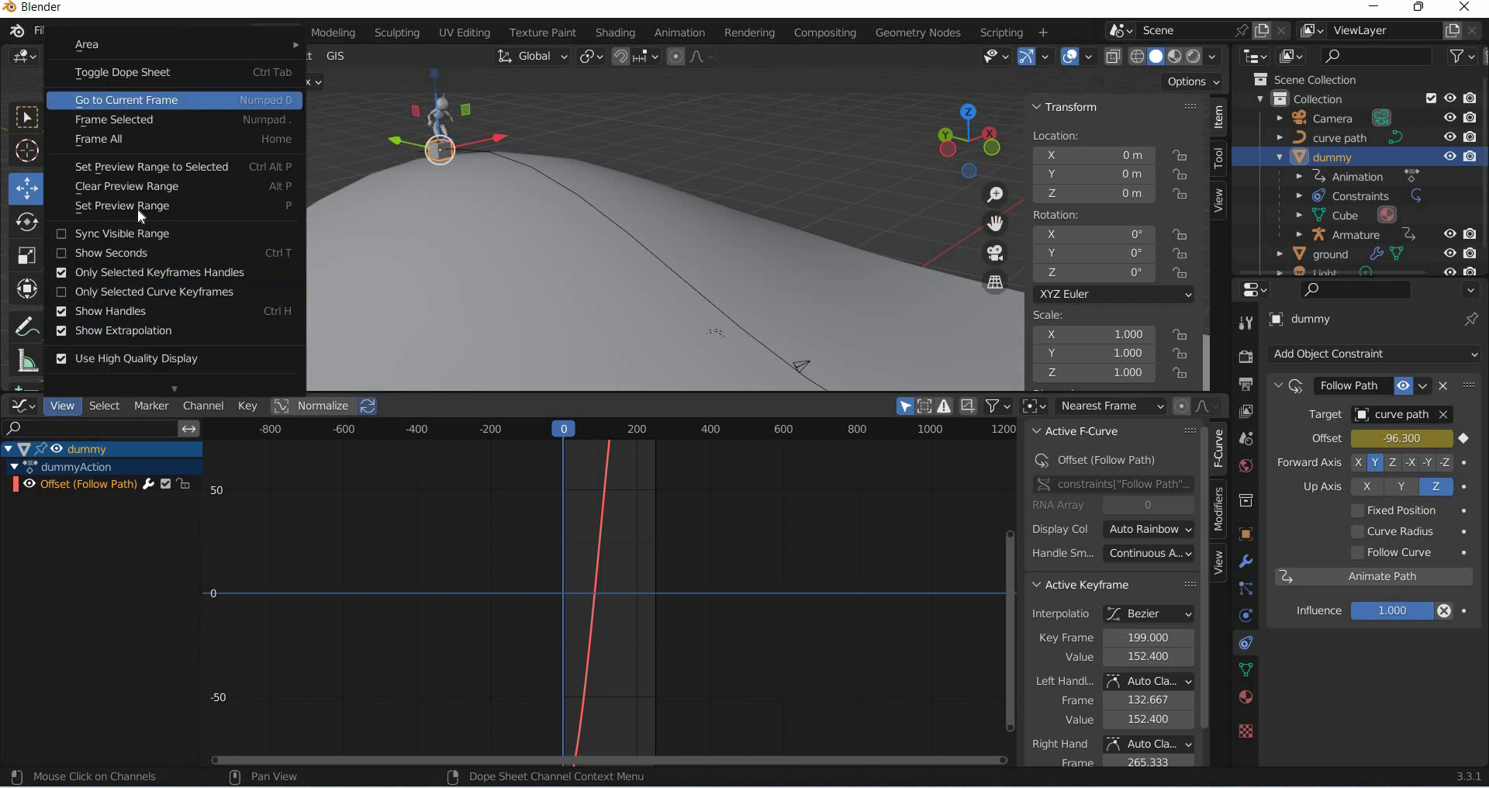
{"action": "left_click", "coordinate": [139, 122]}
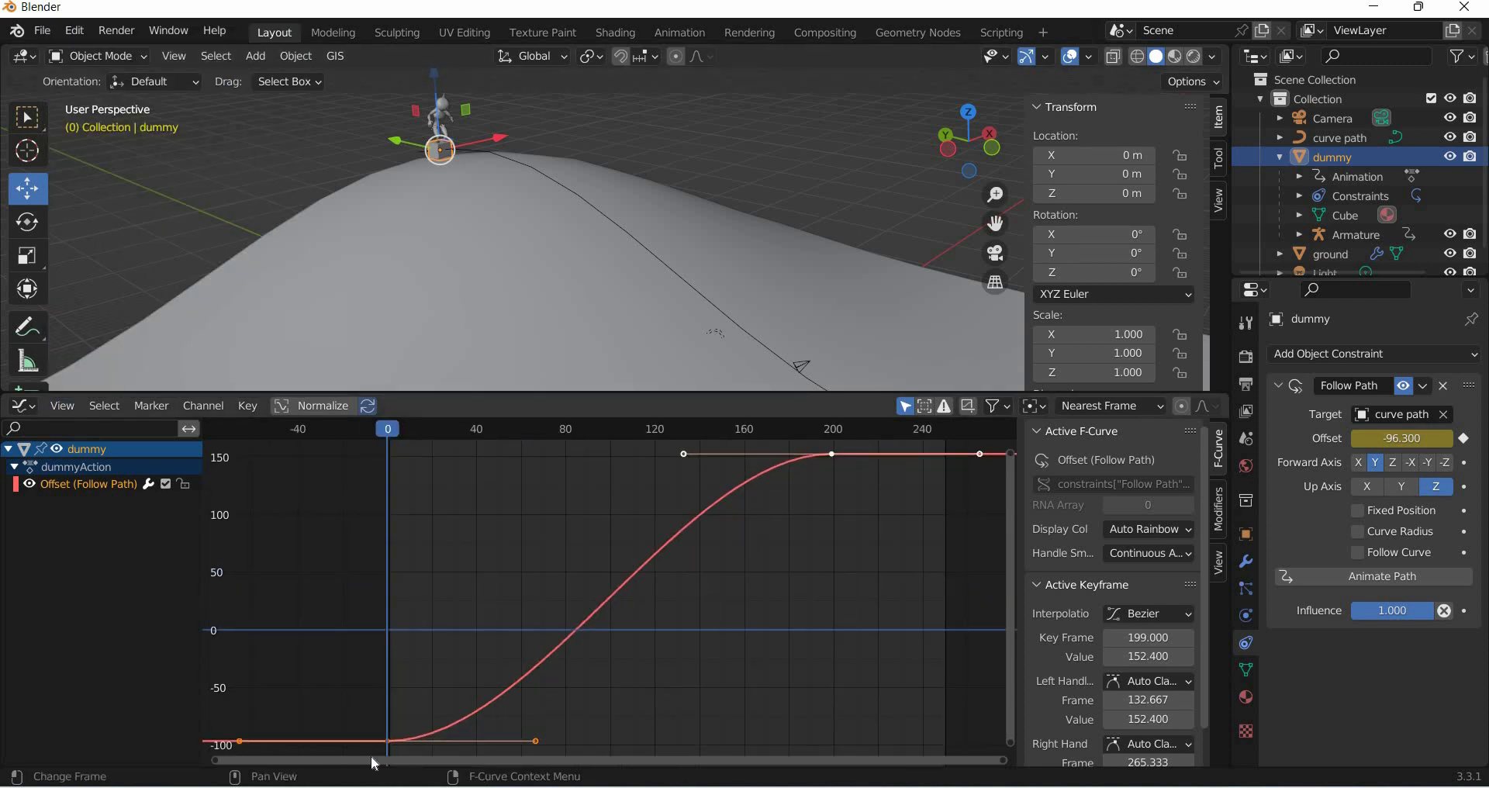
- Select all offset keyframes, set their interpolation to Linear, and play back the motion
{"action": "left_click_drag", "start_coordinate": [867, 444], "coordinate": [395, 745]}
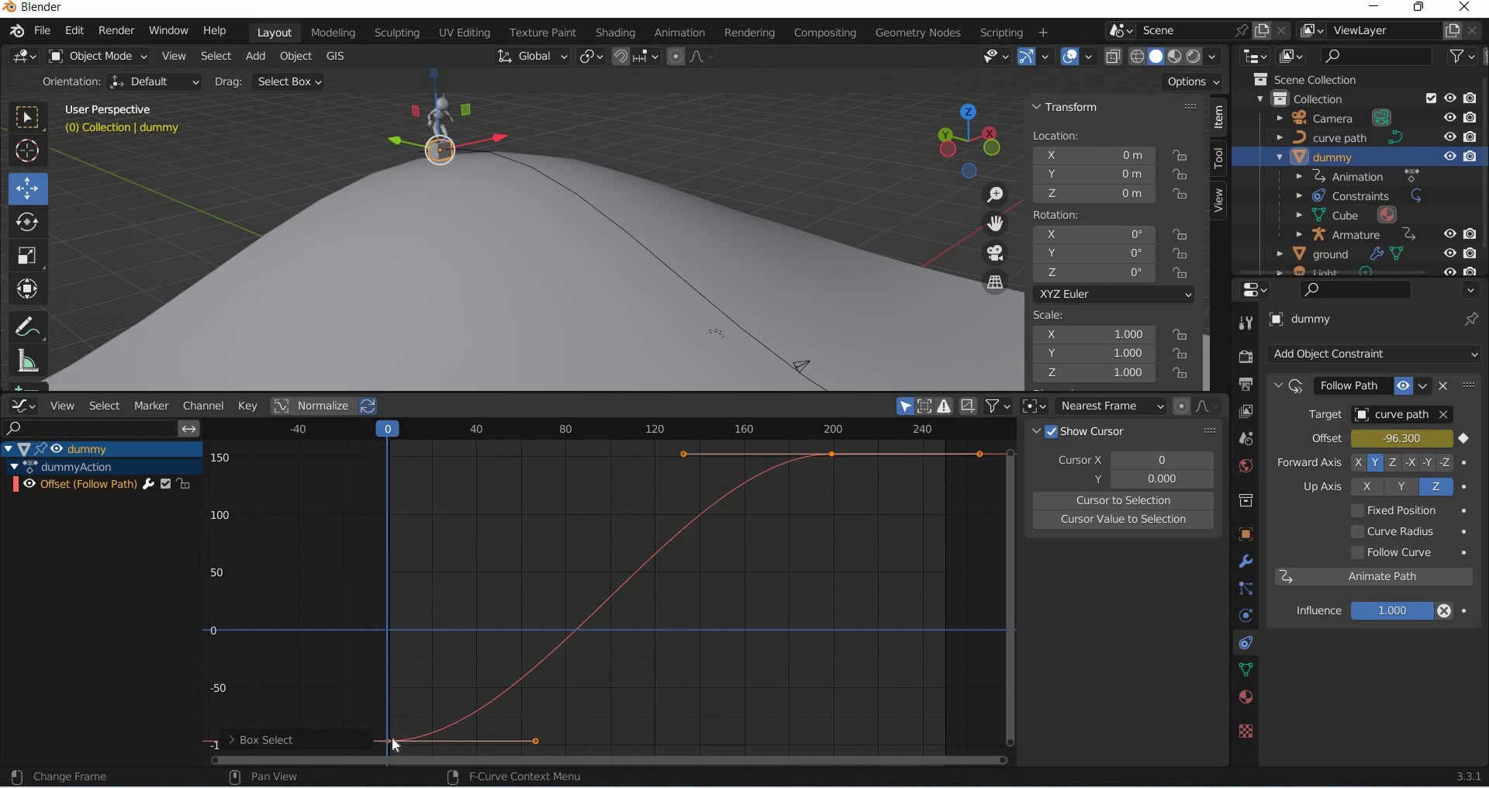
{"action": "right_click", "coordinate": [376, 656]}
{"action": "mouse_move", "coordinate": [380, 630]}
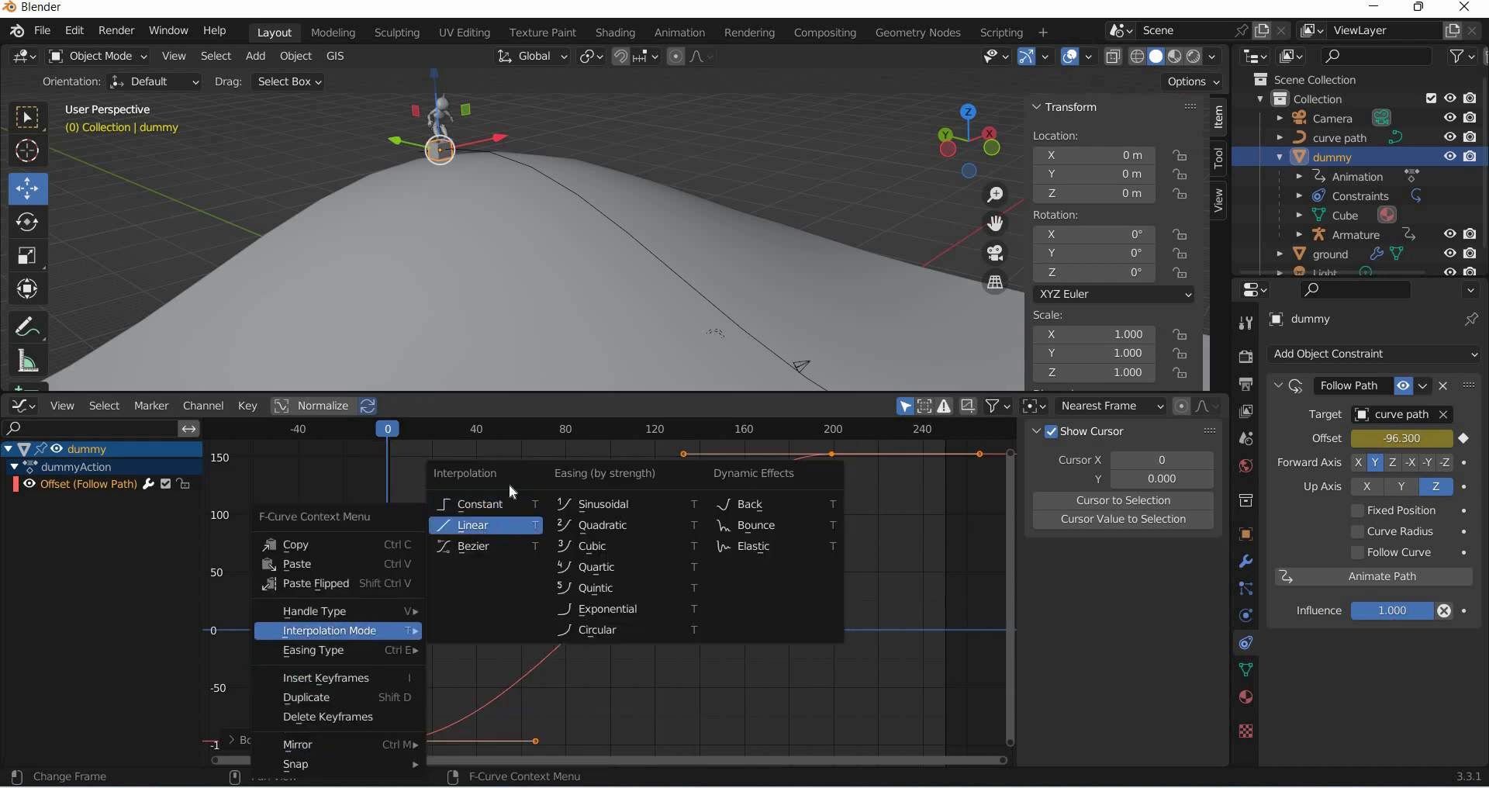
{"action": "left_click", "coordinate": [482, 525]}
{"action": "key", "text": "space"}
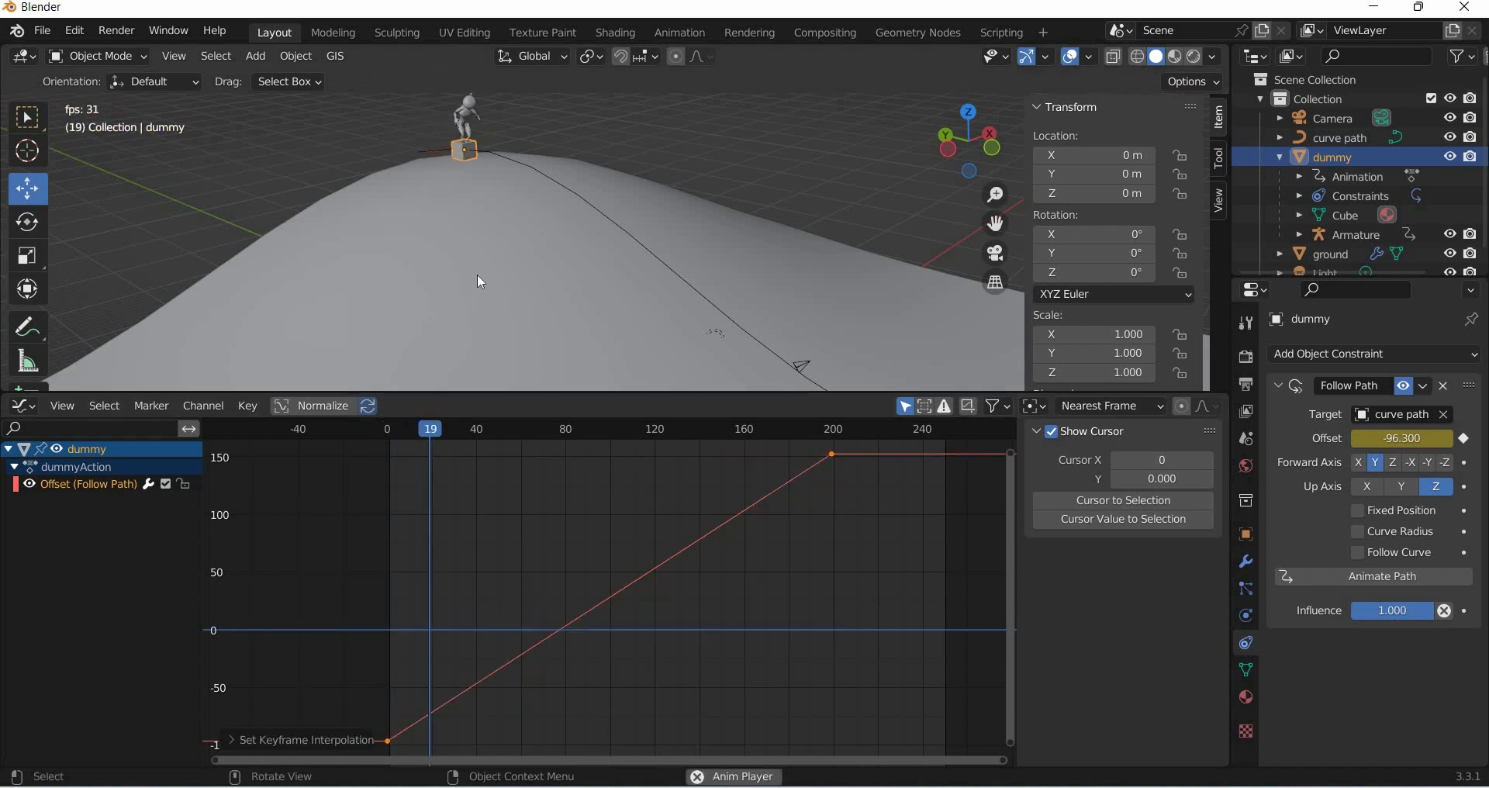
{"action": "key", "text": "space"}
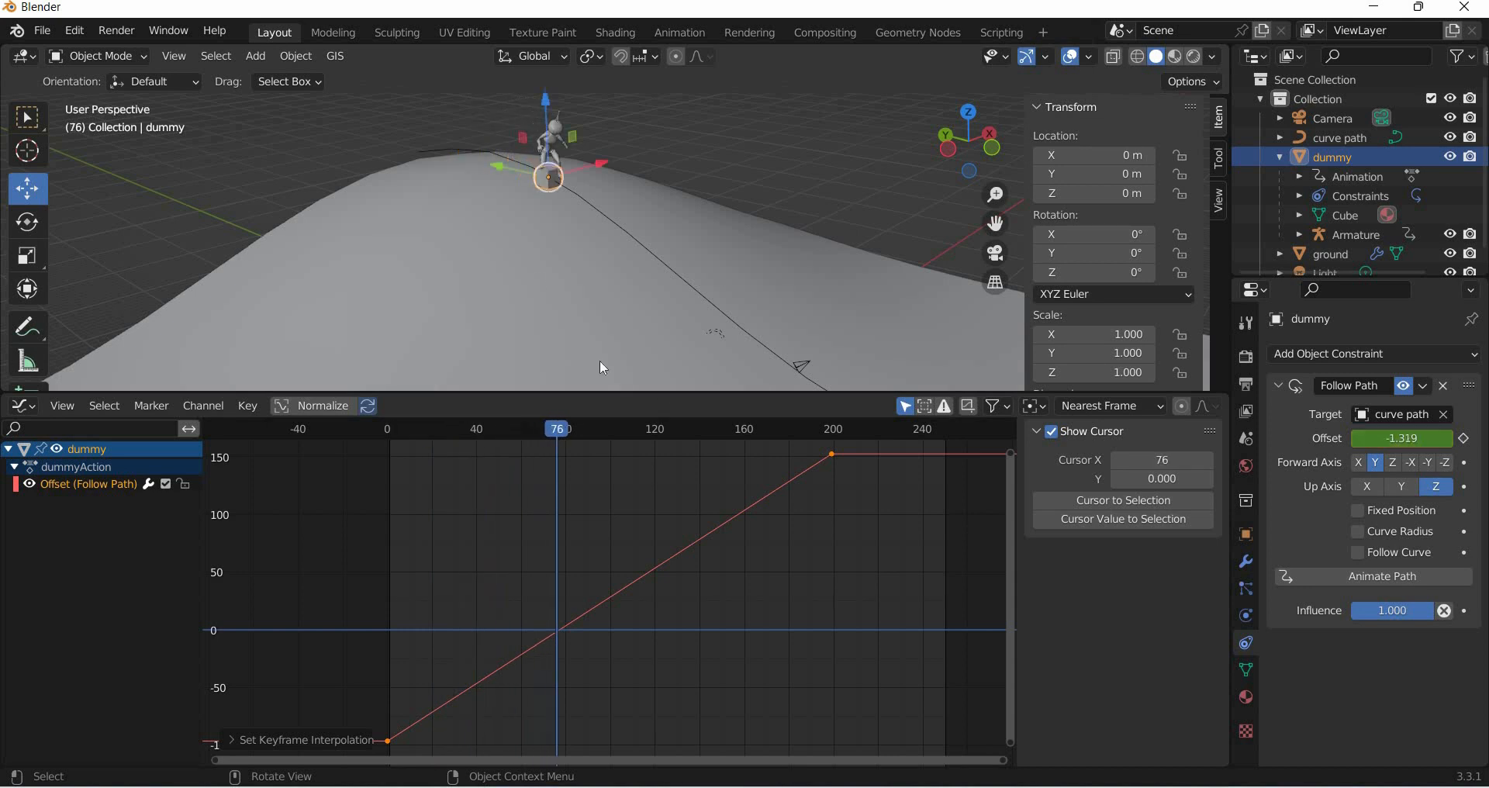
- Switch the editor back to the Timeline and shrink it to enlarge the 3D viewport
{"action": "left_click", "coordinate": [25, 407]}
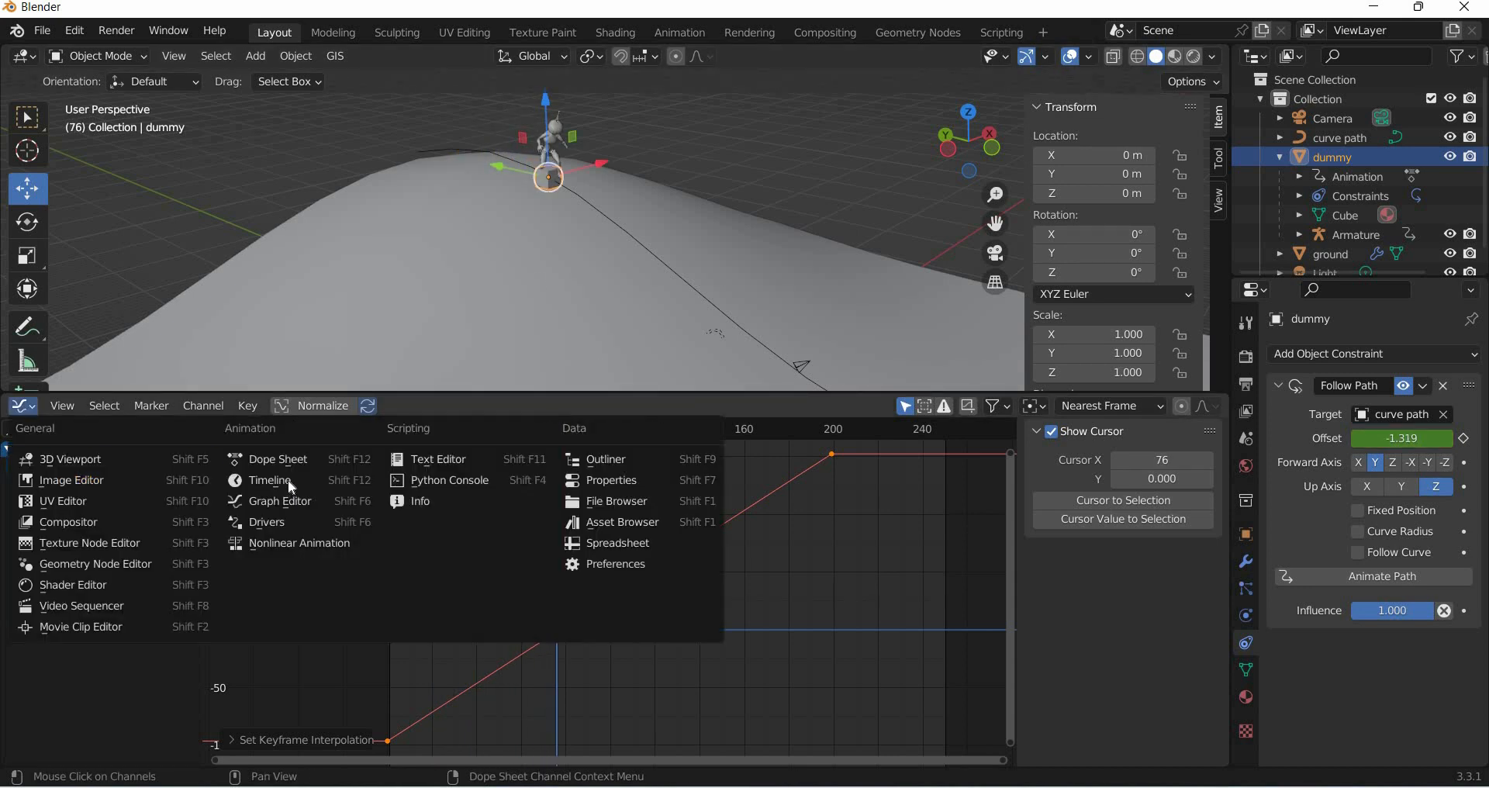
{"action": "key", "text": "Return"}
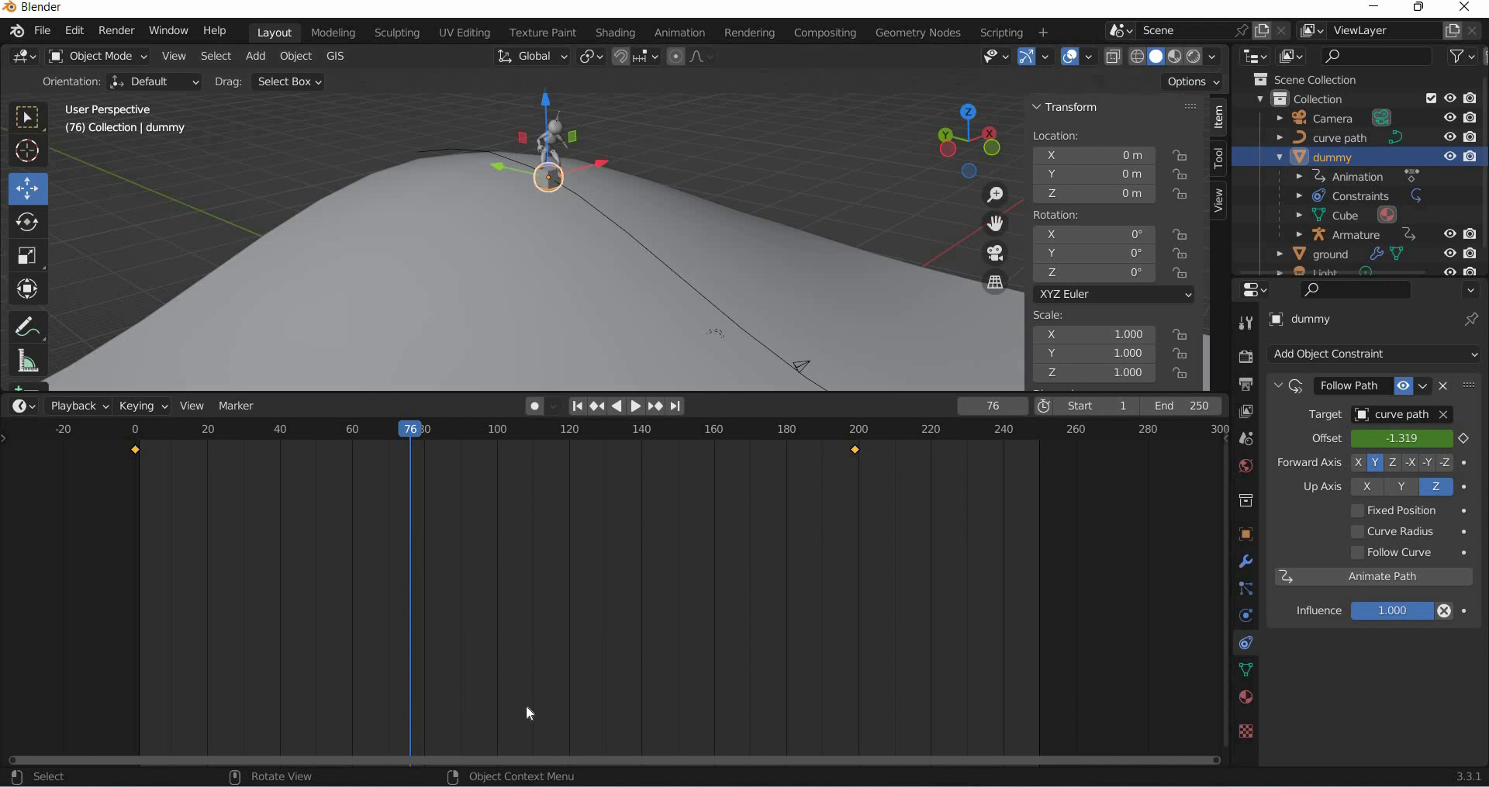
{"action": "left_click_drag", "start_coordinate": [526, 392], "coordinate": [526, 741]}
{"action": "scroll", "coordinate": [434, 448], "scroll_direction": "up", "scroll_amount": 2}
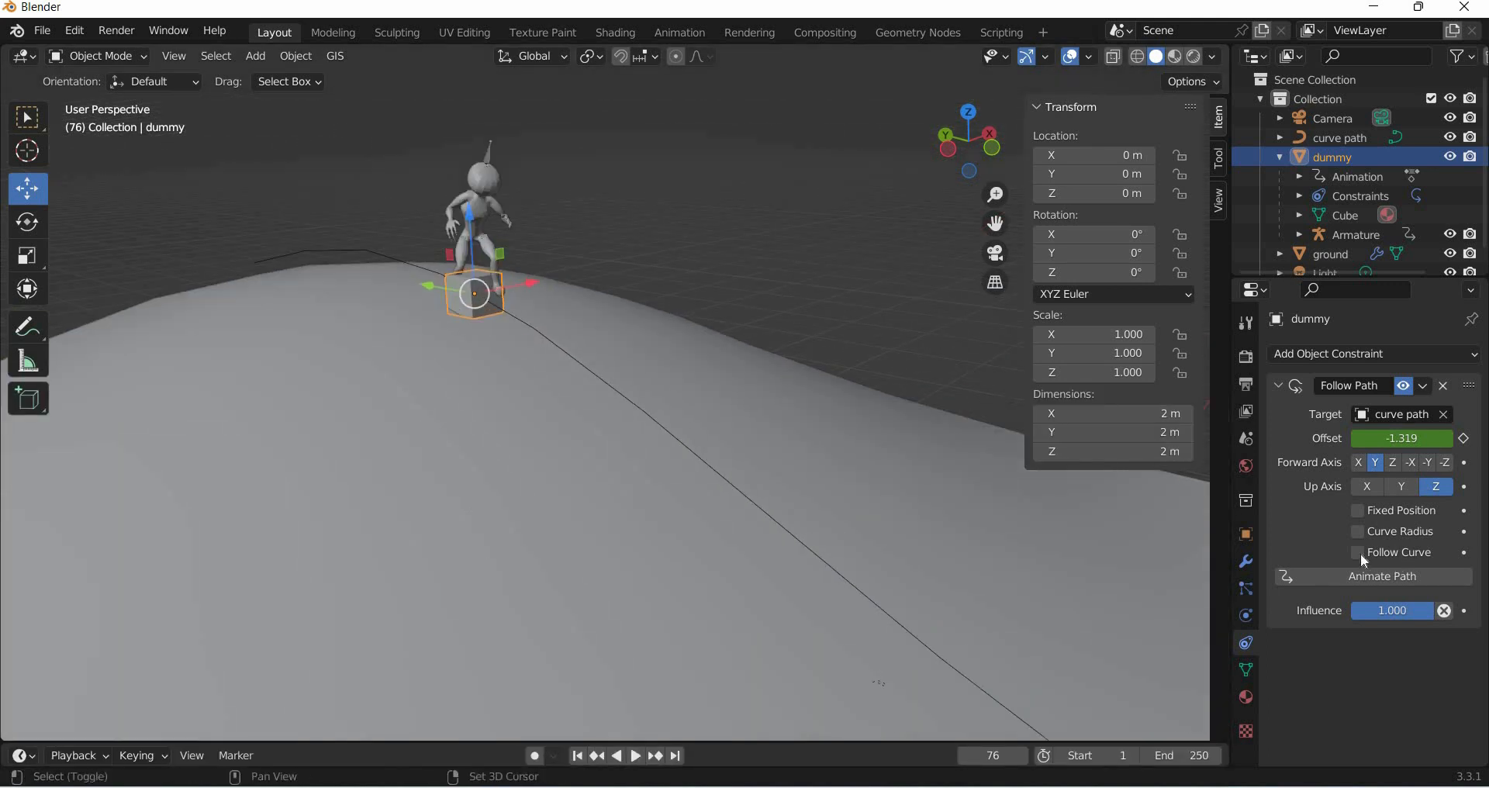
- Set the dummy's viewport display to show as Bounds
{"action": "middle_click_drag", "start_coordinate": [435, 448], "coordinate": [483, 585], "text": "shift"}
{"action": "left_click", "coordinate": [1246, 534]}
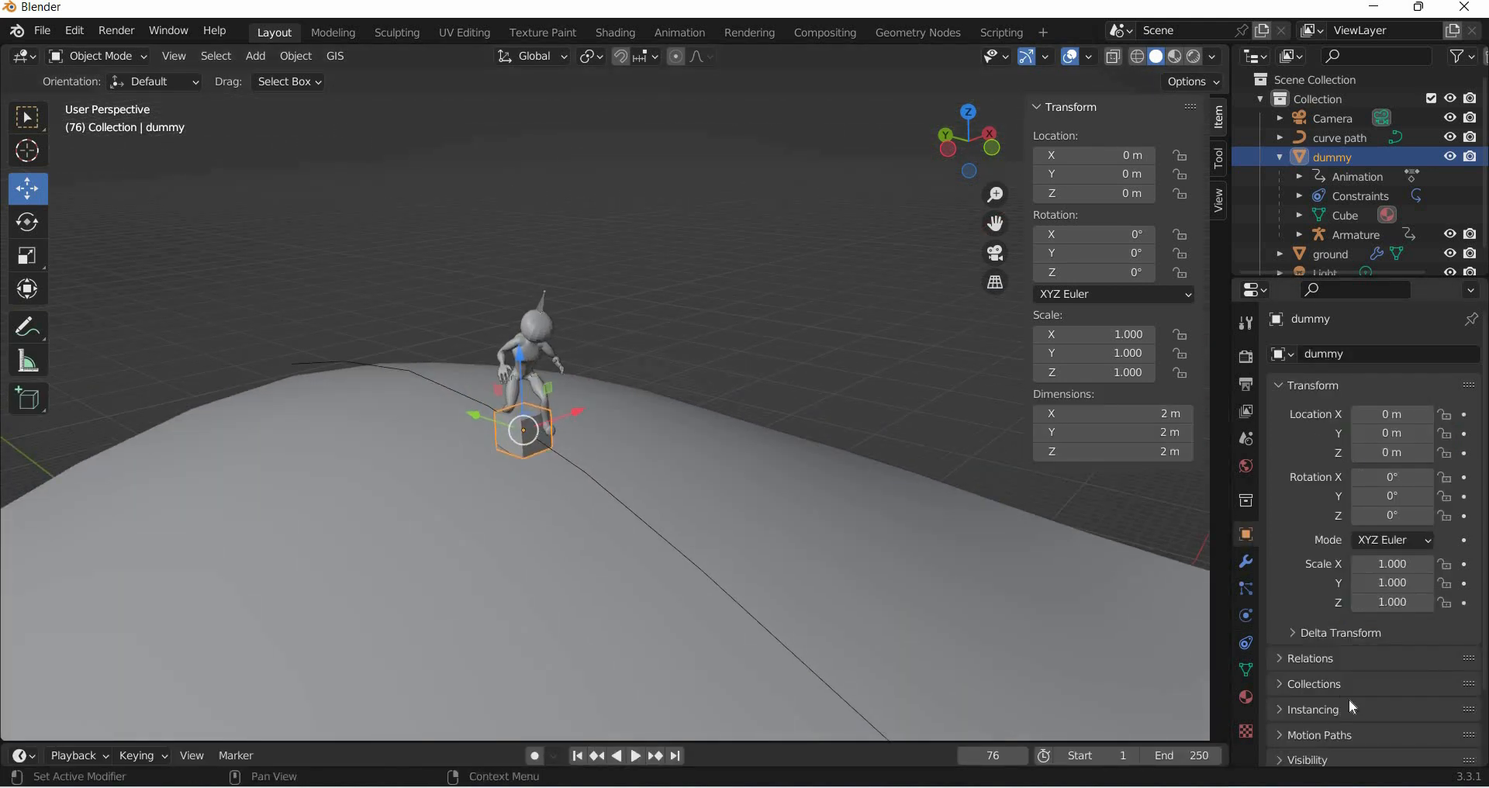
{"action": "scroll", "coordinate": [1348, 701], "scroll_direction": "down", "scroll_amount": 3}
{"action": "left_click", "coordinate": [1351, 671]}
{"action": "scroll", "coordinate": [1417, 681], "scroll_direction": "down", "scroll_amount": 6}
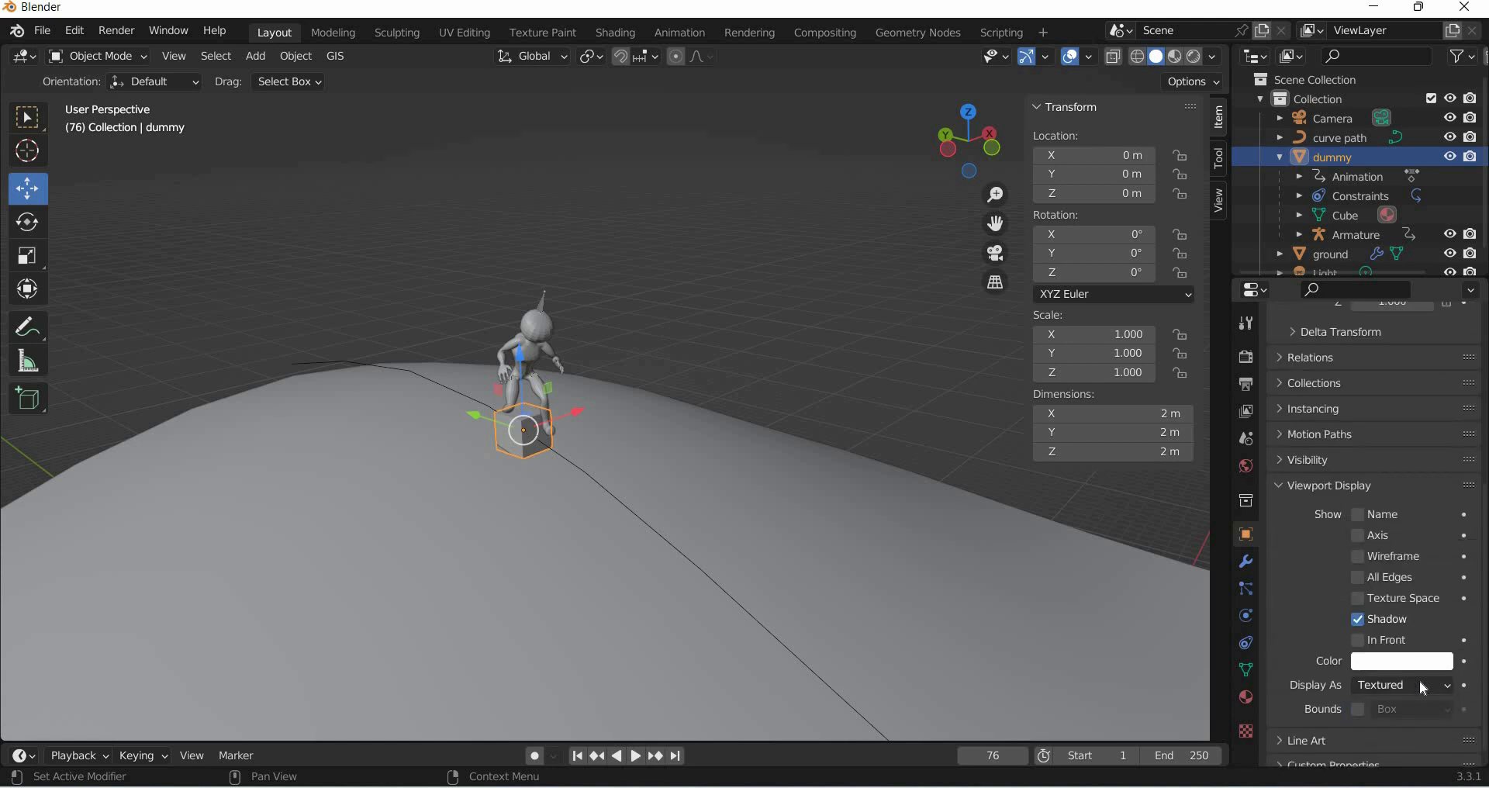
{"action": "left_click", "coordinate": [1420, 680]}
{"action": "left_click", "coordinate": [1396, 663]}
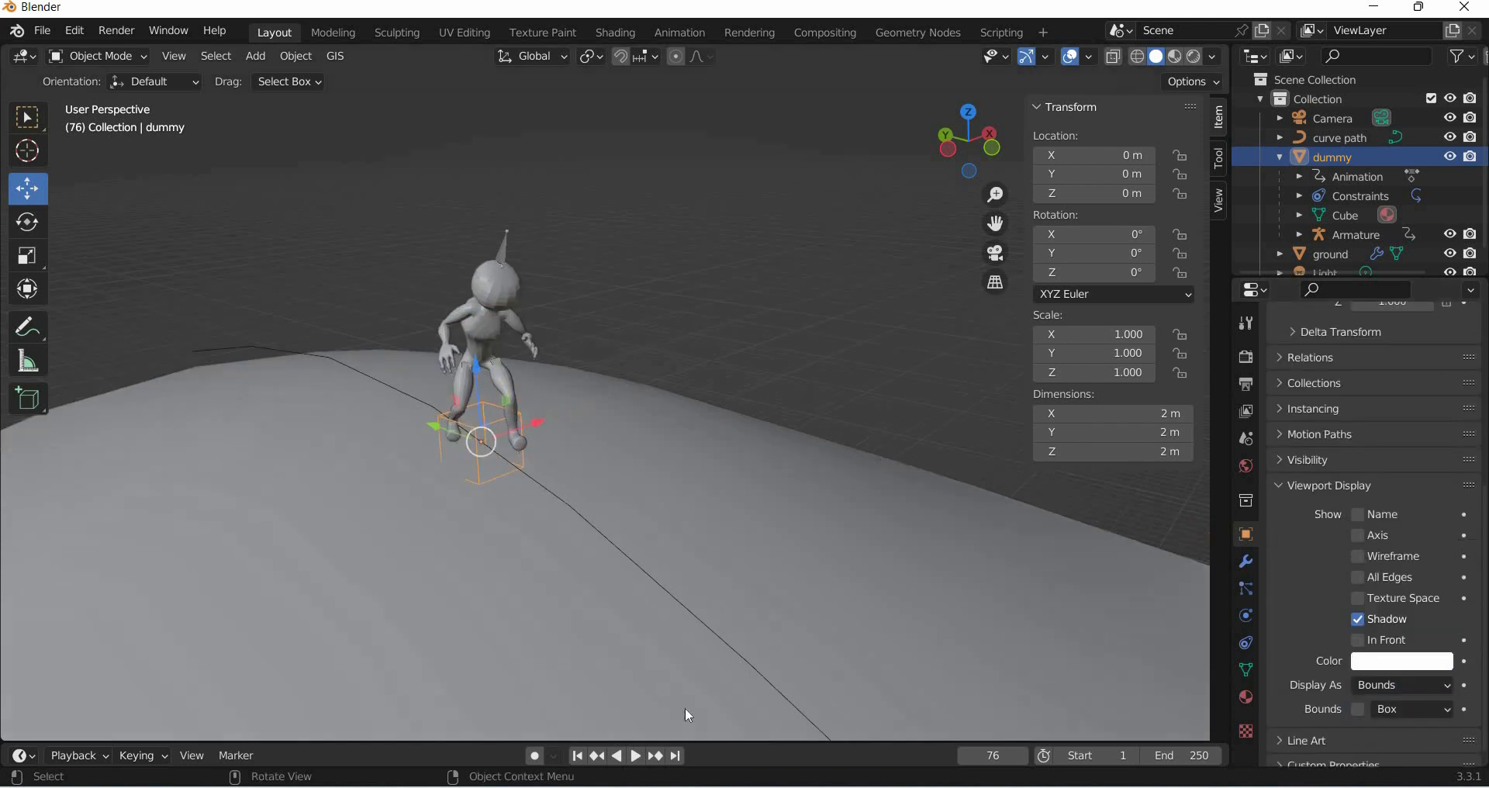
- Jump to the first frame and set the dummy's Z location to -1.12 m
{"action": "scroll", "coordinate": [688, 715], "scroll_direction": "up", "scroll_amount": 2}
{"action": "left_click", "coordinate": [577, 757]}
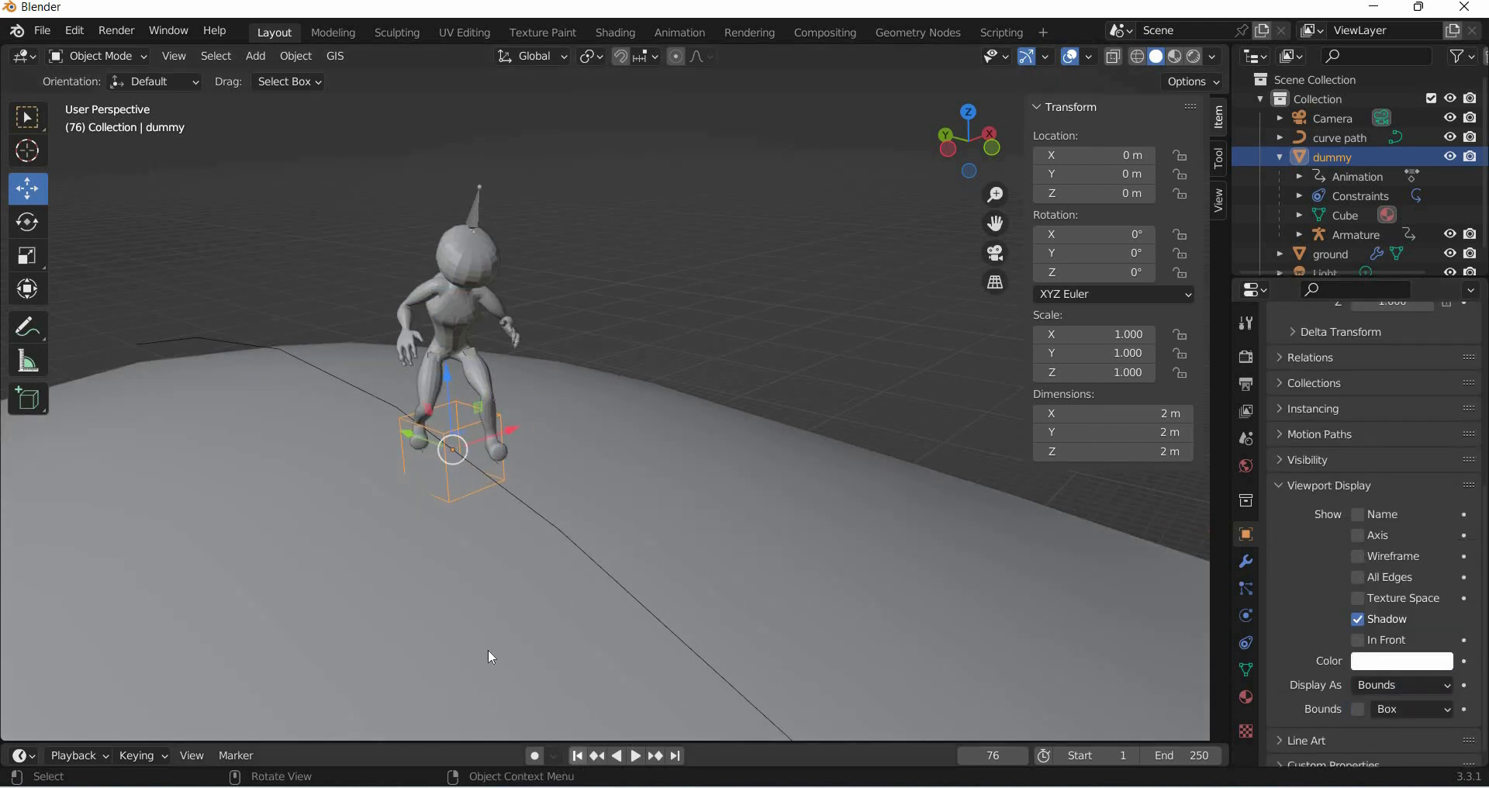
{"action": "scroll", "coordinate": [570, 618], "scroll_direction": "down", "scroll_amount": 1}
{"action": "middle_click_drag", "start_coordinate": [569, 618], "coordinate": [346, 628]}
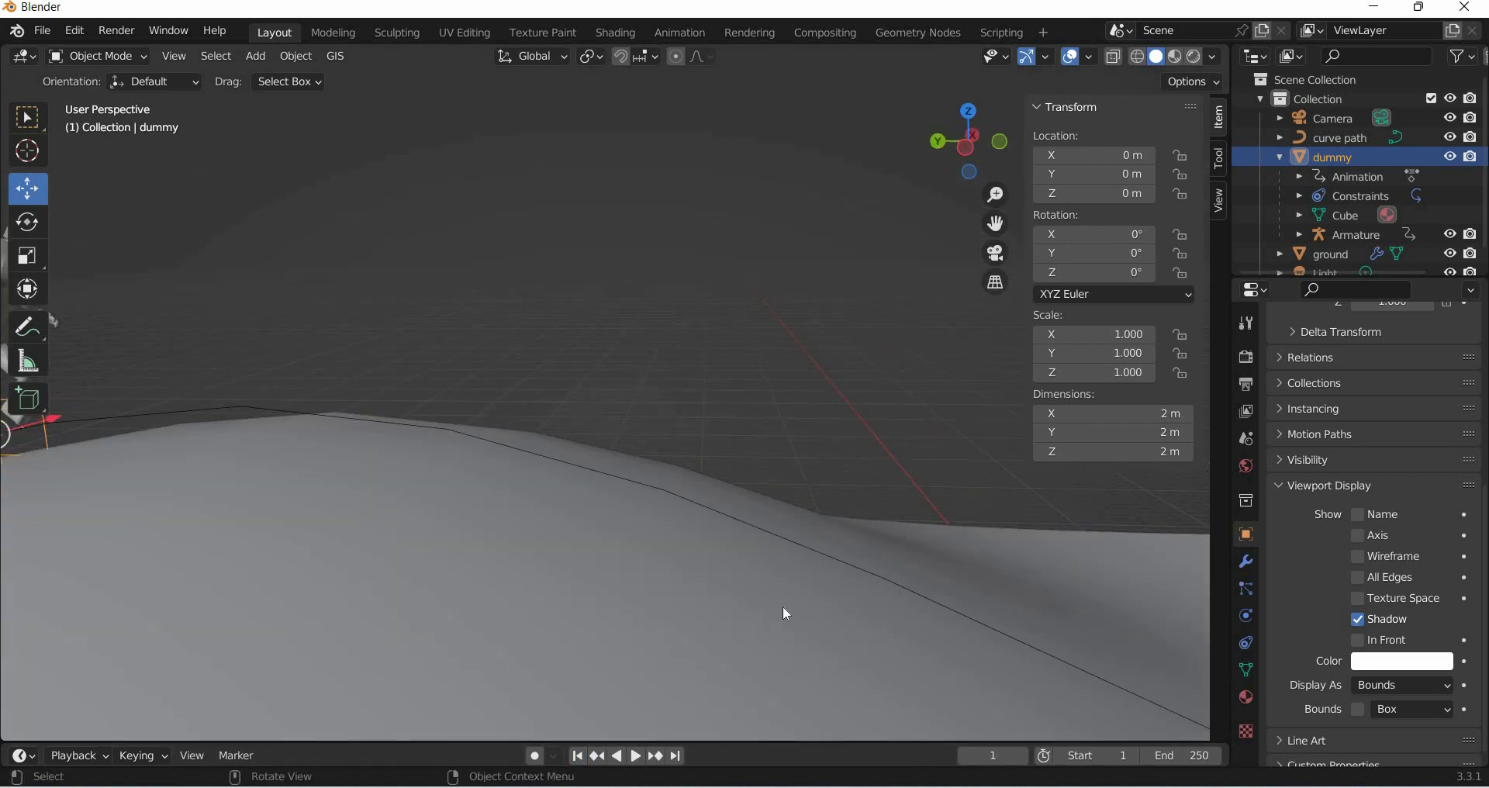
{"action": "middle_click_drag", "start_coordinate": [784, 606], "coordinate": [1124, 592], "text": "shift"}
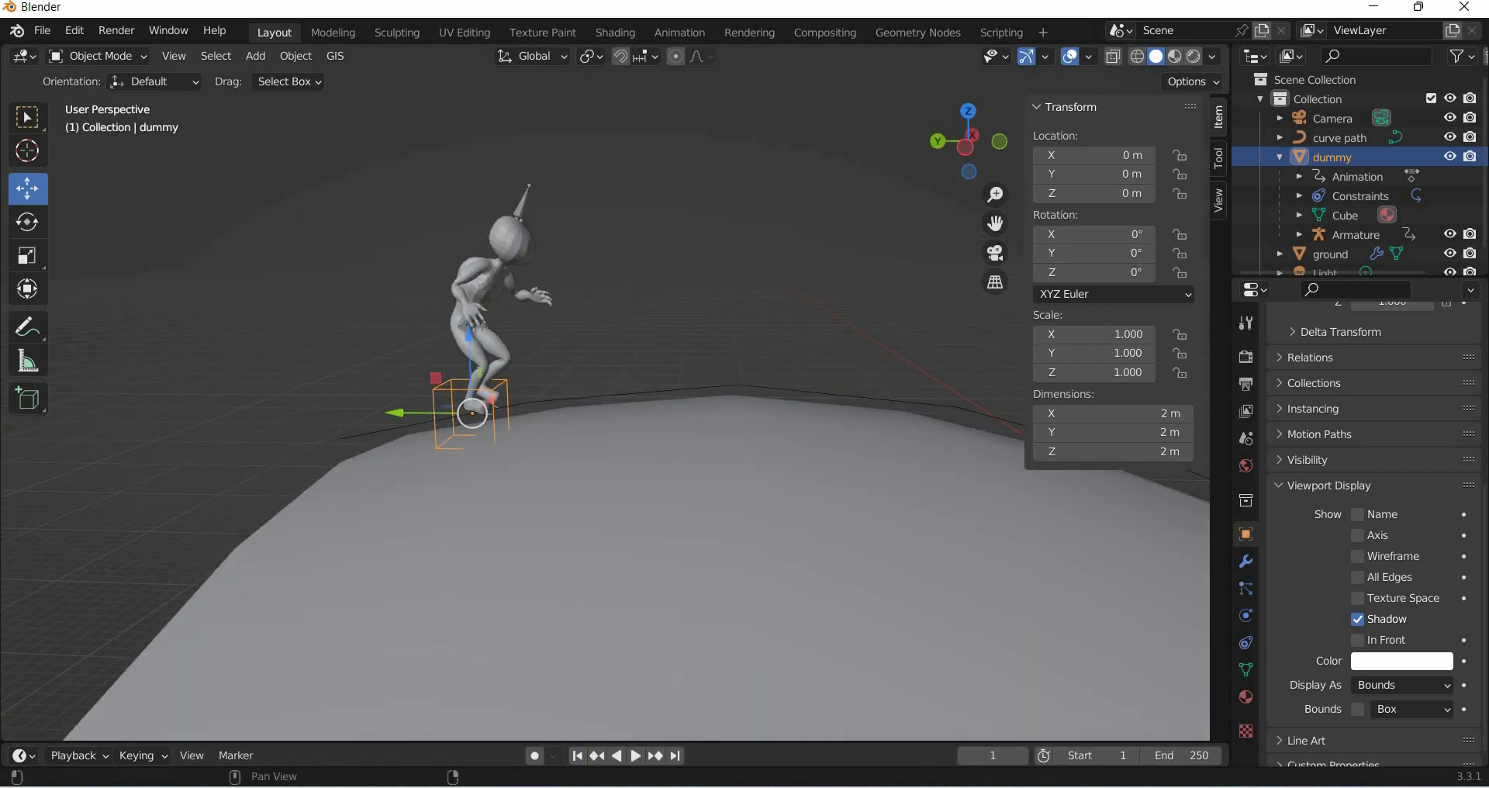
{"action": "left_click_drag", "start_coordinate": [1105, 194], "coordinate": [1082, 193]}
{"action": "left_click_drag", "start_coordinate": [1094, 193], "coordinate": [1059, 194]}
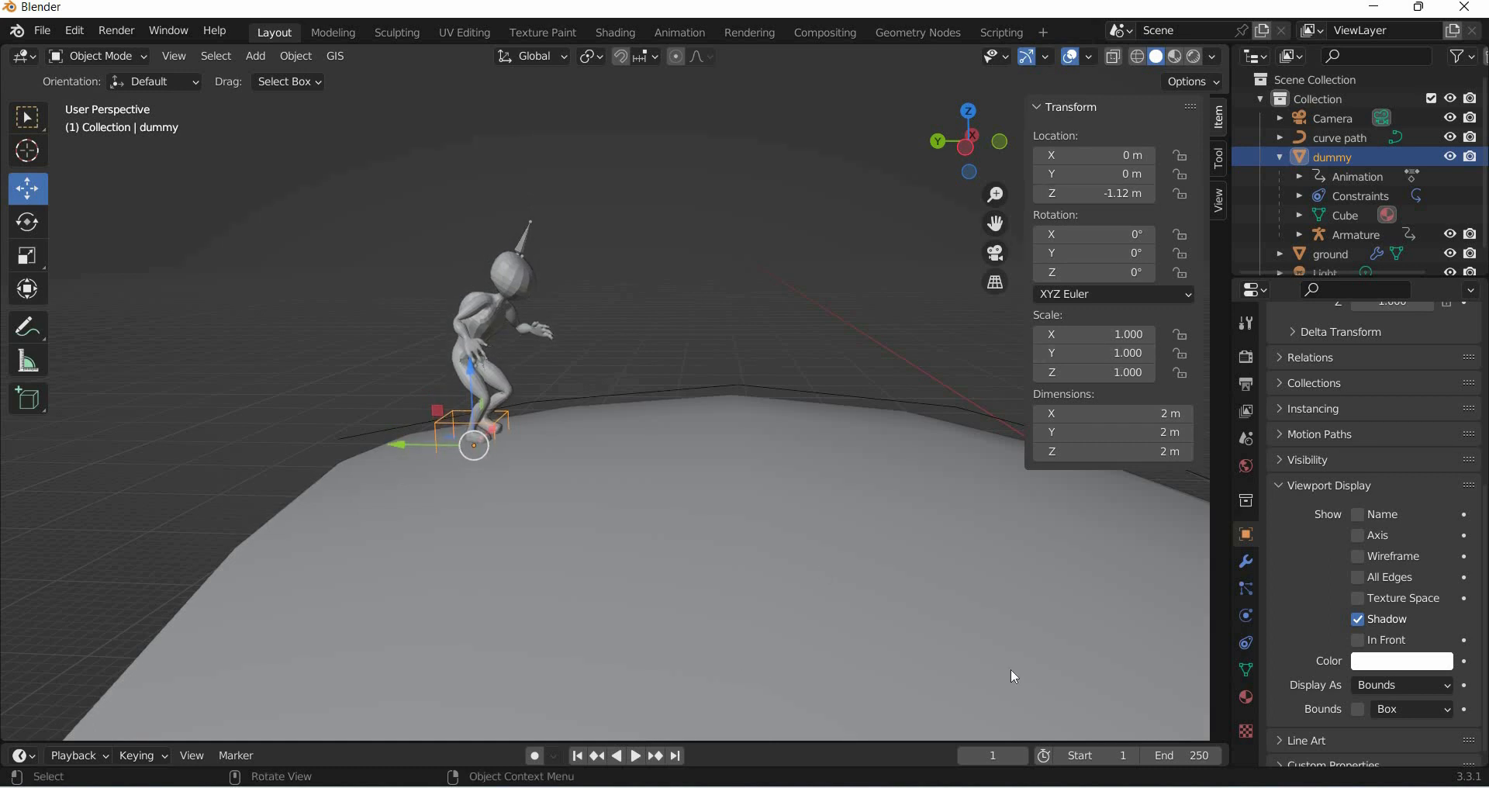
- Play the animation to watch the alien walk along the path
{"action": "key", "text": "space"}
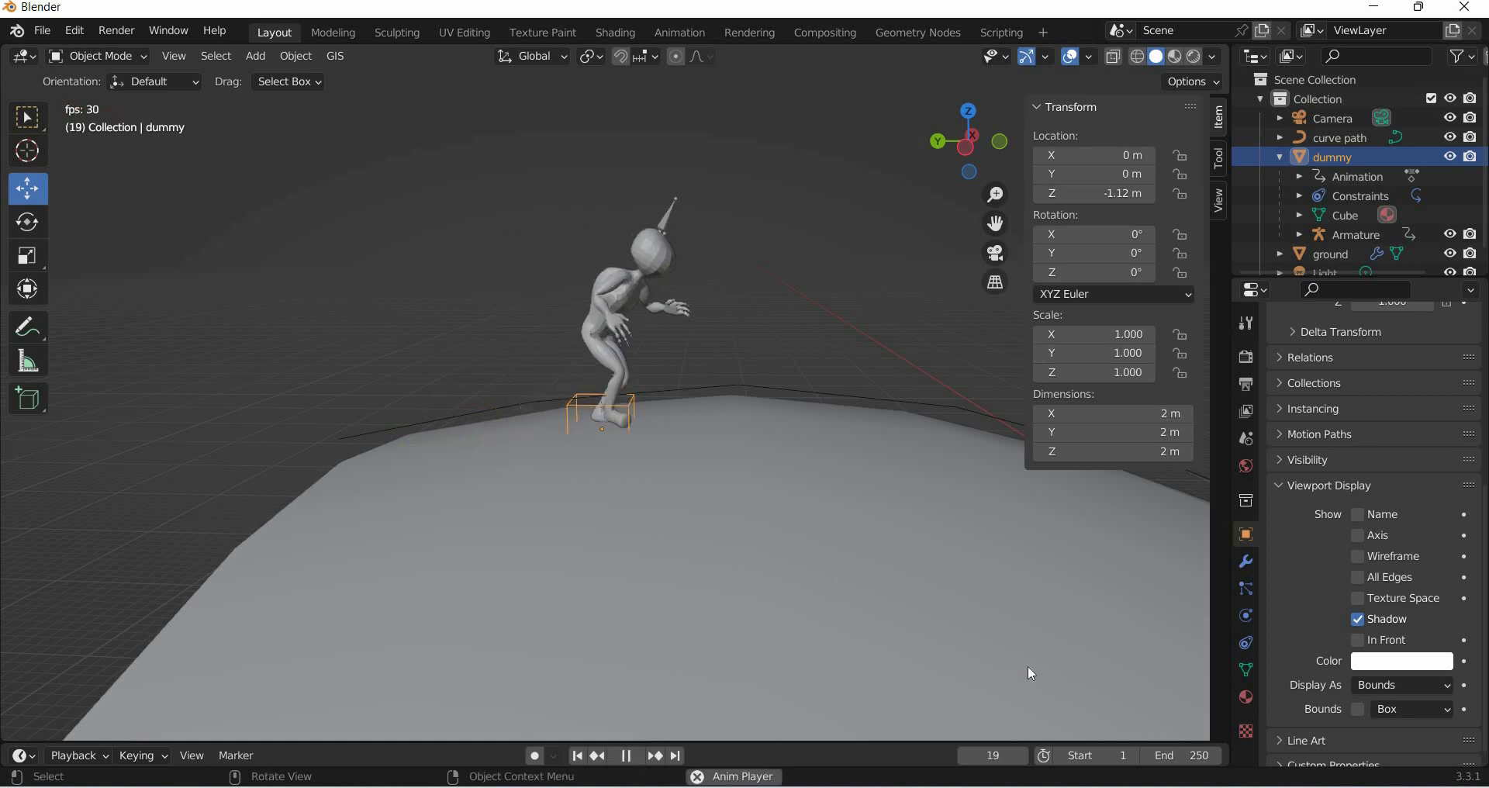
{"action": "key", "text": "space"}
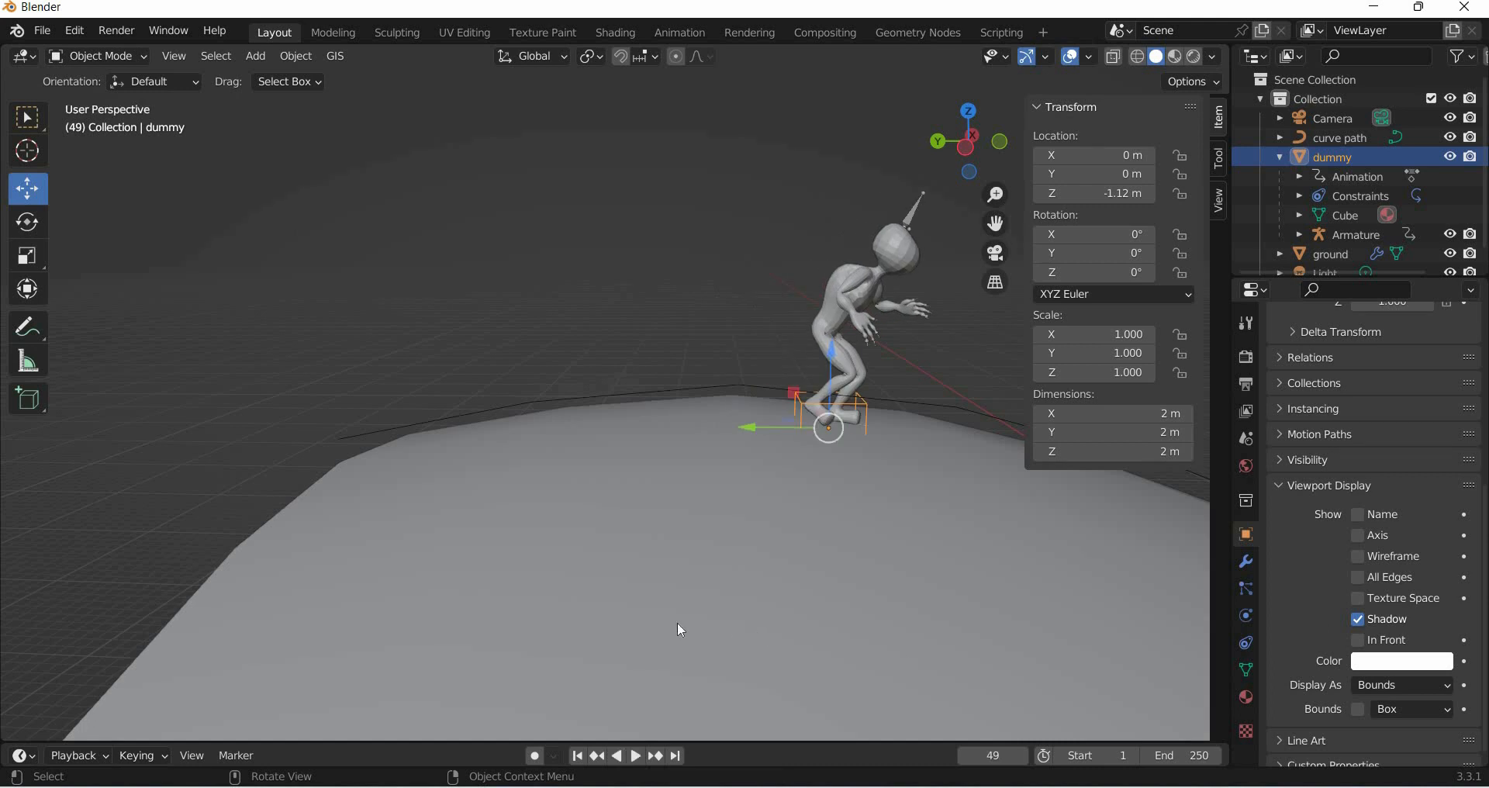
{"action": "middle_click_drag", "start_coordinate": [681, 630], "coordinate": [737, 619]}
{"action": "key", "text": "space"}
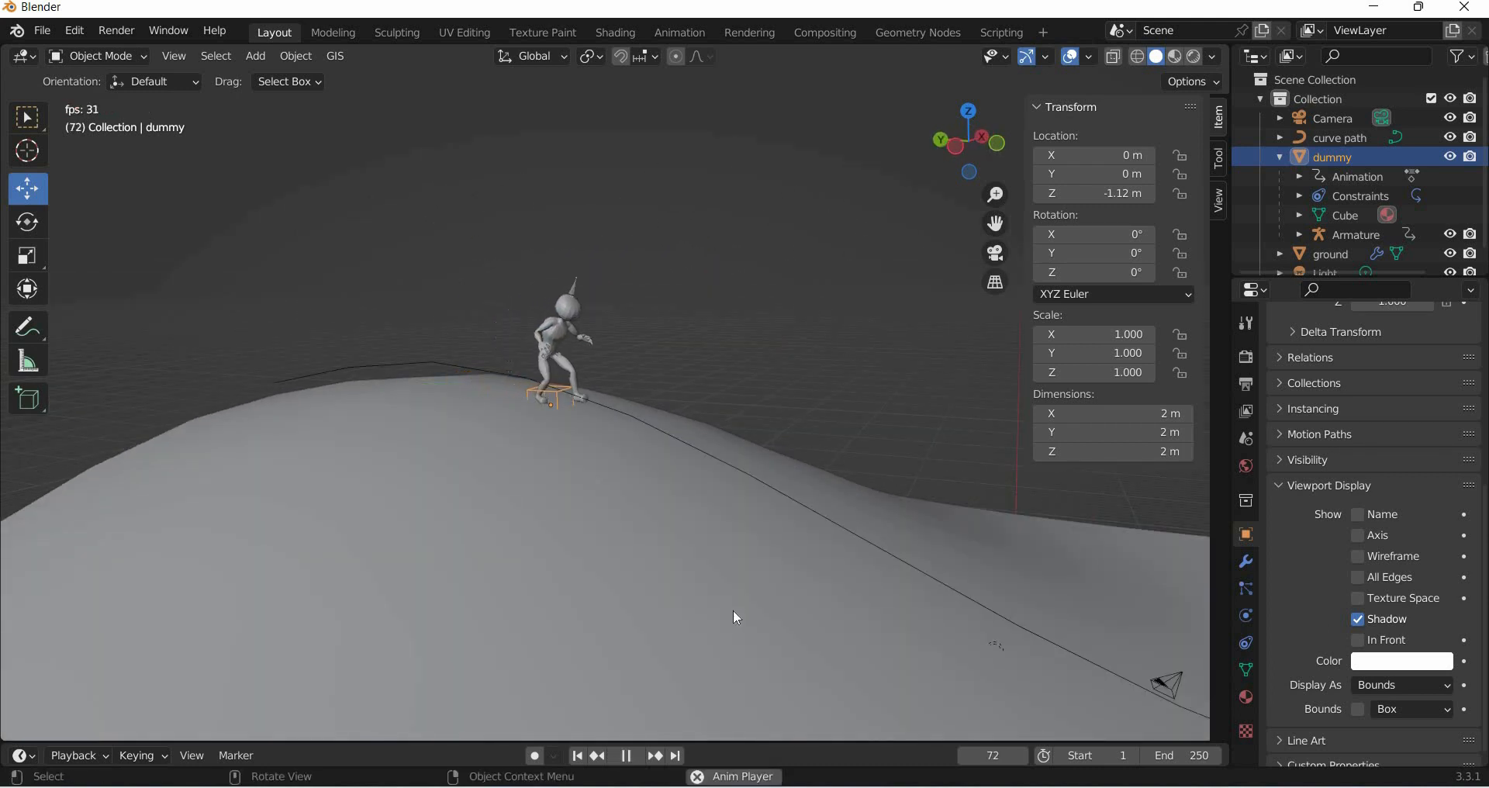
- Play the animation from several frames to check the alien walking along the path
{"action": "key", "text": "space"}
{"action": "scroll", "coordinate": [831, 733], "scroll_direction": "up", "scroll_amount": 6}
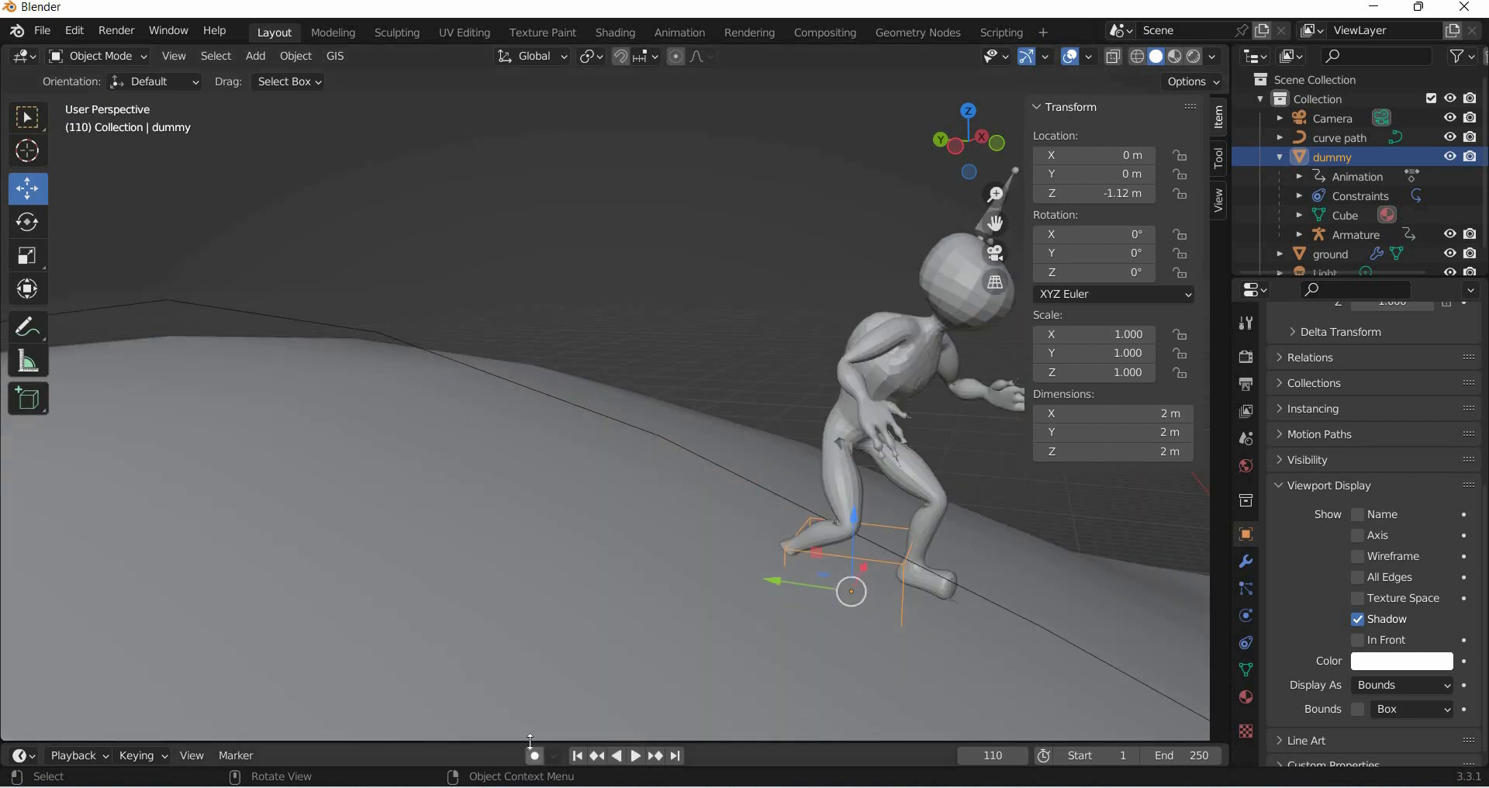
{"action": "left_click_drag", "start_coordinate": [526, 614], "coordinate": [529, 619]}
{"action": "key", "text": "shift+ctrl+space"}
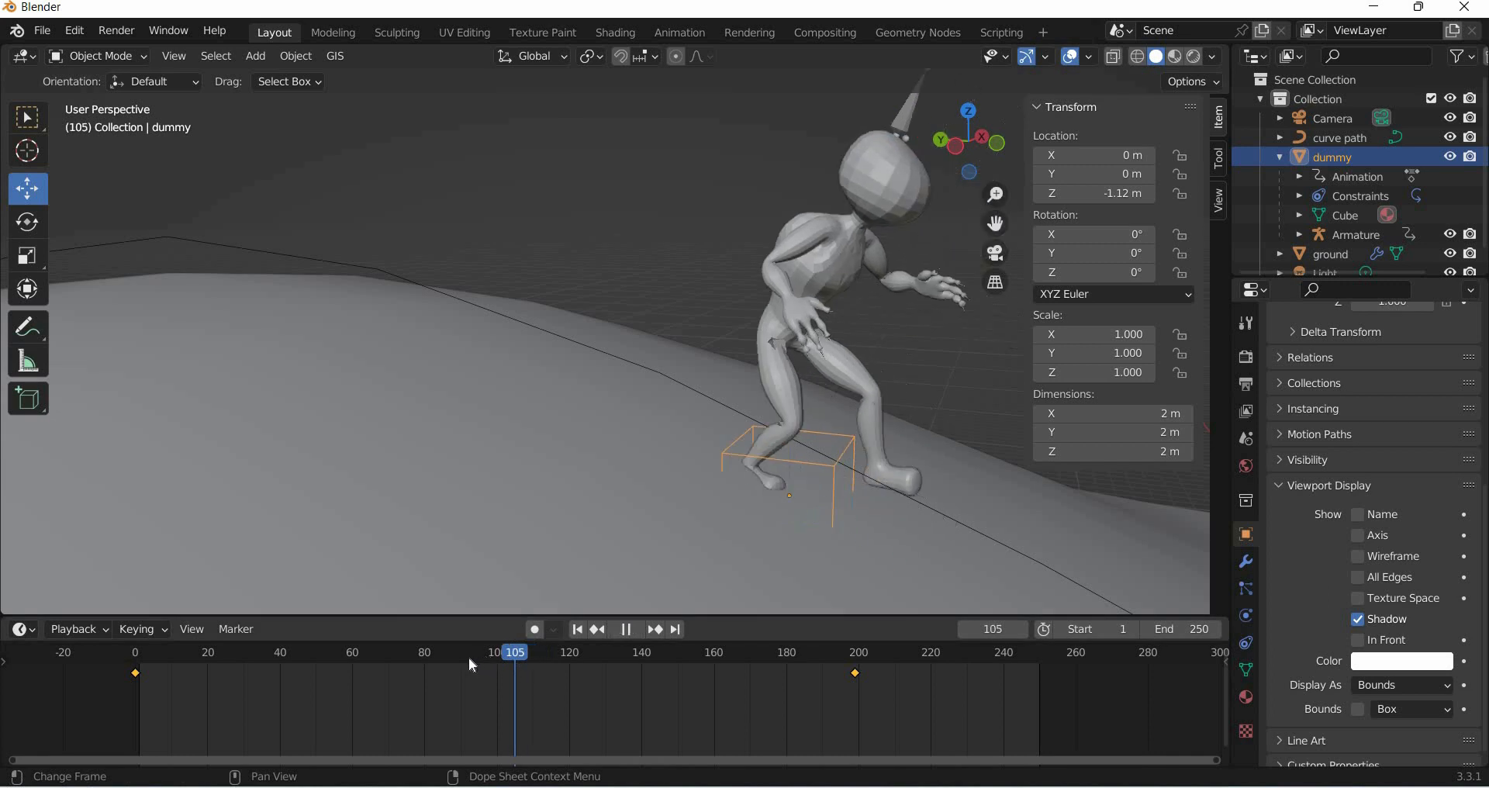
{"action": "left_click_drag", "start_coordinate": [453, 659], "coordinate": [472, 659]}
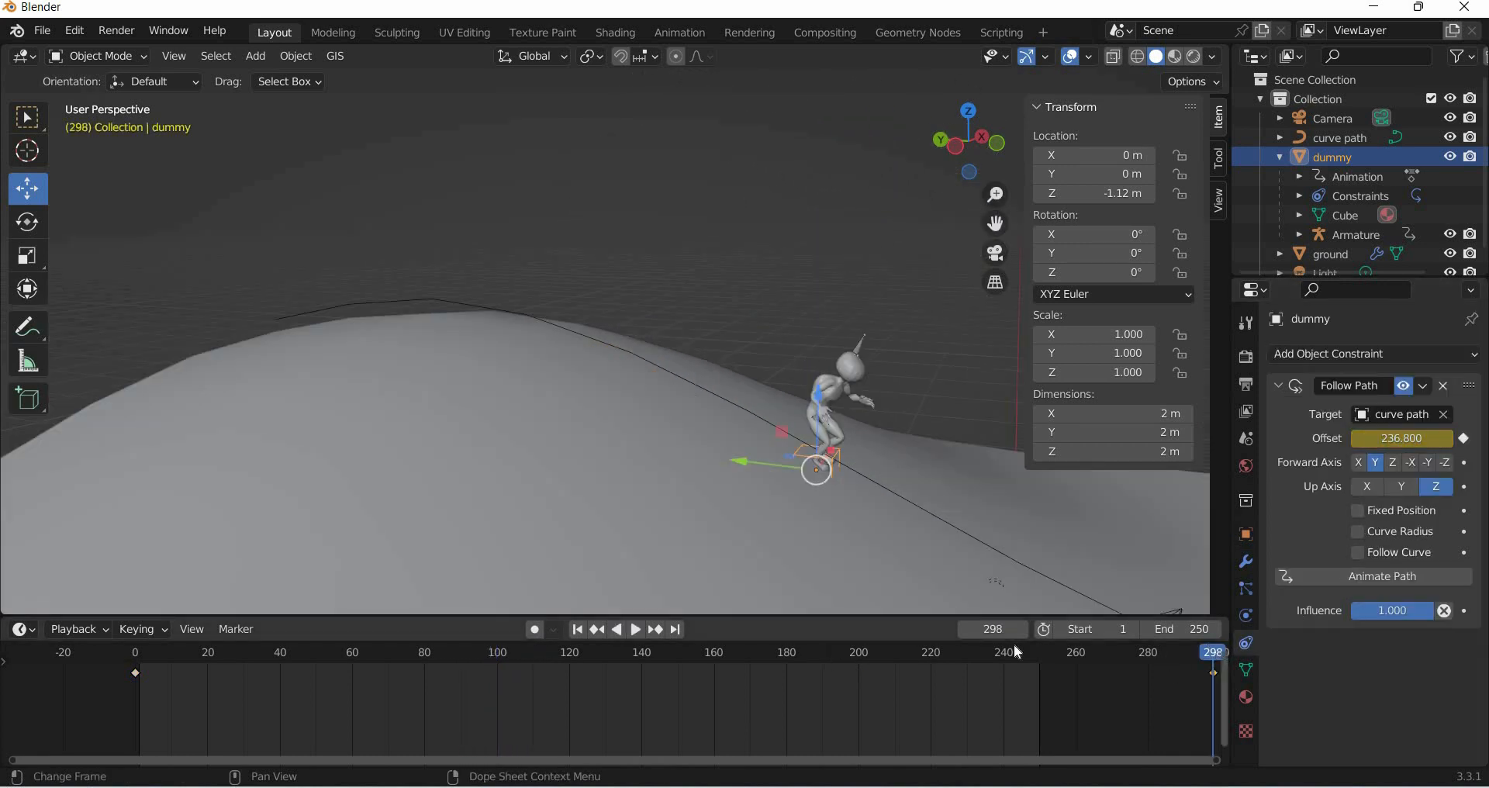
{"action": "key", "text": "shift+ctrl+space"}
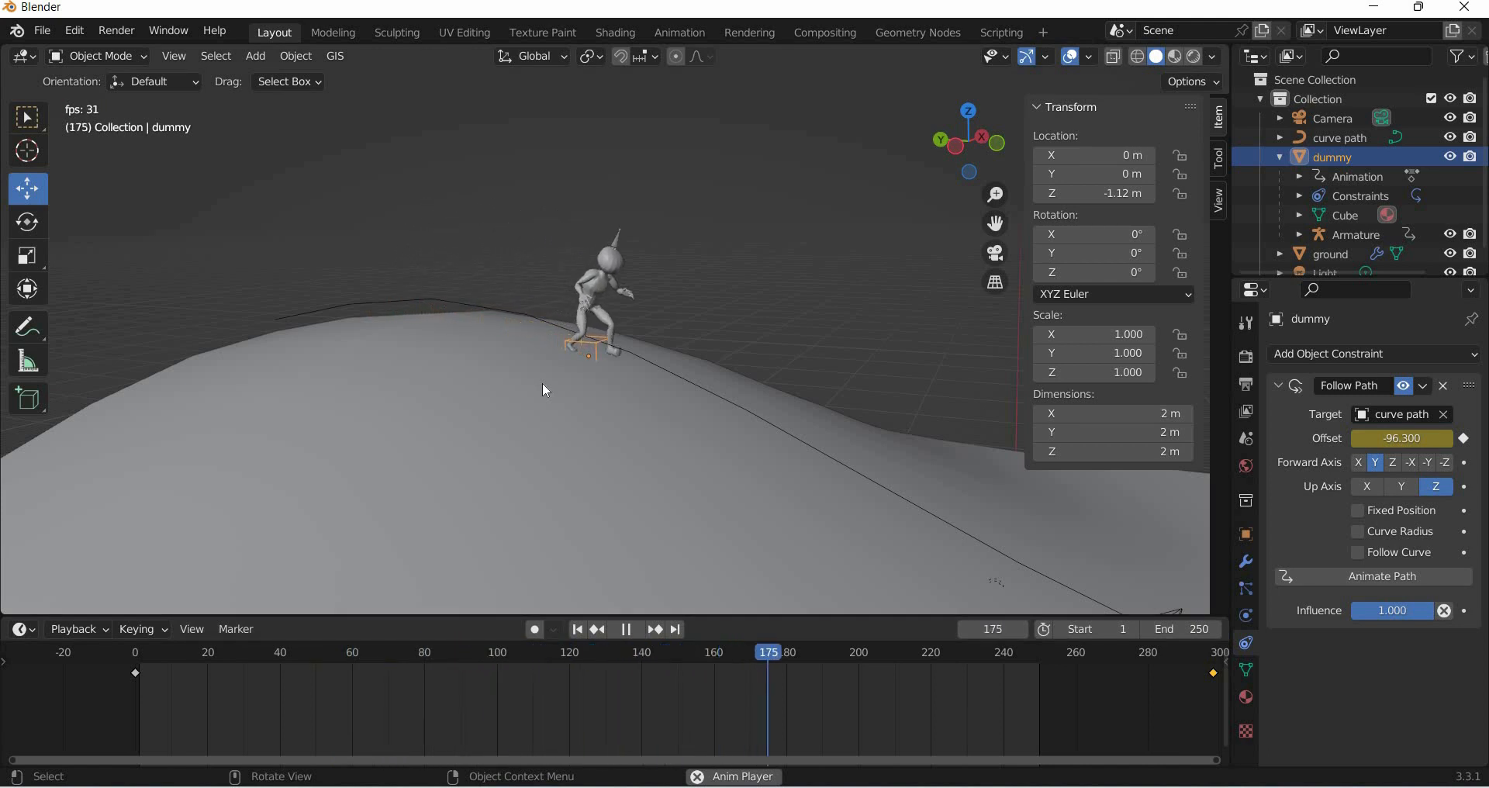
{"action": "key", "text": "space"}
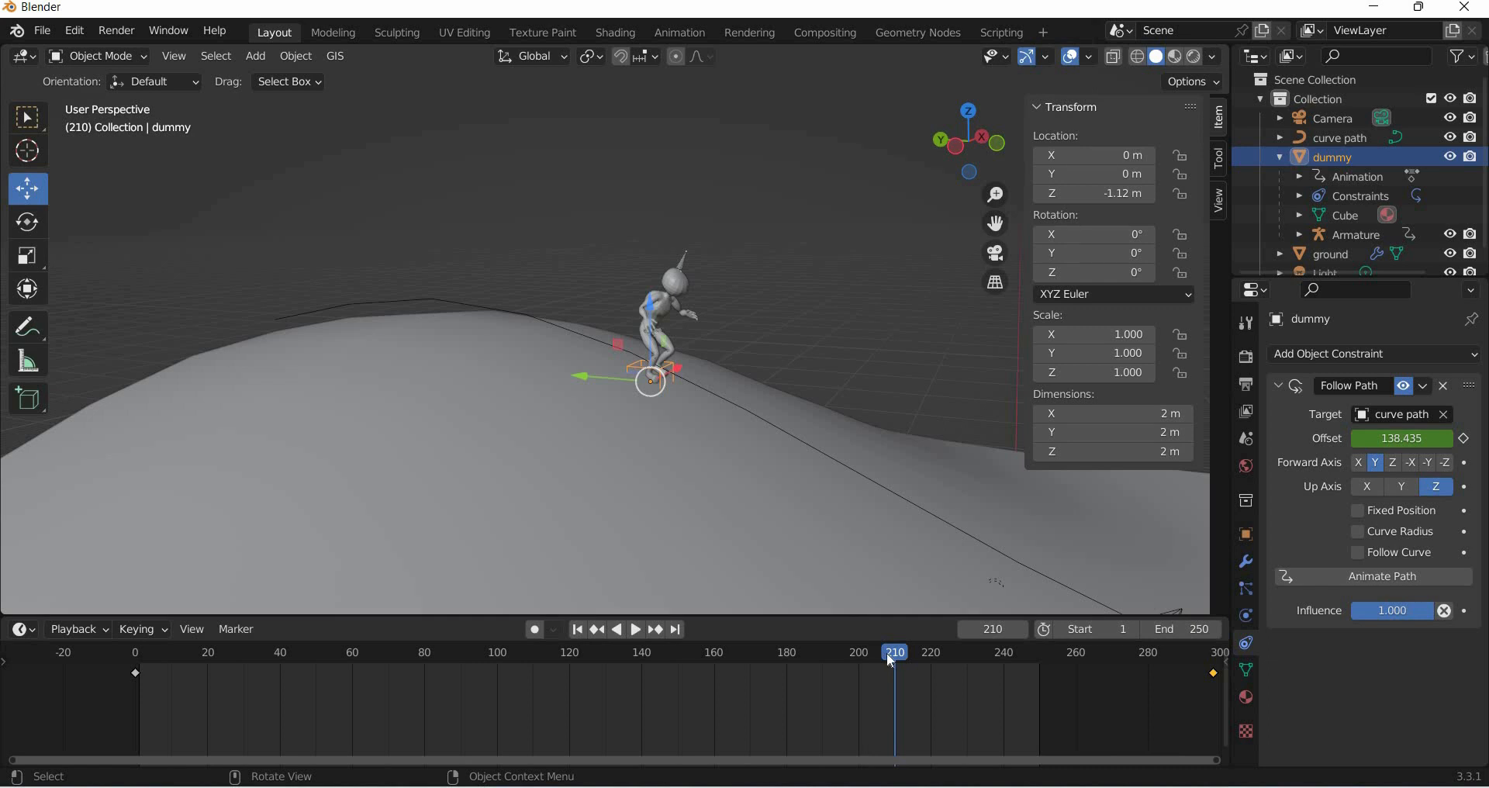
- Give the ground a new material with an image texture as base color, loading the texture-day grass image
{"action": "left_click", "coordinate": [720, 673]}
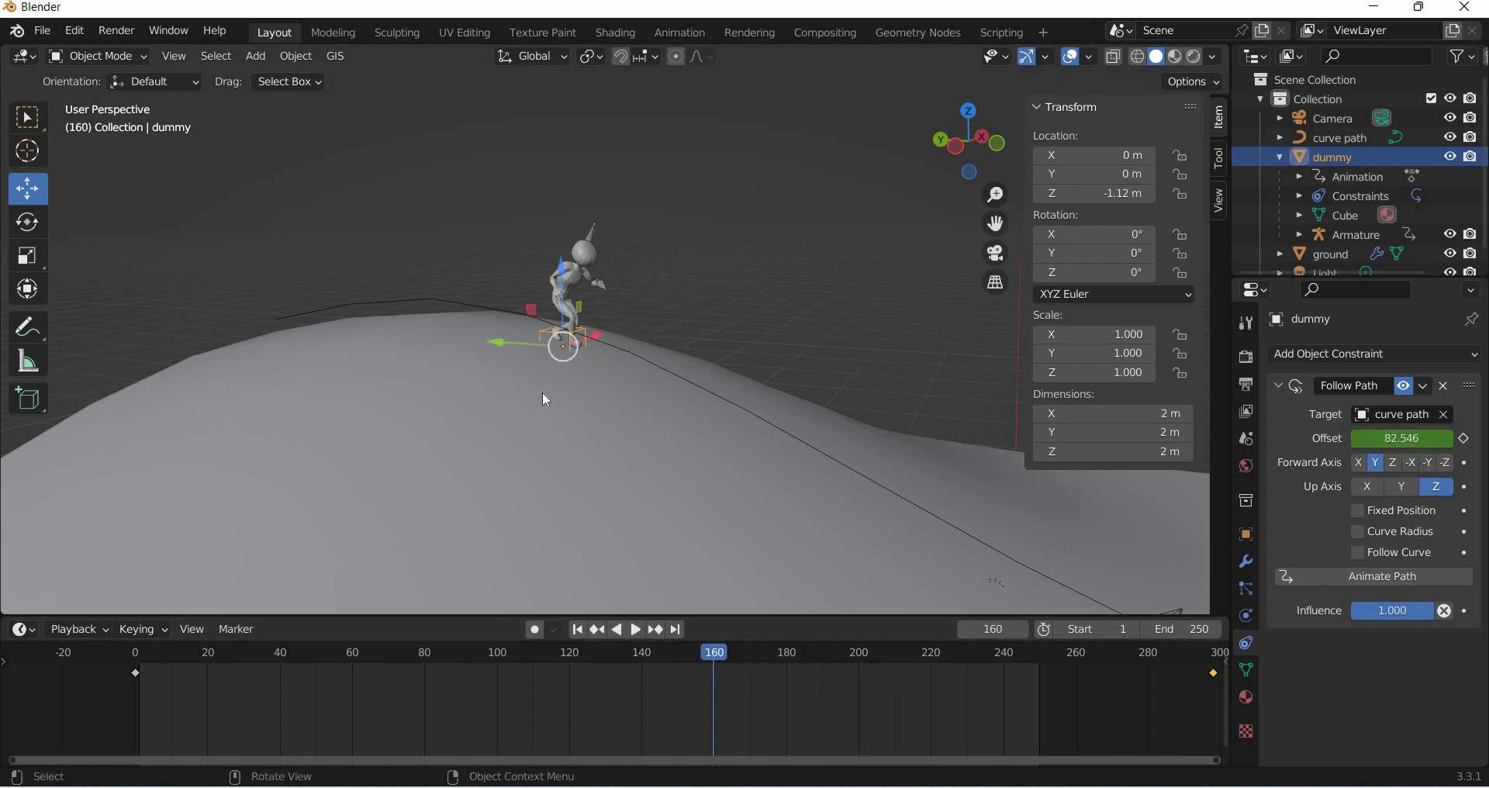
{"action": "middle_click_drag", "start_coordinate": [546, 398], "coordinate": [577, 410]}
{"action": "left_click", "coordinate": [606, 431]}
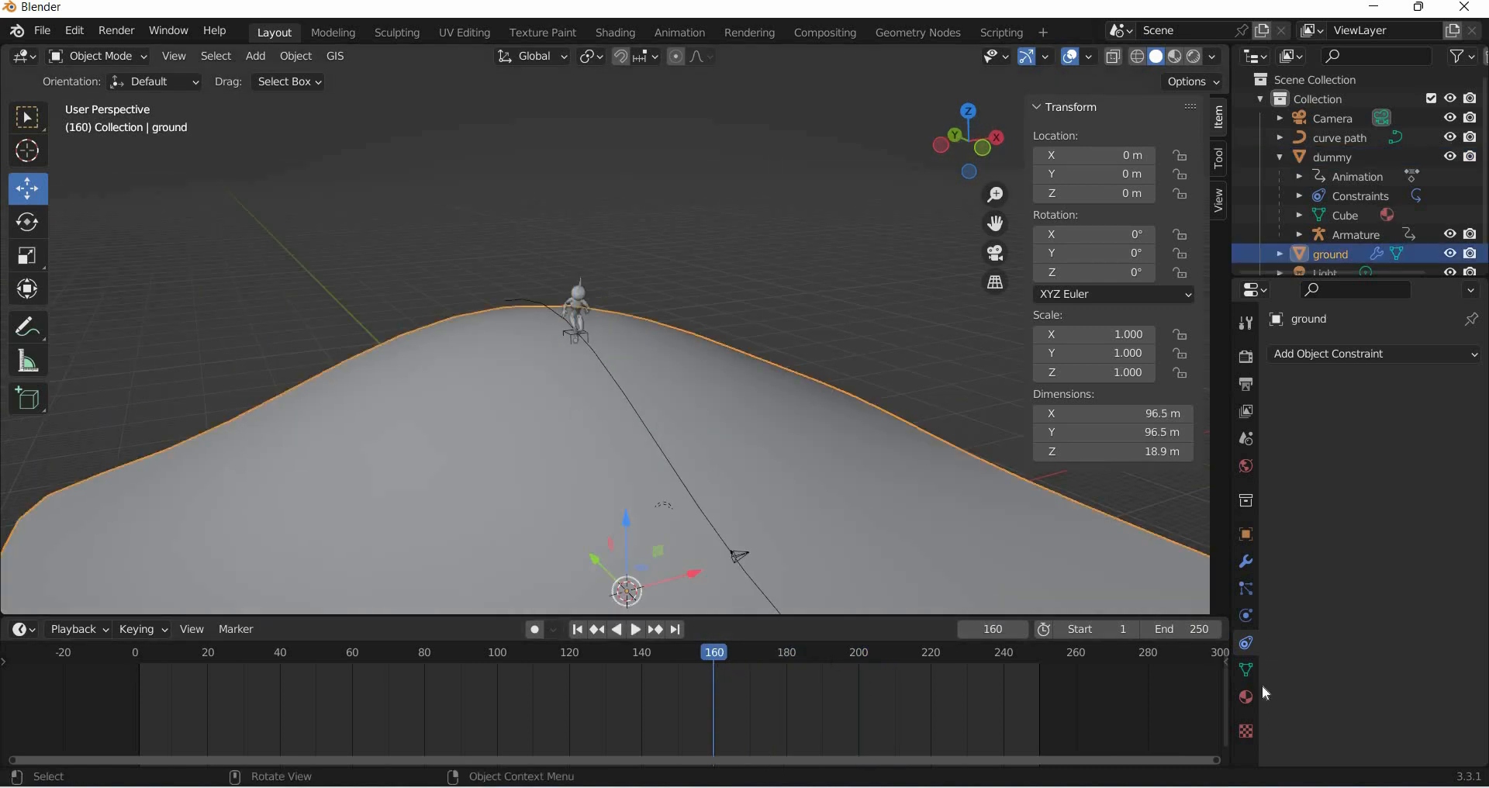
{"action": "left_click", "coordinate": [1367, 436]}
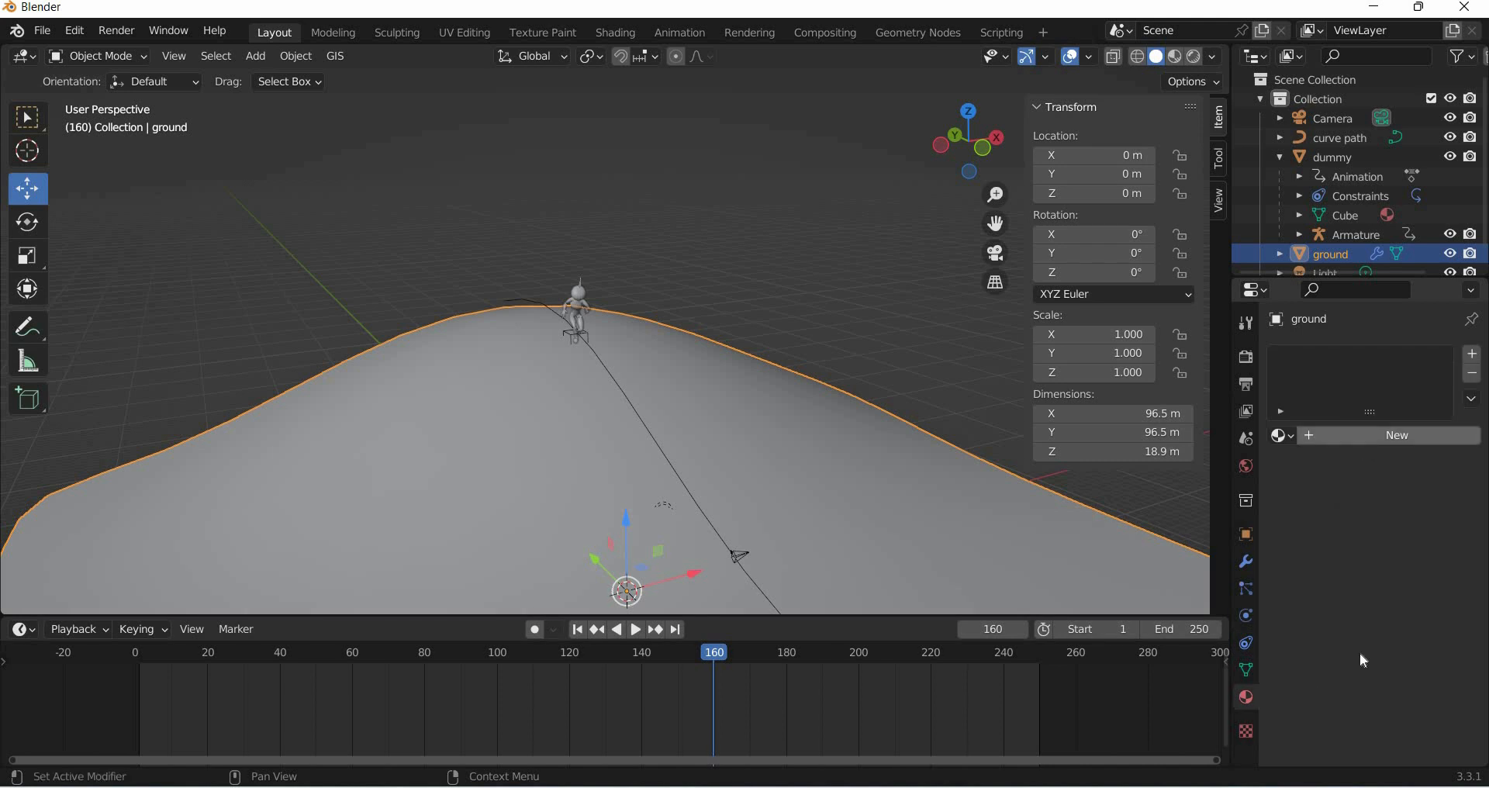
{"action": "left_click", "coordinate": [1361, 639]}
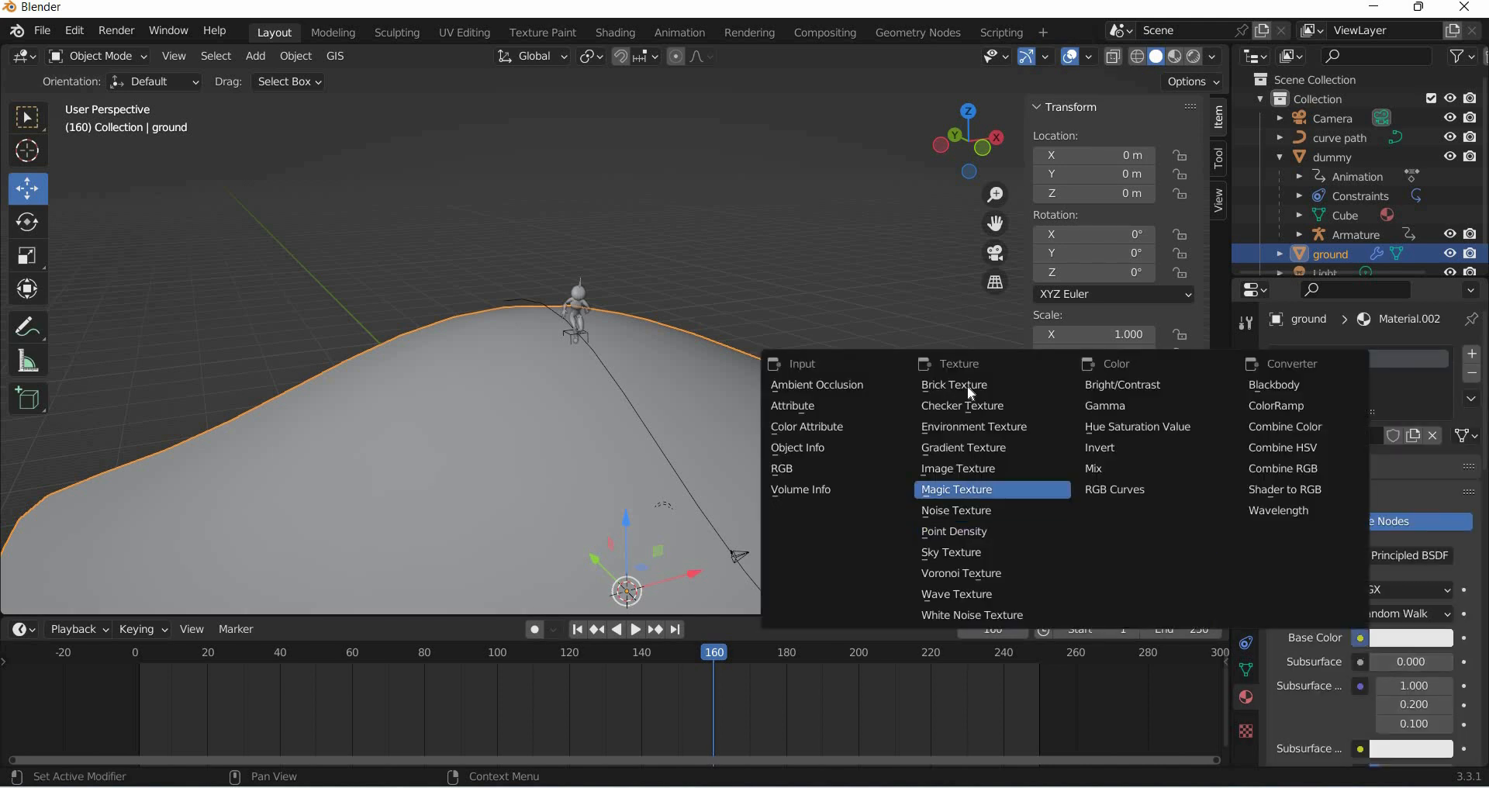
{"action": "left_click", "coordinate": [959, 469]}
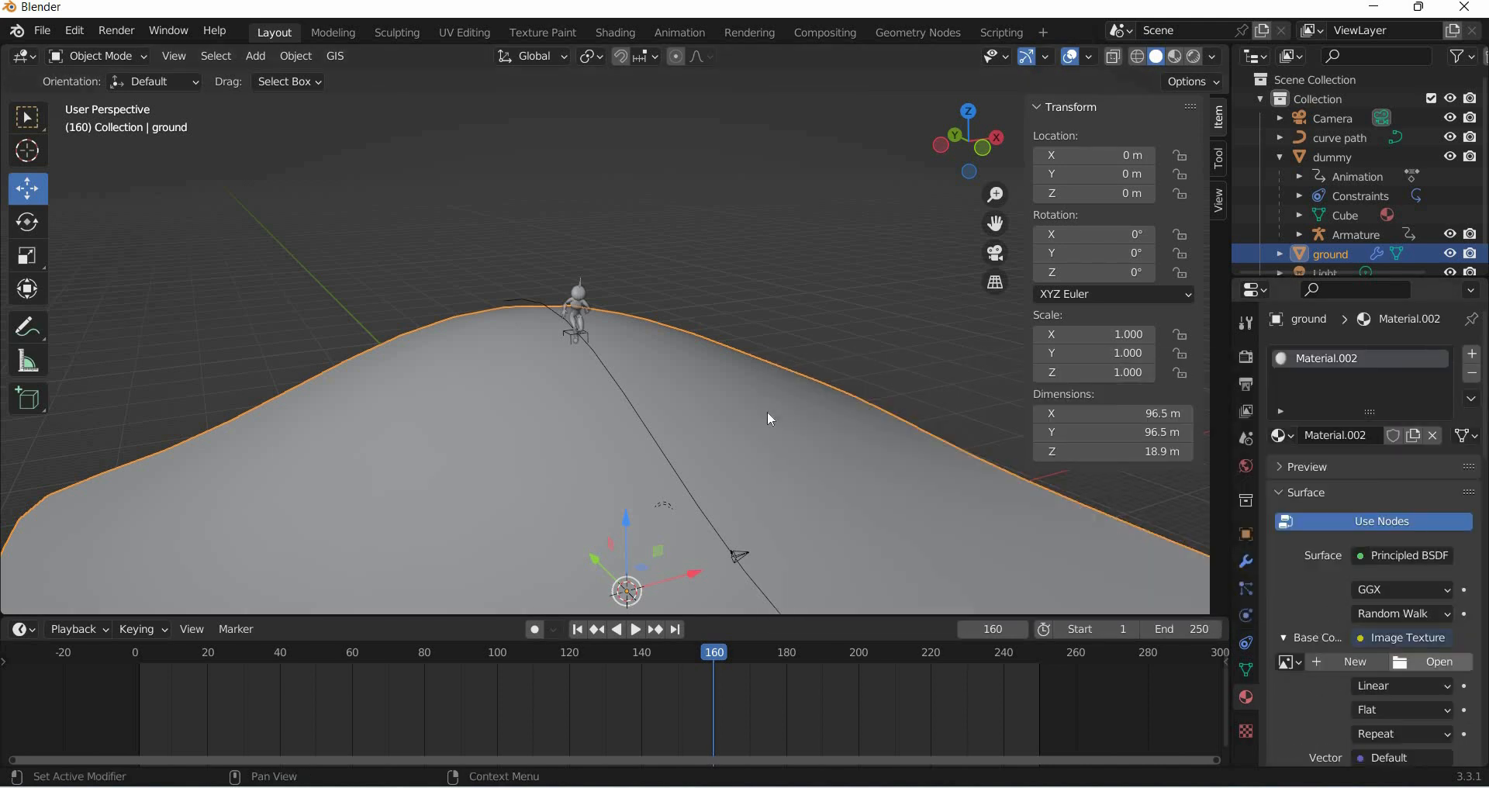
{"action": "left_click", "coordinate": [1427, 661]}
{"action": "left_click", "coordinate": [1072, 673]}
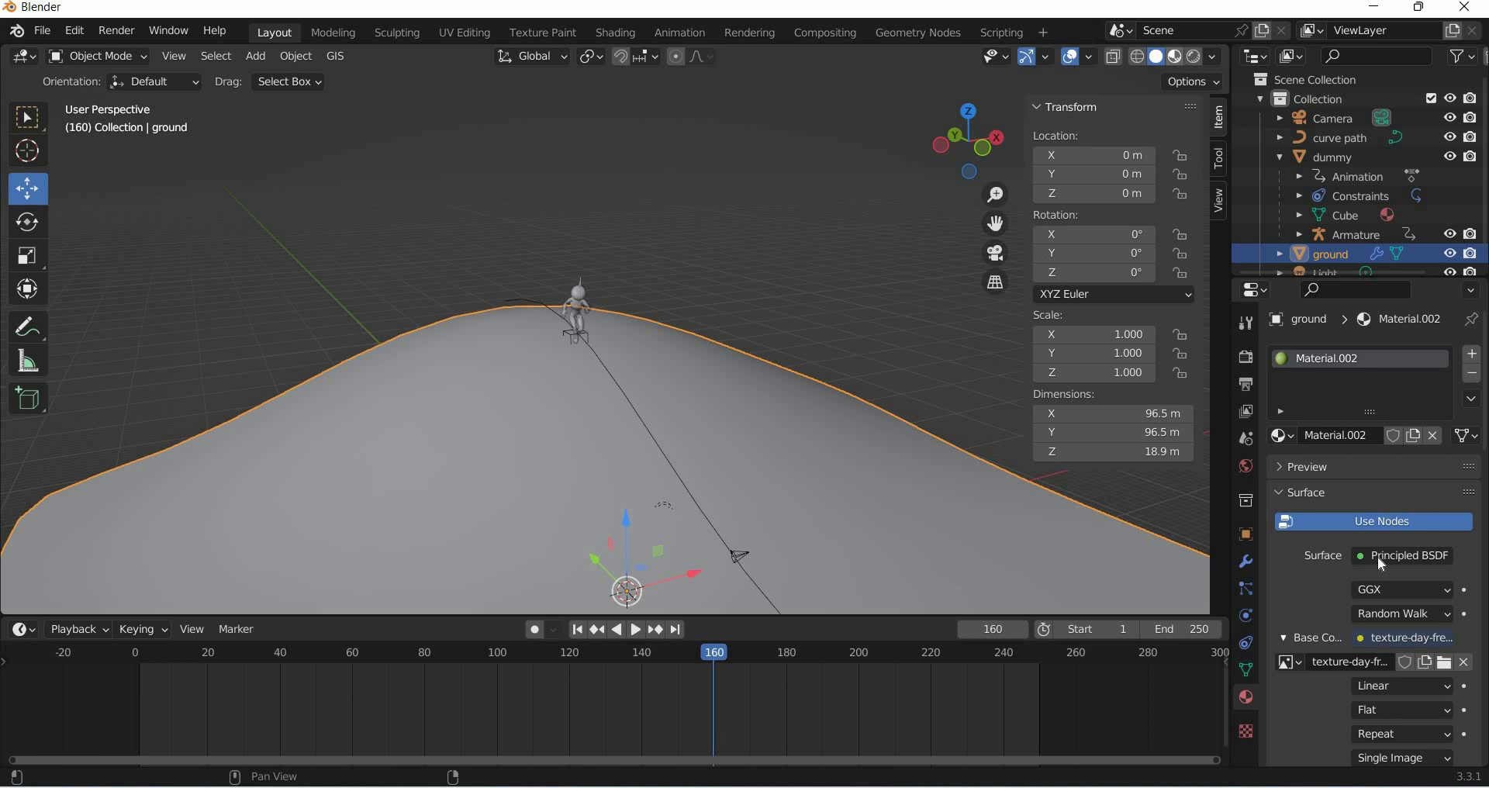
- Set the ground material's Specular to 0 and Roughness to about 0.876
{"action": "scroll", "coordinate": [1377, 562], "scroll_direction": "down", "scroll_amount": 12}
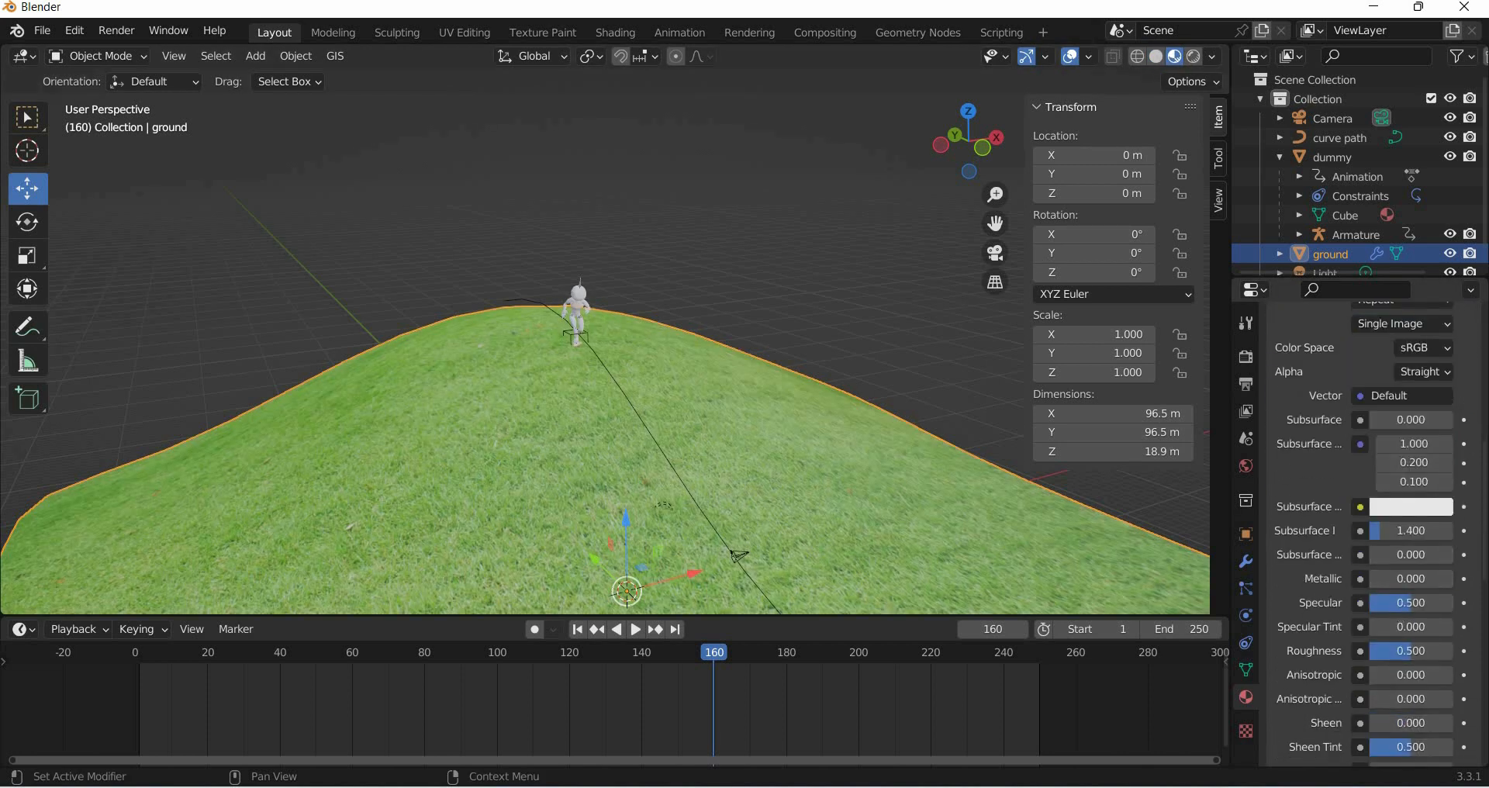
{"action": "left_click_drag", "start_coordinate": [1407, 604], "coordinate": [1363, 603]}
{"action": "left_click_drag", "start_coordinate": [1407, 652], "coordinate": [1440, 653]}
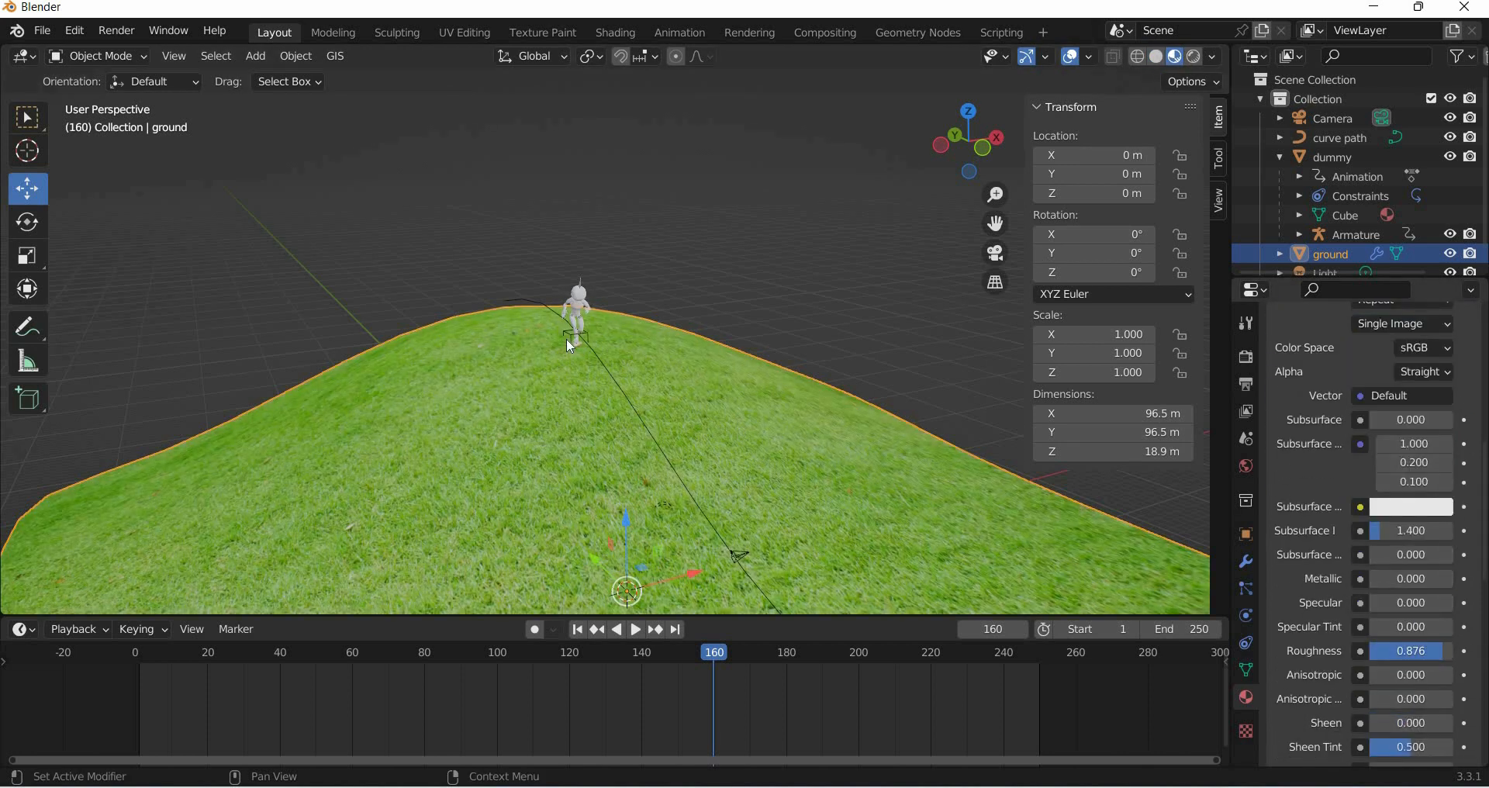
- Add a new material to the alien mesh and set its base color to a light orange
{"action": "scroll", "coordinate": [504, 227], "scroll_direction": "up", "scroll_amount": 2}
{"action": "scroll", "coordinate": [505, 227], "scroll_direction": "up", "scroll_amount": 2}
{"action": "left_click", "coordinate": [518, 239]}
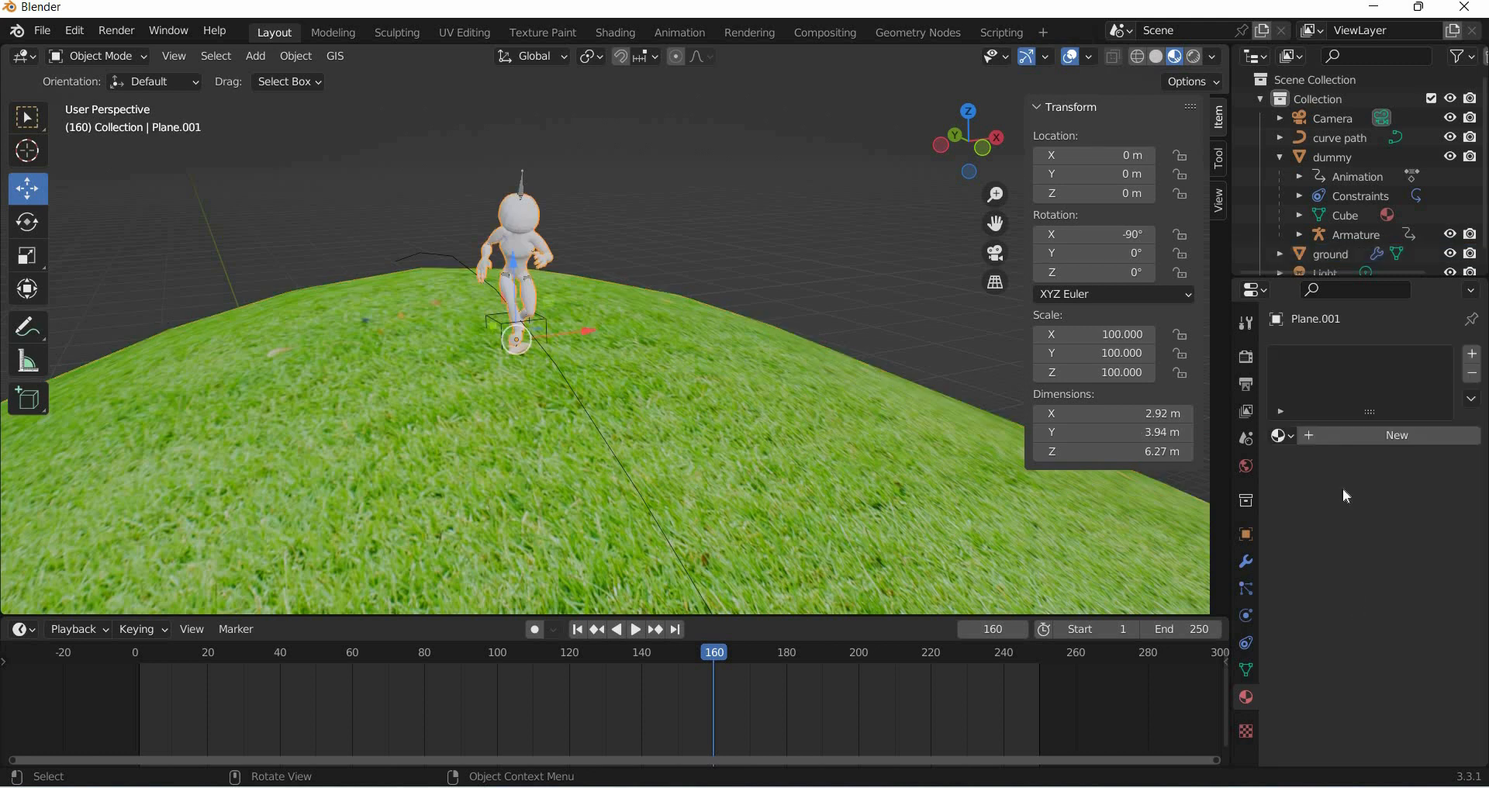
{"action": "left_click", "coordinate": [1369, 436]}
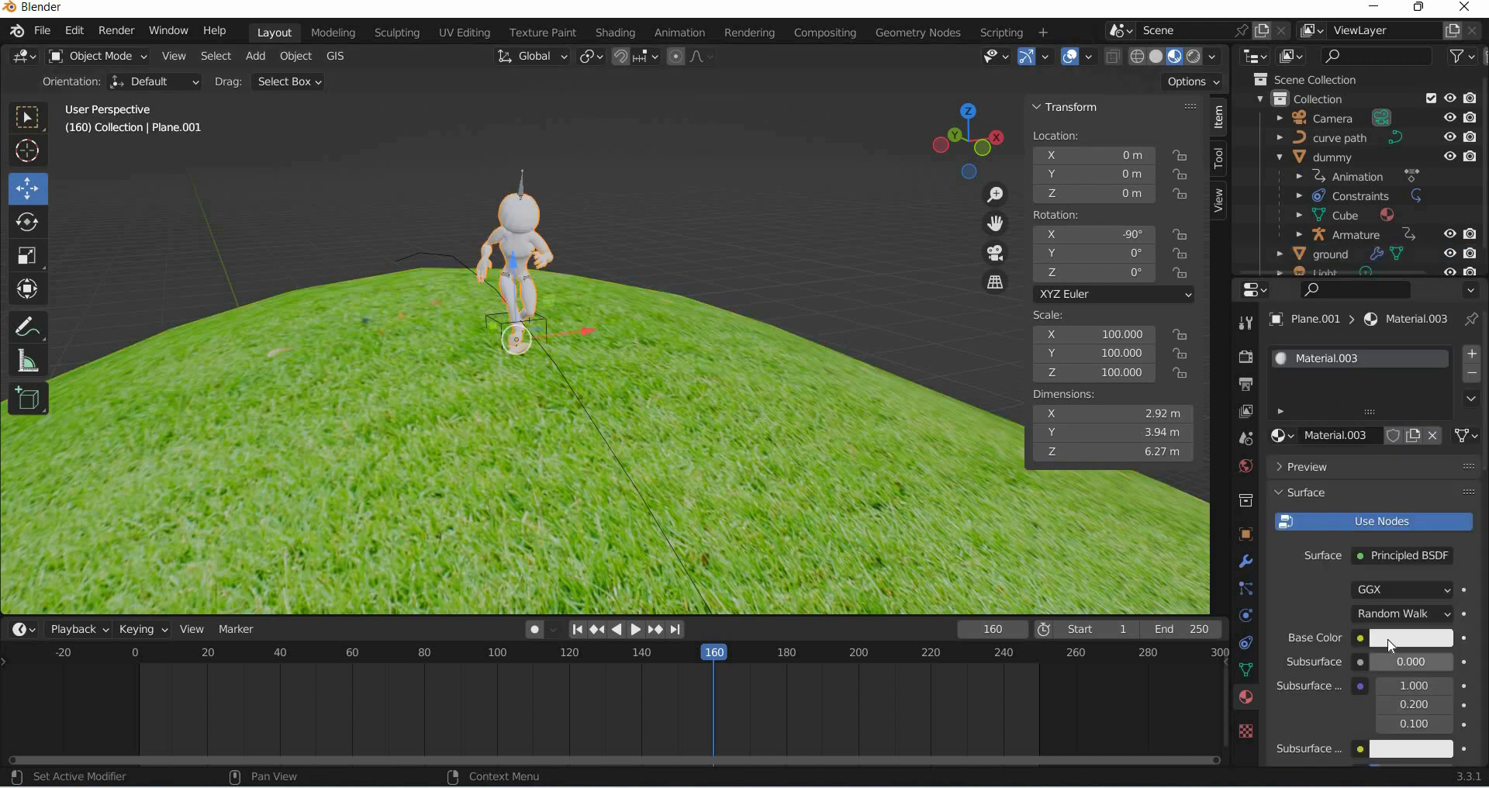
{"action": "left_click", "coordinate": [1412, 638]}
{"action": "left_click", "coordinate": [1329, 461]}
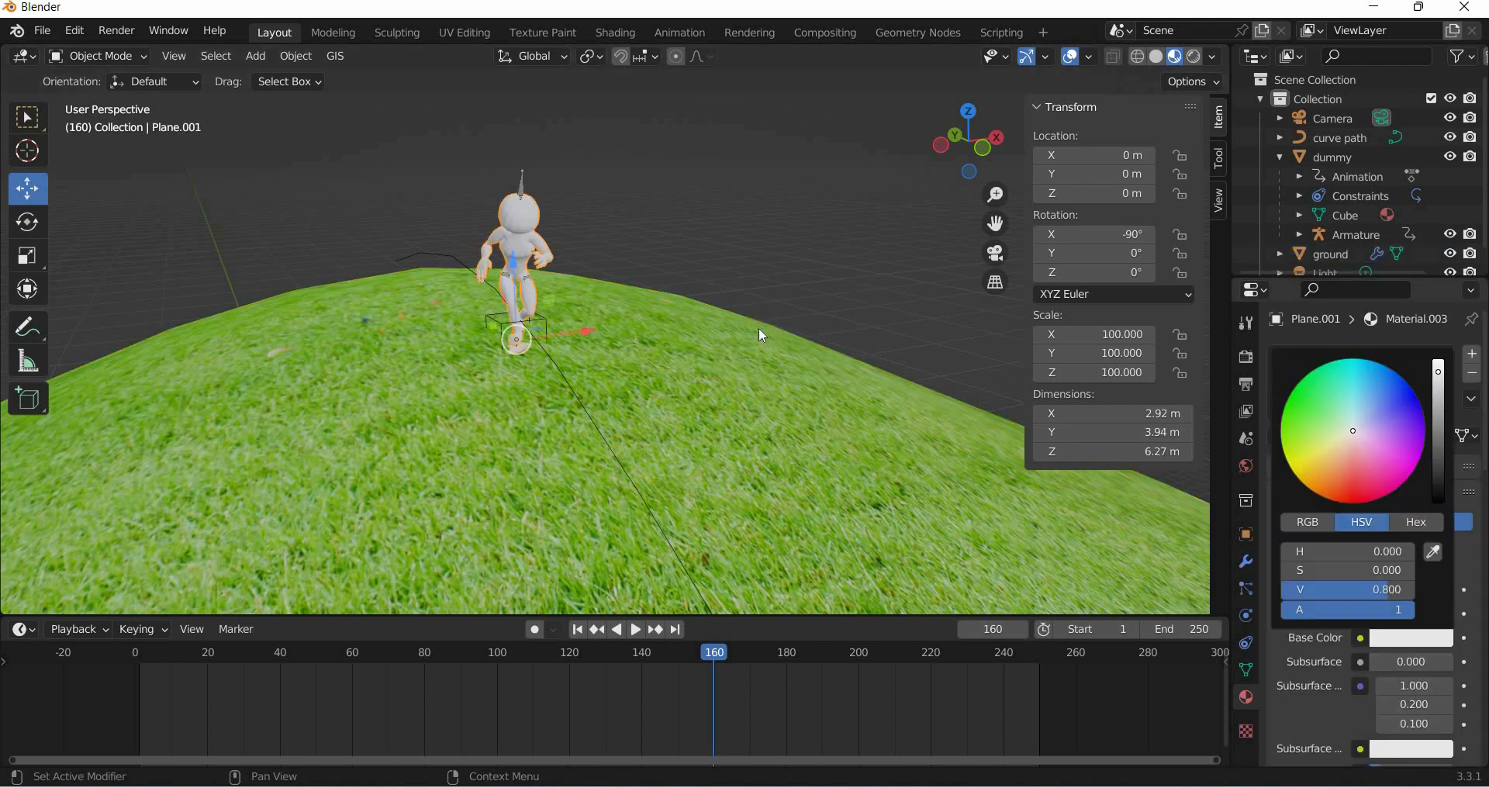
{"action": "scroll", "coordinate": [771, 366], "scroll_direction": "down", "scroll_amount": 3}
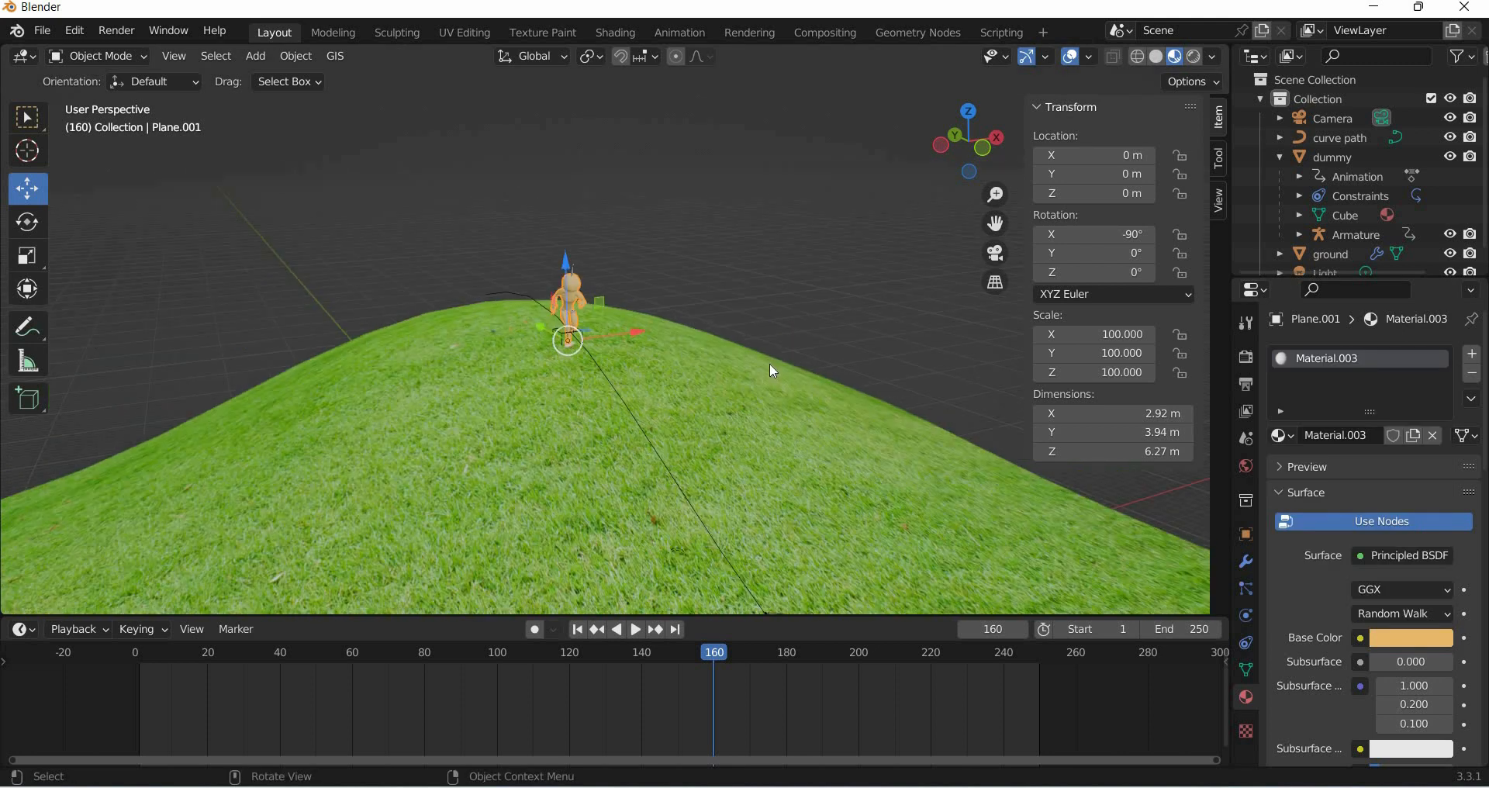
- Look through the camera, lock the camera to the view, and pull it back to frame the hill
{"action": "key", "text": "KP_0"}
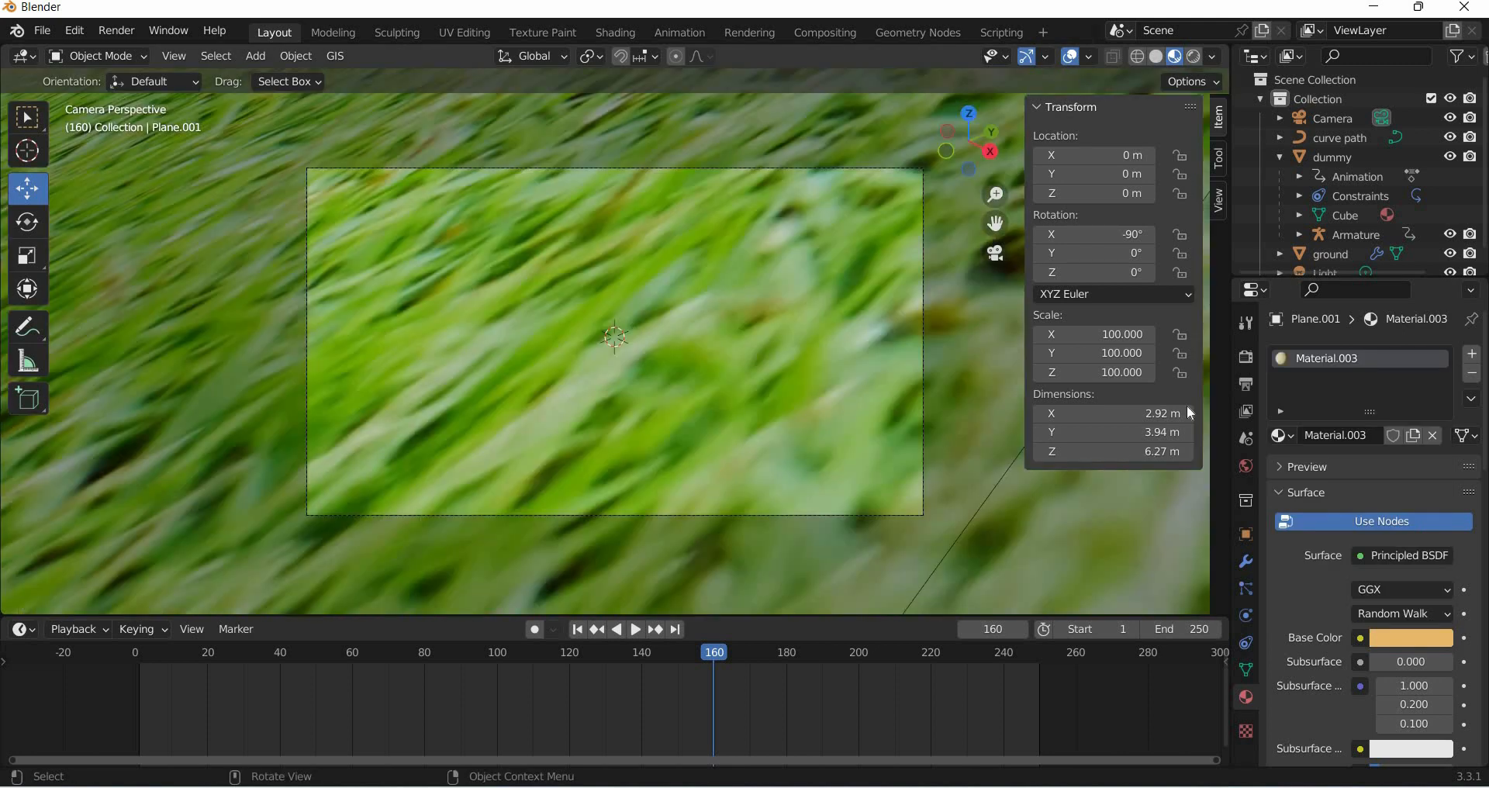
{"action": "left_click", "coordinate": [1219, 200]}
{"action": "left_click", "coordinate": [1109, 347]}
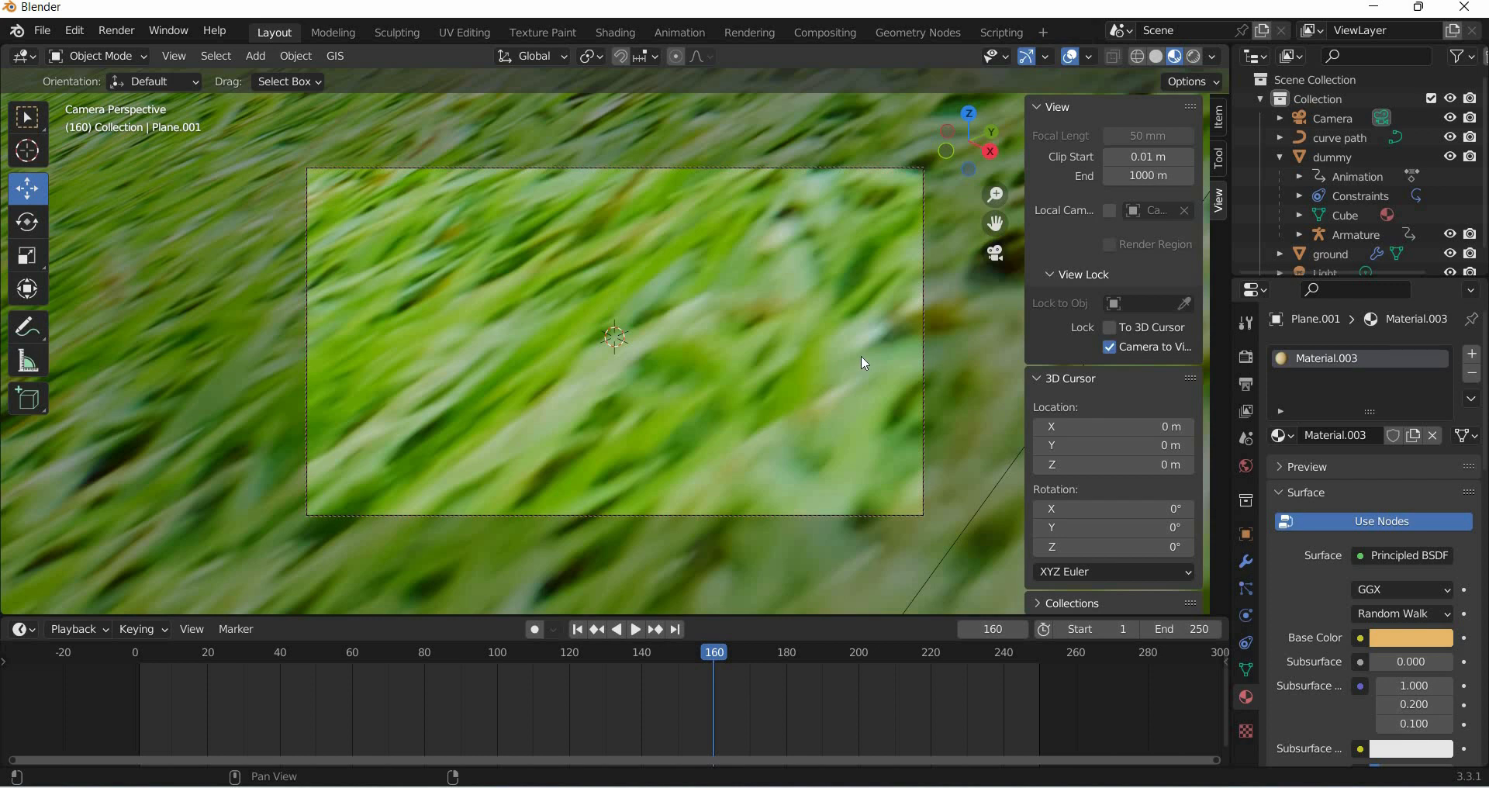
{"action": "middle_click_drag", "start_coordinate": [861, 355], "coordinate": [751, 422]}
{"action": "scroll", "coordinate": [751, 421], "scroll_direction": "down", "scroll_amount": 4}
{"action": "scroll", "coordinate": [751, 426], "scroll_direction": "down", "scroll_amount": 5}
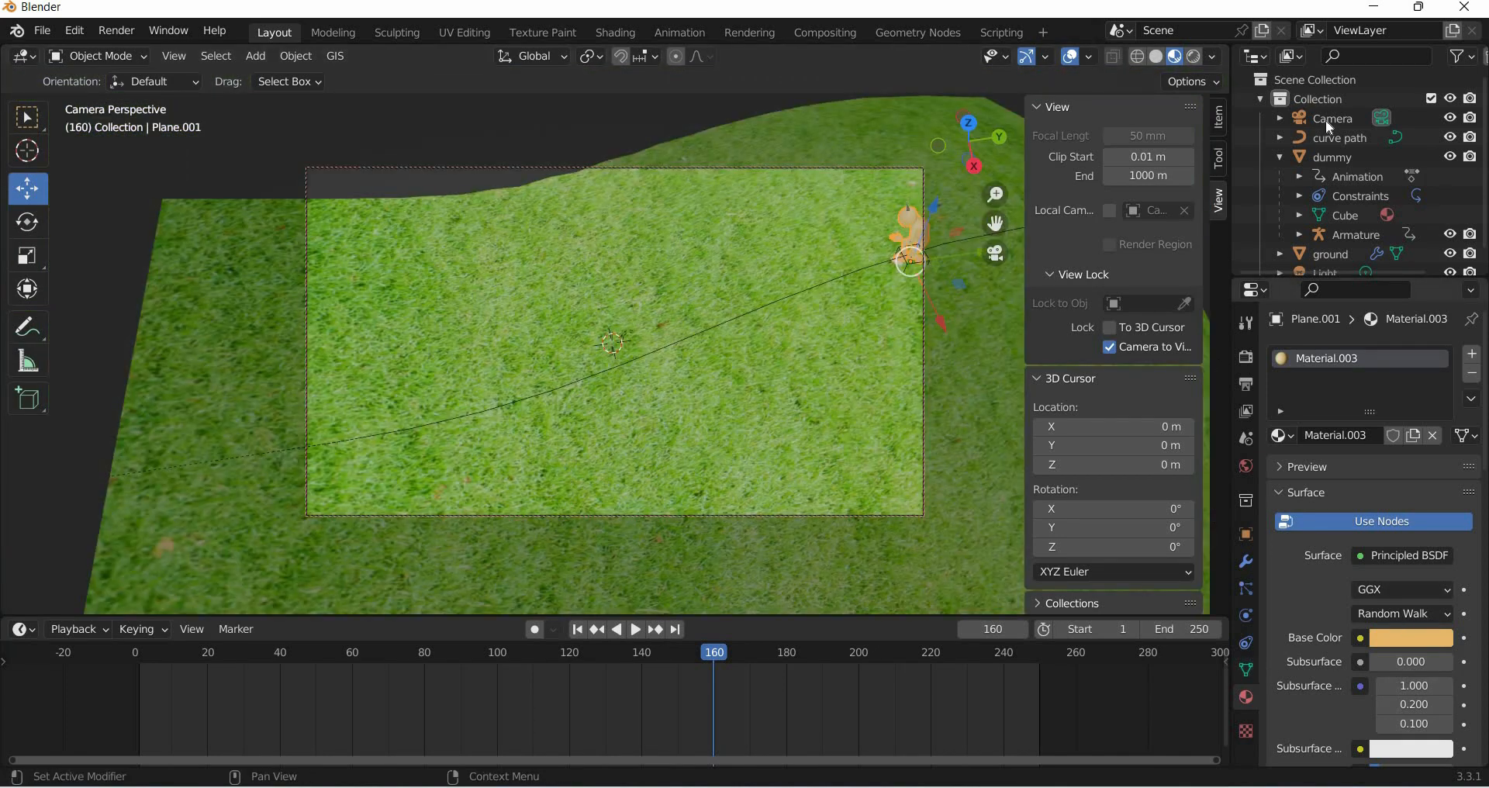
- Set the camera's clip end to 1000 m and reframe the camera on the alien
{"action": "left_click", "coordinate": [1327, 120]}
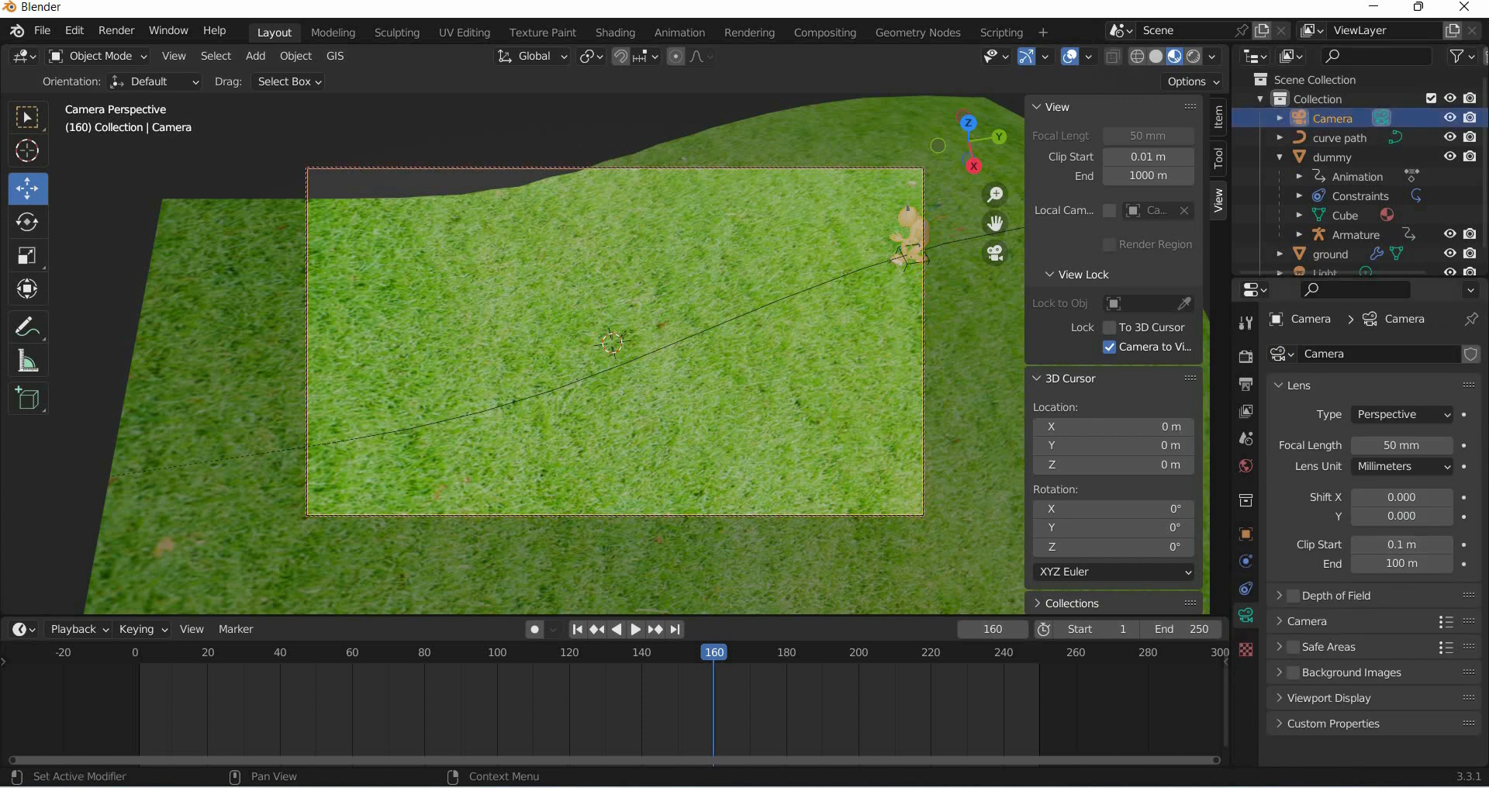
{"action": "left_click", "coordinate": [1402, 564]}
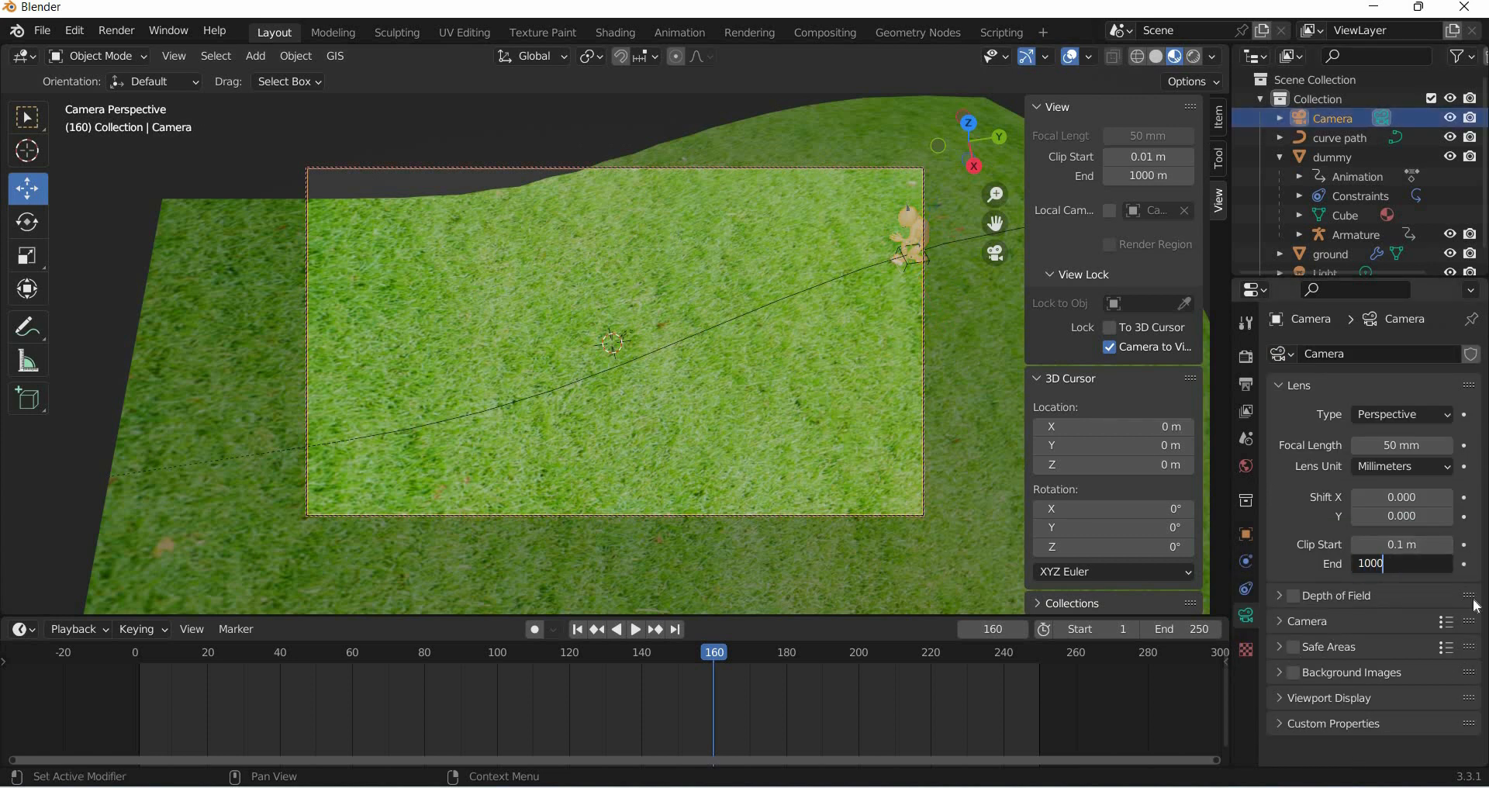
{"action": "key", "text": "Return"}
{"action": "middle_click_drag", "start_coordinate": [594, 359], "coordinate": [655, 427]}
{"action": "scroll", "coordinate": [619, 397], "scroll_direction": "up", "scroll_amount": 3}
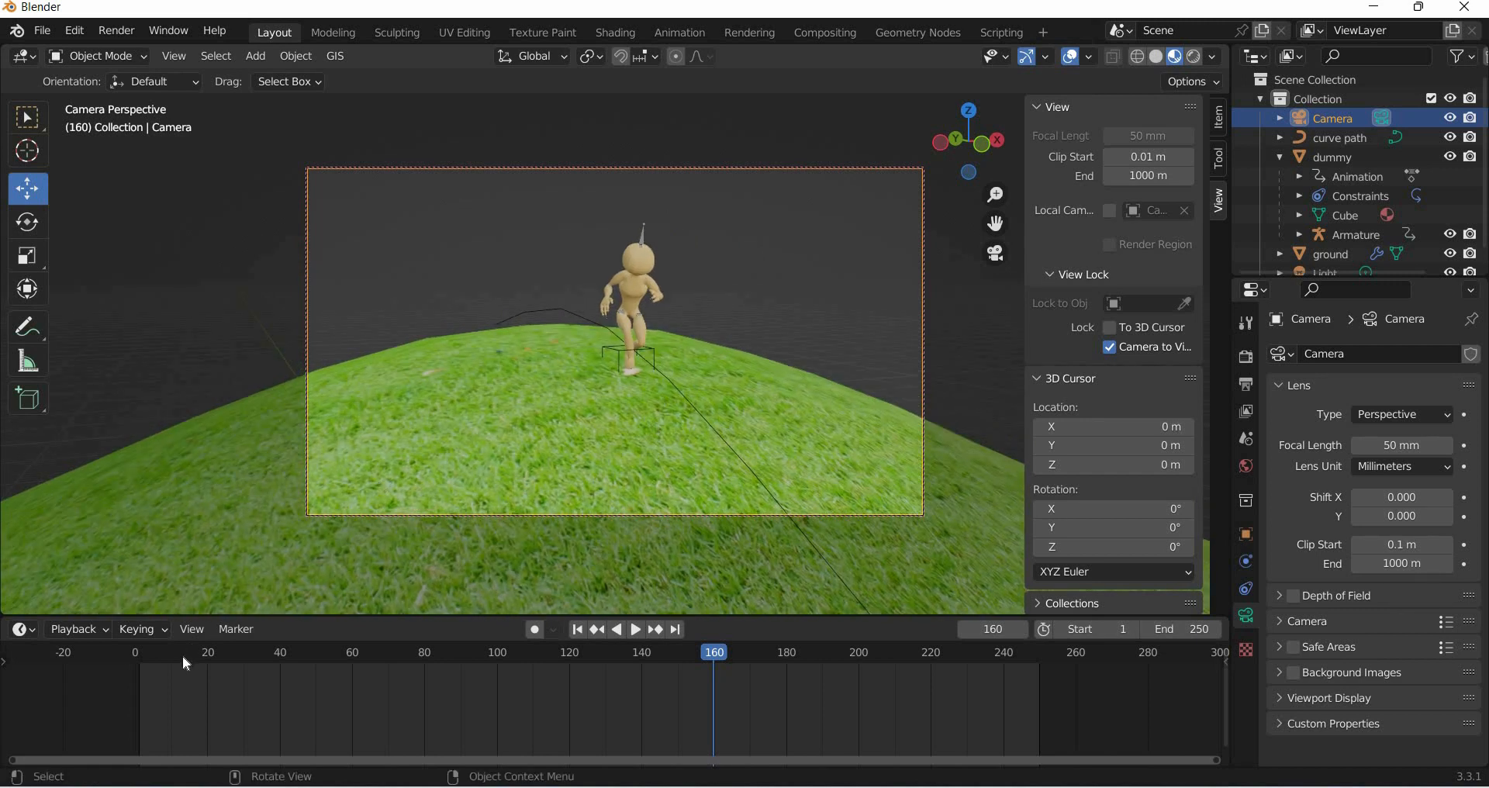
- Add a Track To constraint to the camera targeting the Armature
{"action": "mouse_move", "coordinate": [154, 657]}
{"action": "left_mouse_down"}
{"action": "mouse_move", "coordinate": [185, 658]}
{"action": "mouse_move", "coordinate": [139, 664]}
{"action": "left_mouse_up"}
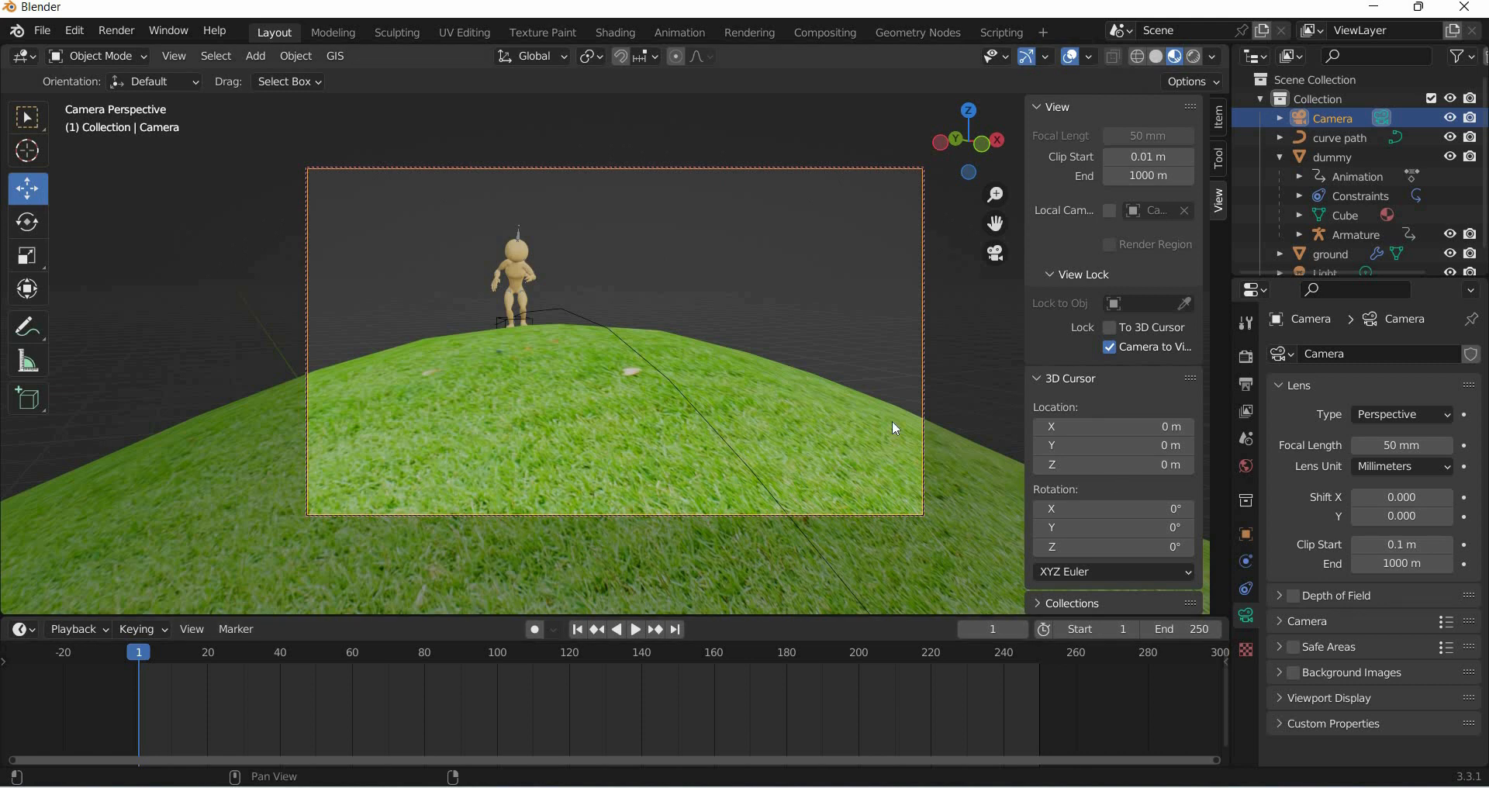
{"action": "left_click", "coordinate": [1247, 589]}
{"action": "left_click", "coordinate": [1349, 354]}
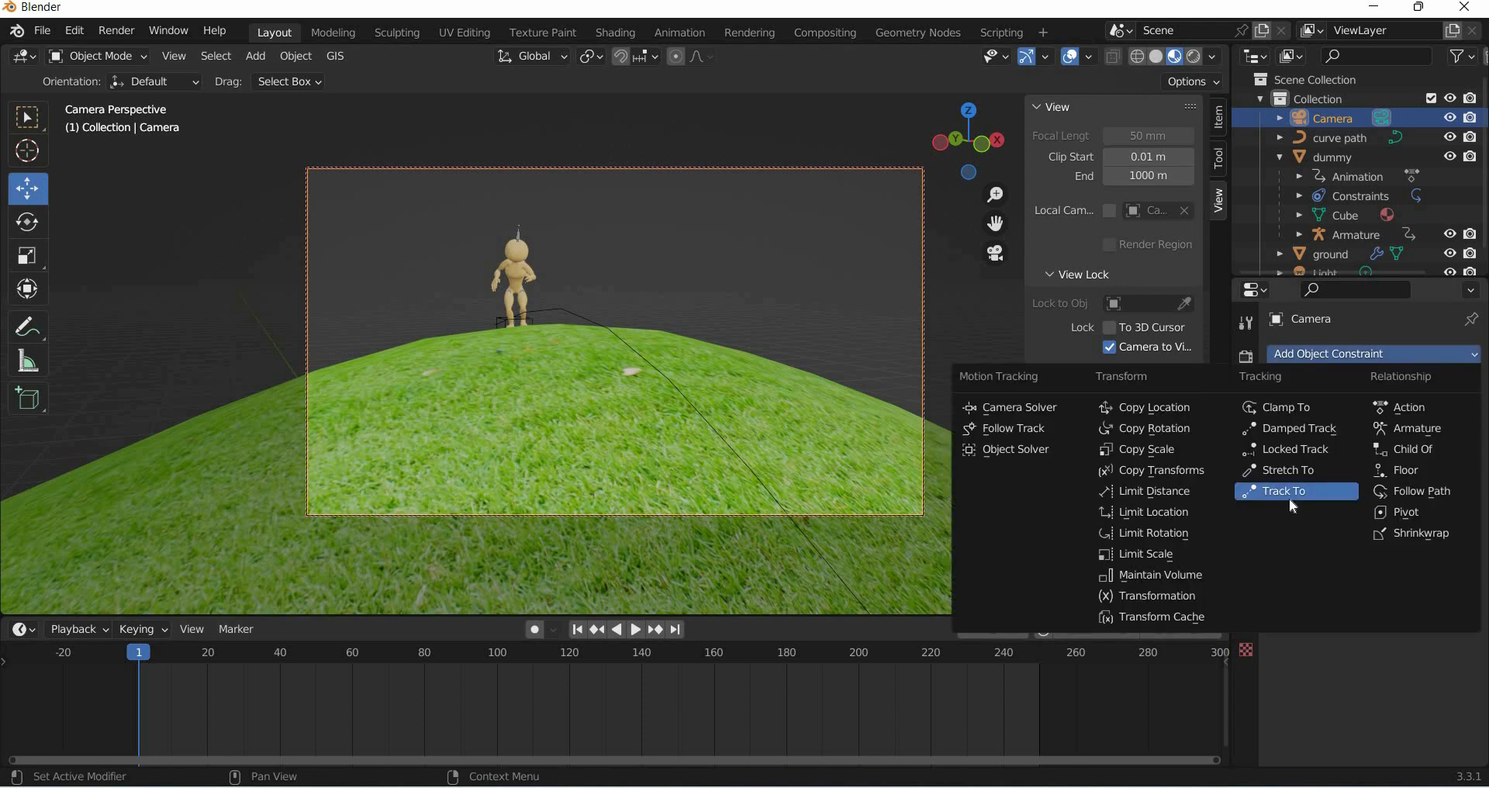
{"action": "left_click", "coordinate": [1296, 491]}
{"action": "left_click", "coordinate": [1391, 415]}
{"action": "left_click", "coordinate": [1284, 444]}
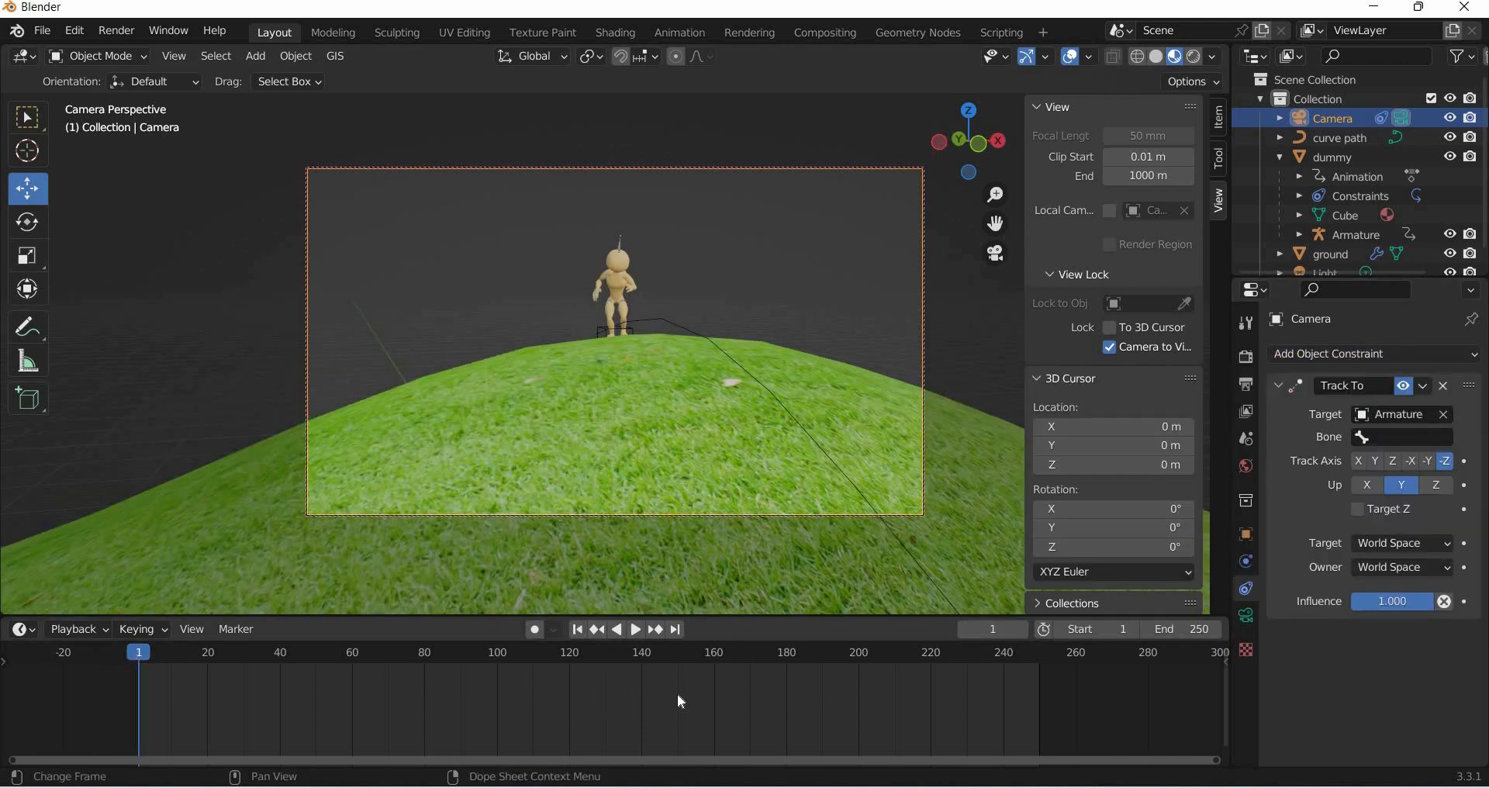
- Play the animation to preview the camera tracking the alien
{"action": "key", "text": "space"}
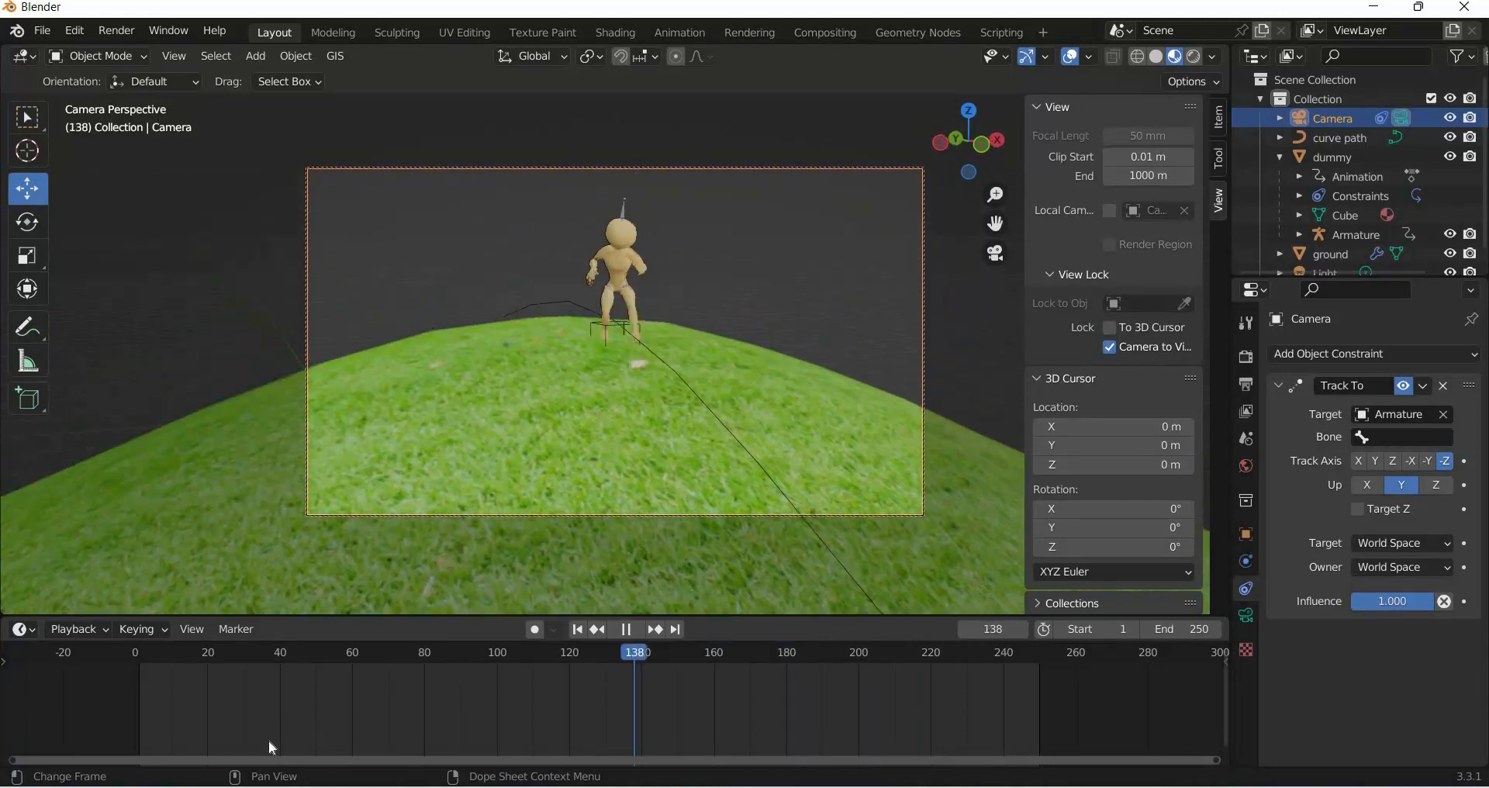
{"action": "key", "text": "Escape"}
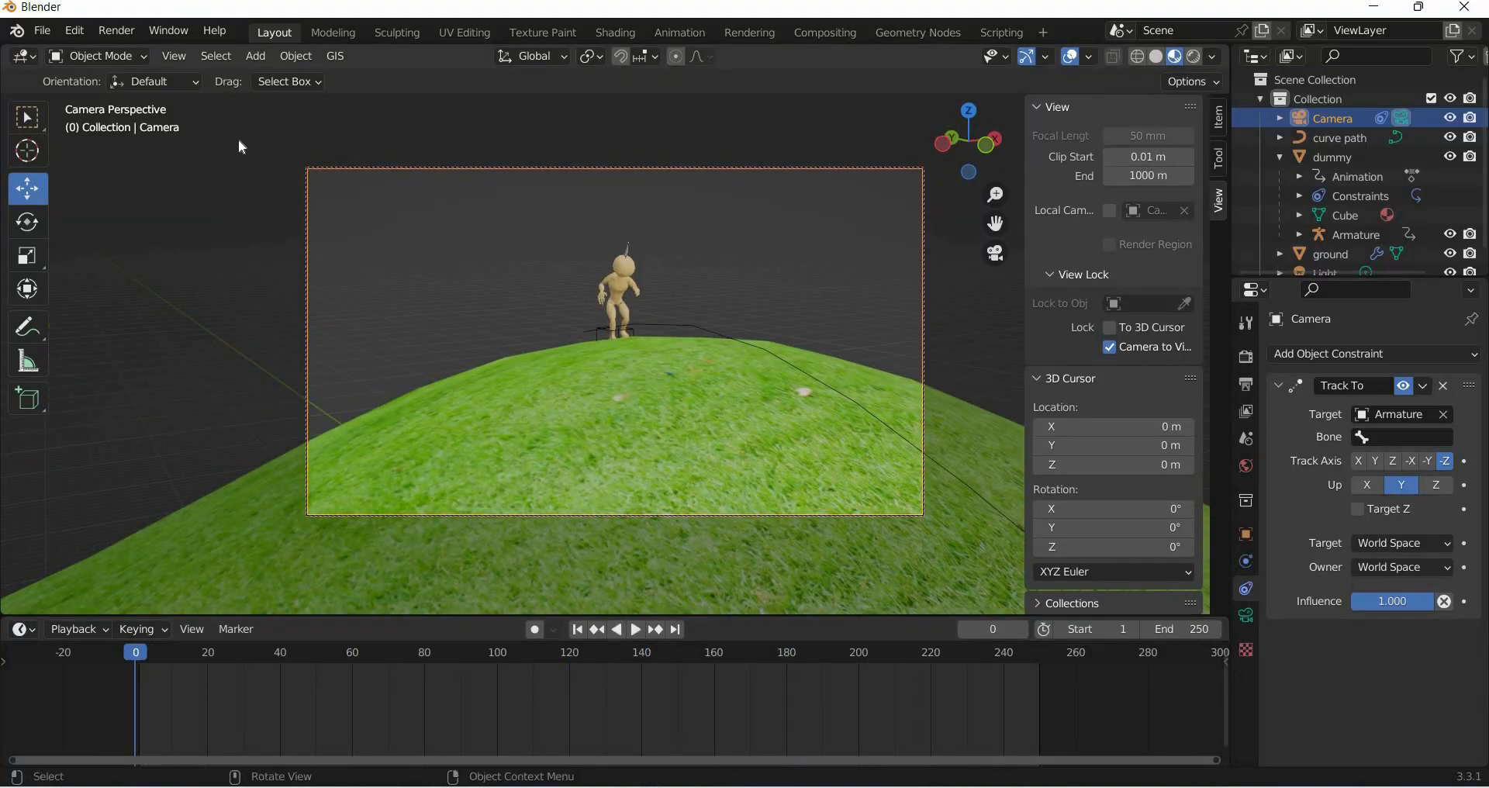
- Add a mesh plane at the origin
{"action": "left_click", "coordinate": [256, 56]}
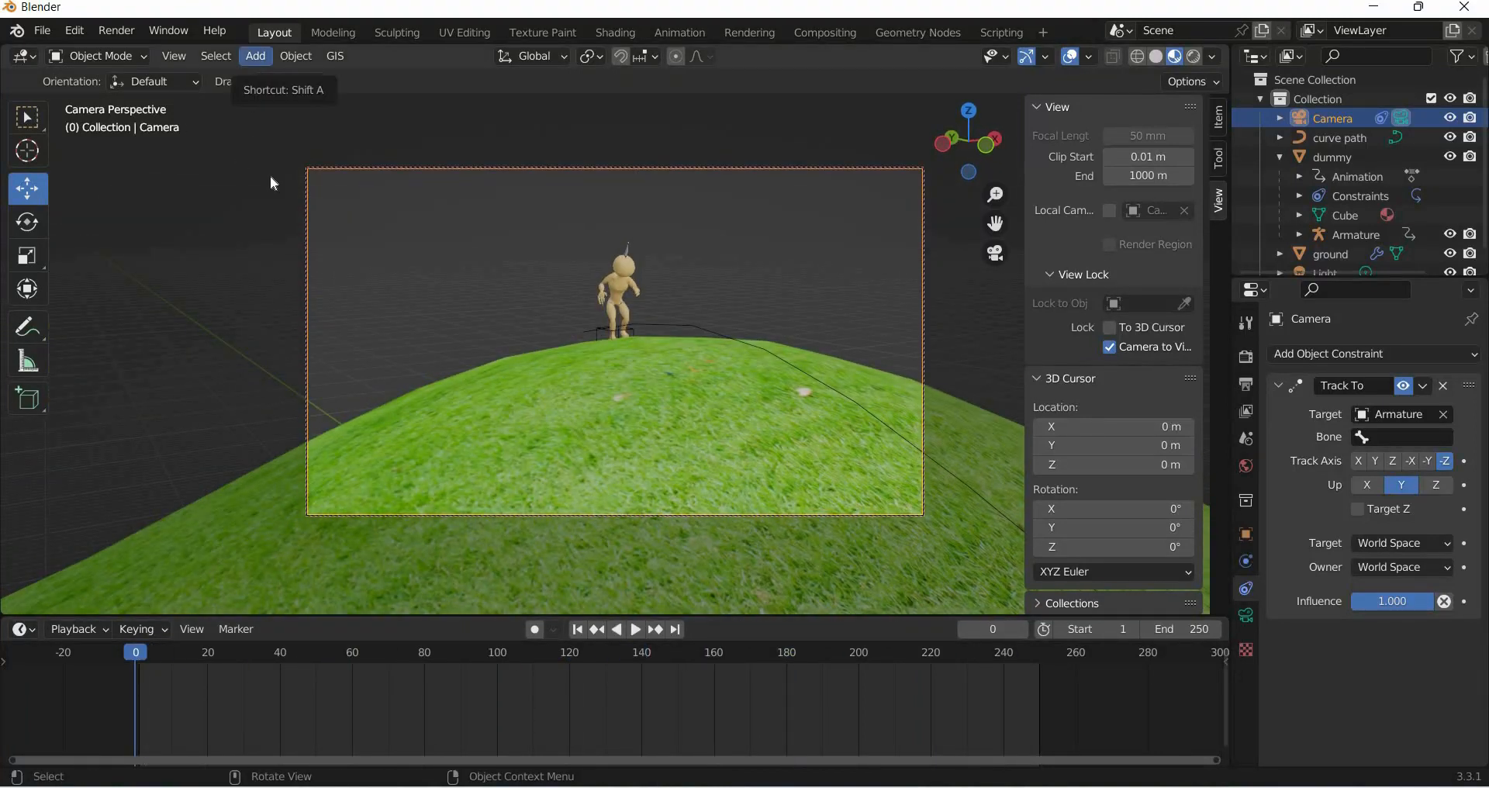
{"action": "mouse_move", "coordinate": [318, 80]}
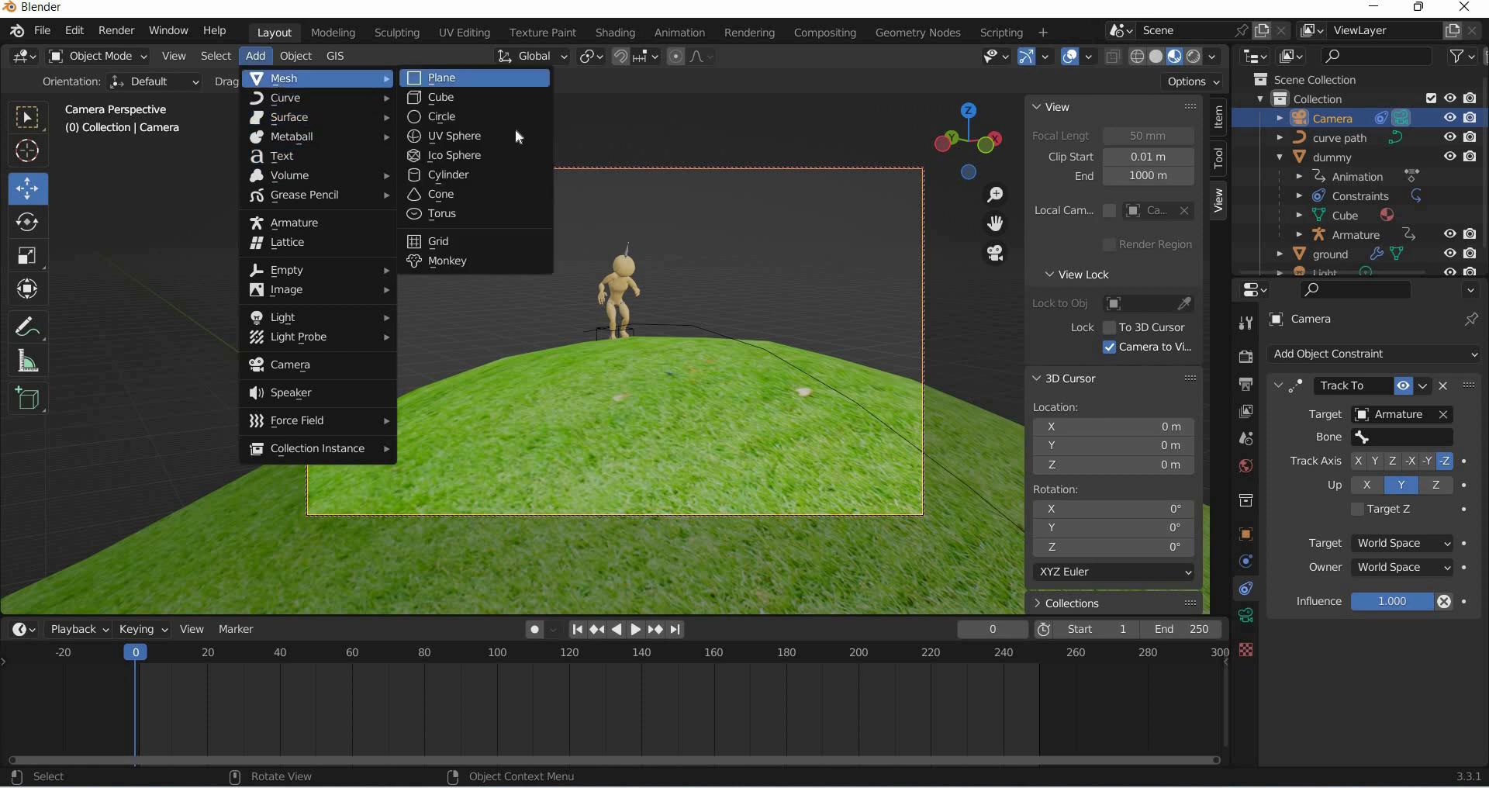
{"action": "key", "text": "Return"}
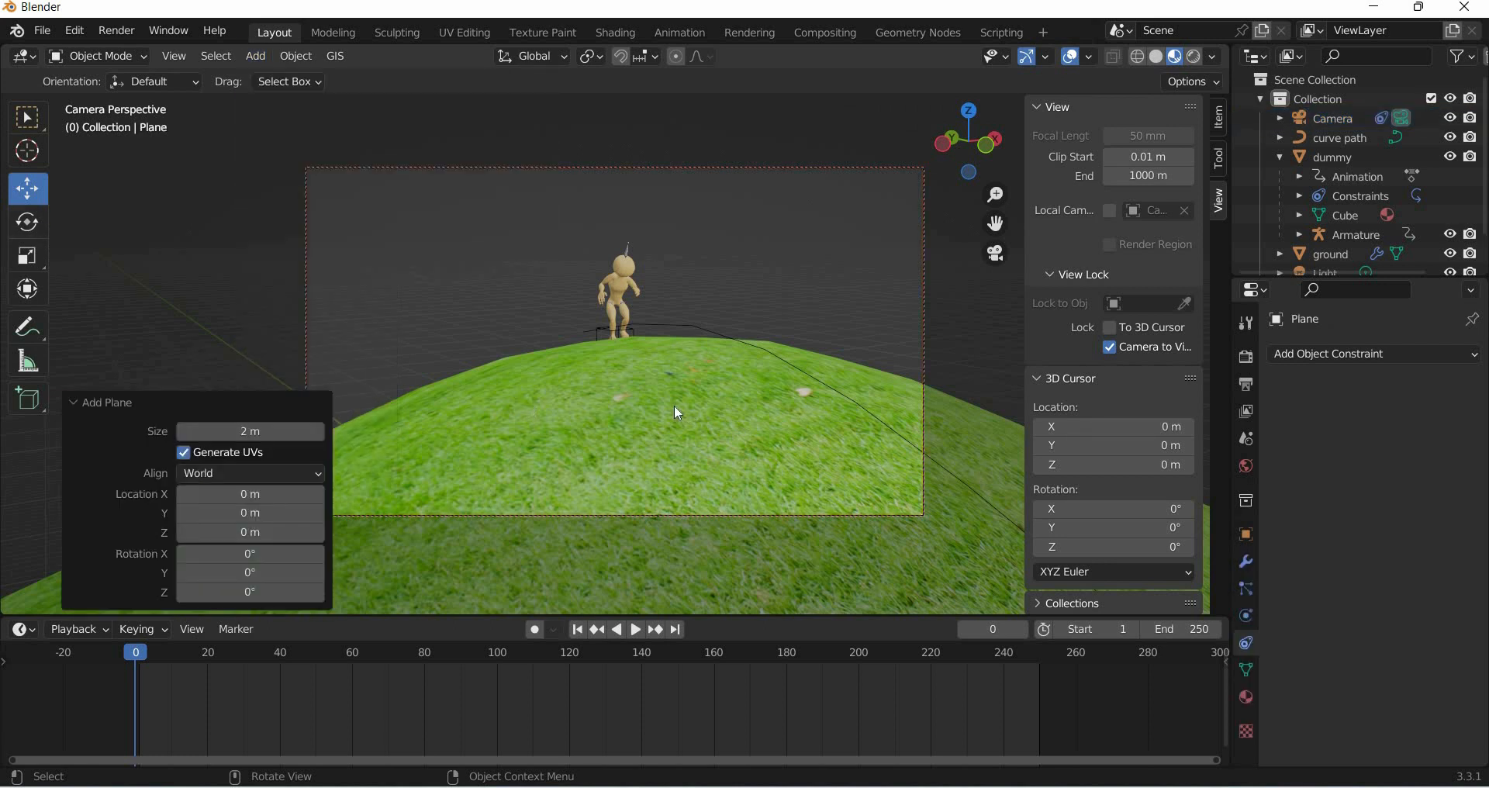
- Scale the plane uniformly by about 44.45 to extend beyond the hill
{"action": "scroll", "coordinate": [673, 405], "scroll_direction": "down", "scroll_amount": 5}
{"action": "scroll", "coordinate": [673, 405], "scroll_direction": "up", "scroll_amount": 6}
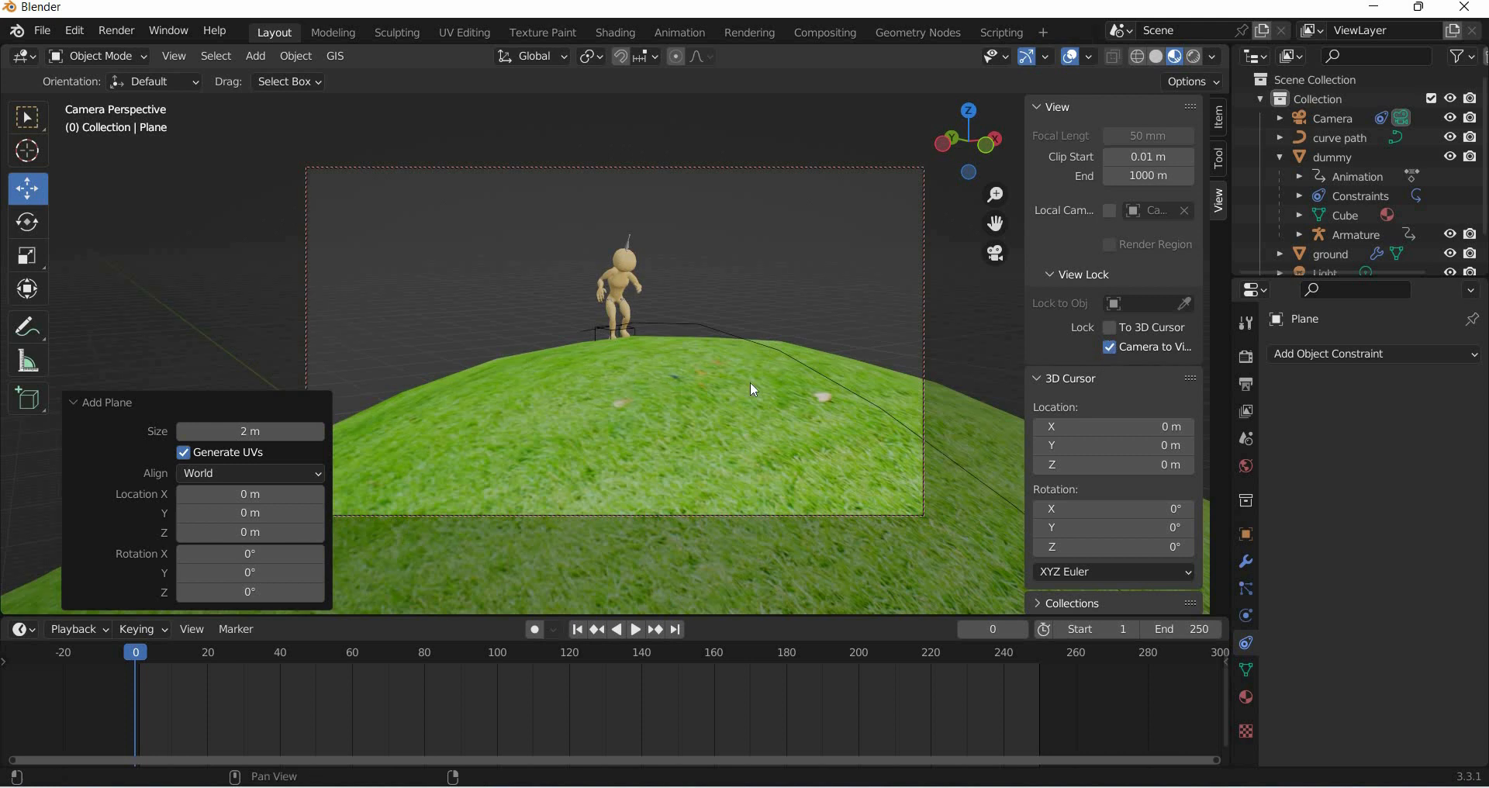
{"action": "scroll", "coordinate": [711, 450], "scroll_direction": "down", "scroll_amount": 3}
{"action": "mouse_move", "coordinate": [711, 450]}
{"action": "middle_mouse_down"}
{"action": "mouse_move", "coordinate": [724, 445]}
{"action": "mouse_move", "coordinate": [704, 443]}
{"action": "middle_mouse_up"}
{"action": "scroll", "coordinate": [707, 444], "scroll_direction": "down", "scroll_amount": 3}
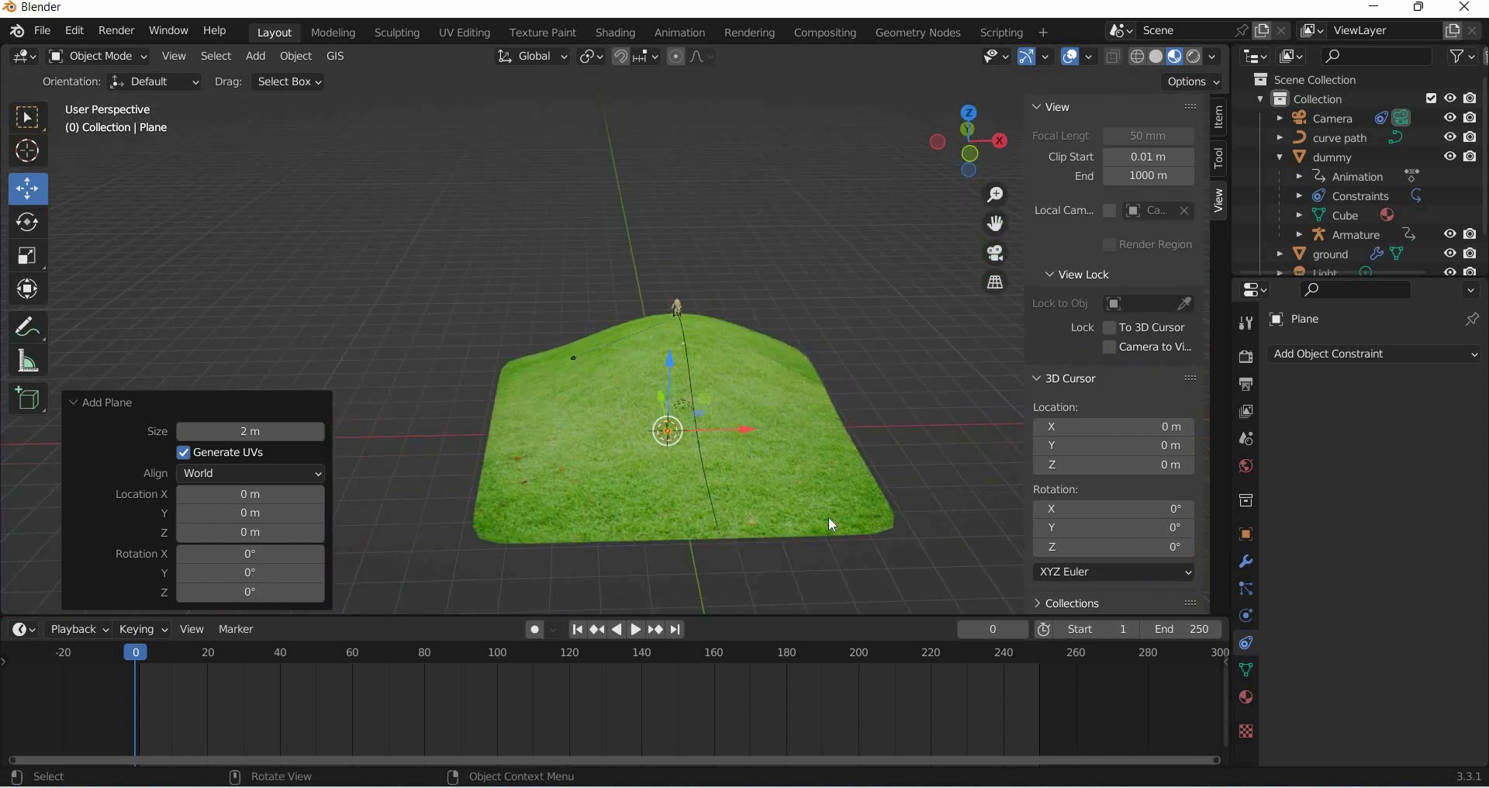
{"action": "left_click", "coordinate": [27, 256]}
{"action": "left_click_drag", "start_coordinate": [727, 499], "coordinate": [955, 455]}
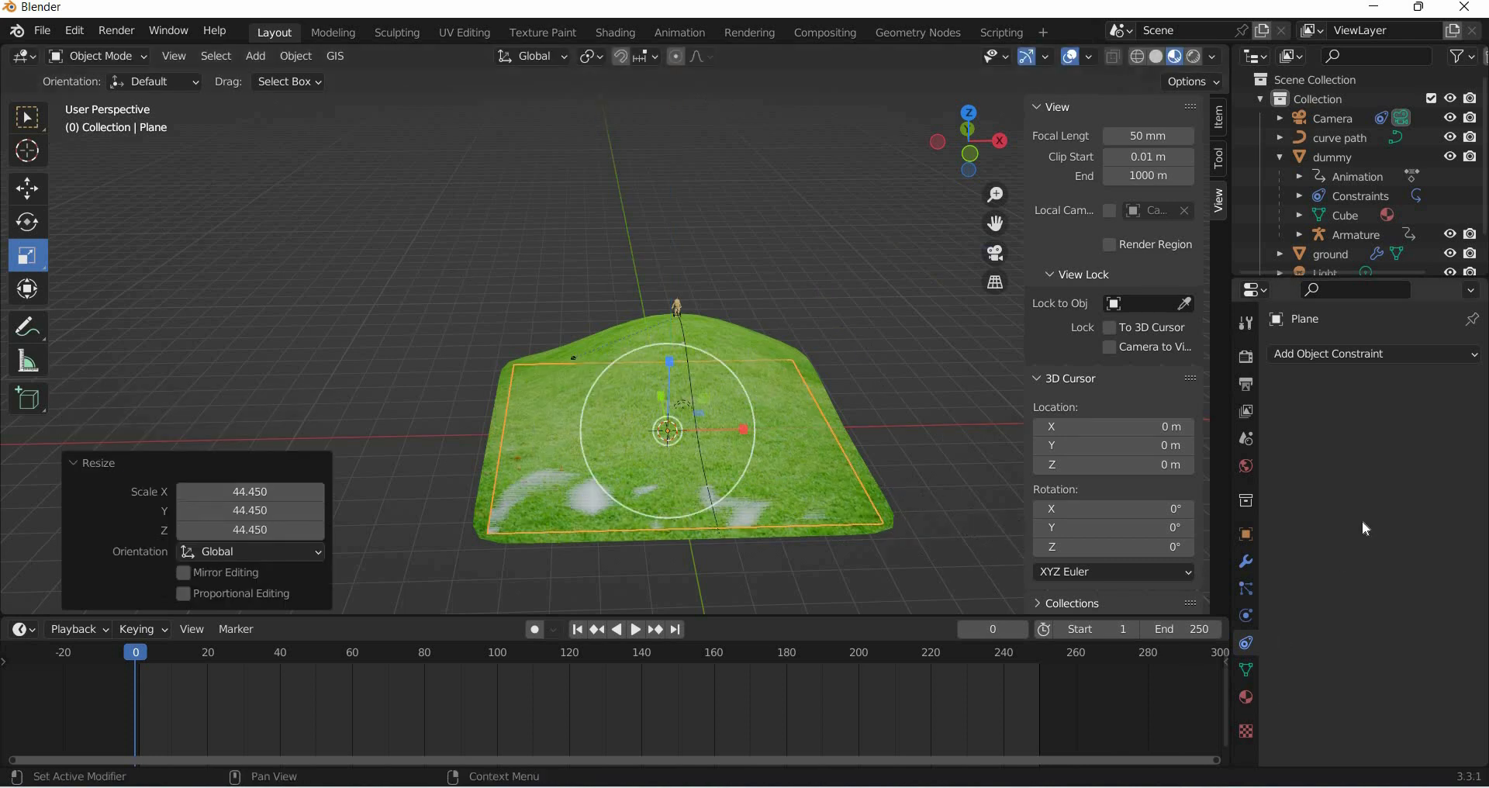
- Create a new material for the plane and plug an Image Texture into its base color
{"action": "left_click", "coordinate": [1245, 697]}
{"action": "left_click", "coordinate": [1386, 436]}
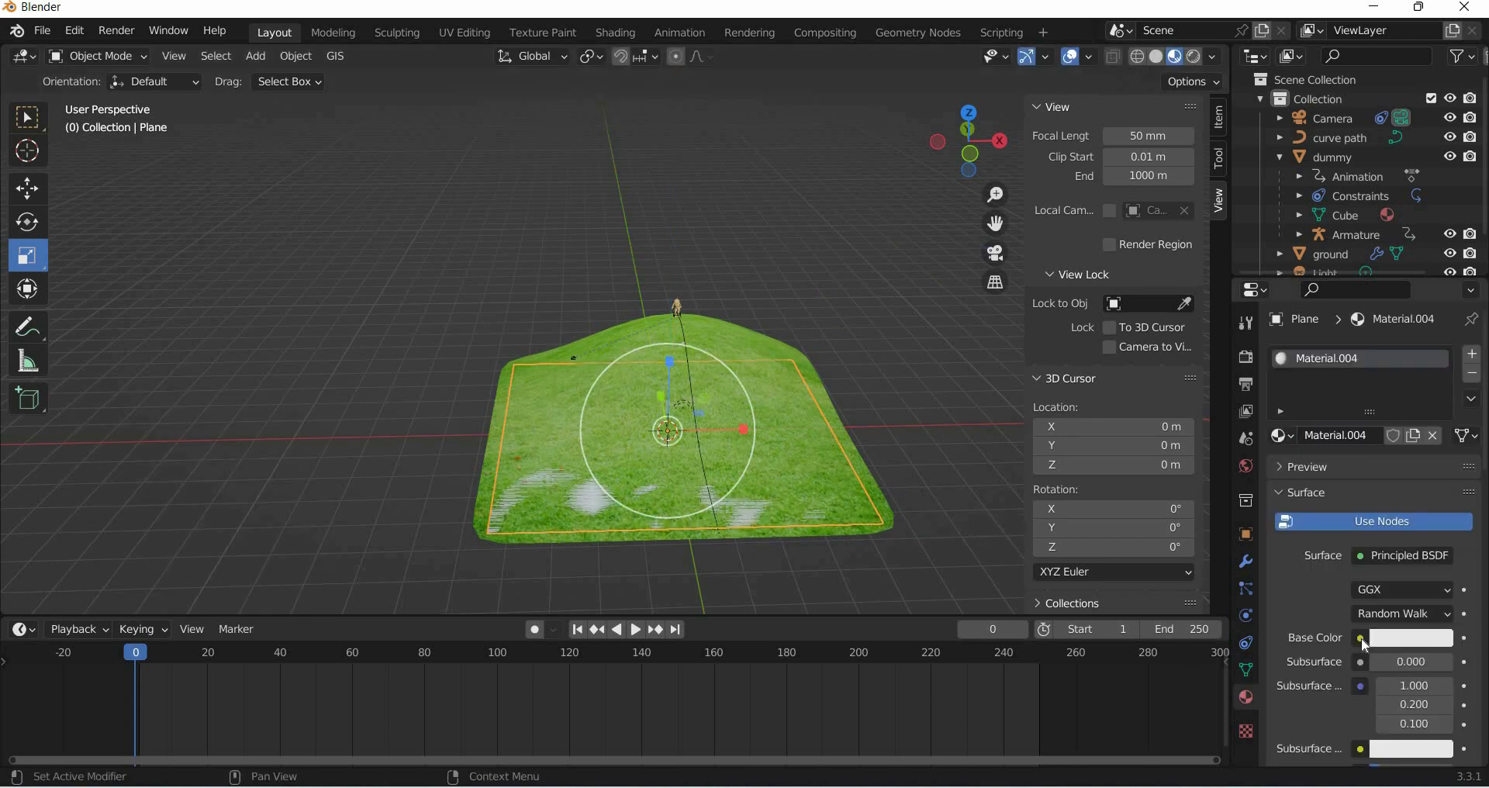
{"action": "left_click", "coordinate": [1362, 638]}
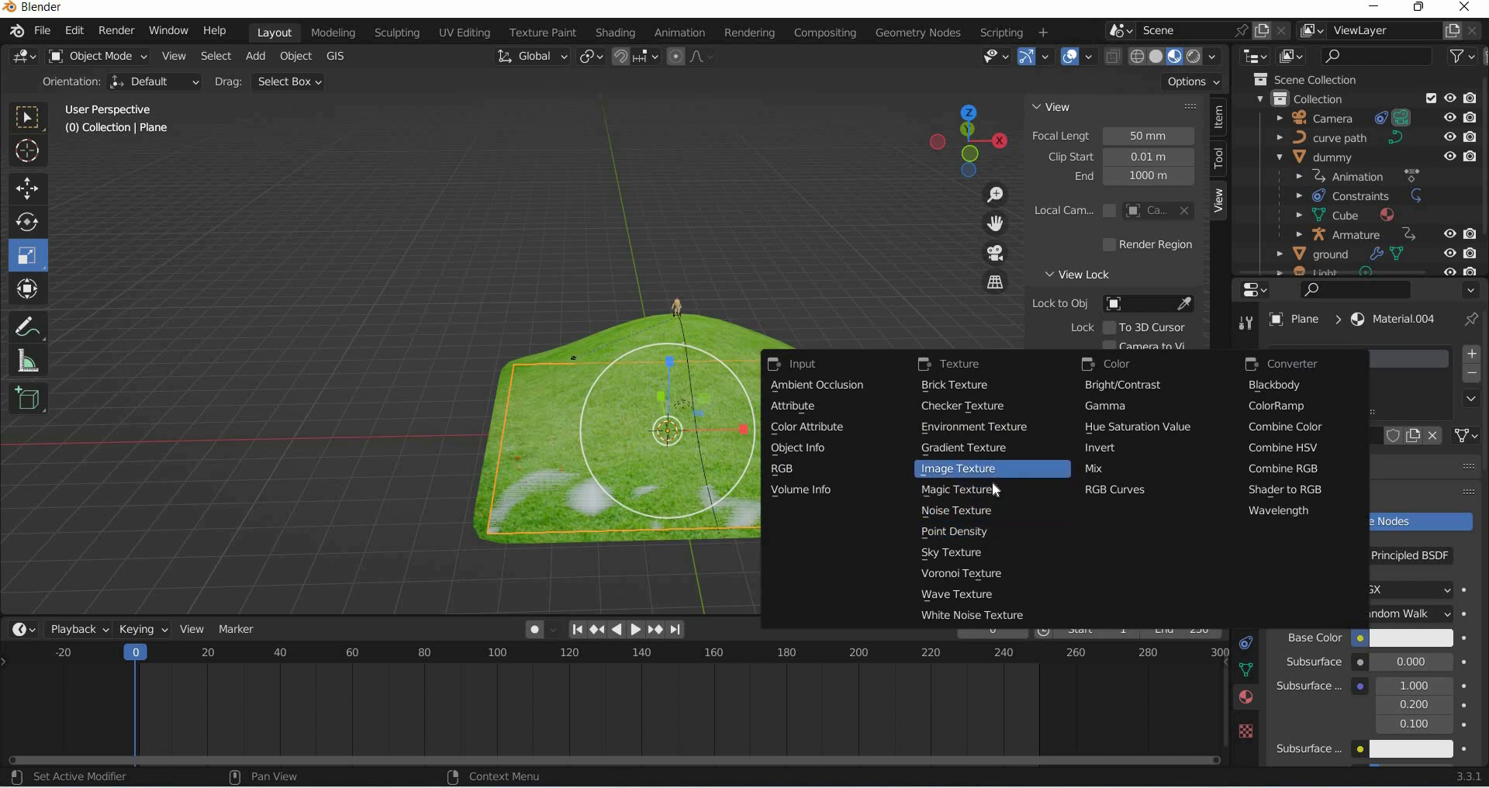
{"action": "left_click", "coordinate": [985, 479]}
- Load Sky_Clouds_Photo_Texture_A_P4120953.jpg as the plane's base color image
{"action": "left_click", "coordinate": [1439, 663]}
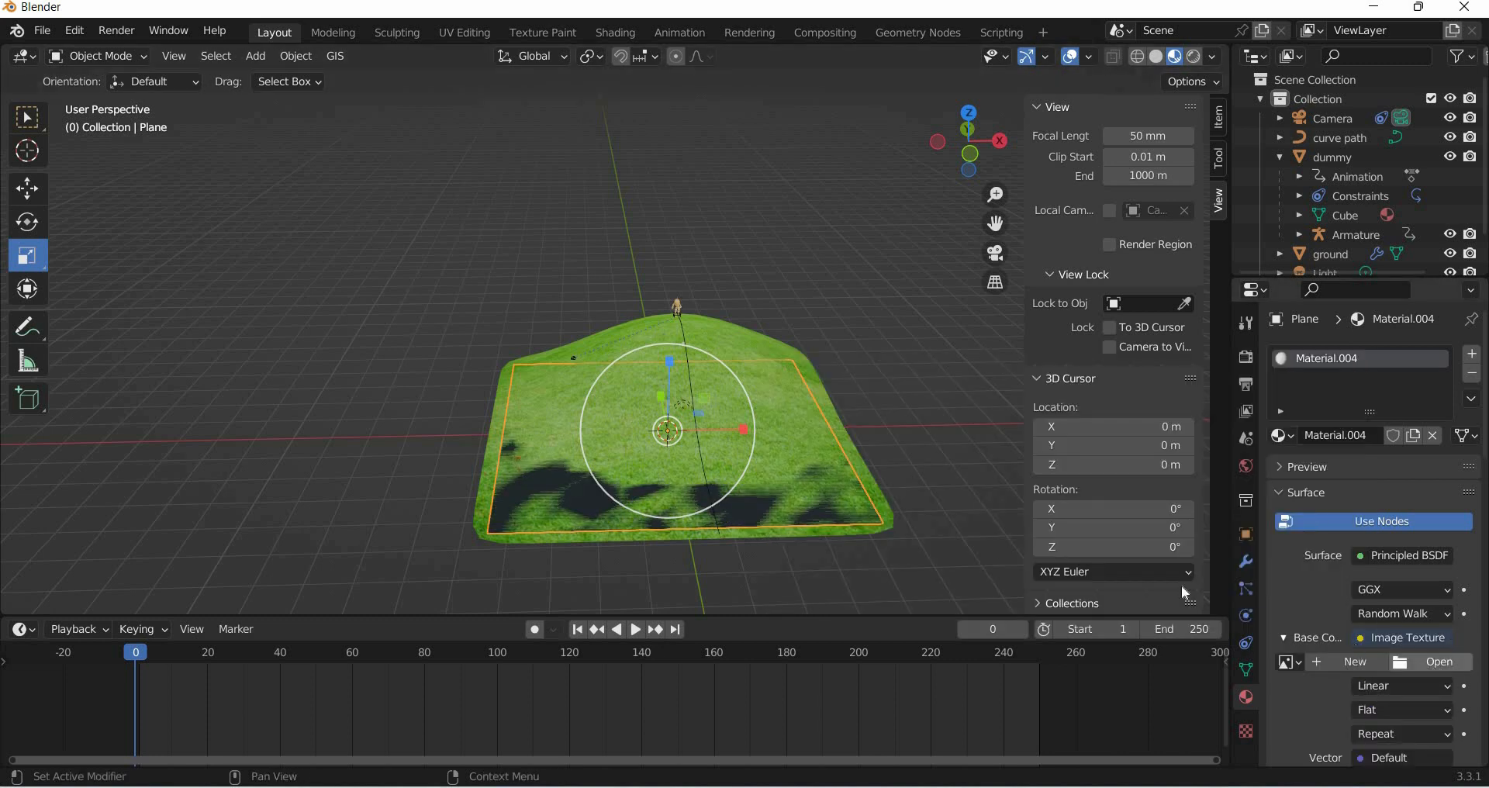
{"action": "scroll", "coordinate": [967, 500], "scroll_direction": "down", "scroll_amount": 10}
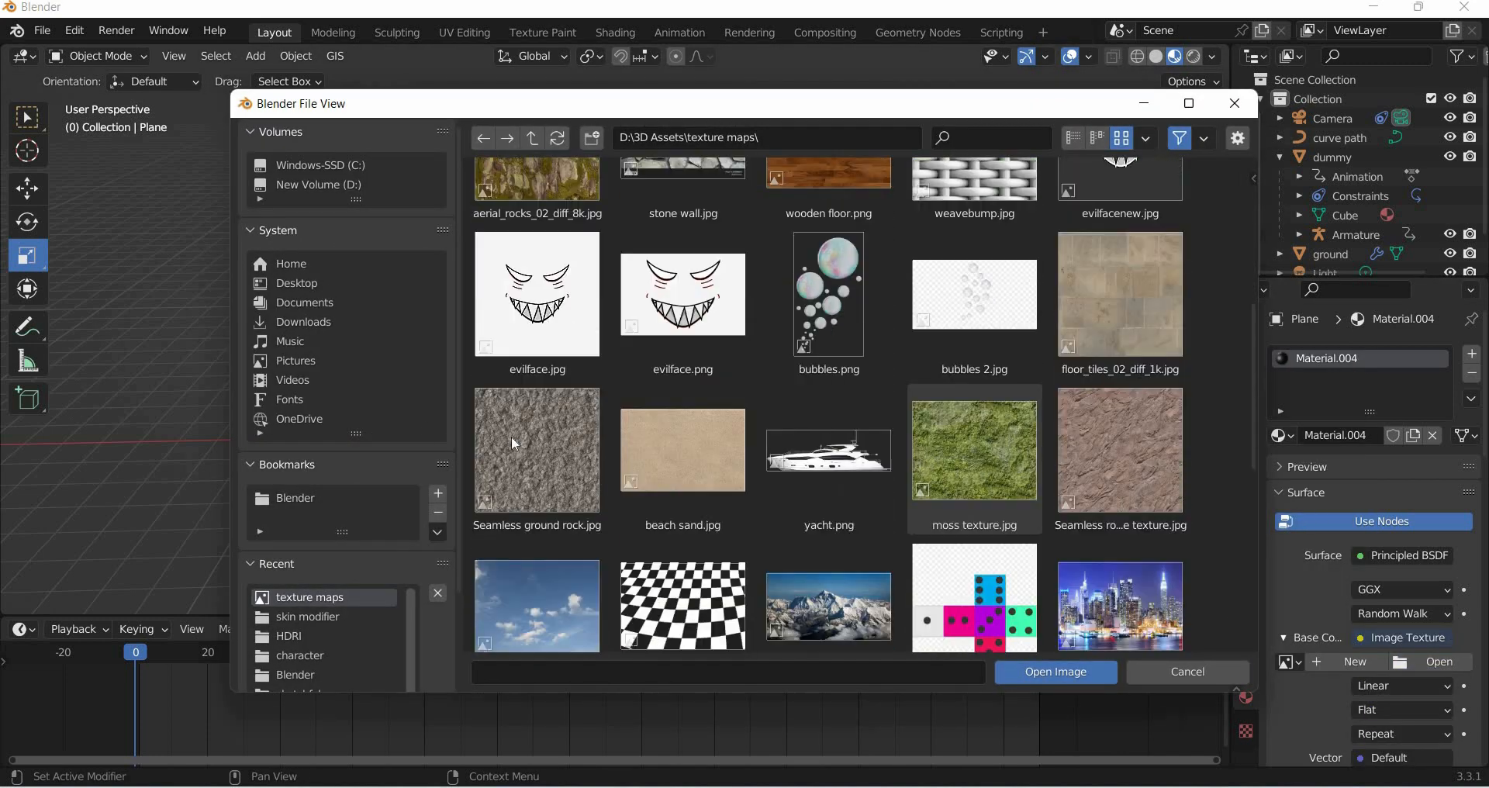
{"action": "left_click", "coordinate": [536, 422]}
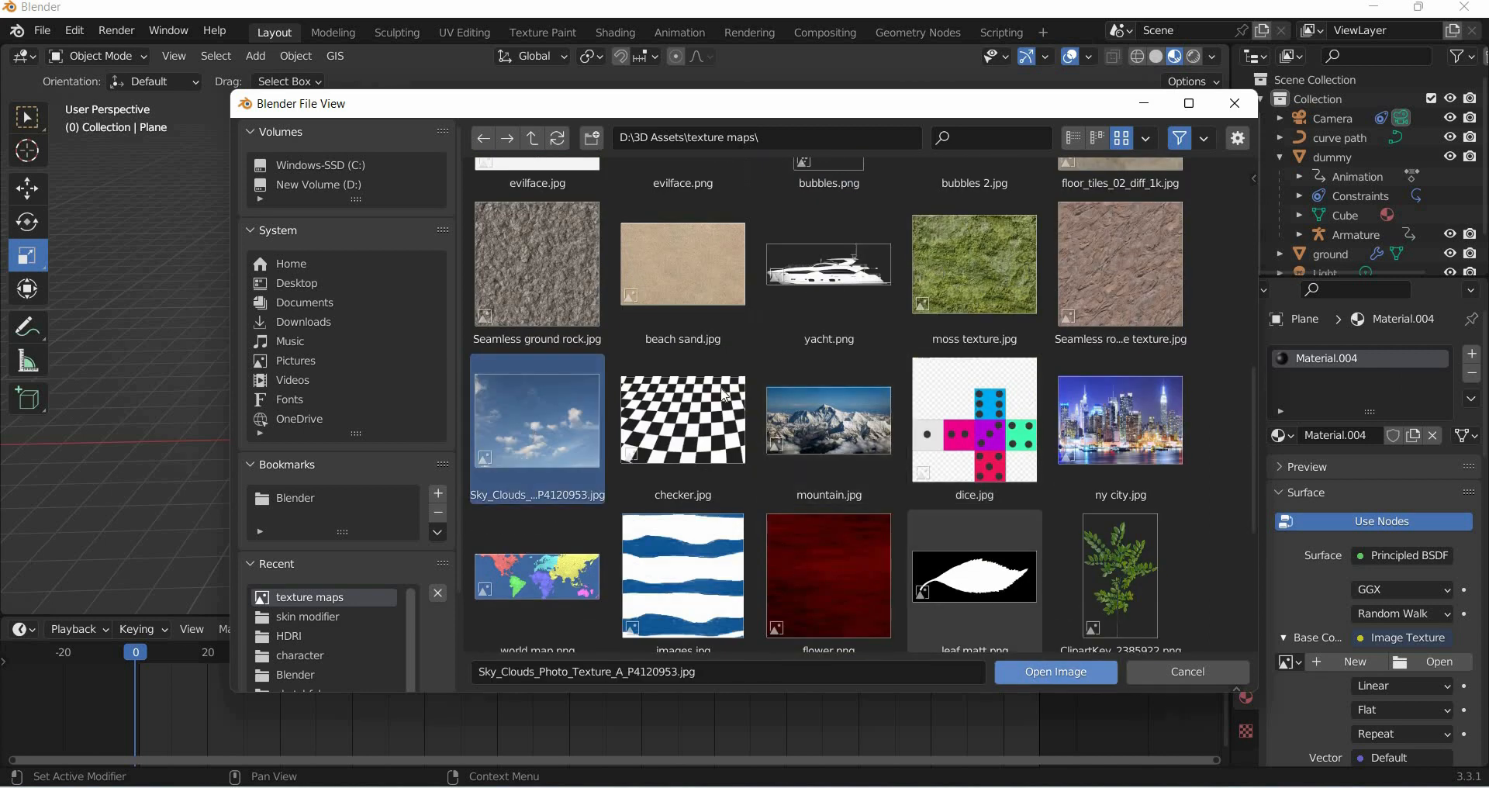
{"action": "left_click", "coordinate": [1057, 672]}
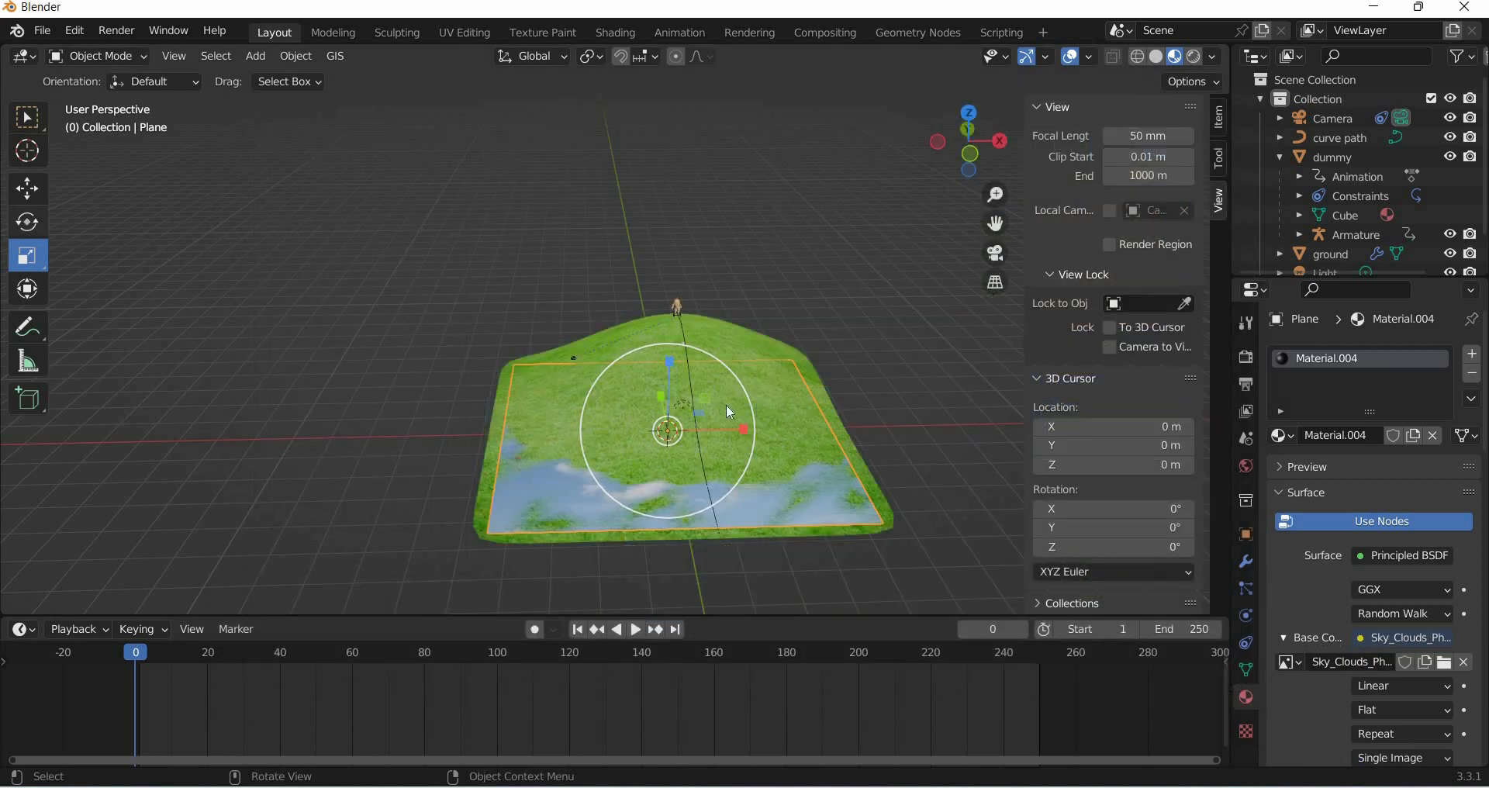
- Rotate the plane so it stands upright as a sky backdrop
{"action": "left_click", "coordinate": [31, 223]}
{"action": "mouse_move", "coordinate": [672, 379]}
{"action": "left_mouse_down"}
{"action": "mouse_move", "coordinate": [676, 435]}
{"action": "mouse_move", "coordinate": [701, 389]}
{"action": "mouse_move", "coordinate": [681, 417]}
{"action": "mouse_move", "coordinate": [685, 372]}
{"action": "left_mouse_up"}
{"action": "left_click", "coordinate": [95, 227]}
- Move the plane about 116 m along Y to sit behind the hill
{"action": "key", "text": "shift+space"}
{"action": "key", "text": "g"}
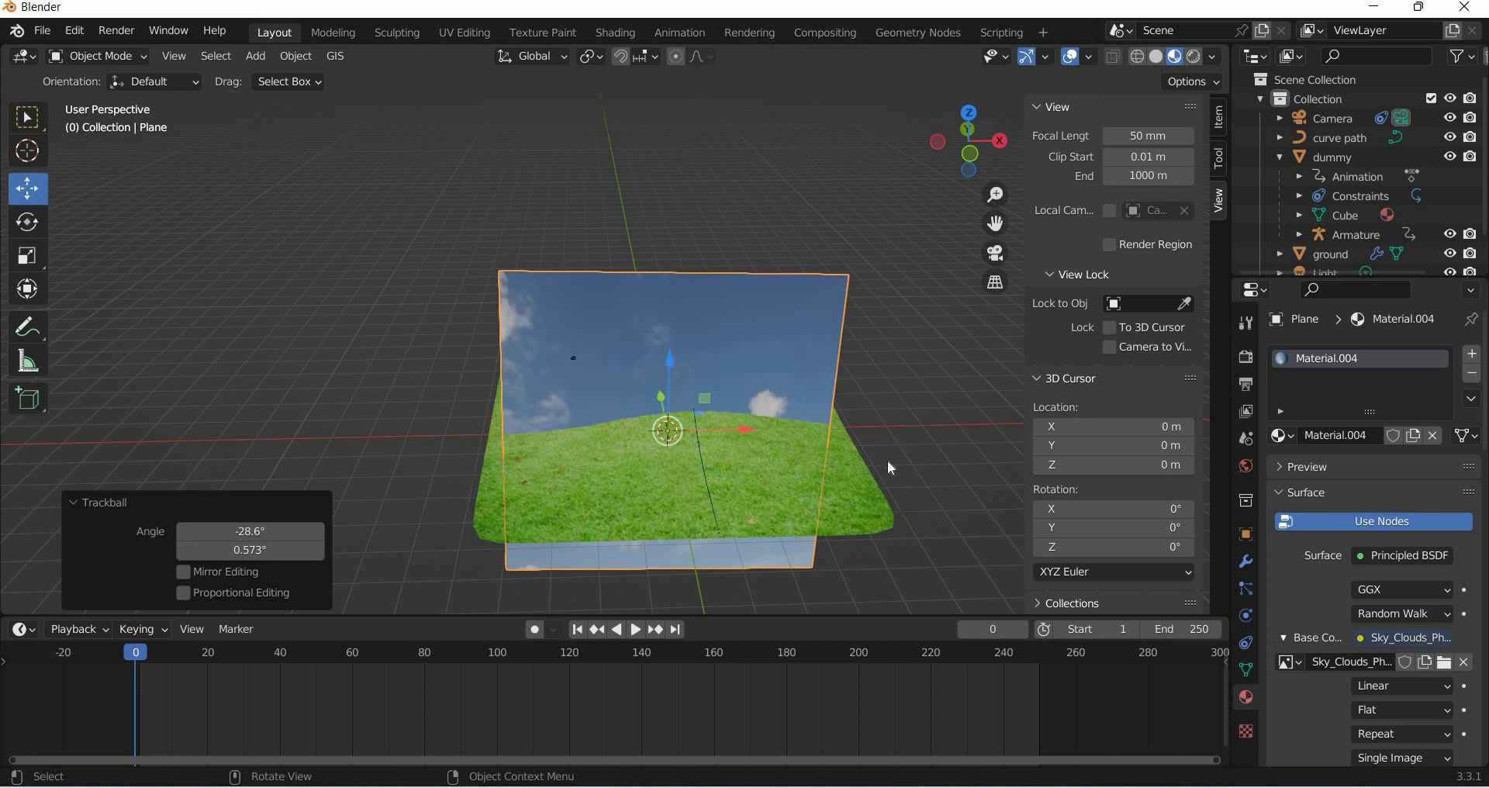
{"action": "middle_click_drag", "start_coordinate": [887, 468], "coordinate": [379, 343]}
{"action": "left_click_drag", "start_coordinate": [256, 327], "coordinate": [324, 330]}
{"action": "key", "text": "KP_0"}
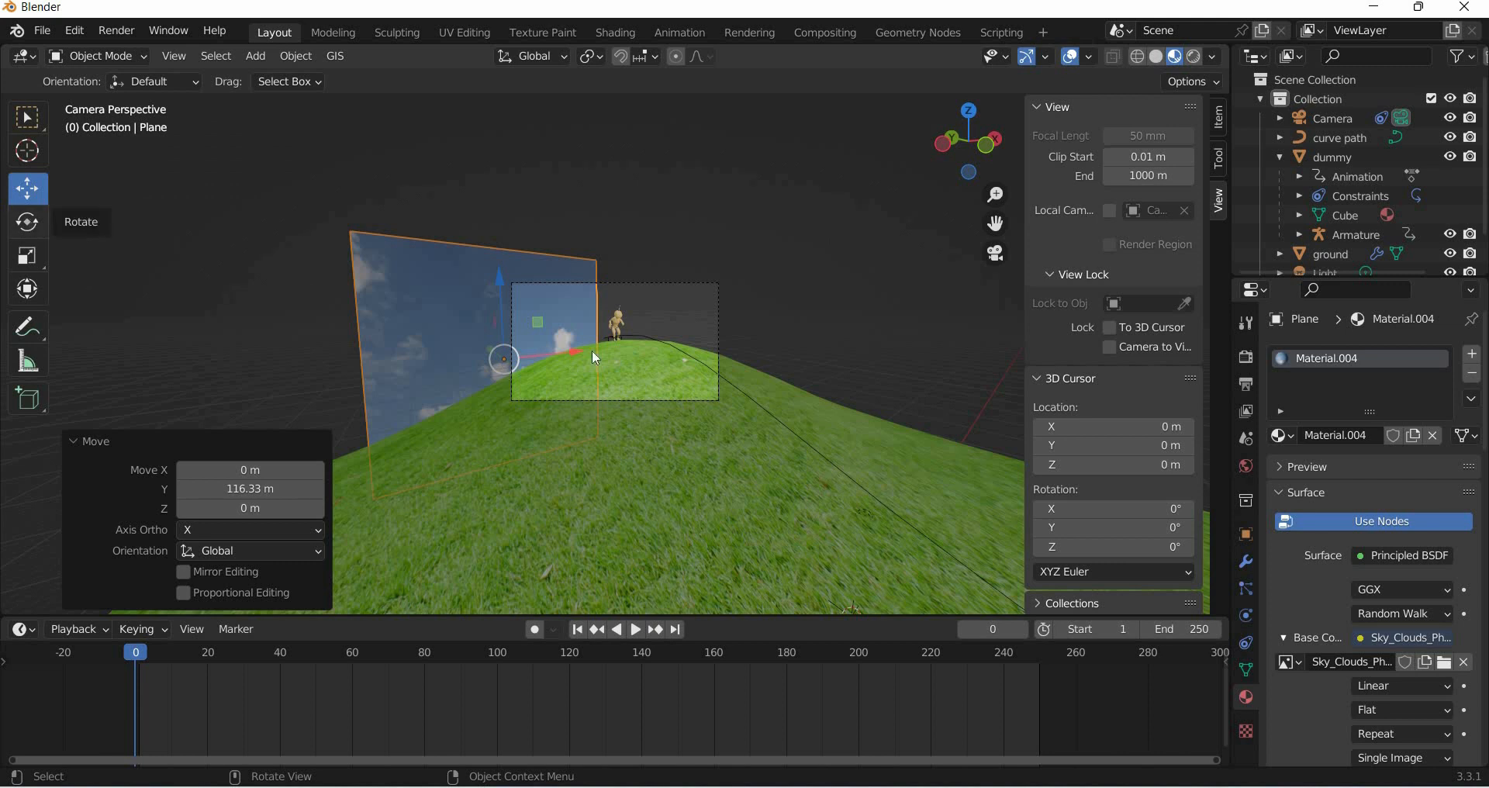
{"action": "key", "text": "shift+space"}
{"action": "key", "text": "r"}
{"action": "left_click_drag", "start_coordinate": [468, 379], "coordinate": [789, 436]}
{"action": "key", "text": "Escape"}
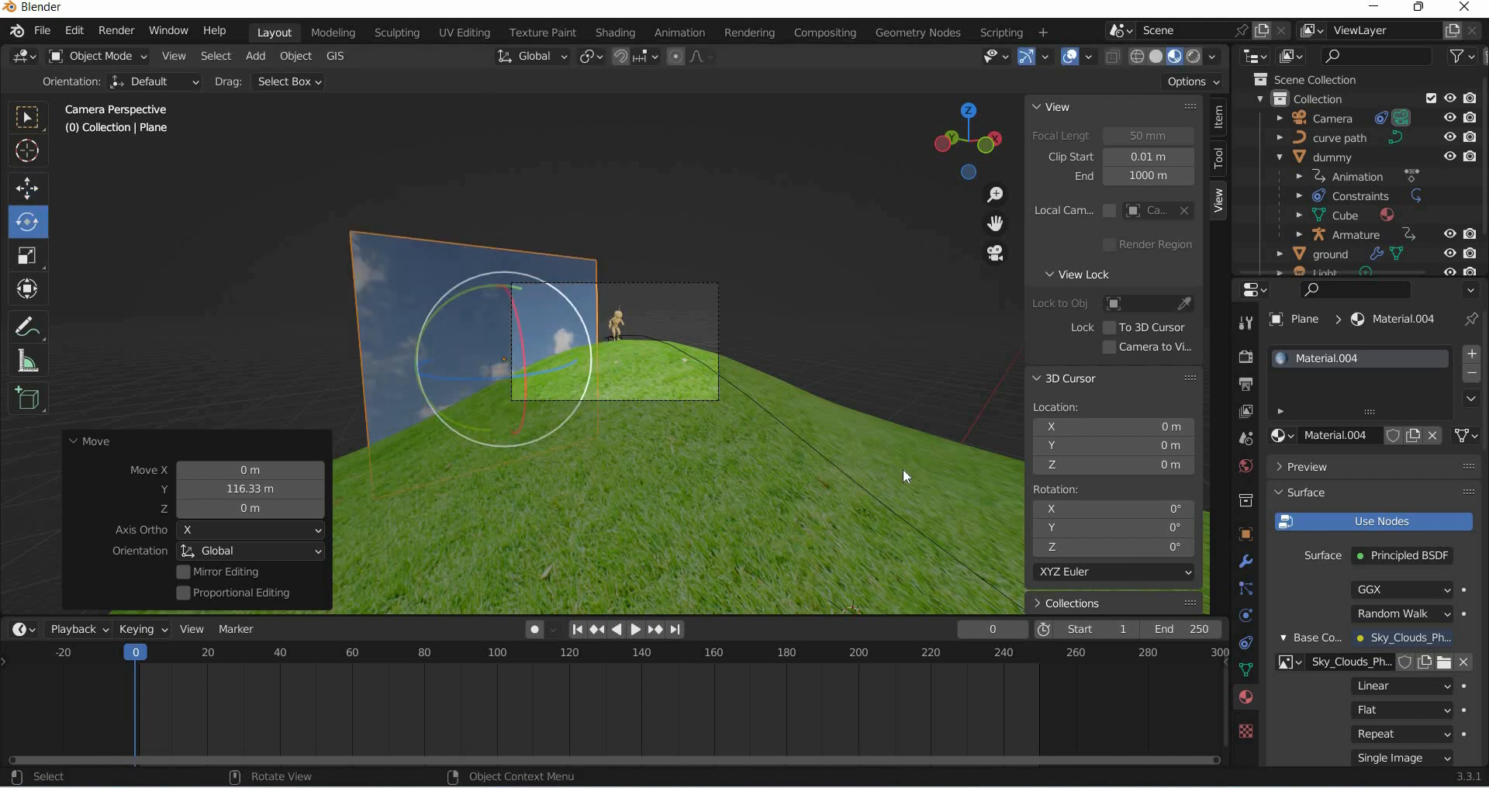
- Add a Track To constraint to the plane targeting the Camera
{"action": "left_click", "coordinate": [1246, 643]}
{"action": "left_click", "coordinate": [1344, 358]}
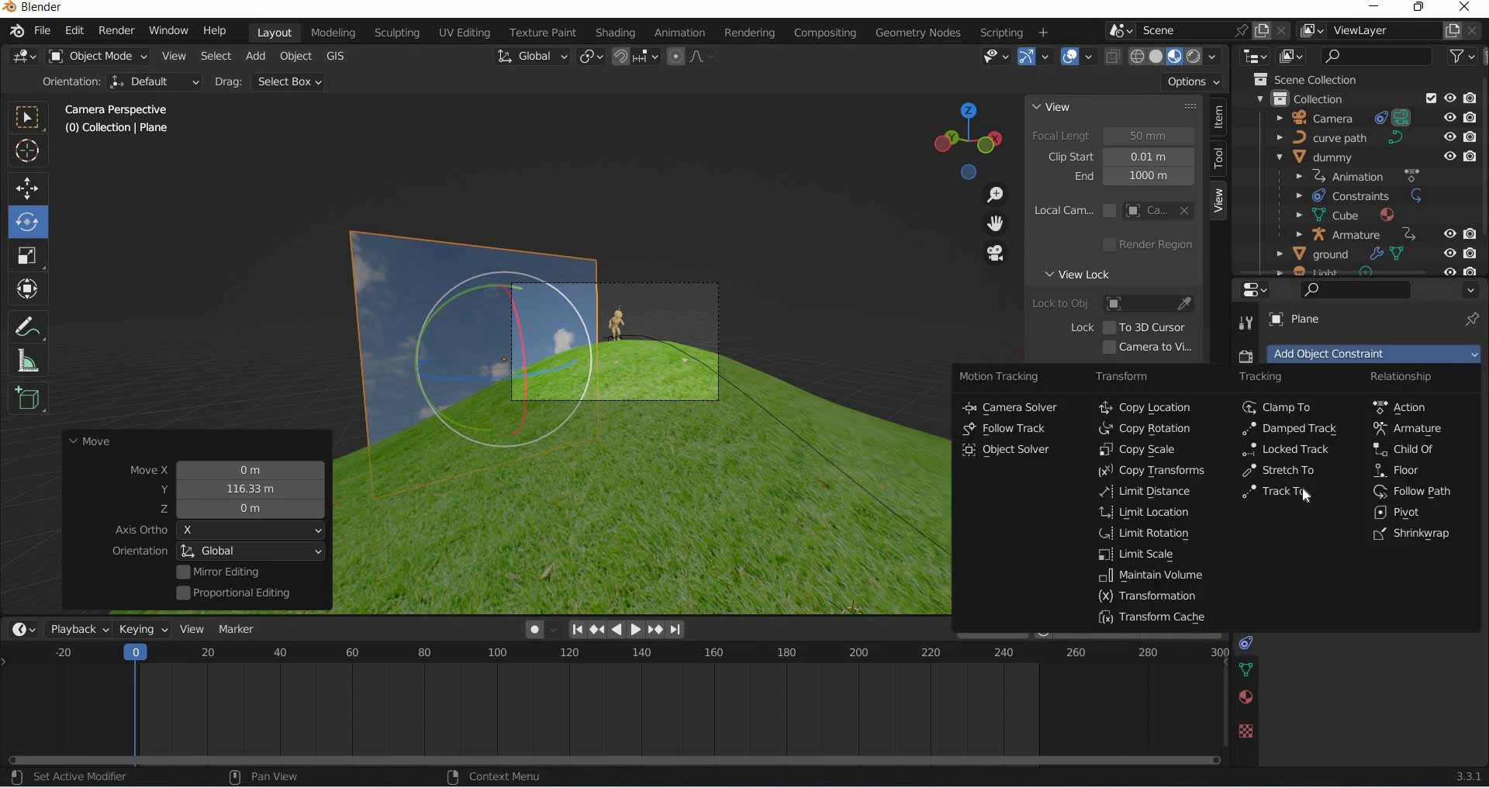
{"action": "left_click", "coordinate": [1296, 491]}
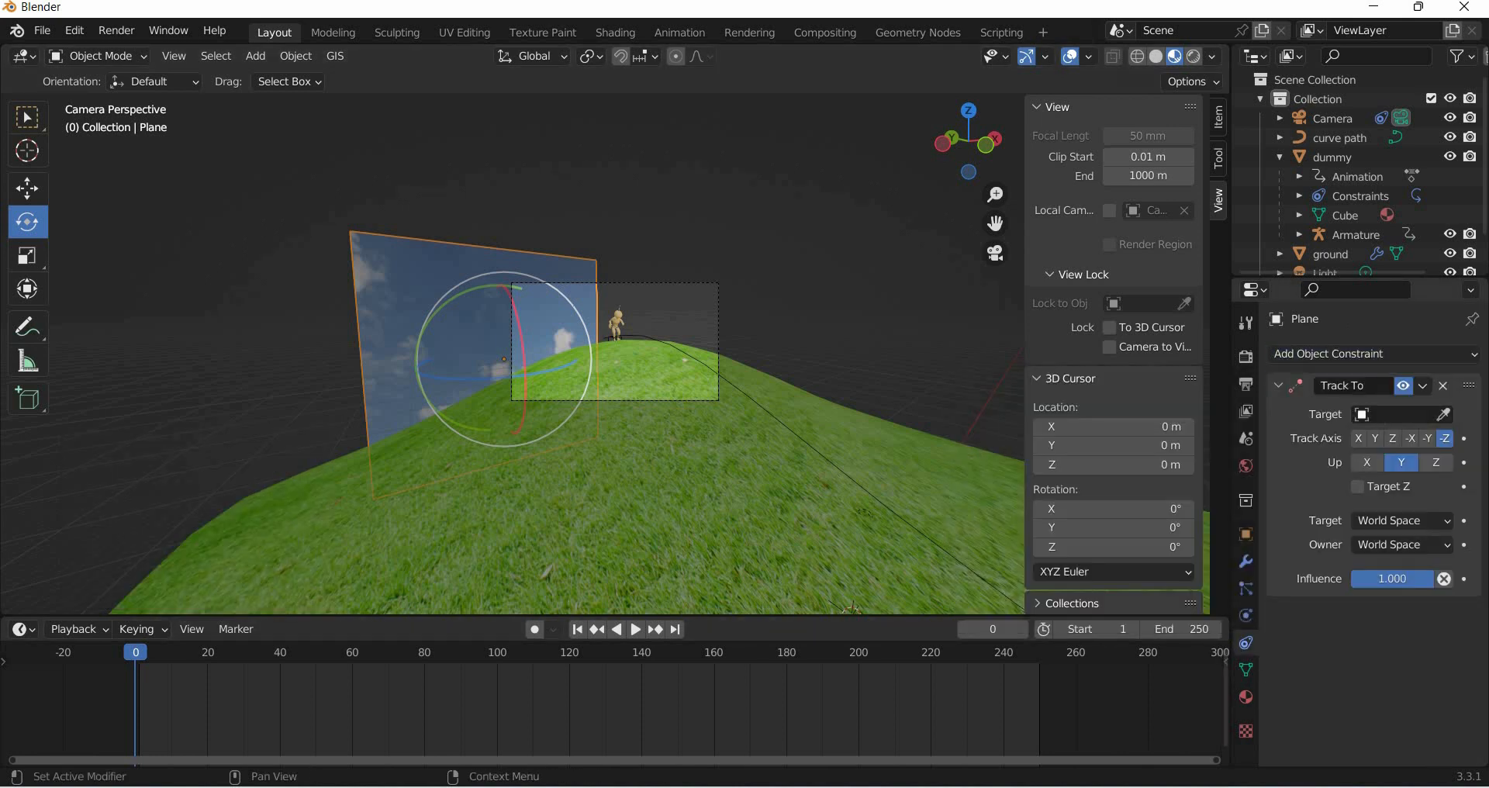
{"action": "left_click", "coordinate": [1392, 414]}
{"action": "left_click", "coordinate": [1316, 462]}
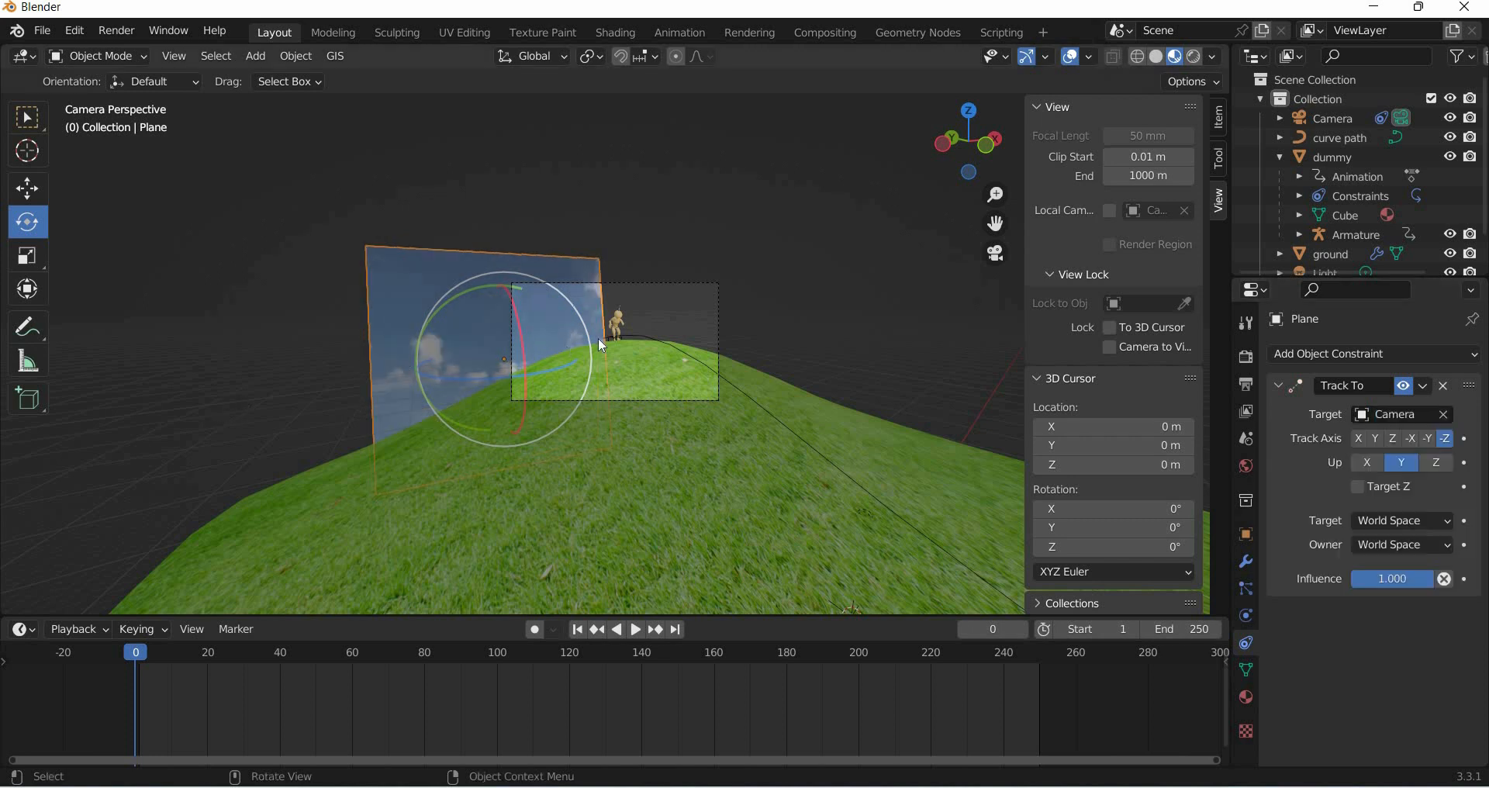
- Move the backdrop plane closer behind the alien and scale it up about 3.51 times
{"action": "left_click", "coordinate": [27, 189]}
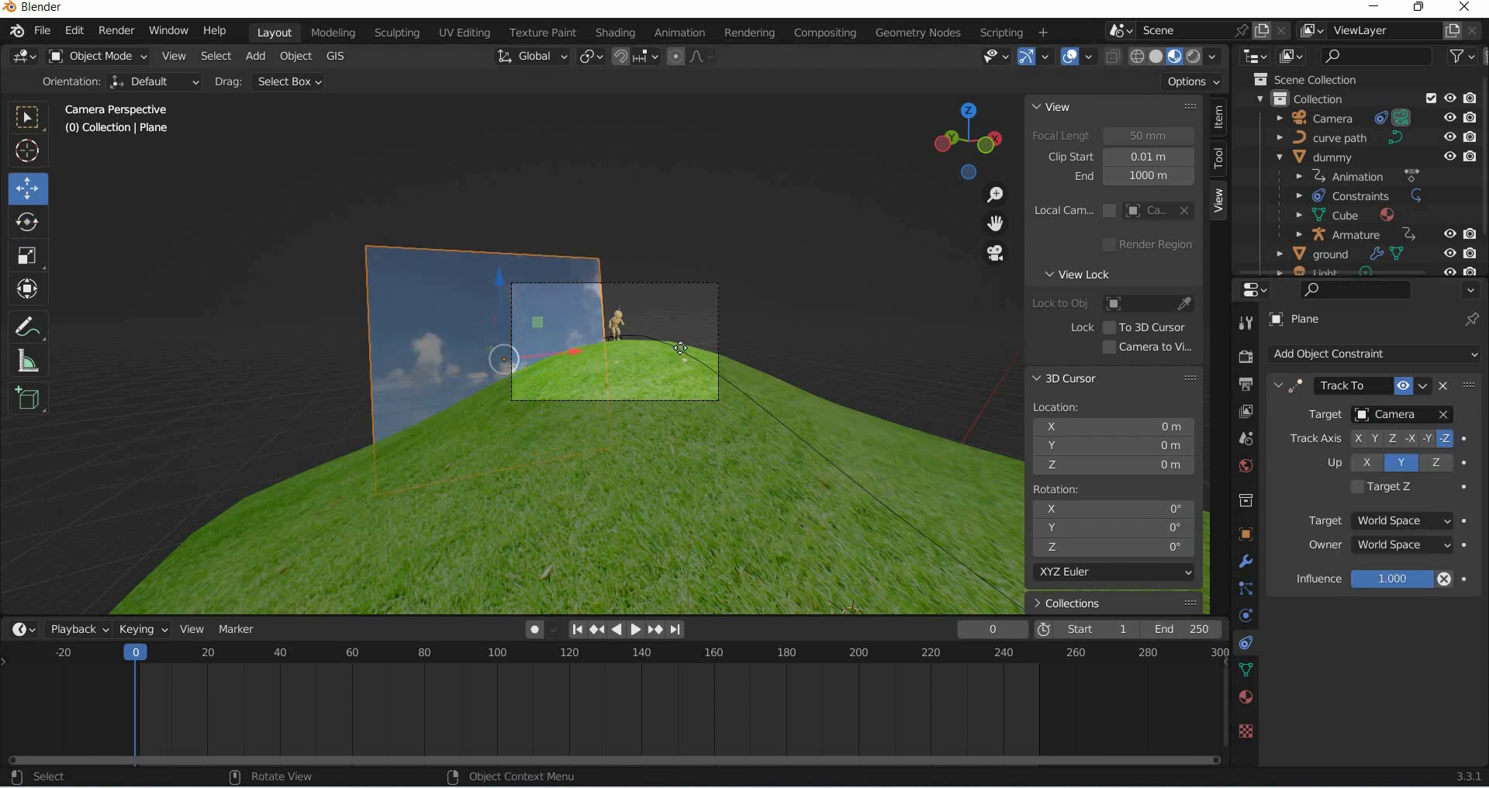
{"action": "key", "text": "g"}
{"action": "left_click_drag", "start_coordinate": [686, 350], "coordinate": [932, 452]}
{"action": "key", "text": "shift+space"}
{"action": "key", "text": "s"}
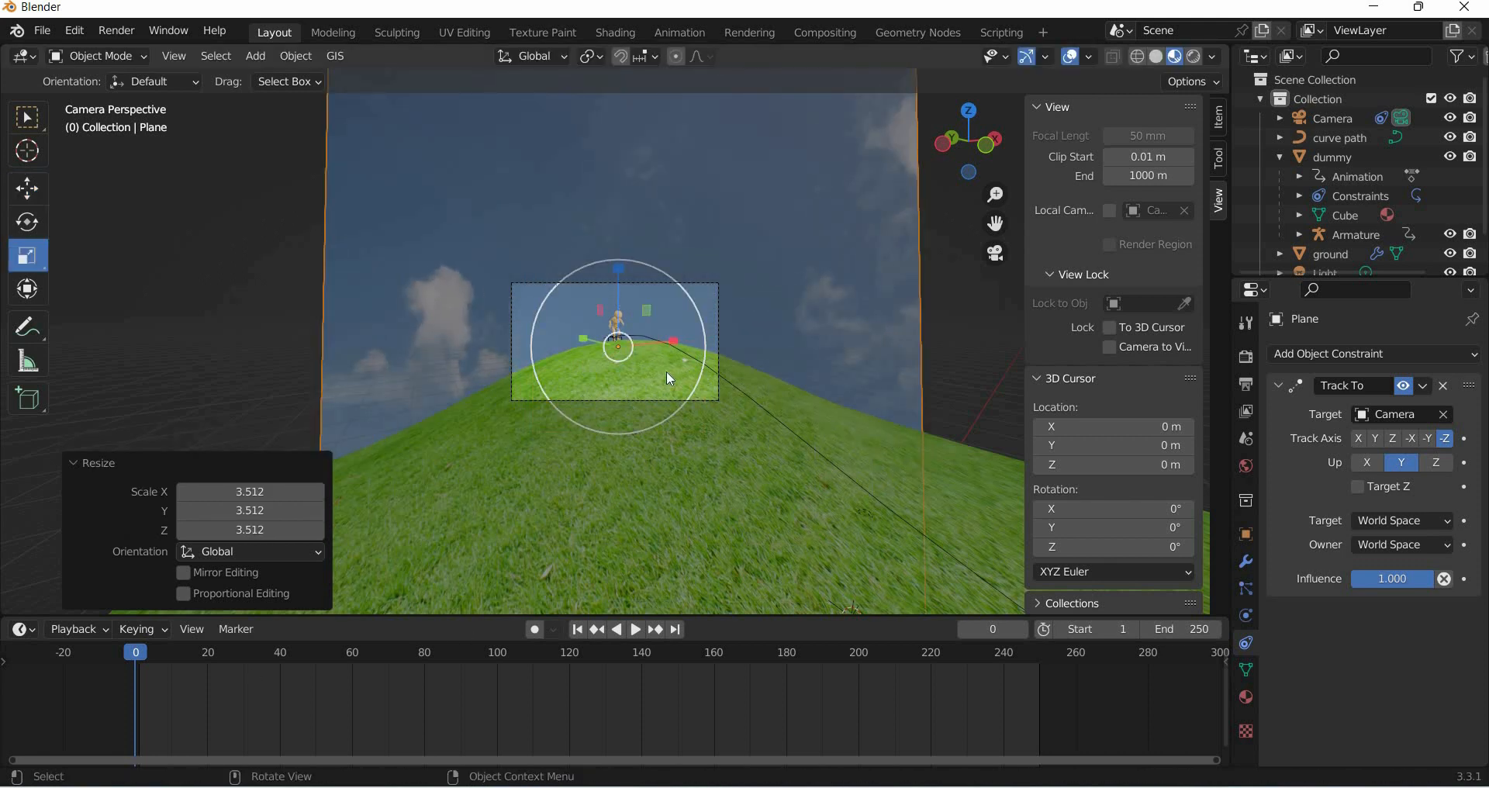
- Lower the backdrop plane about 31.7 m along Z
{"action": "key", "text": "space"}
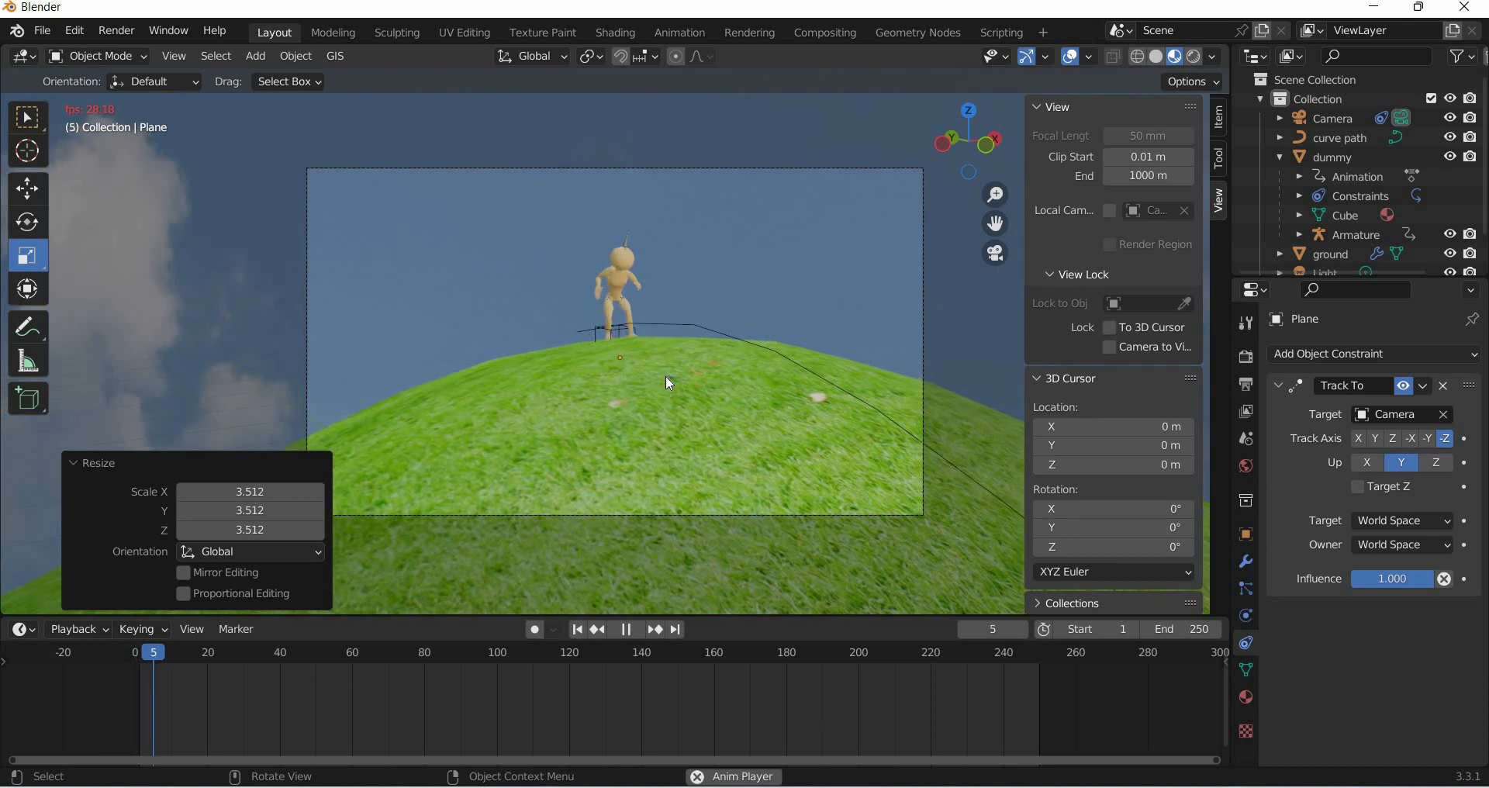
{"action": "key", "text": "space"}
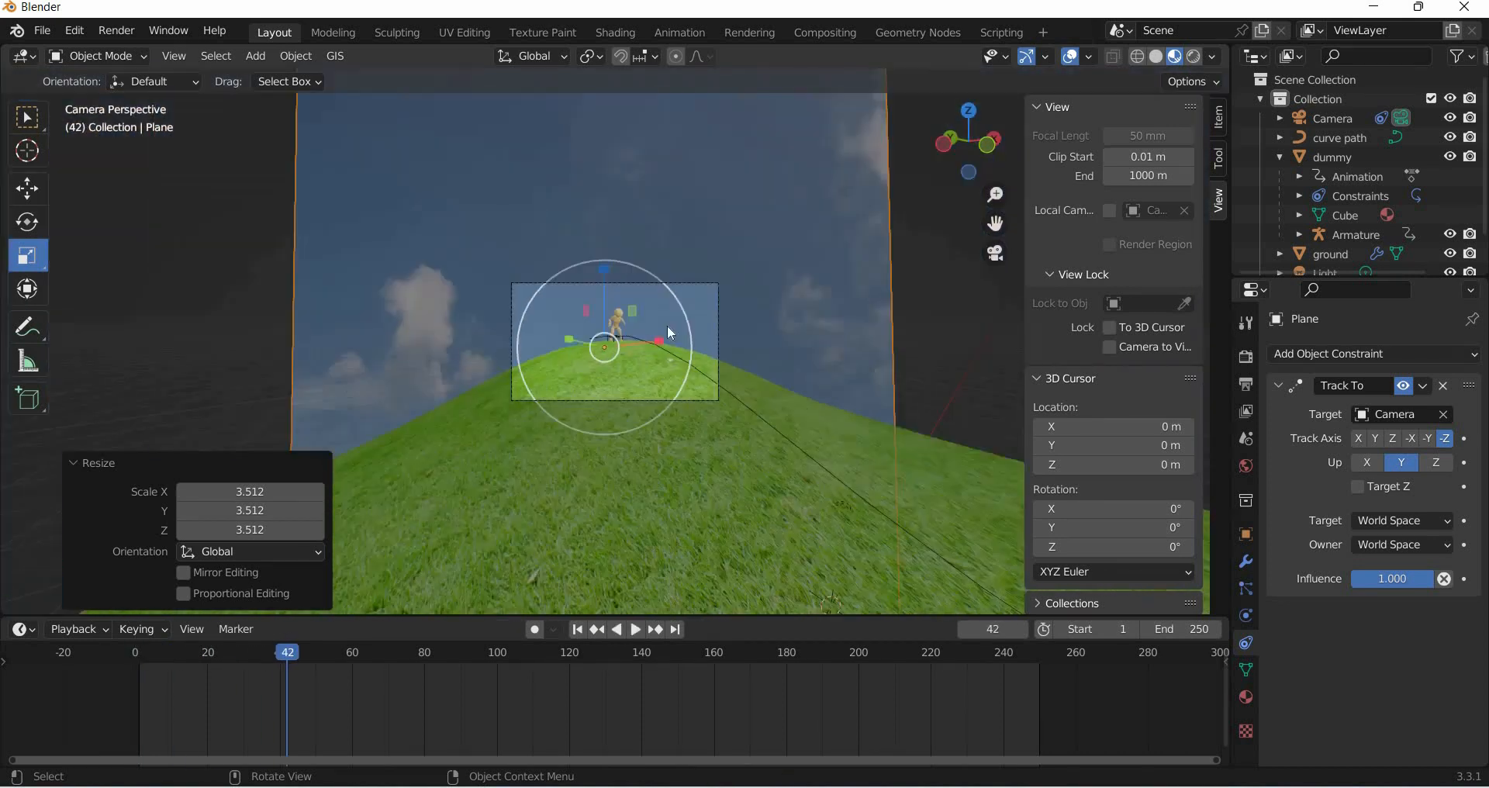
{"action": "left_click_drag", "start_coordinate": [683, 310], "coordinate": [639, 329]}
{"action": "left_click", "coordinate": [27, 188]}
{"action": "key", "text": "space"}
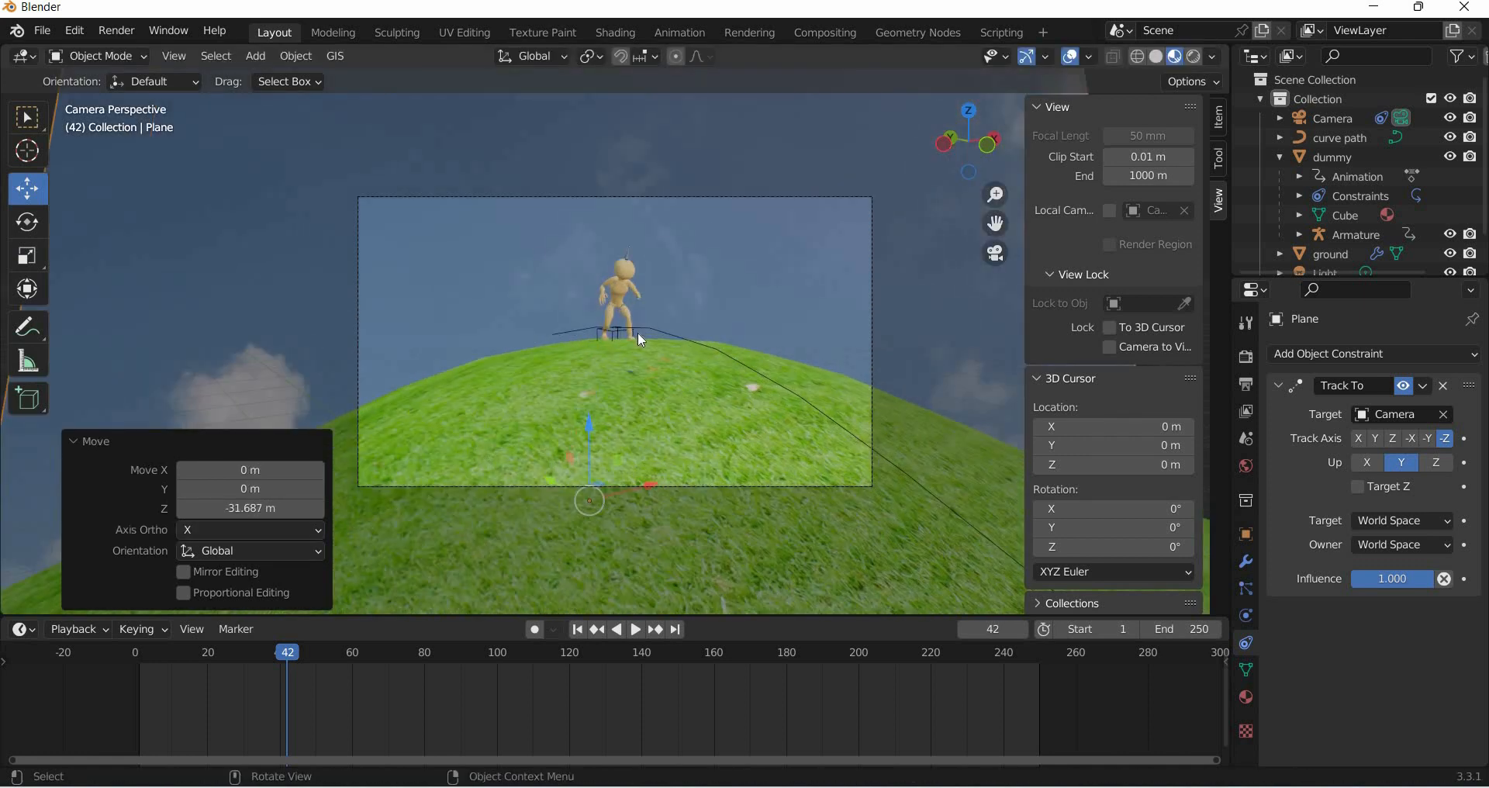
- Play the animation from the start to preview the sky backdrop through the camera
{"action": "key", "text": "space"}
{"action": "left_click_drag", "start_coordinate": [199, 653], "coordinate": [137, 658]}
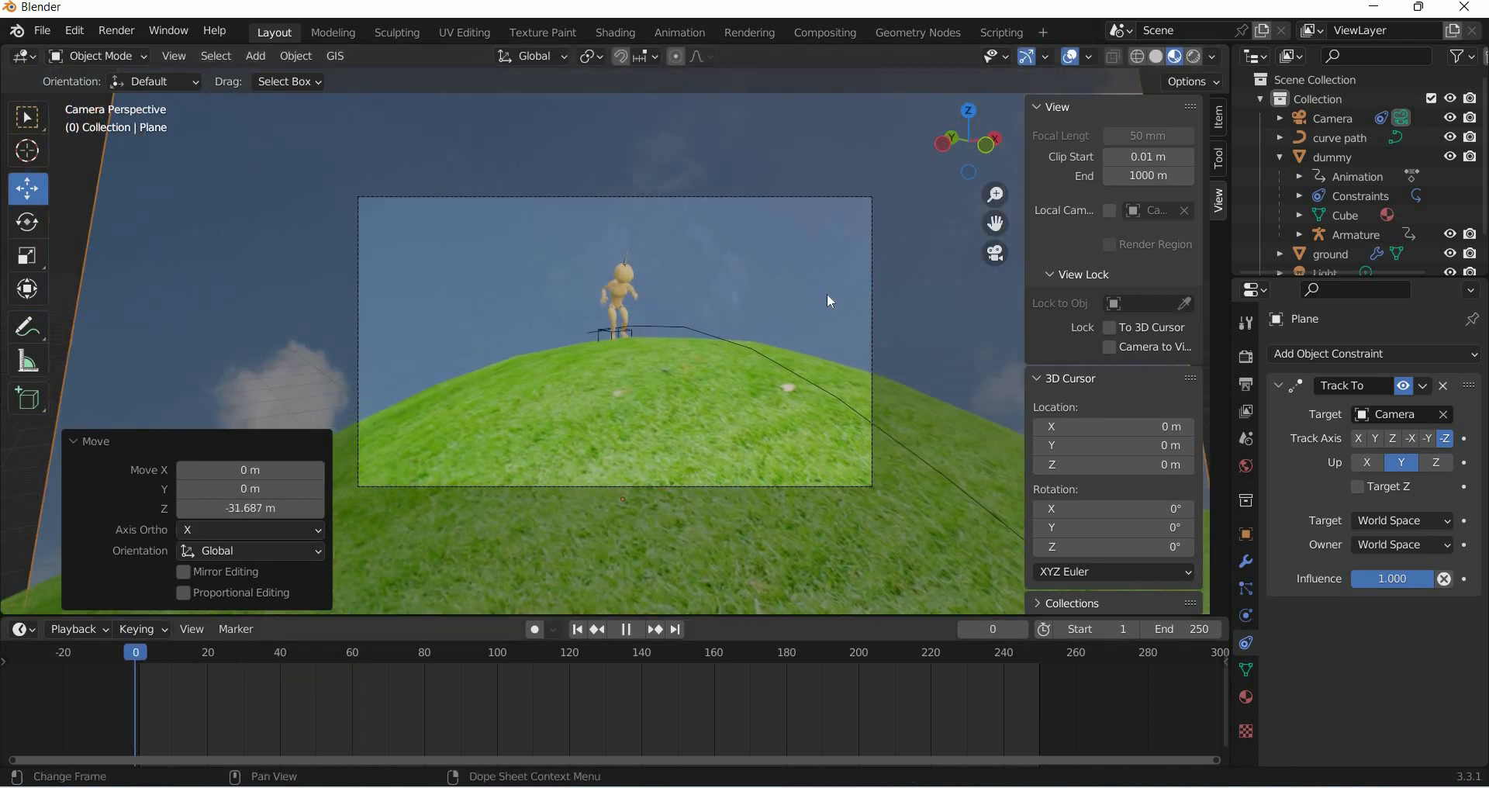
{"action": "key", "text": "space"}
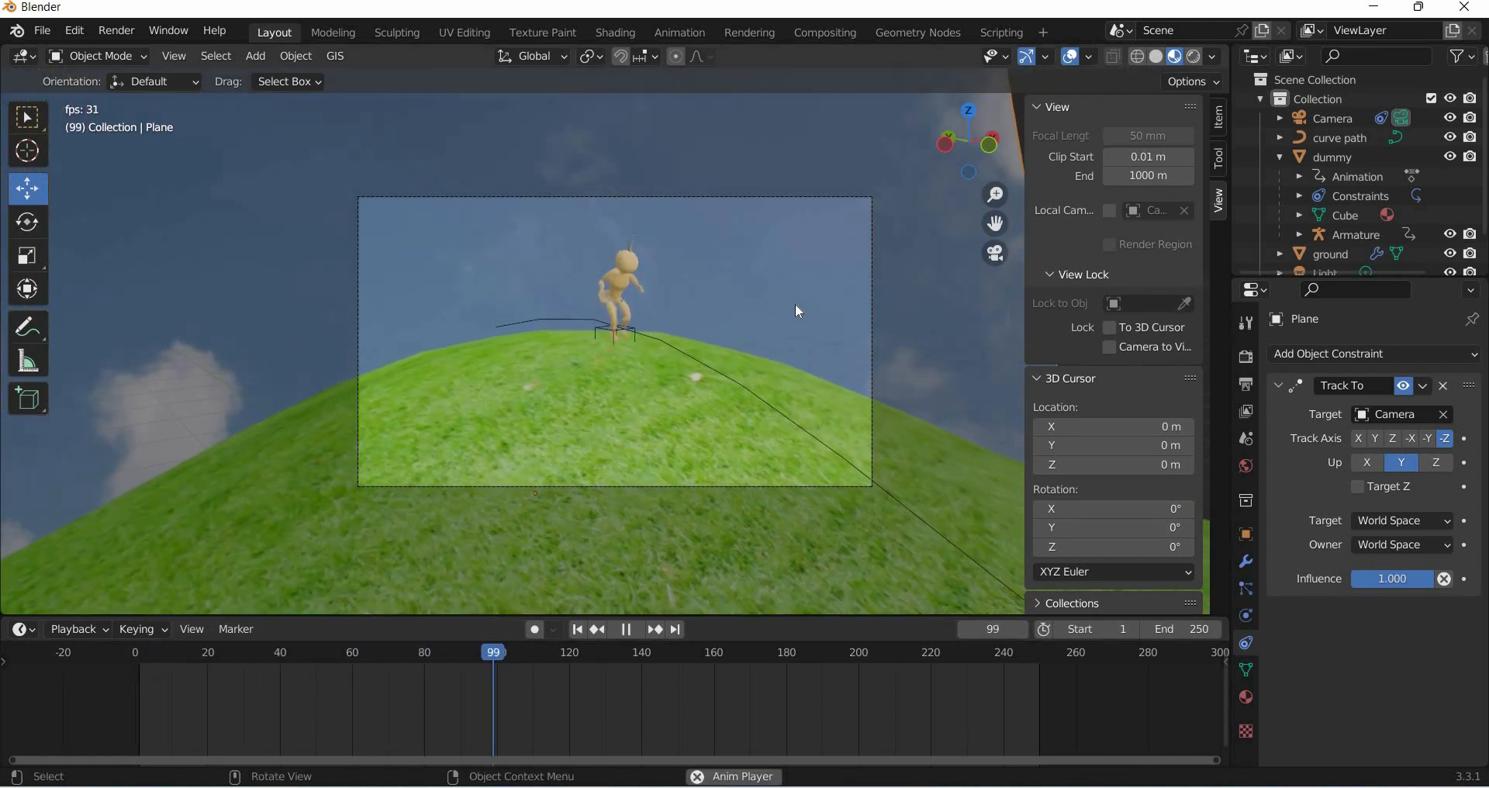
{"action": "key", "text": "space"}
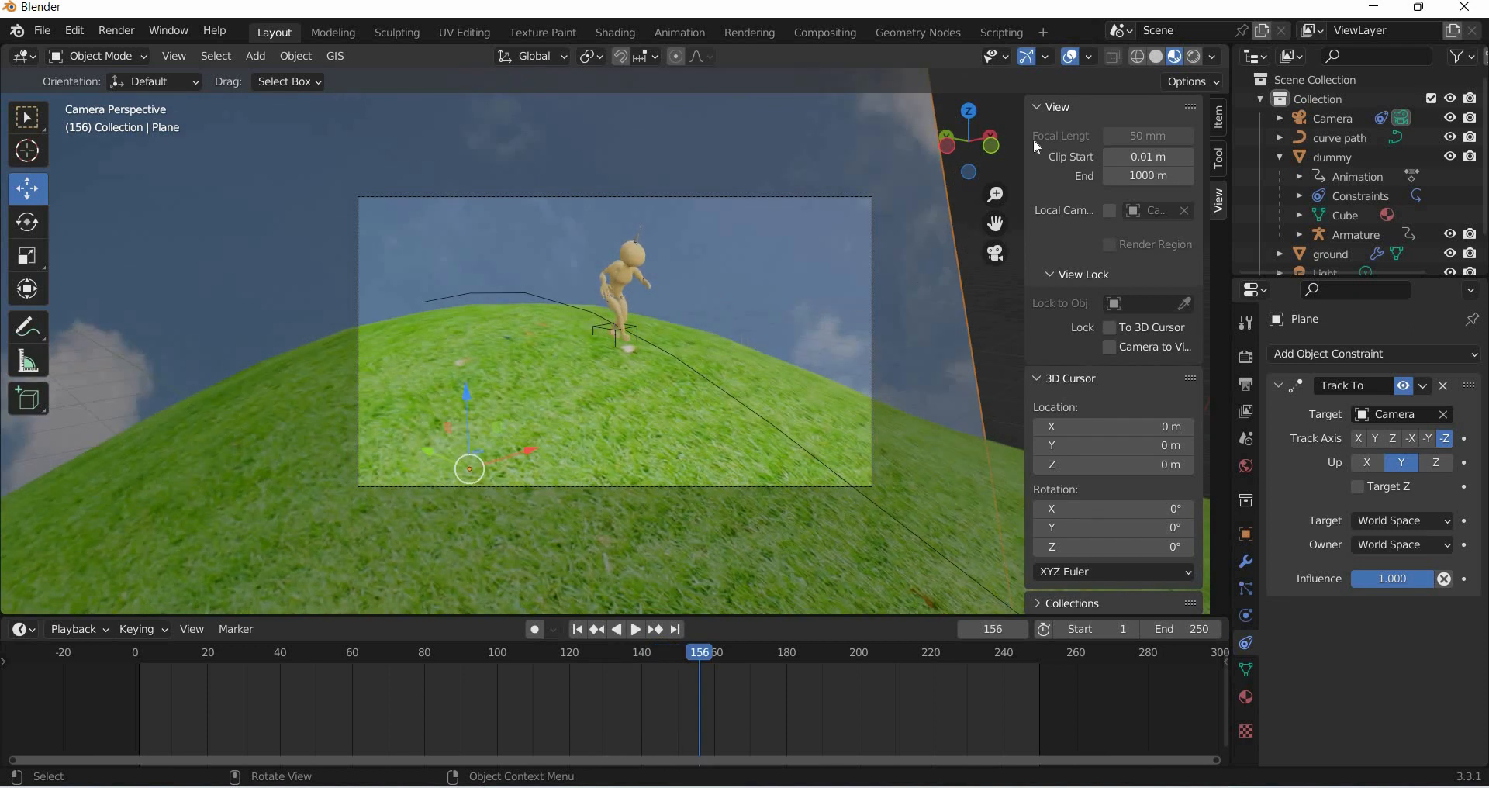
- Hide the viewport overlays and open the output properties
{"action": "left_click", "coordinate": [1067, 61]}
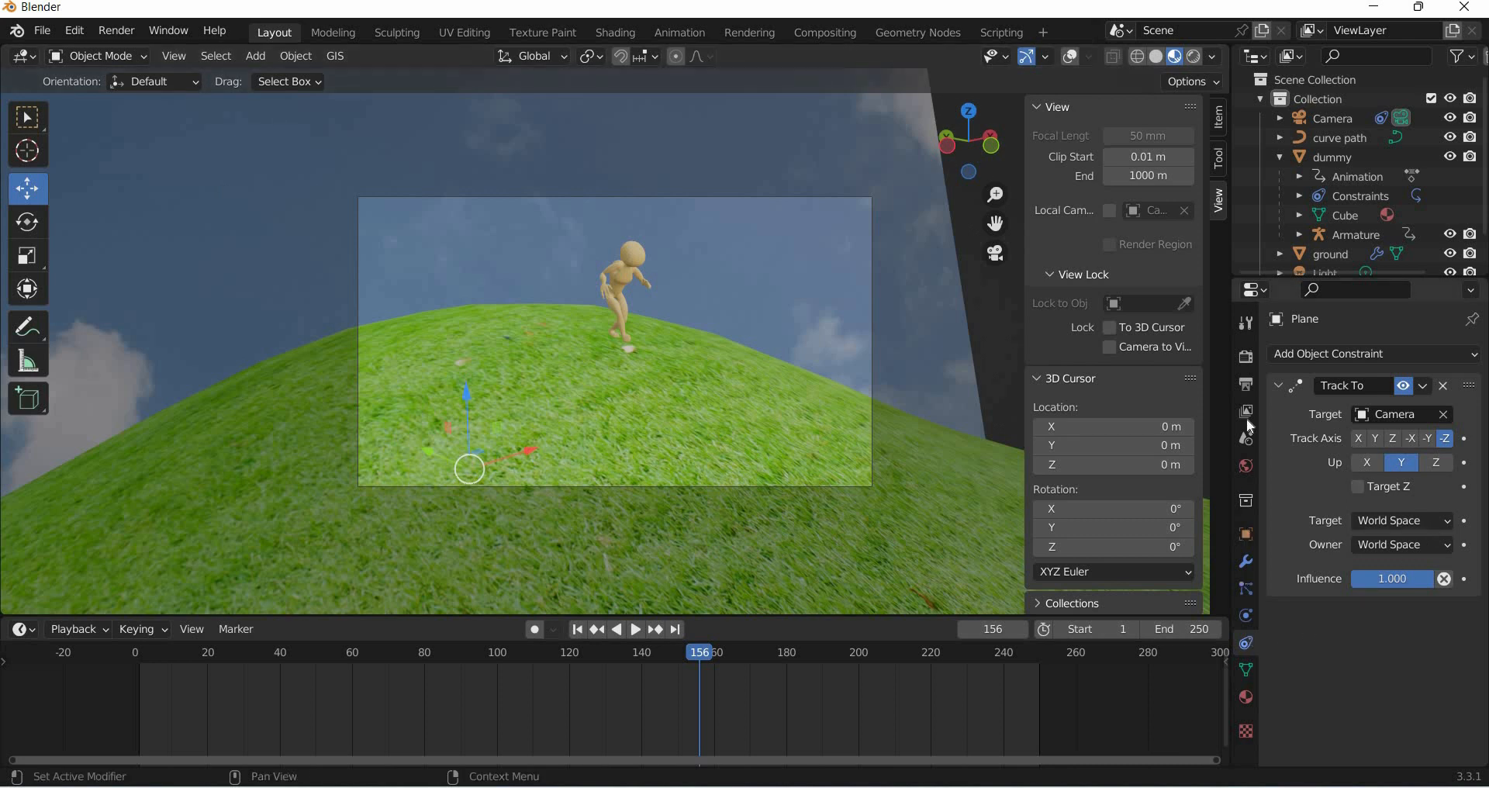
{"action": "scroll", "coordinate": [1376, 617], "scroll_direction": "down", "scroll_amount": 6}
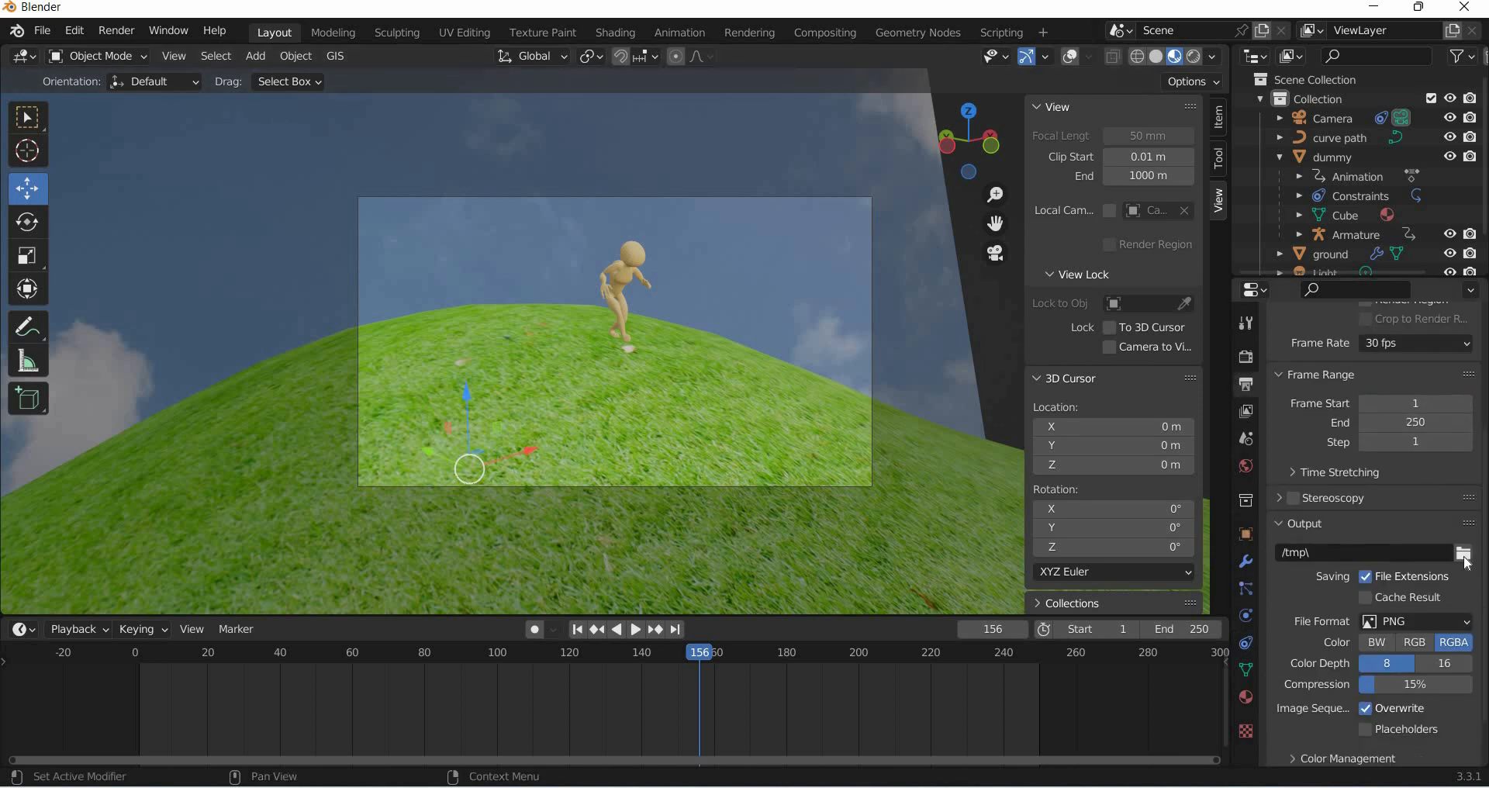
{"action": "left_click", "coordinate": [1463, 552]}
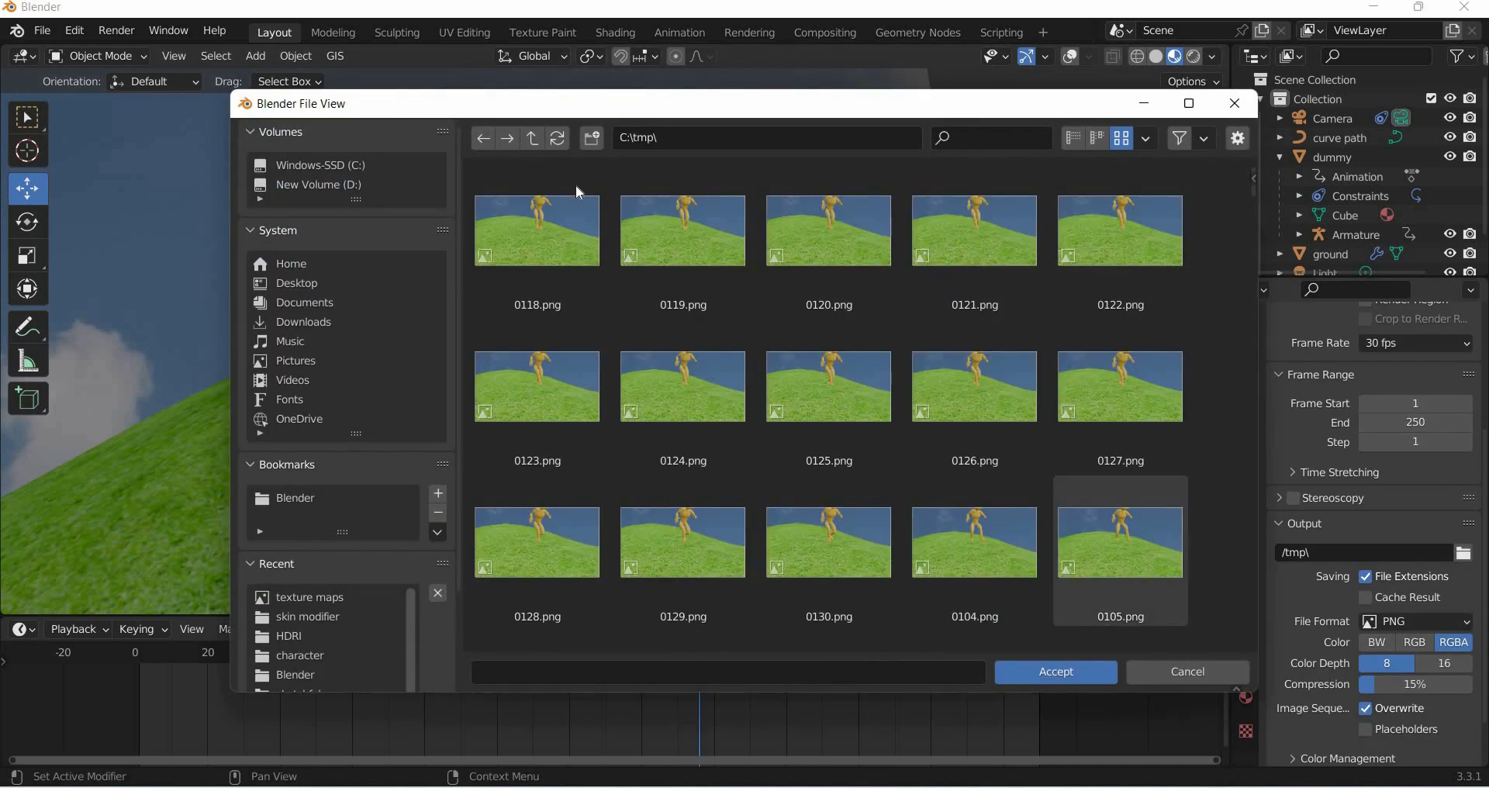
{"action": "left_click", "coordinate": [534, 140]}
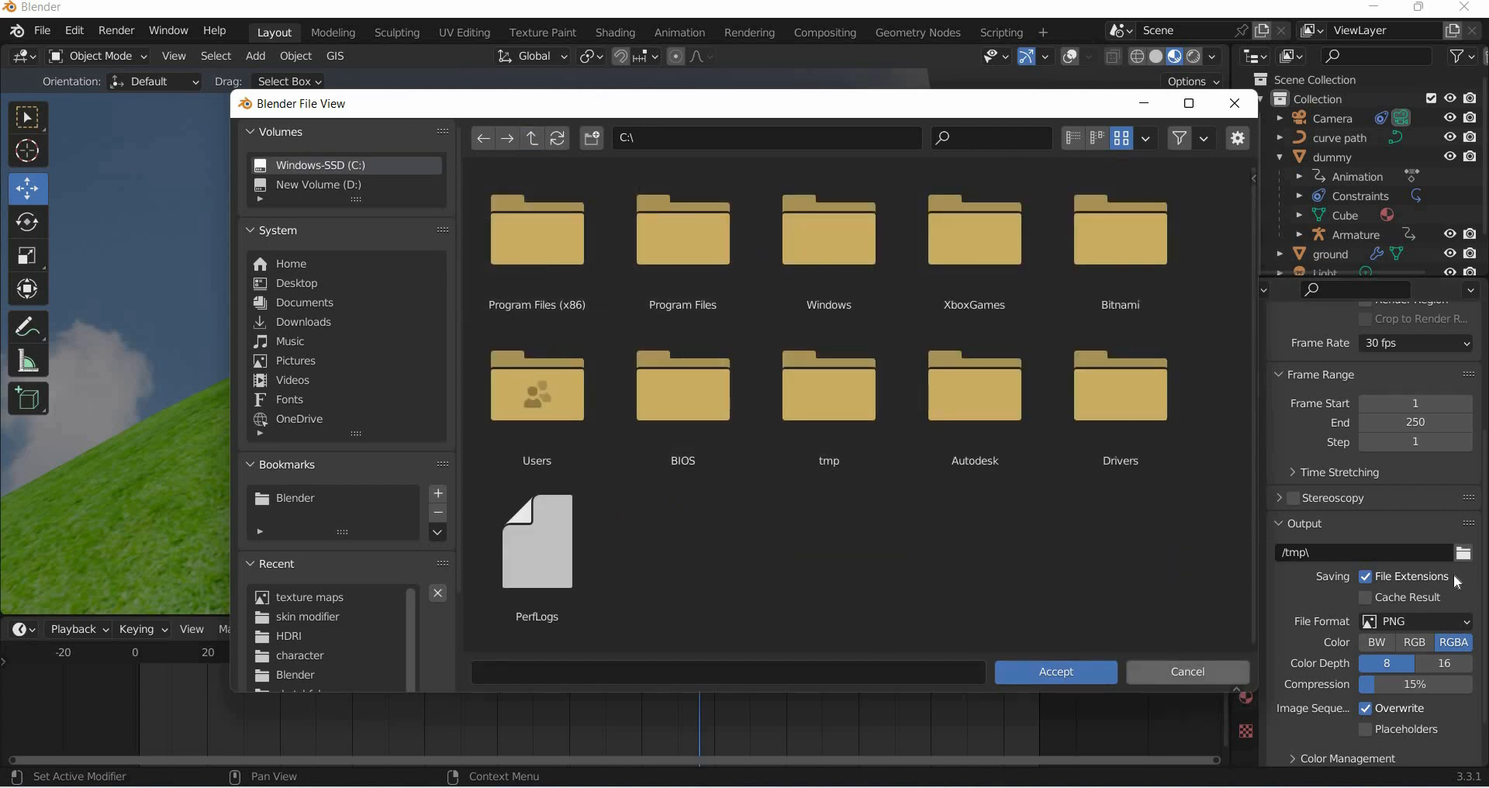
{"action": "key", "text": "Escape"}
- Set the output file format to FFmpeg Video with an MPEG-4 container
{"action": "left_click", "coordinate": [1440, 621]}
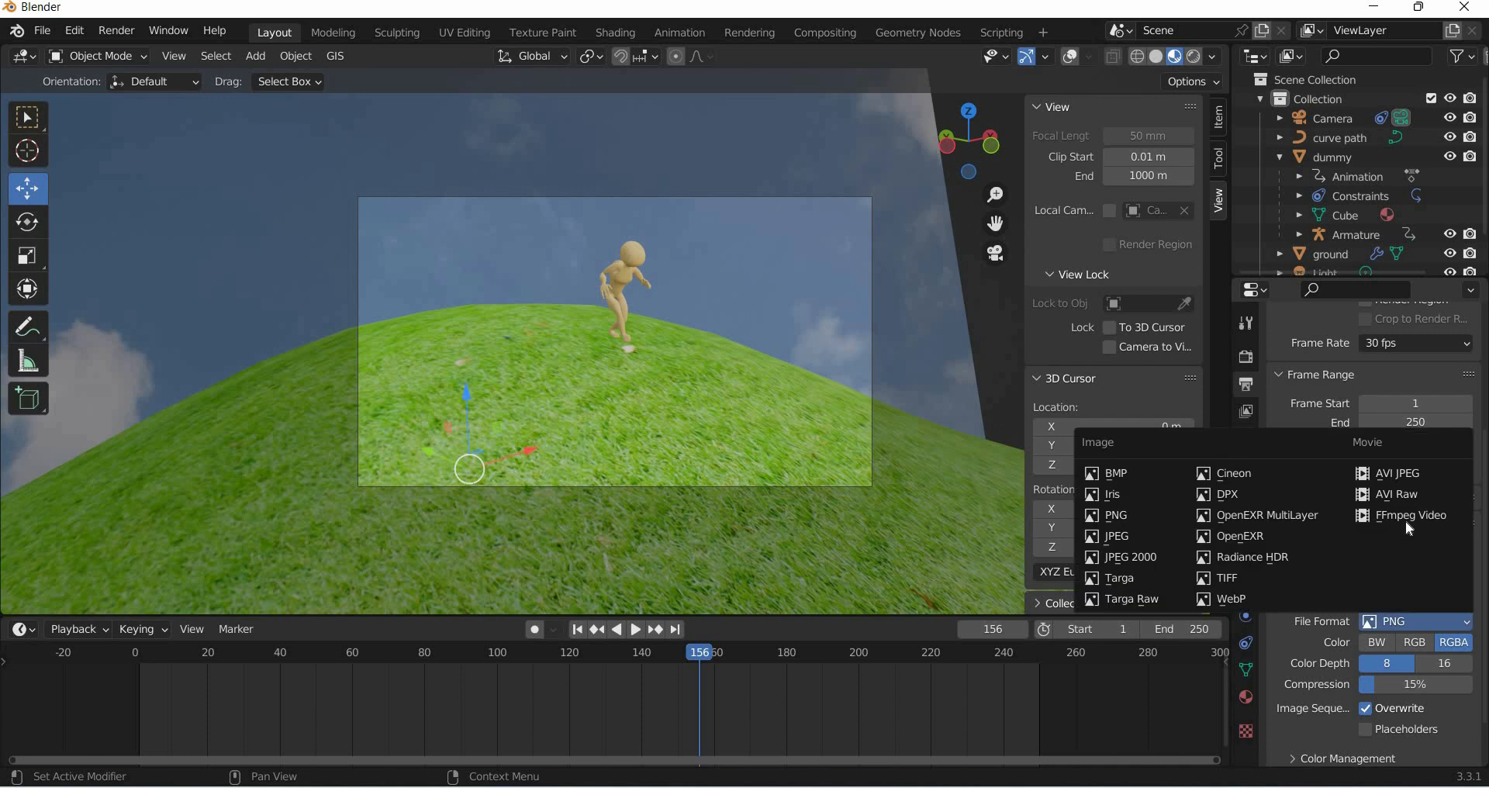
{"action": "left_click", "coordinate": [1408, 518]}
{"action": "left_click", "coordinate": [1337, 700]}
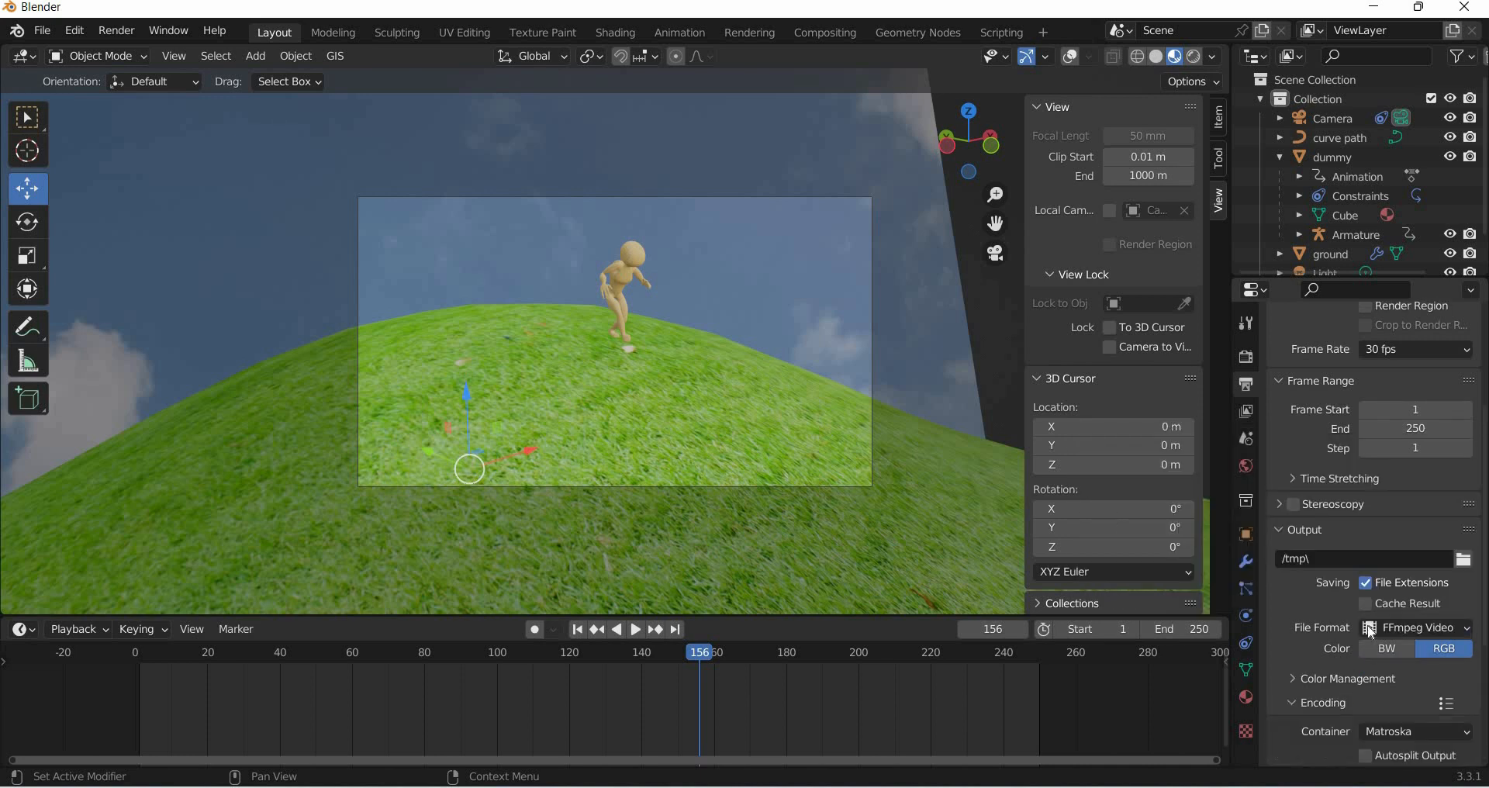
{"action": "scroll", "coordinate": [1396, 543], "scroll_direction": "down", "scroll_amount": 6}
{"action": "left_click", "coordinate": [1396, 543]}
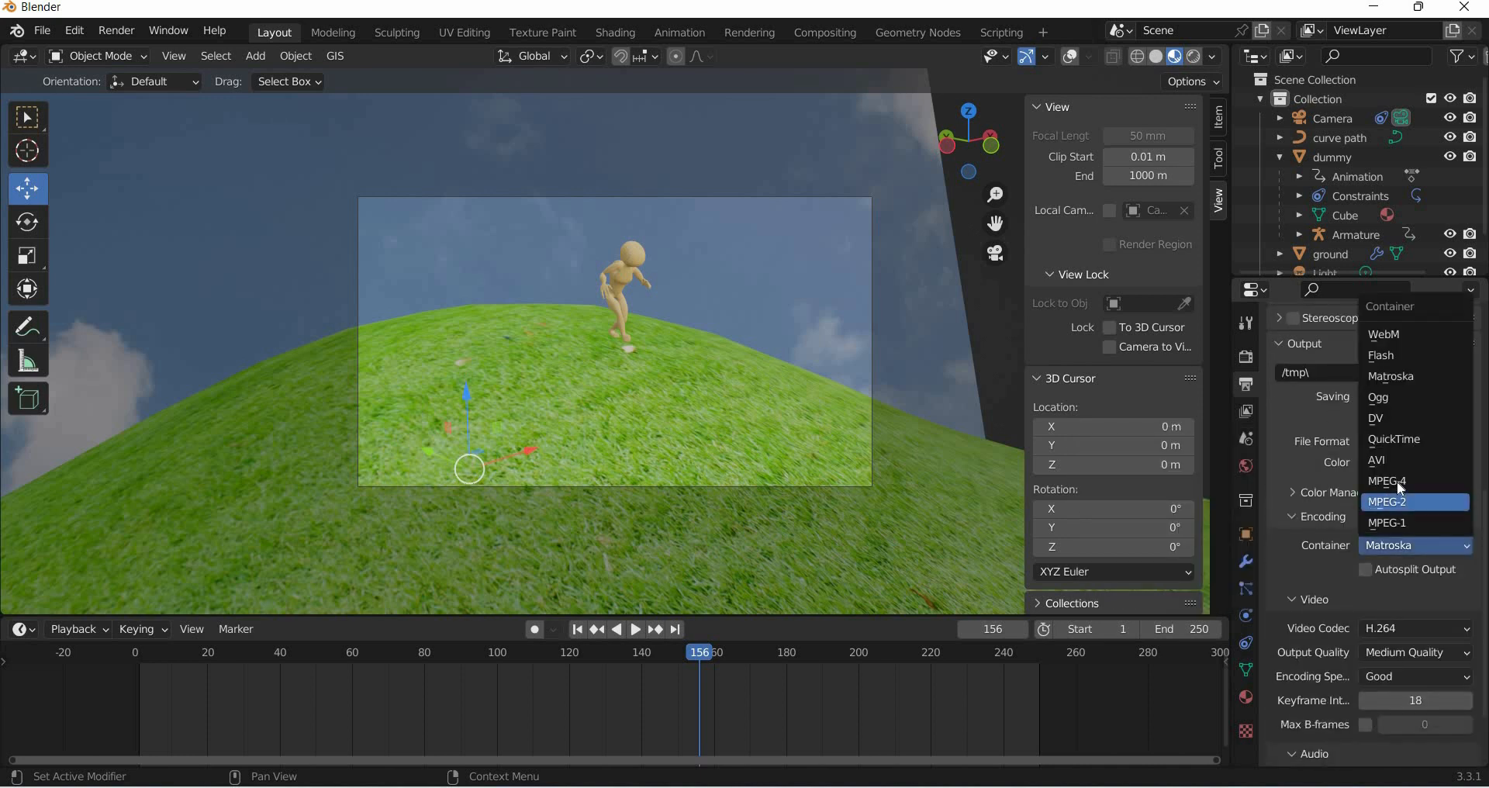
{"action": "left_click", "coordinate": [1393, 482]}
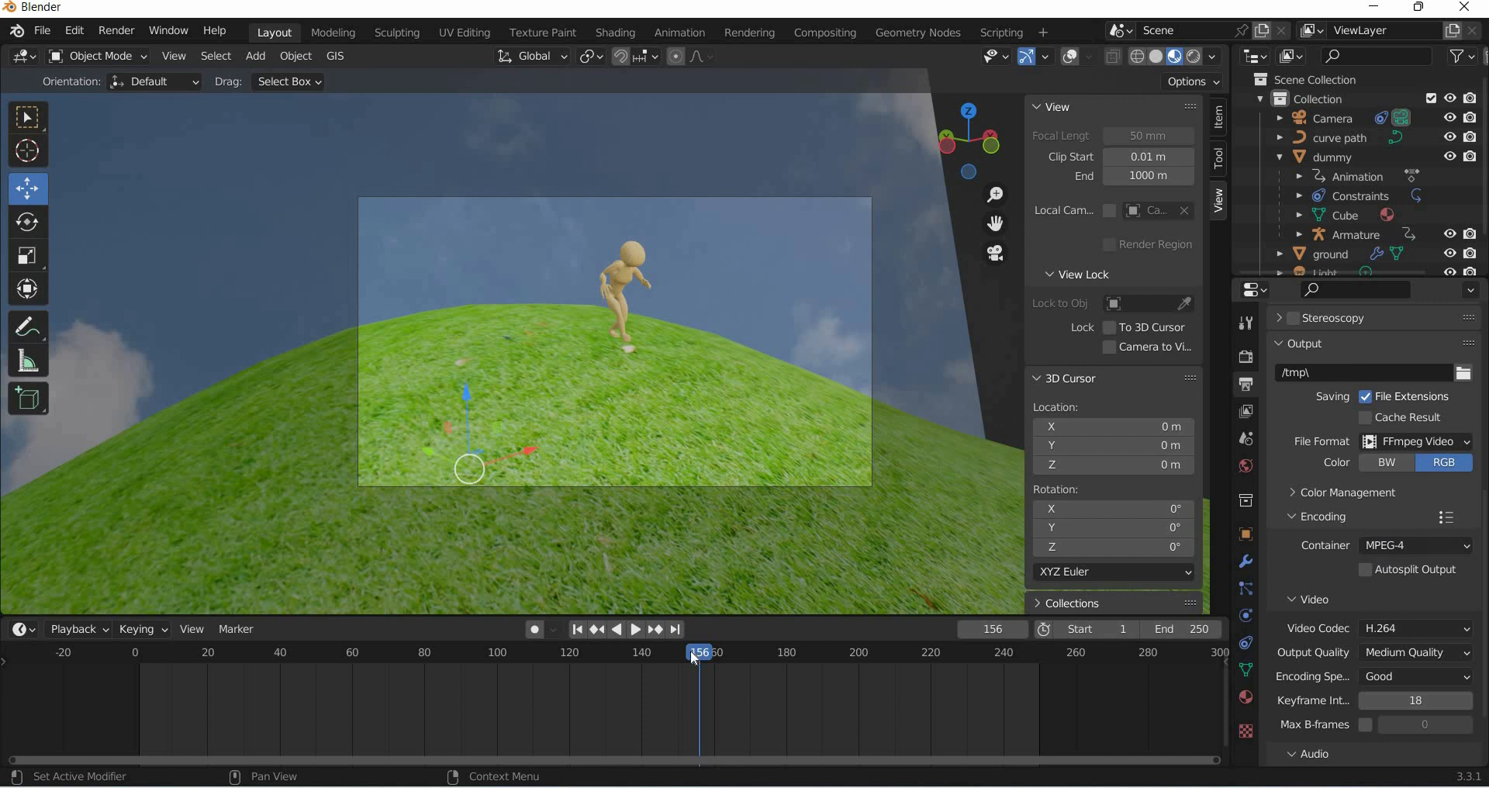
- Set the scene's end frame to 180
{"action": "left_click_drag", "start_coordinate": [817, 663], "coordinate": [787, 663]}
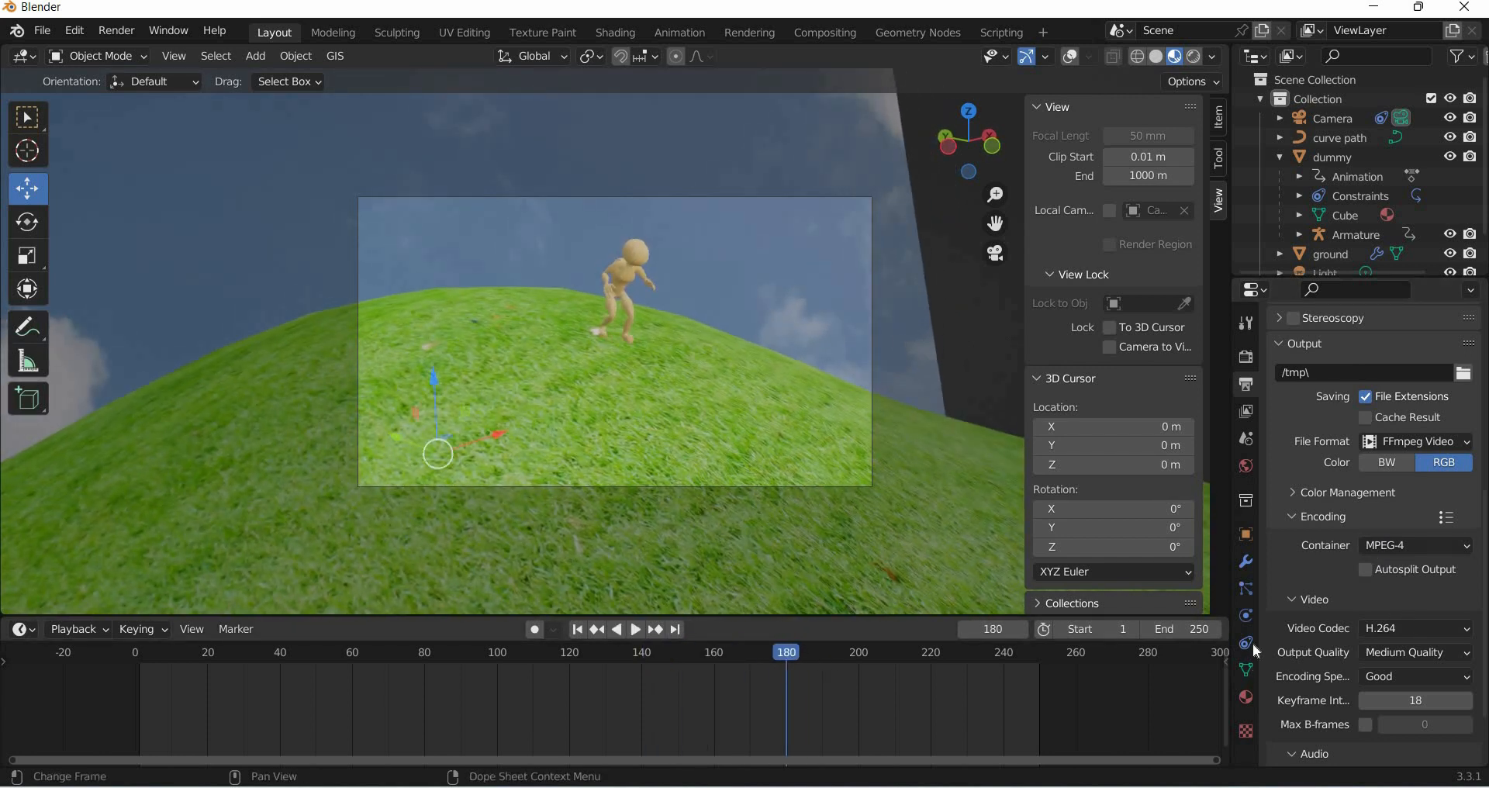
{"action": "scroll", "coordinate": [1405, 419], "scroll_direction": "up", "scroll_amount": 5}
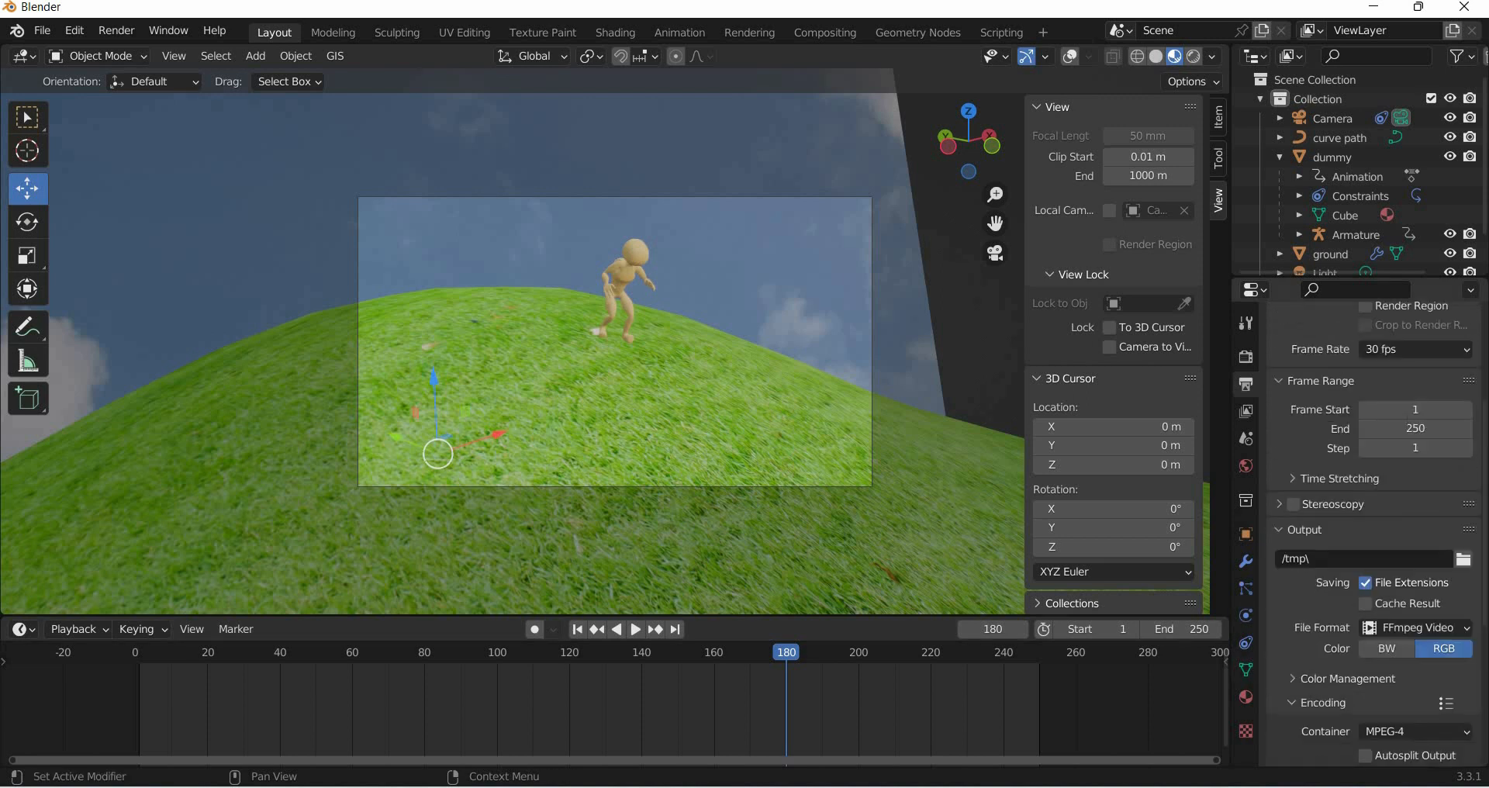
{"action": "left_click", "coordinate": [1405, 423]}
{"action": "type", "text": "180"}
{"action": "key", "text": "Return"}
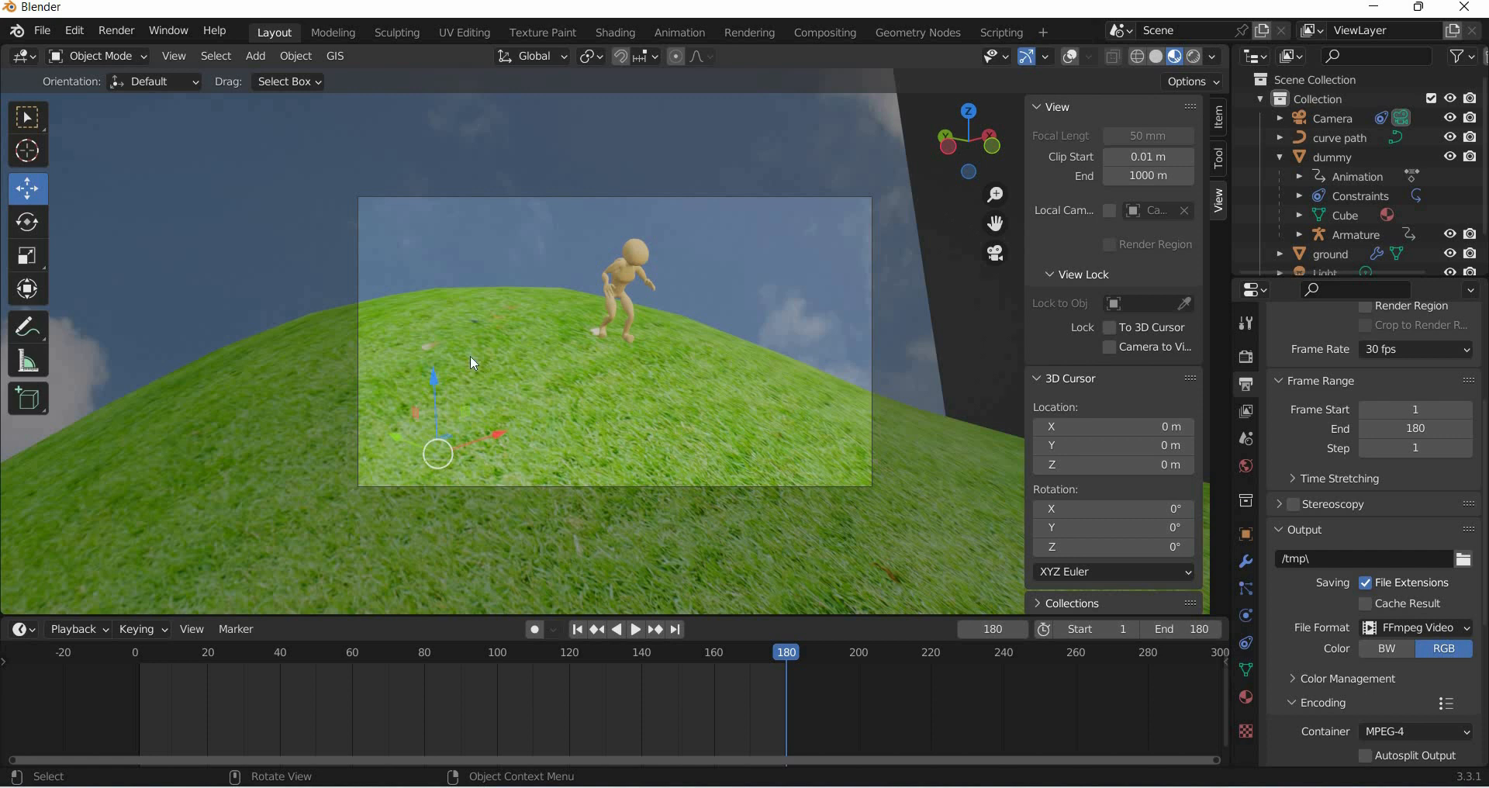
- Set the output path to the skin modifier folder with the file name try
{"action": "left_click", "coordinate": [1465, 558]}
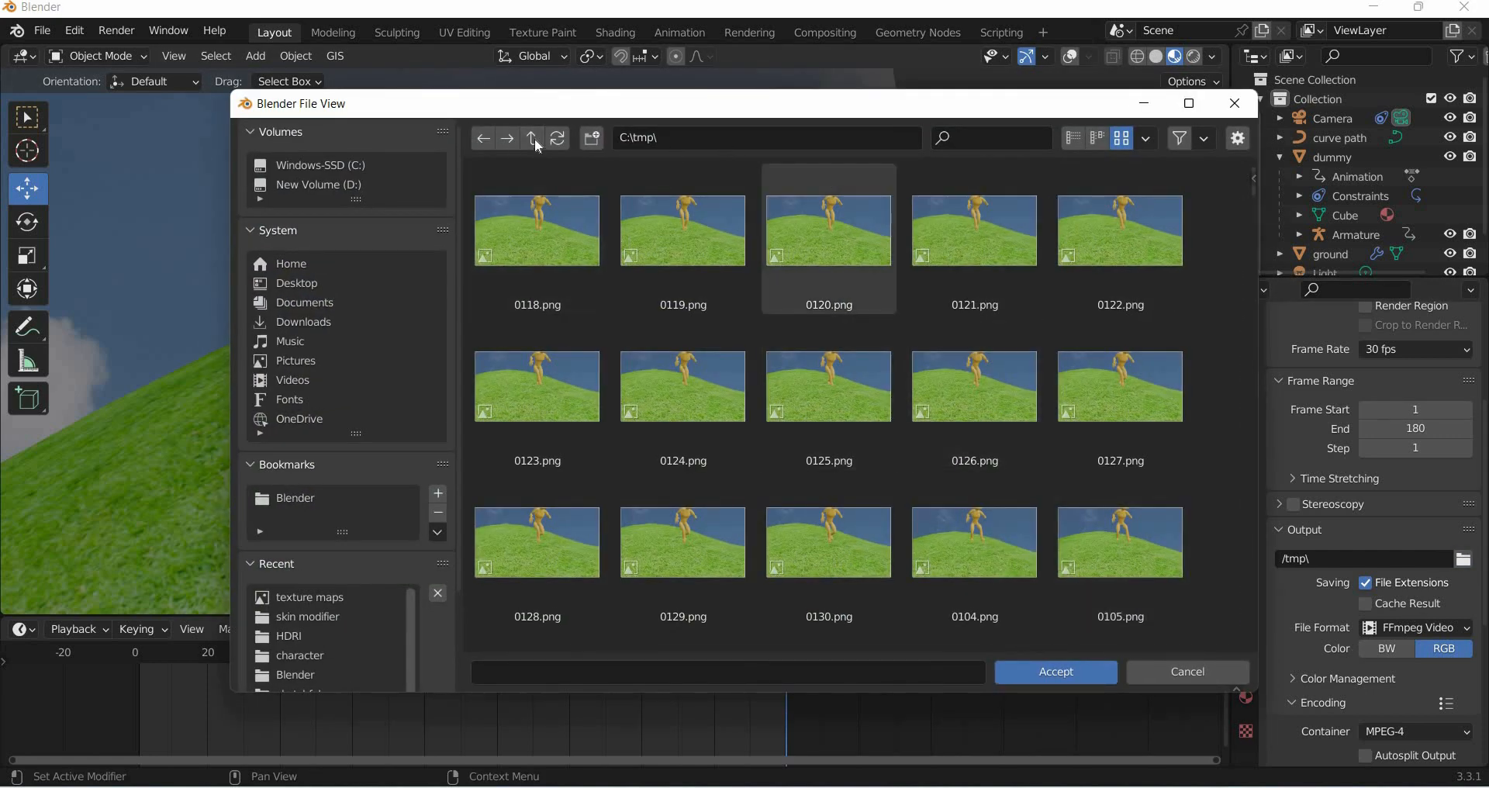
{"action": "double_click", "coordinate": [541, 249]}
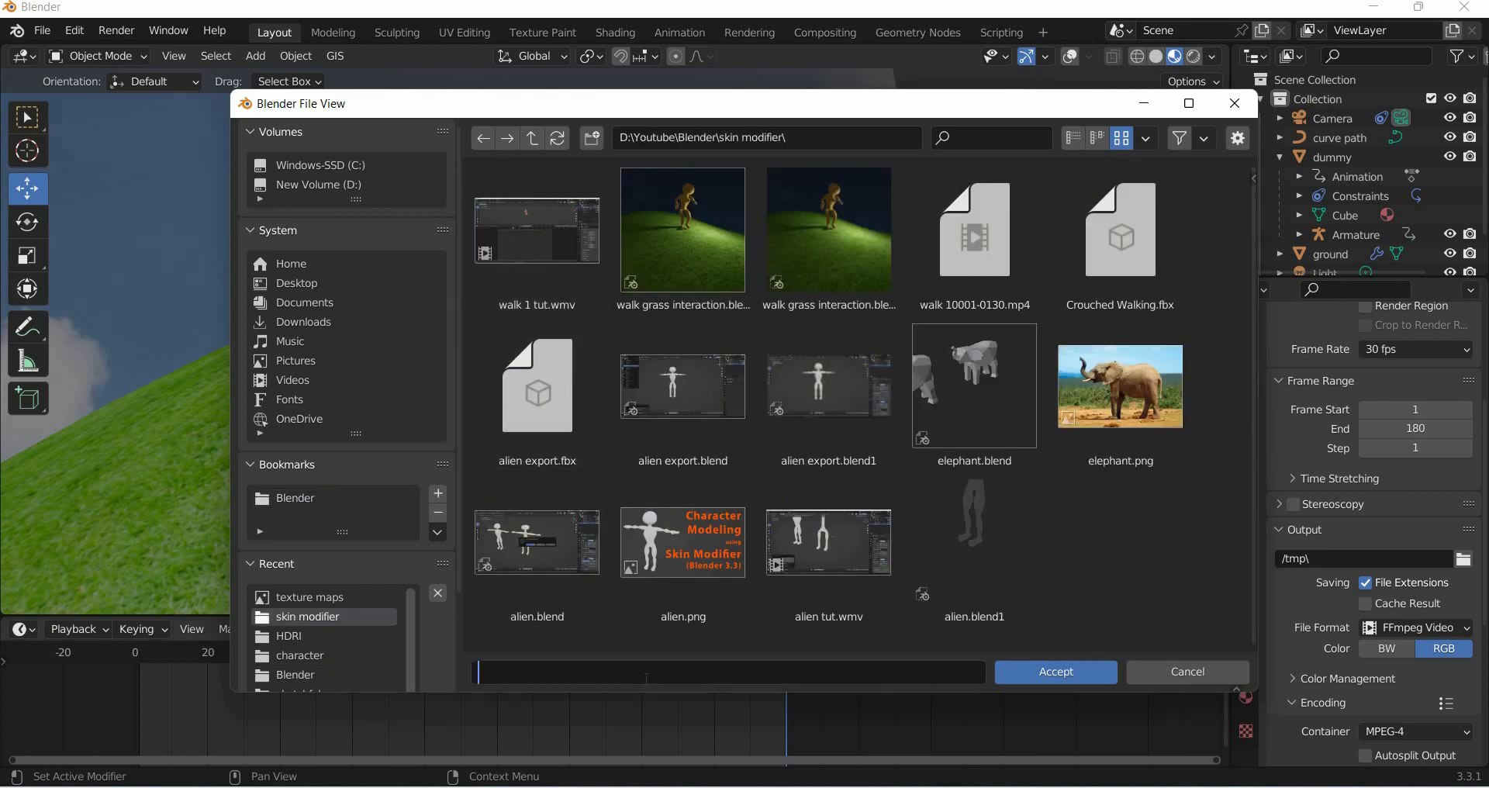
{"action": "type", "text": "y"}
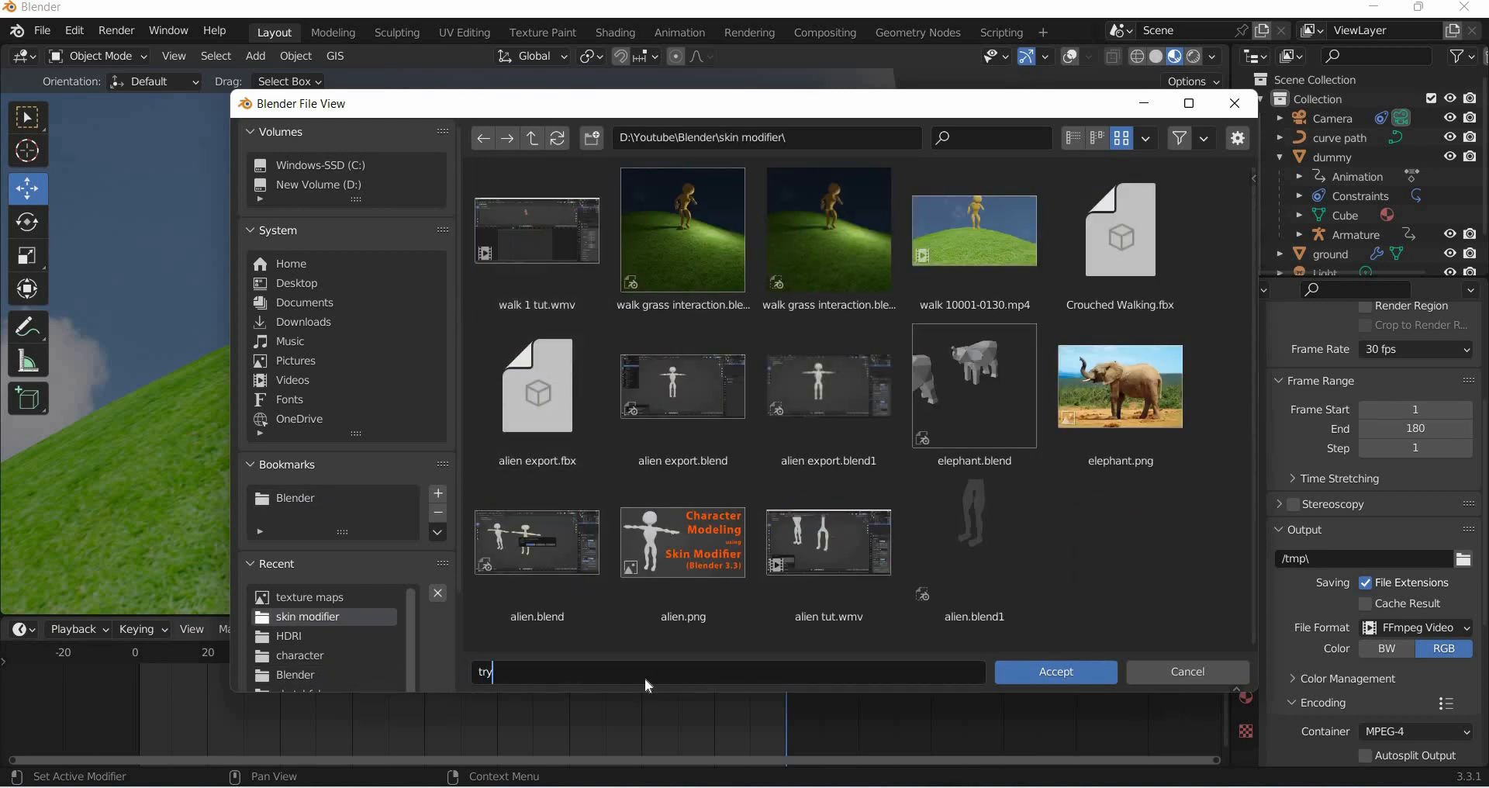
{"action": "left_click", "coordinate": [1047, 670]}
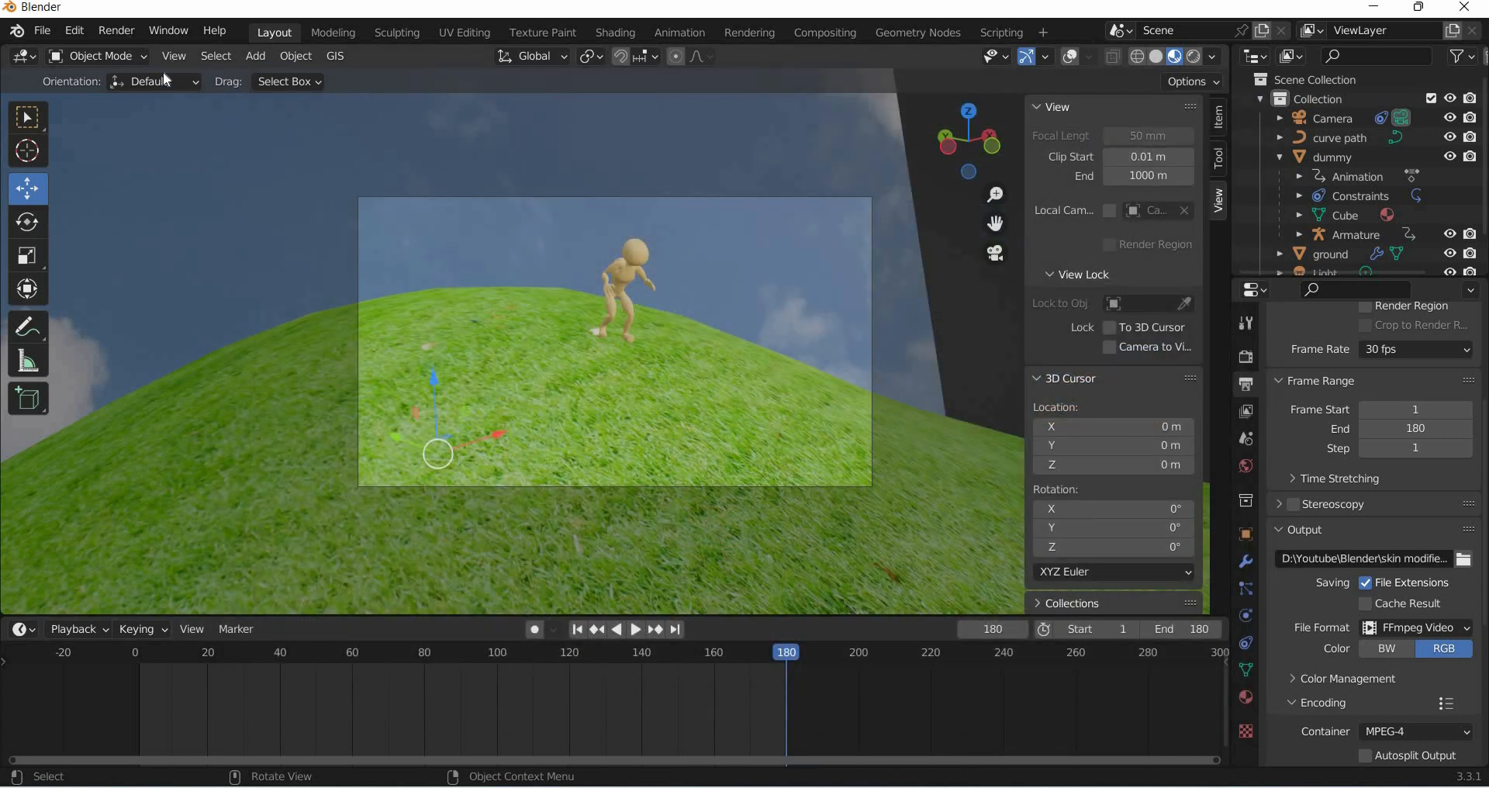
- Render the animation from the viewport
{"action": "left_click", "coordinate": [174, 56]}
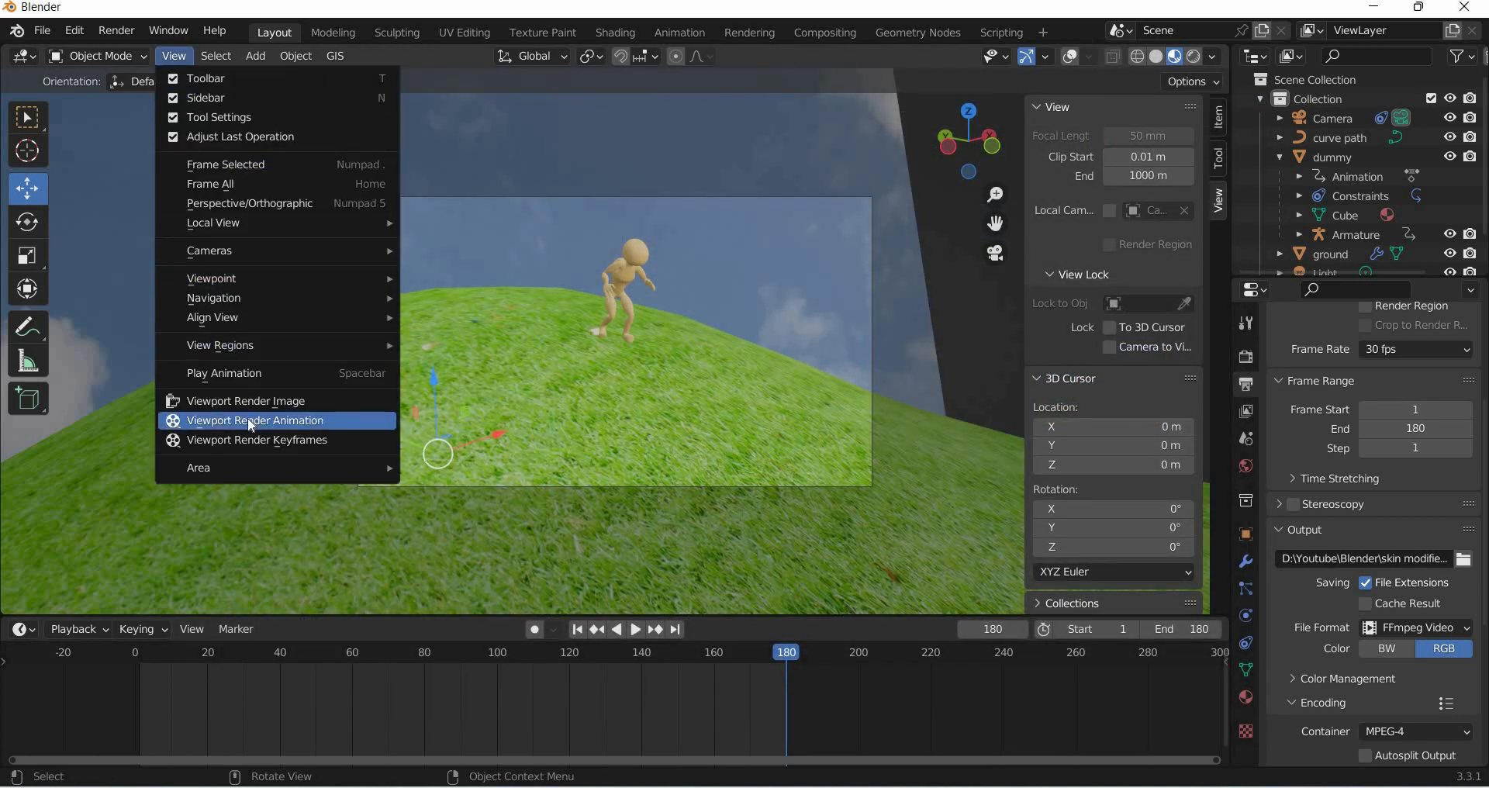
{"action": "left_click", "coordinate": [251, 422]}
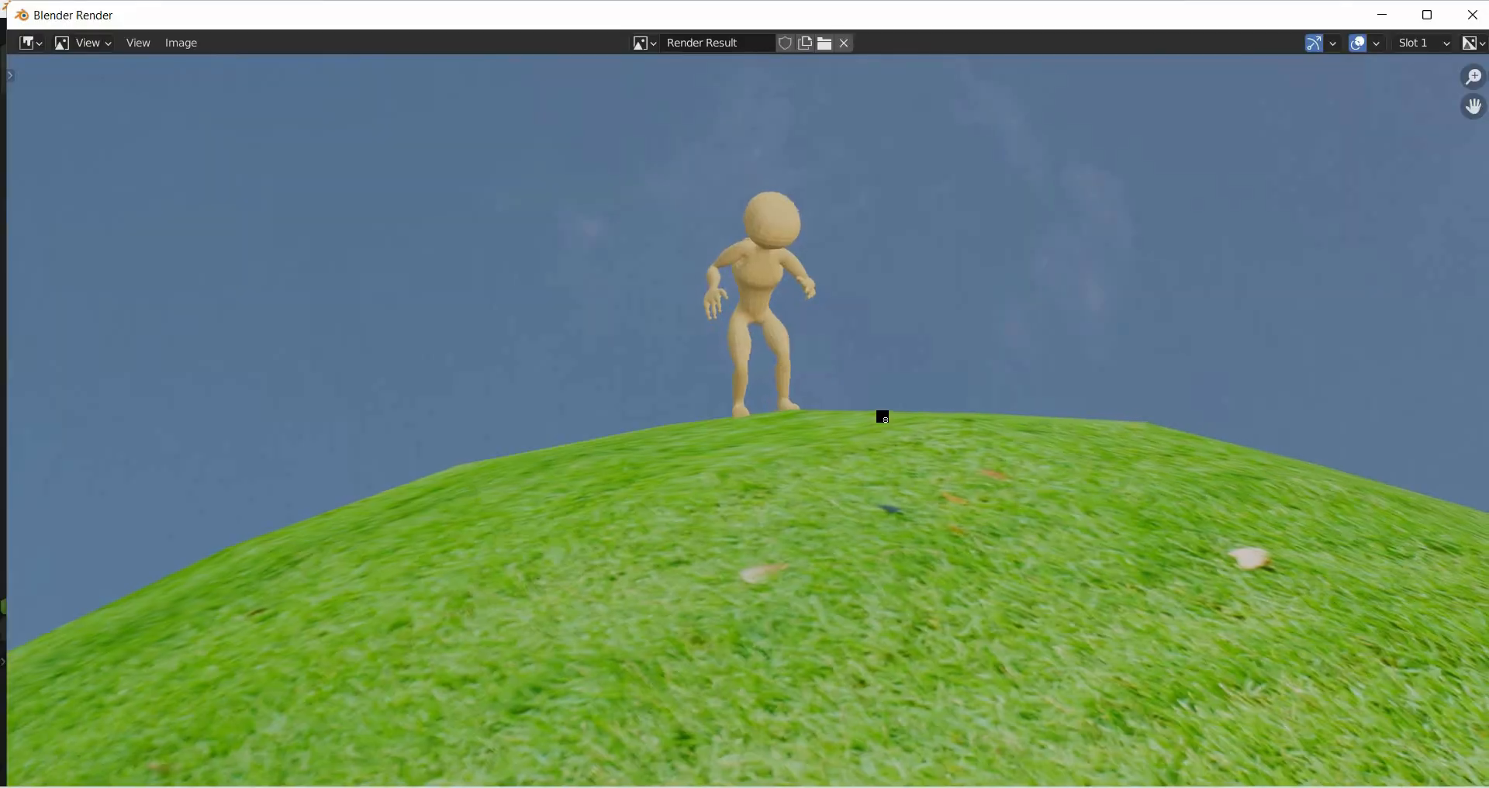